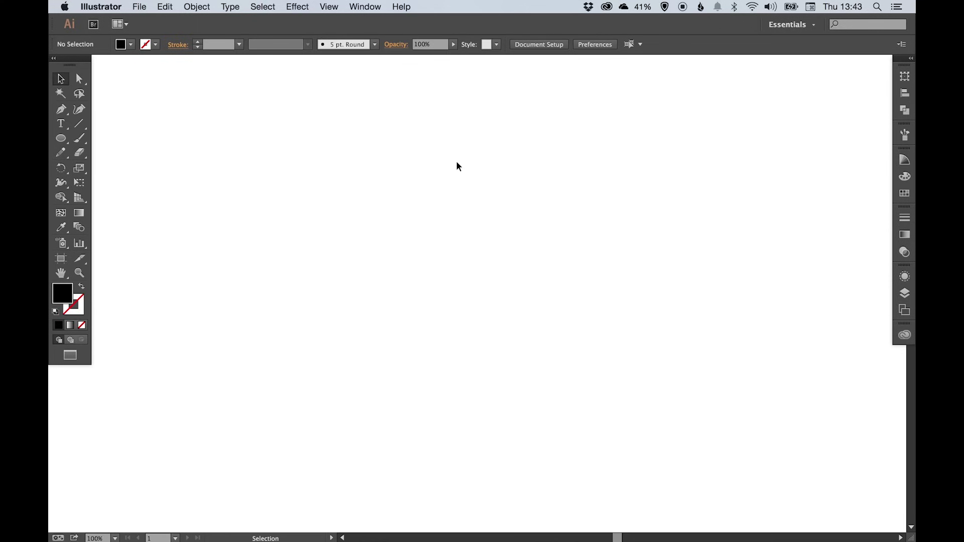
pyautogui.press('super+v')
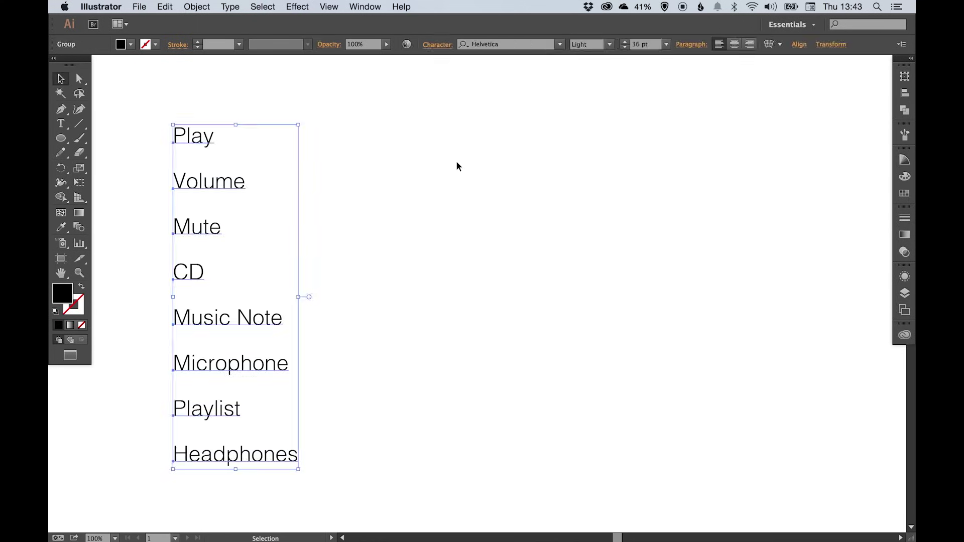
pyautogui.click(457, 162)
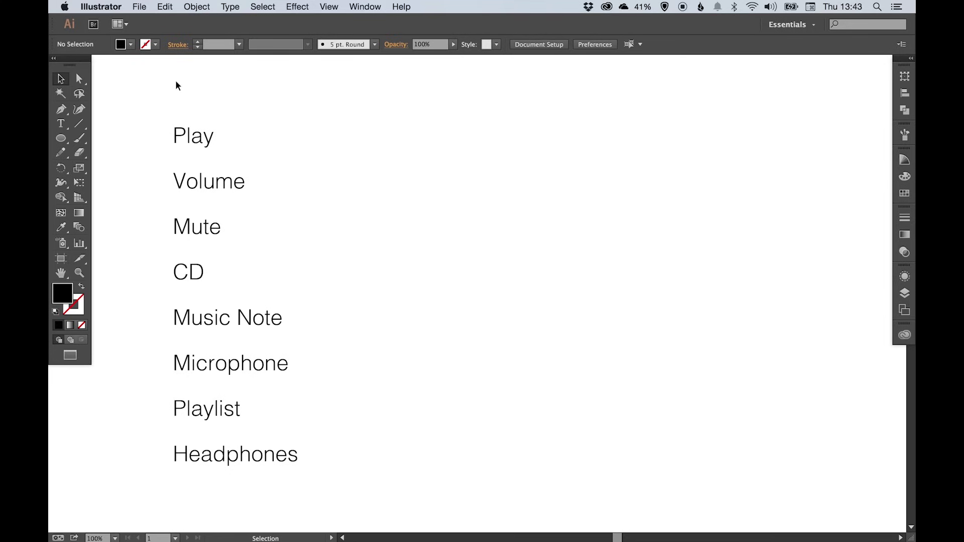
pyautogui.press('super+a')
pyautogui.press('Delete')
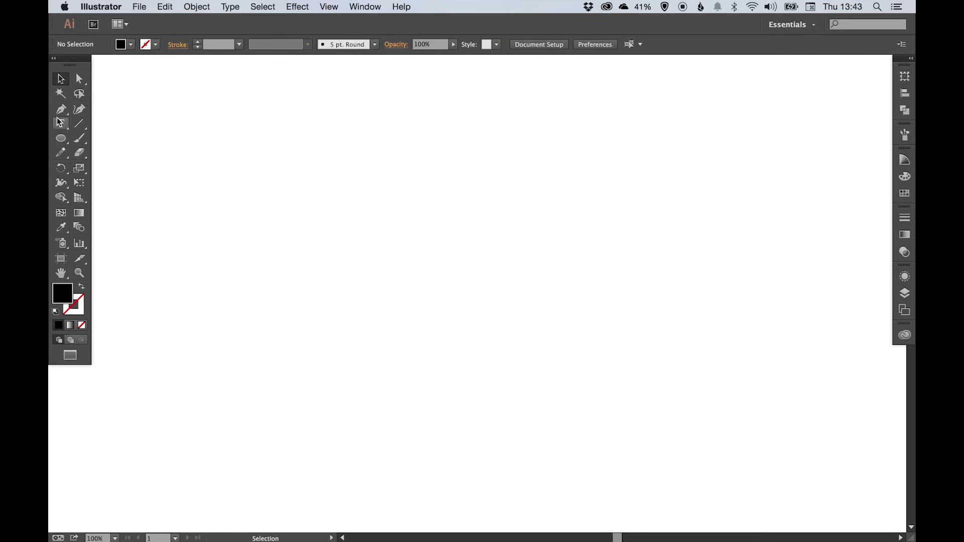
# Draw a circle in the blank area and swap its fill and stroke so it becomes an unfilled black outline
pyautogui.click(60, 138)
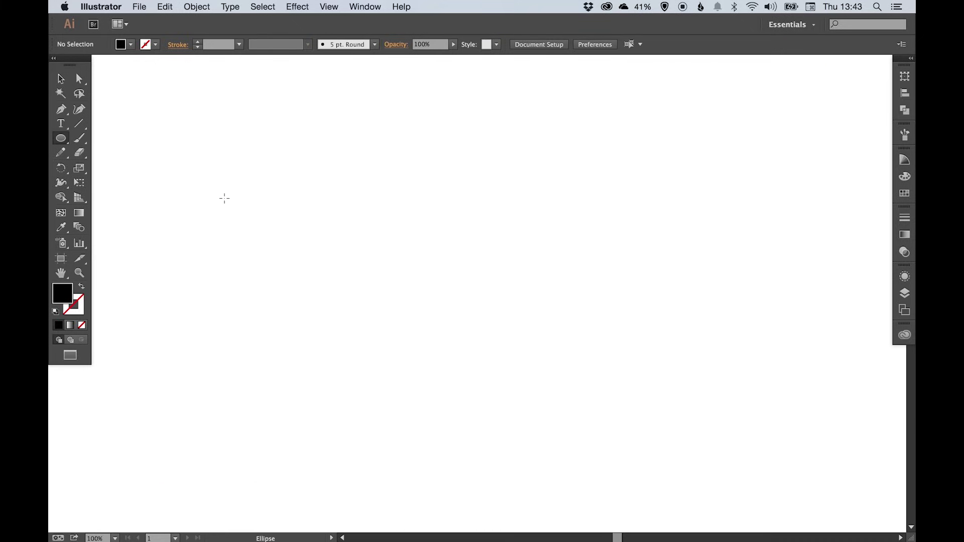
pyautogui.moveTo(218, 196); pyautogui.dragTo(324, 290)
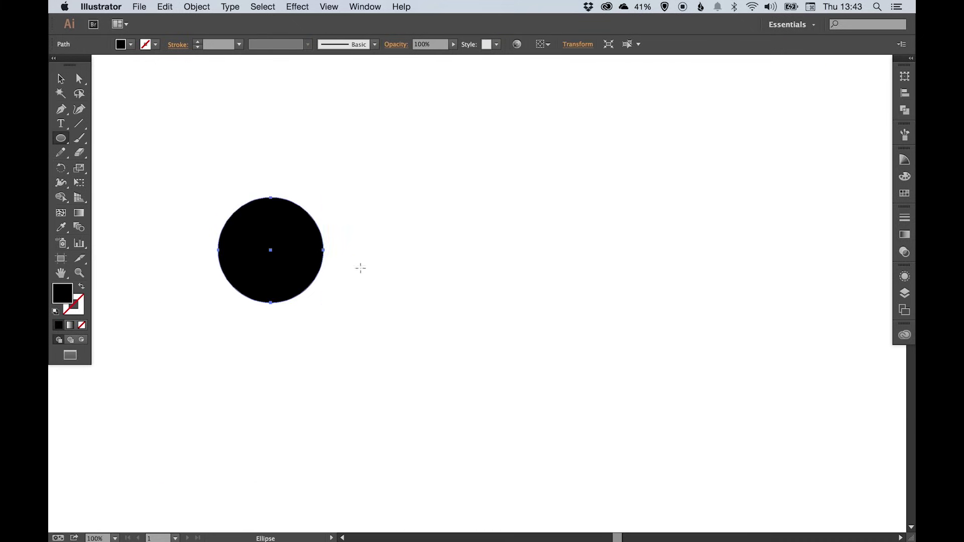
pyautogui.press('v')
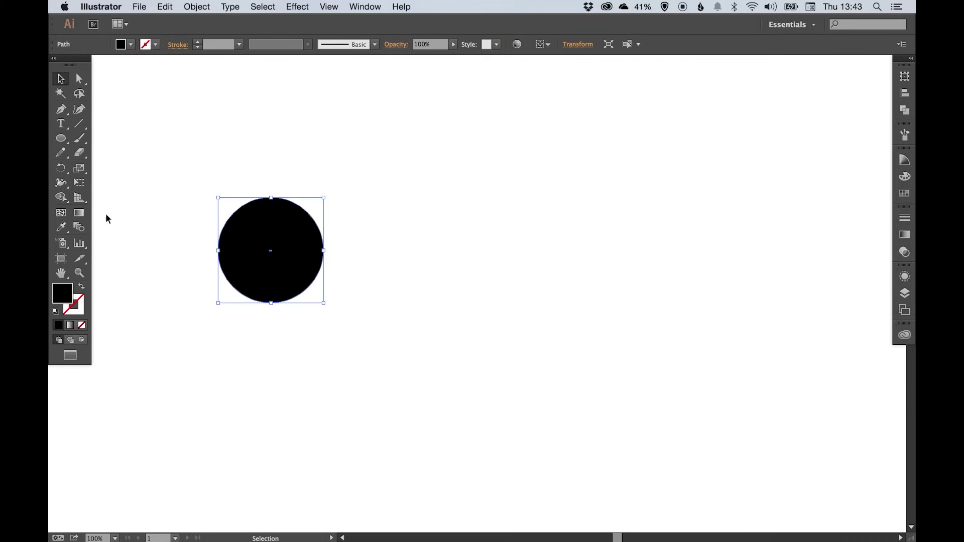
pyautogui.click(82, 290)
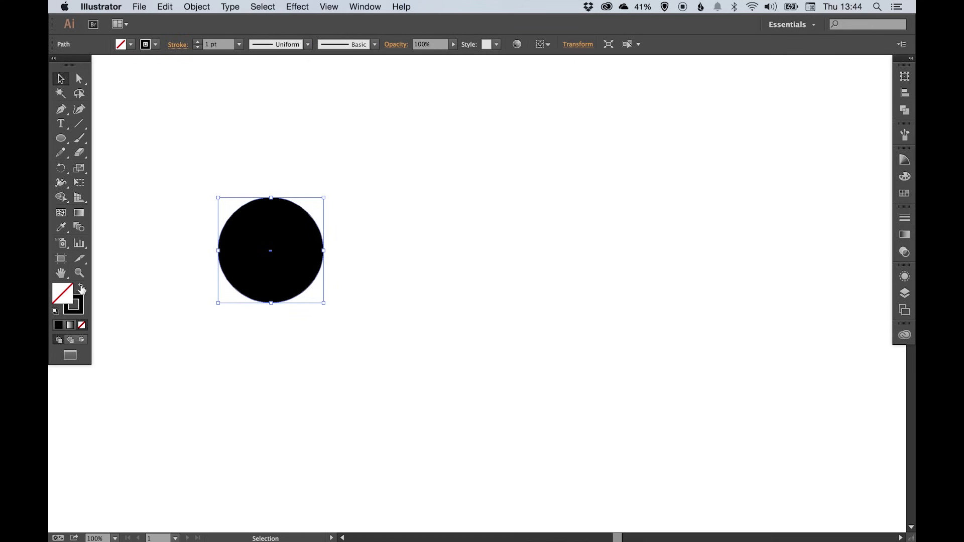
pyautogui.click(214, 214)
pyautogui.click(323, 250)
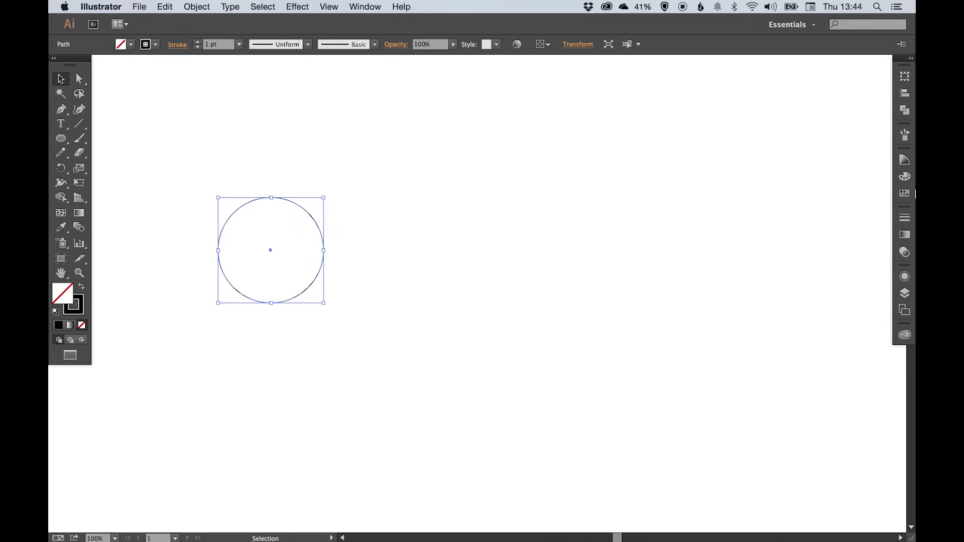
# Set the circle's stroke weight to 3 pt and deselect it
pyautogui.click(904, 218)
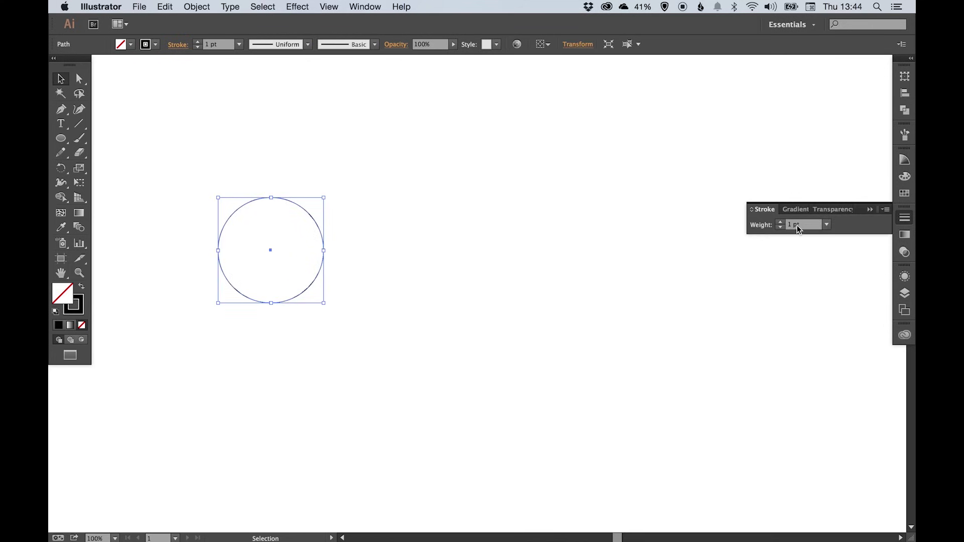
pyautogui.click(779, 222)
pyautogui.click(780, 222)
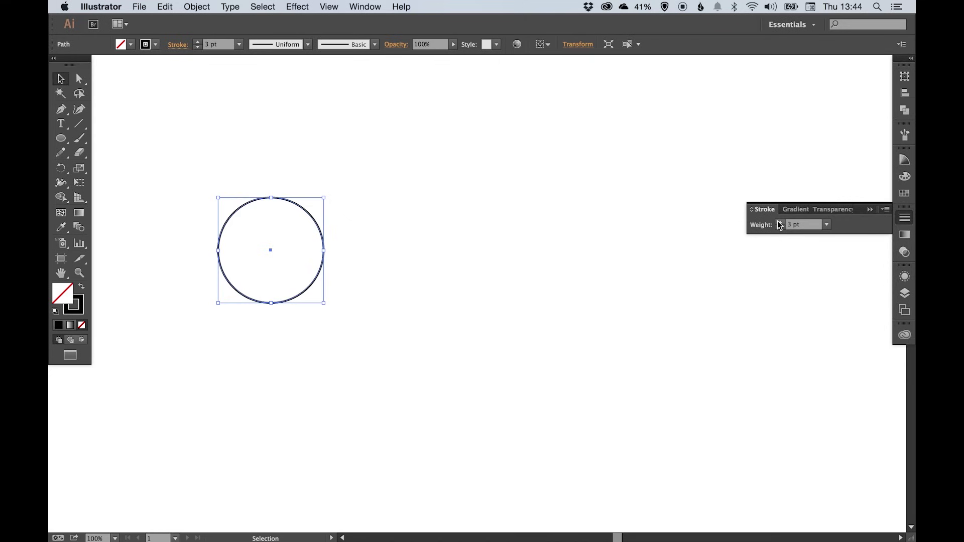
pyautogui.click(393, 204)
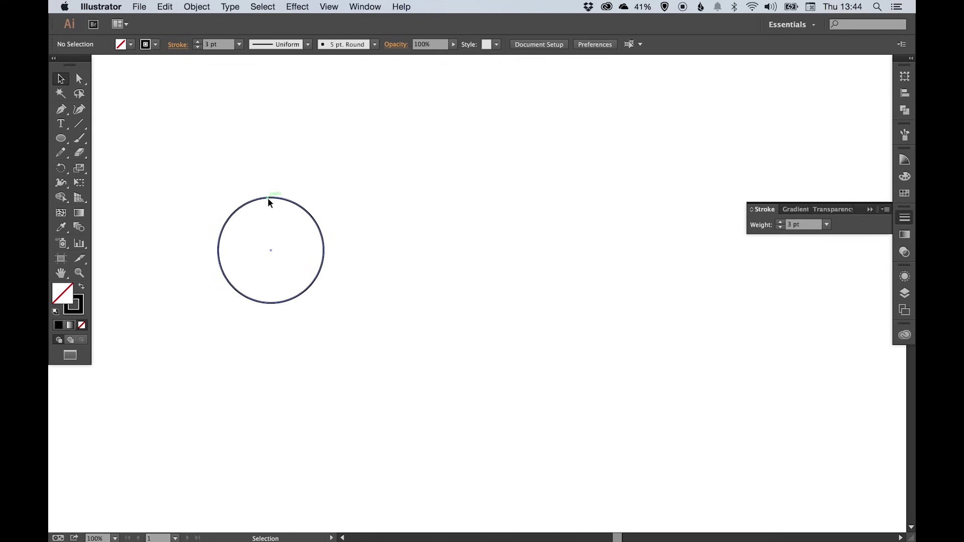
# Duplicate the circle horizontally with a small gap and repeat the copy to form an evenly spaced row of eight circles
pyautogui.moveTo(267, 198); pyautogui.dragTo(407, 197)
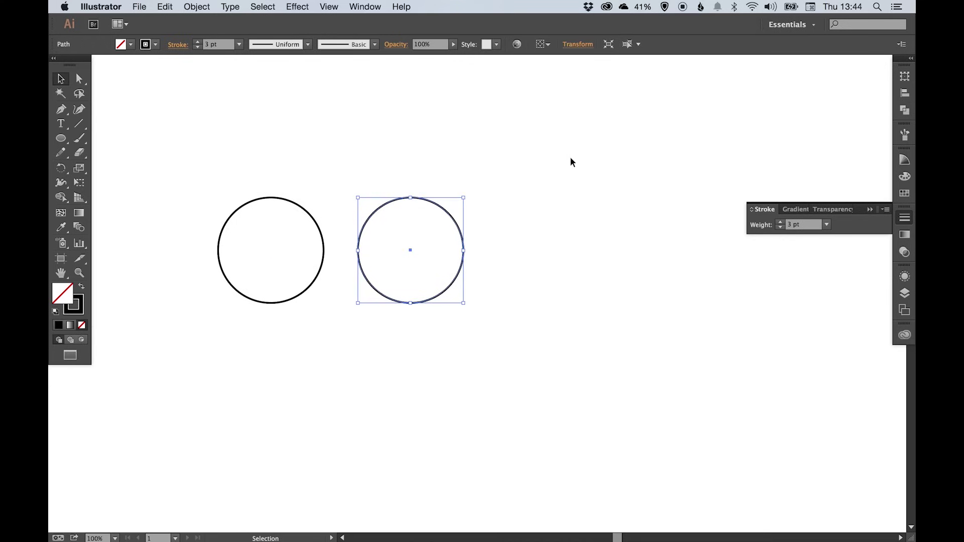
pyautogui.press('a')
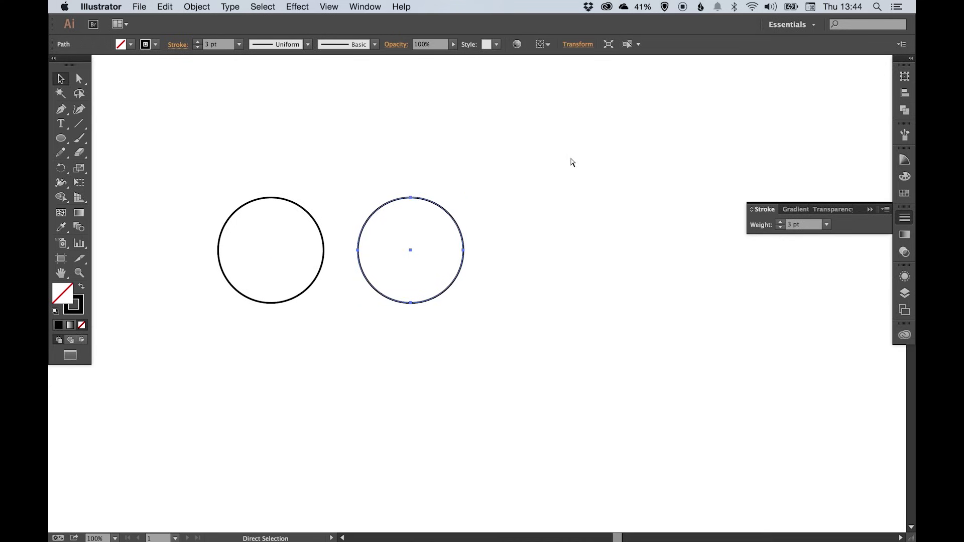
pyautogui.press('super+d')
pyautogui.press('super+d')
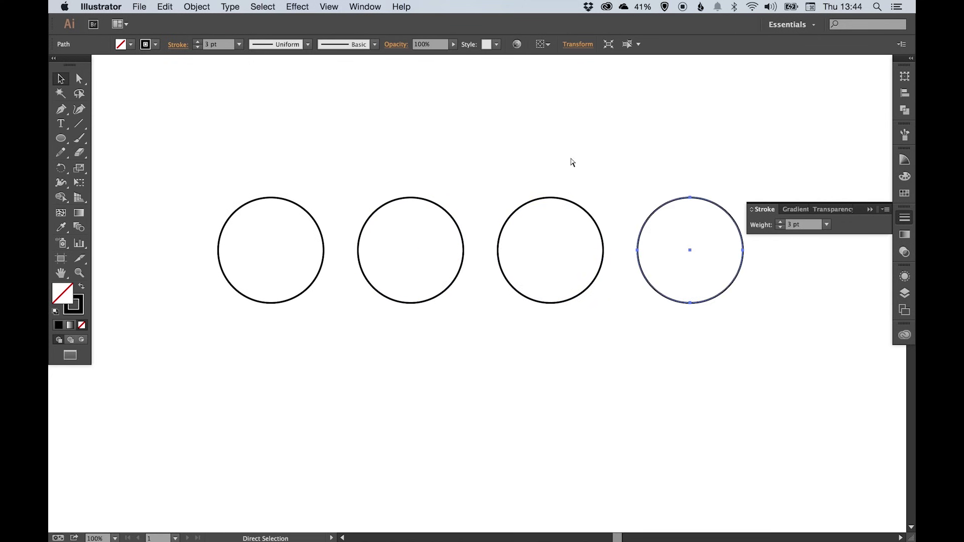
pyautogui.press('v')
pyautogui.press('super+d')
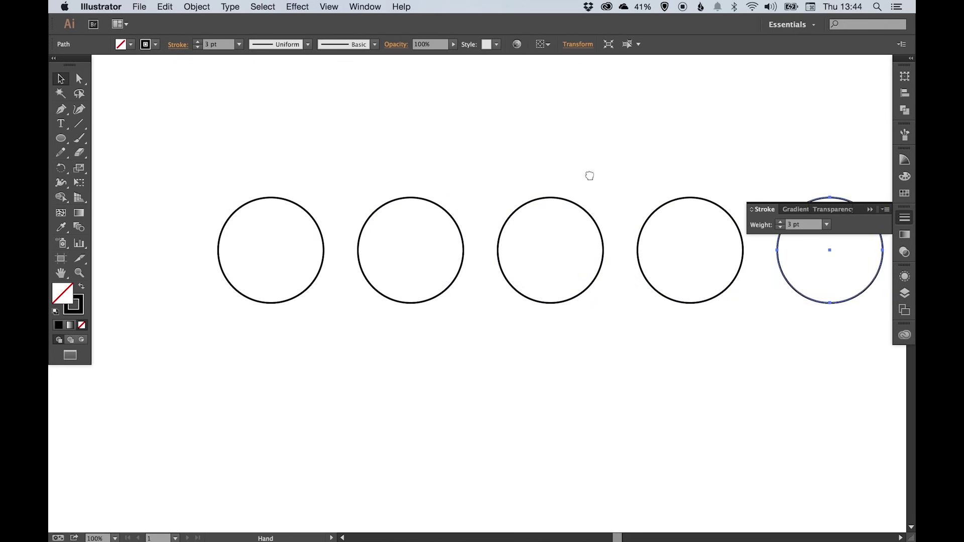
pyautogui.hscroll(10, 502, 251)
pyautogui.press('a')
pyautogui.press('super+d')
pyautogui.press('super+d')
pyautogui.press('super+d')
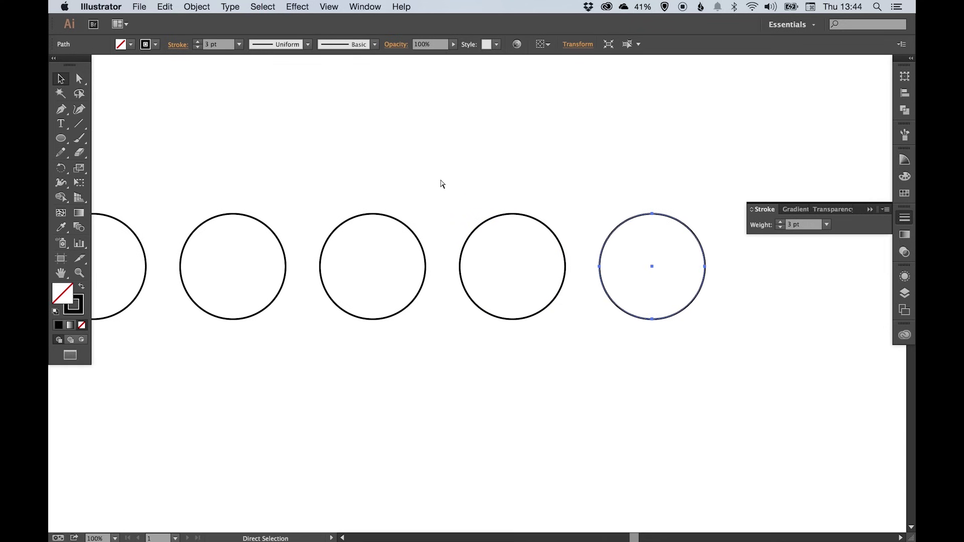
pyautogui.moveTo(455, 180); pyautogui.dragTo(727, 183)
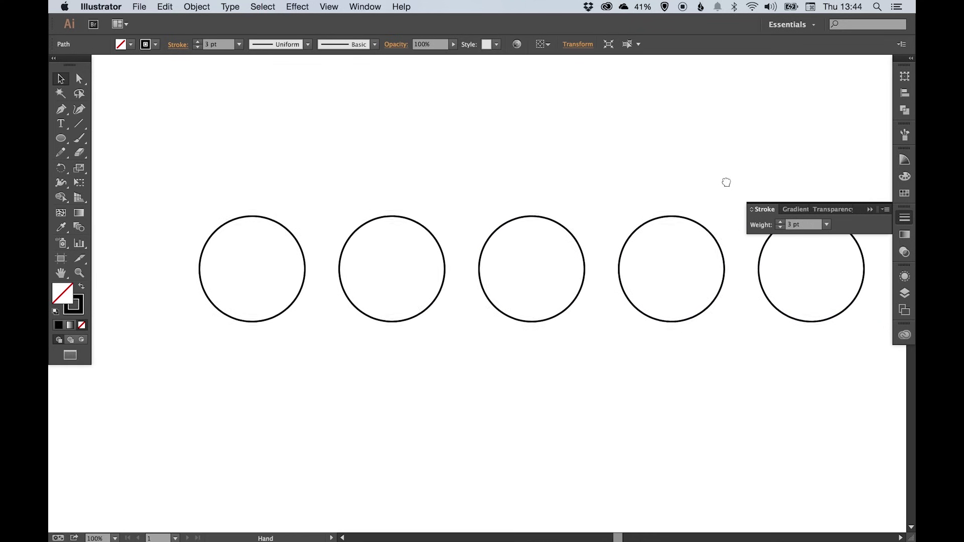
pyautogui.click(906, 220)
pyautogui.press('space')
pyautogui.moveTo(260, 168)
pyautogui.mouseDown()
pyautogui.moveTo(290, 170)
pyautogui.moveTo(267, 172)
pyautogui.mouseUp()
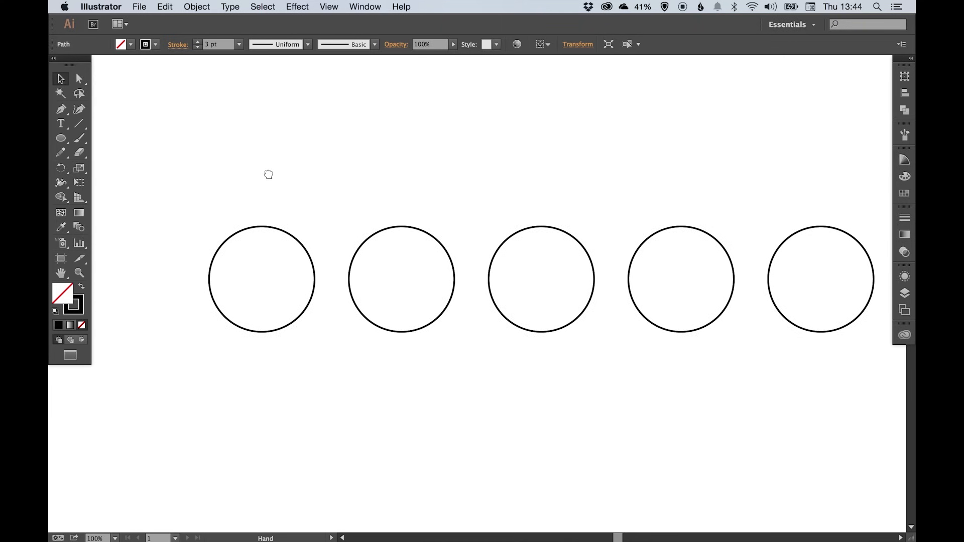
# Lock the layer holding the row of circles and rename it Circles
pyautogui.moveTo(192, 156); pyautogui.dragTo(867, 410)
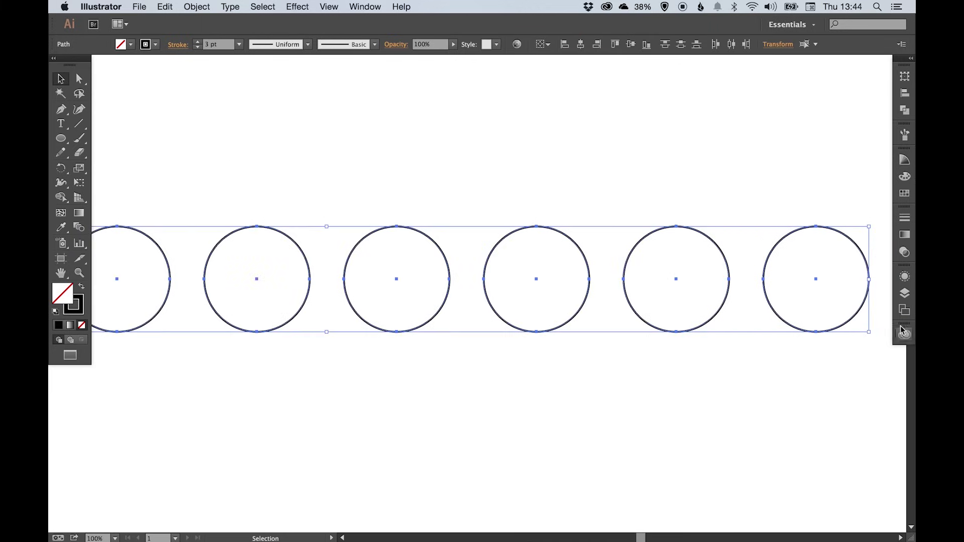
pyautogui.click(905, 293)
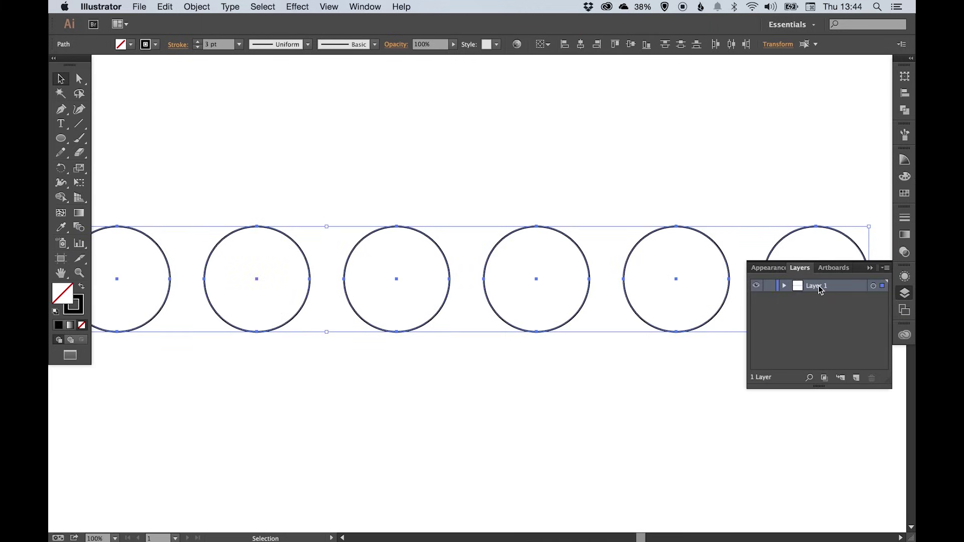
pyautogui.click(769, 287)
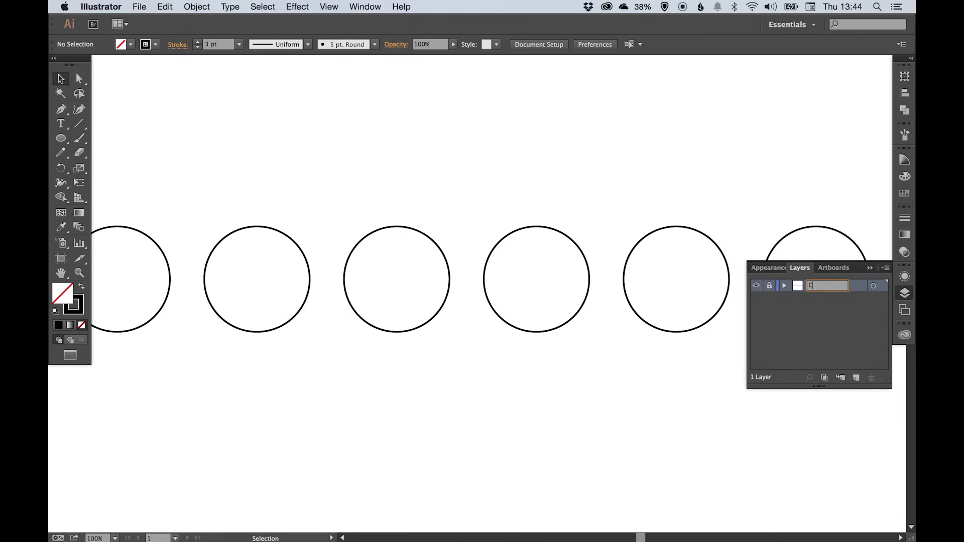
pyautogui.write('Circles')
pyautogui.press('Return')
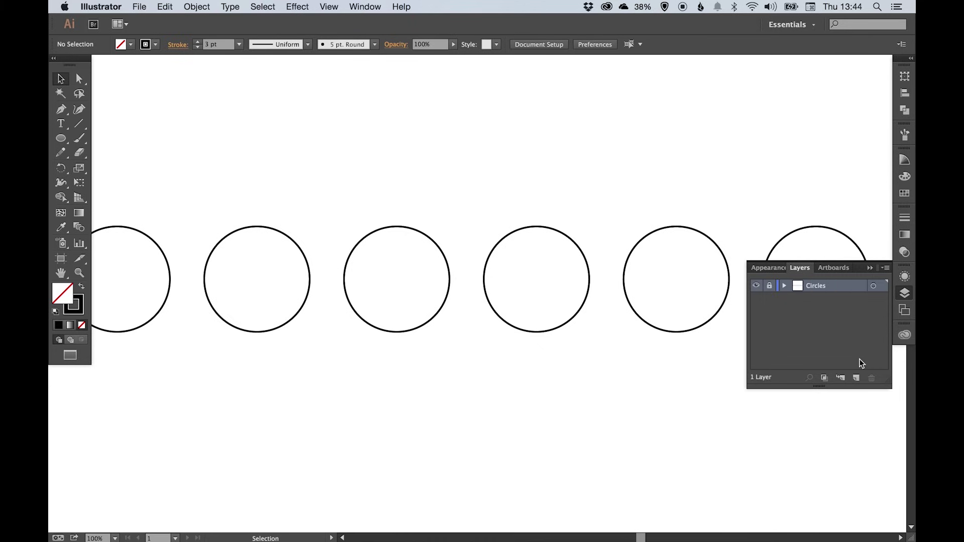
# Add a new layer and place it below the Circles layer
pyautogui.click(856, 378)
pyautogui.moveTo(819, 287); pyautogui.dragTo(815, 300)
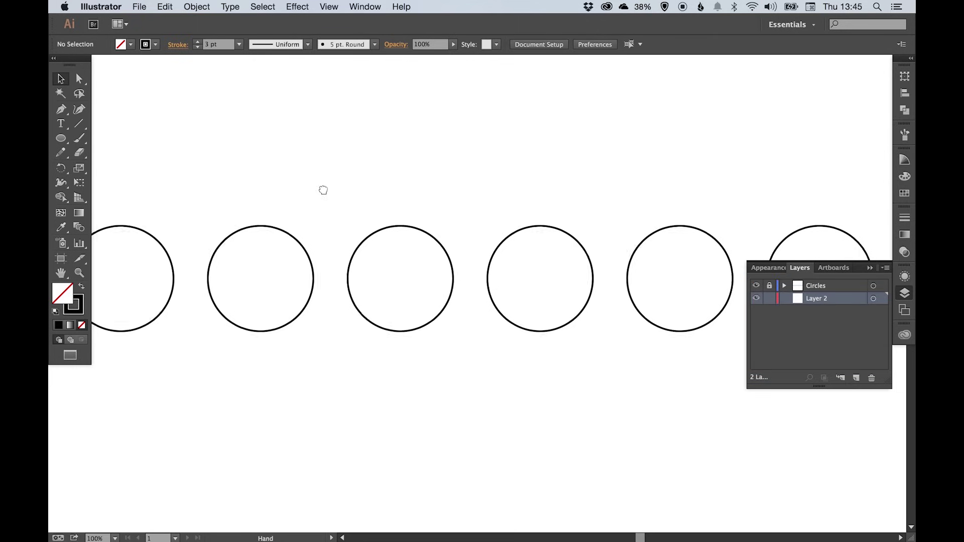
pyautogui.moveTo(323, 189); pyautogui.dragTo(502, 188)
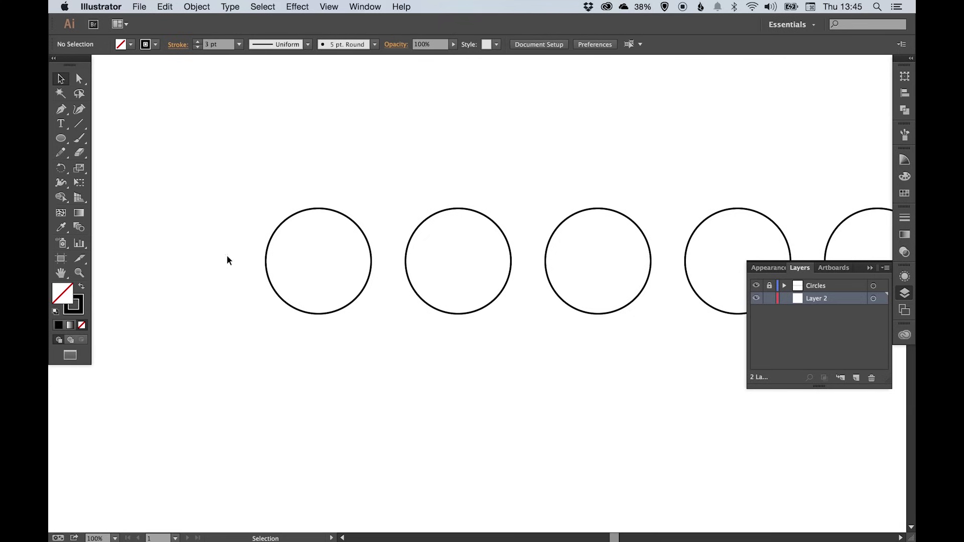
pyautogui.click(904, 294)
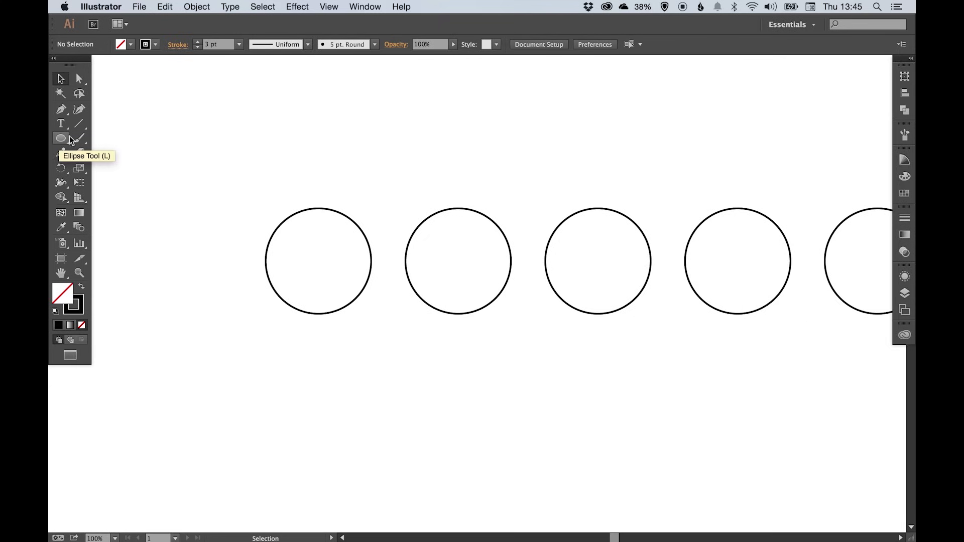
# Create a triangle above the first circle as a polygon with 3 sides and a 17.6389 mm radius
pyautogui.click(80, 124)
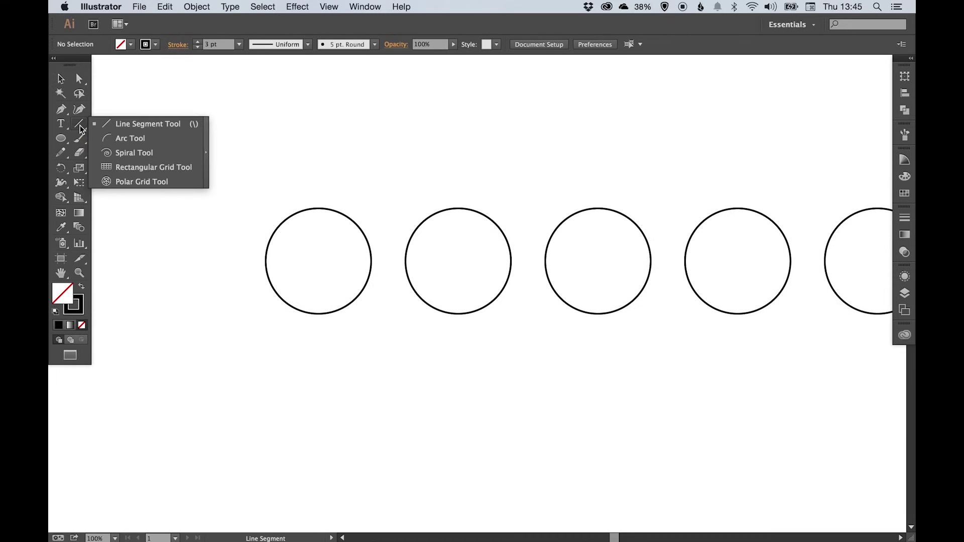
pyautogui.click(60, 140)
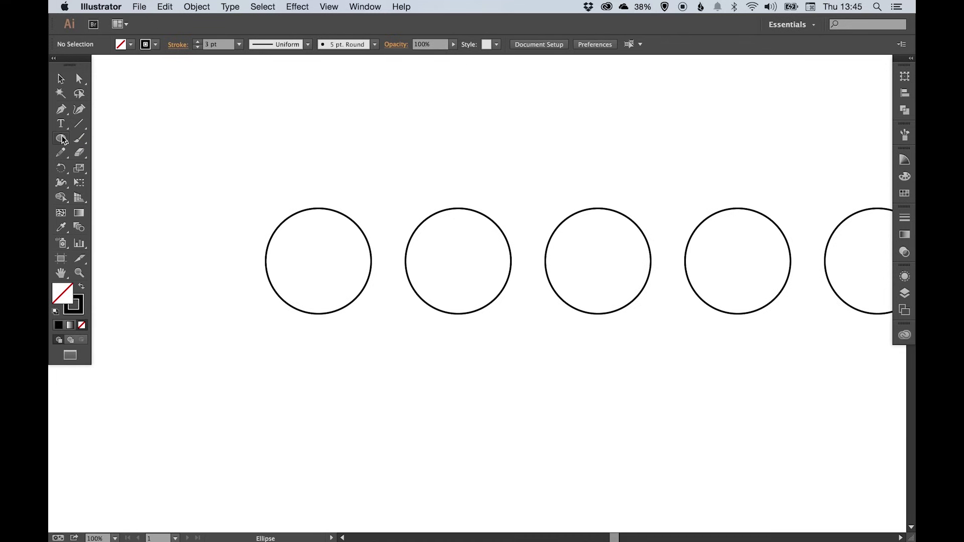
pyautogui.click(60, 142)
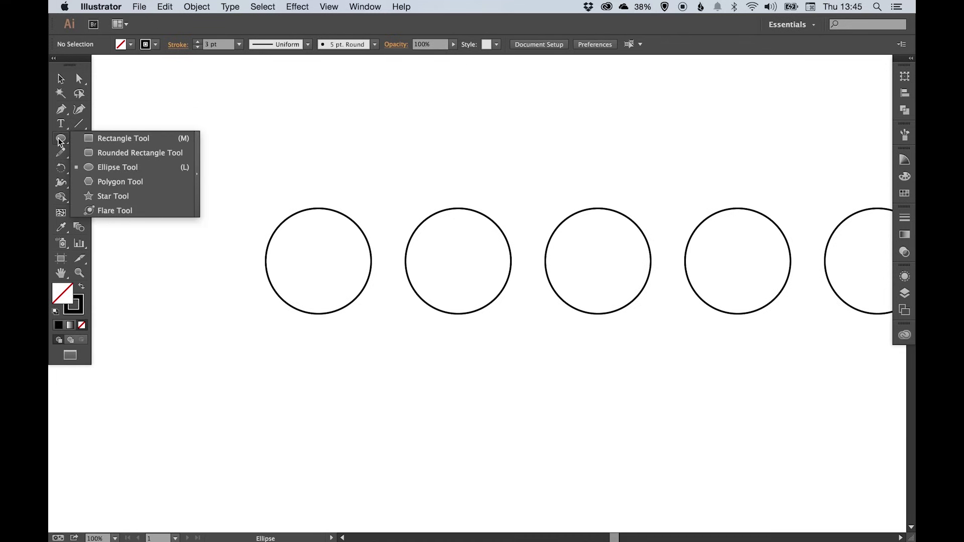
pyautogui.click(112, 183)
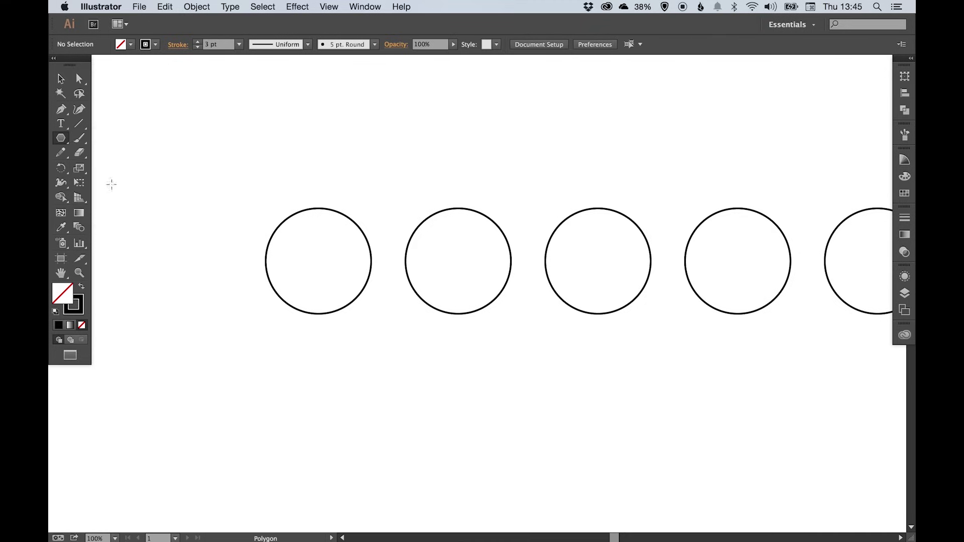
pyautogui.click(231, 146)
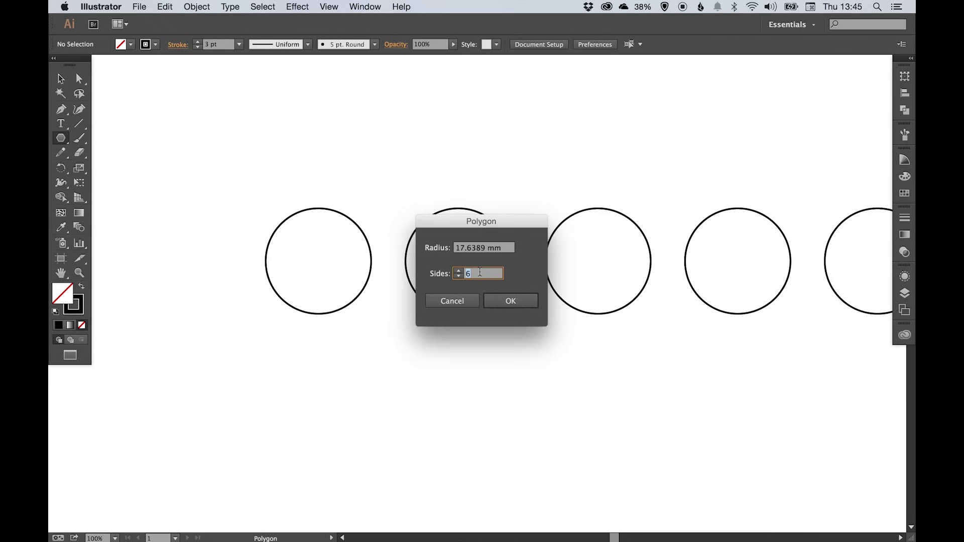
pyautogui.write('3')
pyautogui.click(508, 299)
pyautogui.press('v')
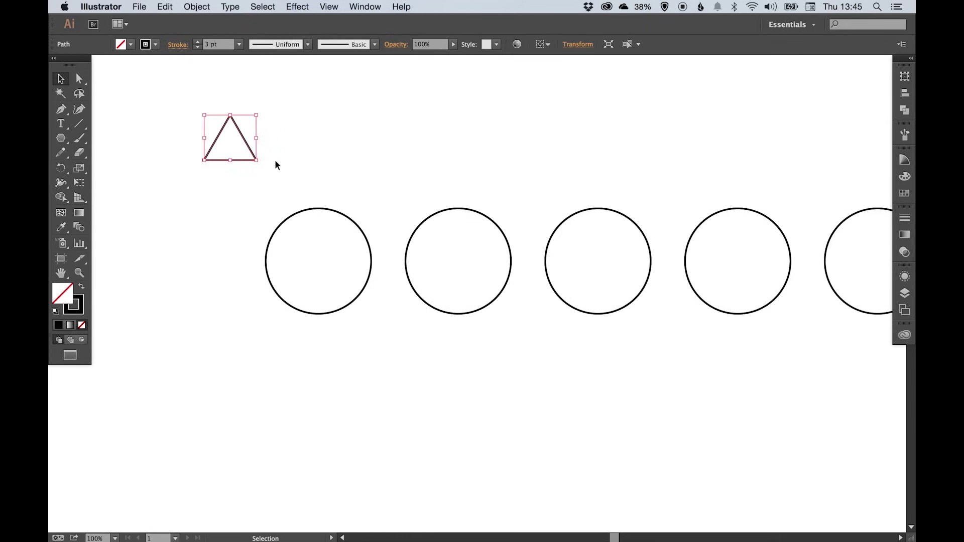
# Rotate the triangle 90° clockwise so it points right, and centre it inside the first circle as a play symbol
pyautogui.click(62, 168)
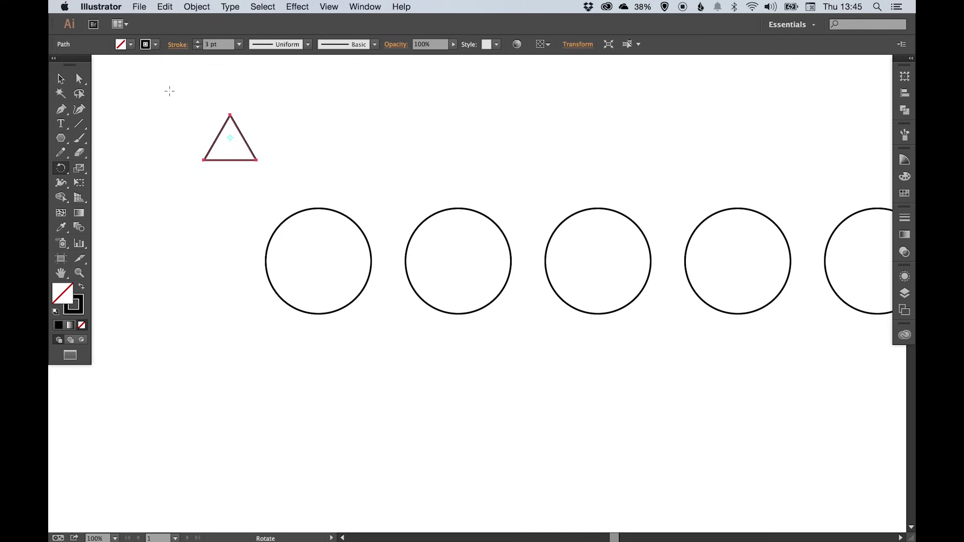
pyautogui.moveTo(170, 91); pyautogui.dragTo(286, 107)
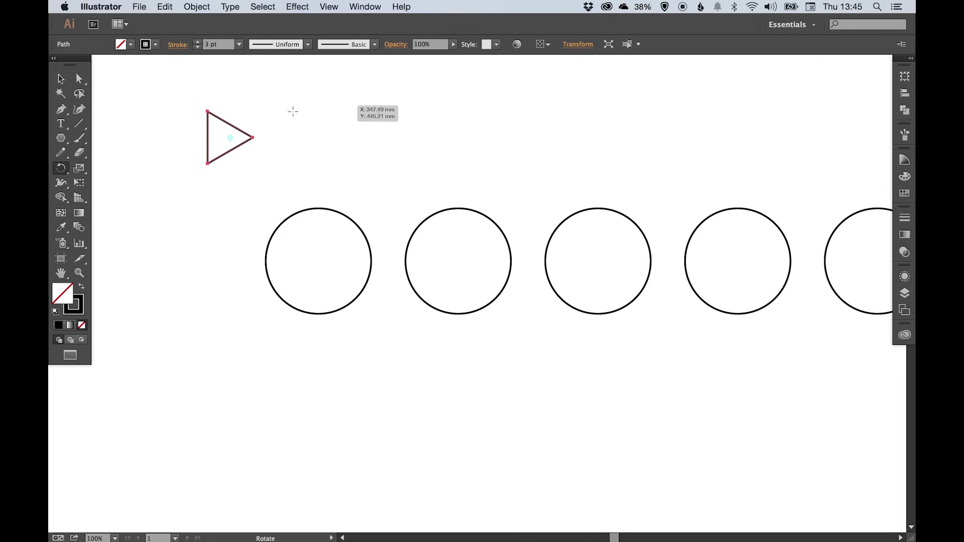
pyautogui.press('v')
pyautogui.moveTo(232, 124); pyautogui.dragTo(318, 251)
pyautogui.click(390, 147)
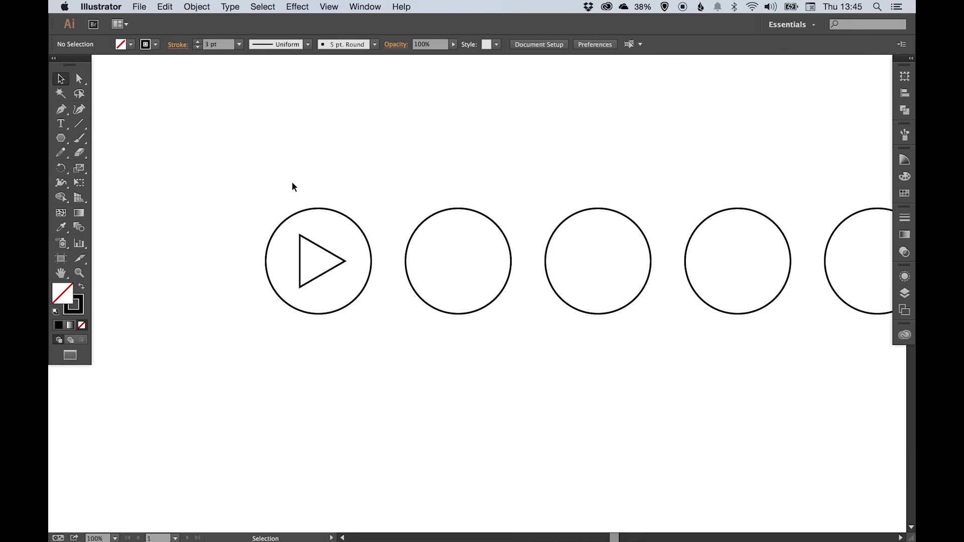
pyautogui.press('space')
pyautogui.moveTo(344, 185); pyautogui.dragTo(313, 187)
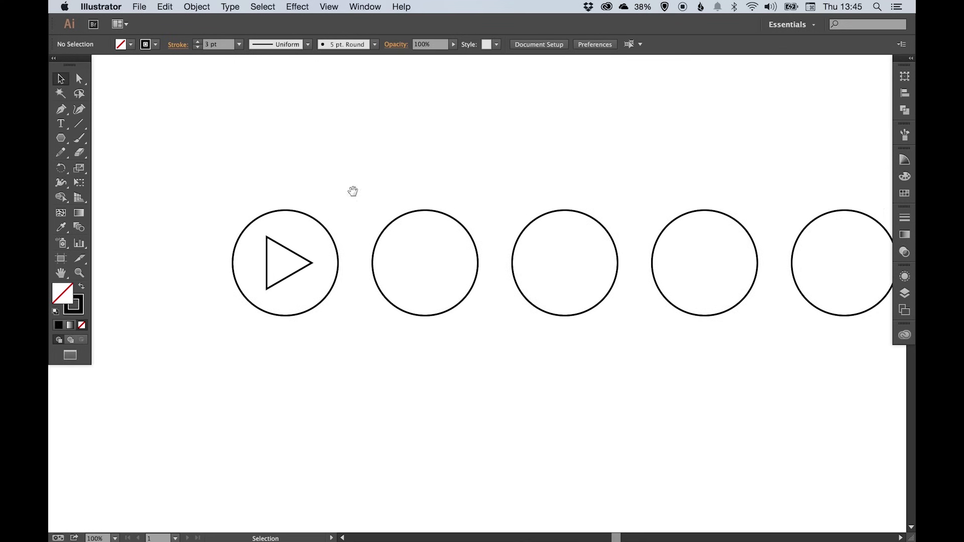
# Draw a short vertical line left of the centre inside the second circle
pyautogui.press('space')
pyautogui.moveTo(353, 192); pyautogui.dragTo(308, 192)
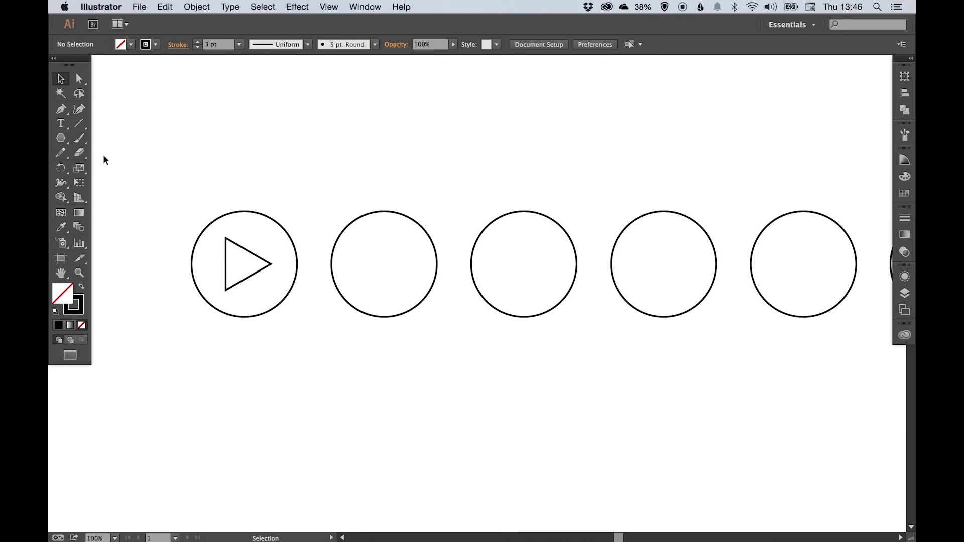
pyautogui.click(79, 123)
pyautogui.moveTo(357, 279); pyautogui.dragTo(357, 249)
pyautogui.press('v')
pyautogui.click(219, 186)
# Copy the vertical line to the right at even spacing until the second circle holds five parallel lines
pyautogui.press('z')
pyautogui.moveTo(210, 169); pyautogui.dragTo(382, 274)
pyautogui.press('v')
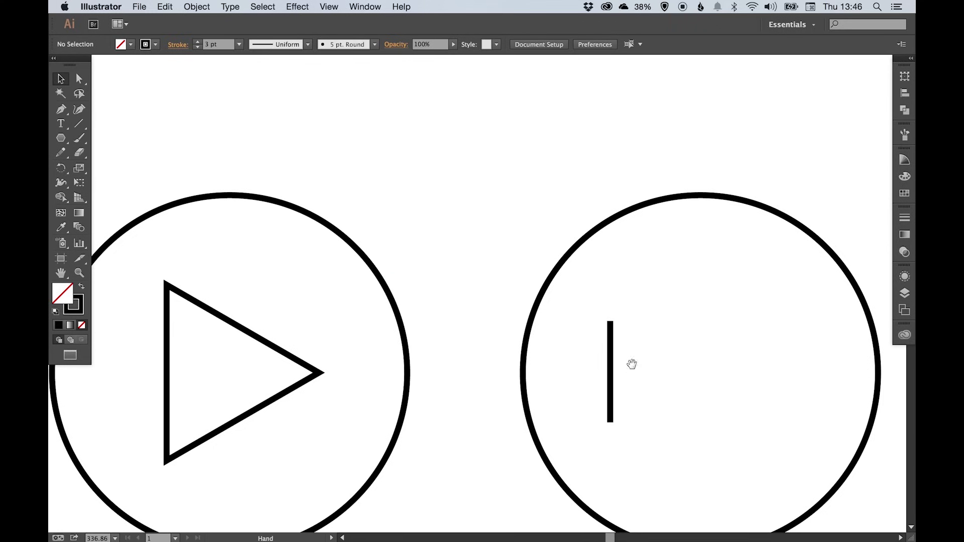
pyautogui.moveTo(631, 361); pyautogui.dragTo(444, 340)
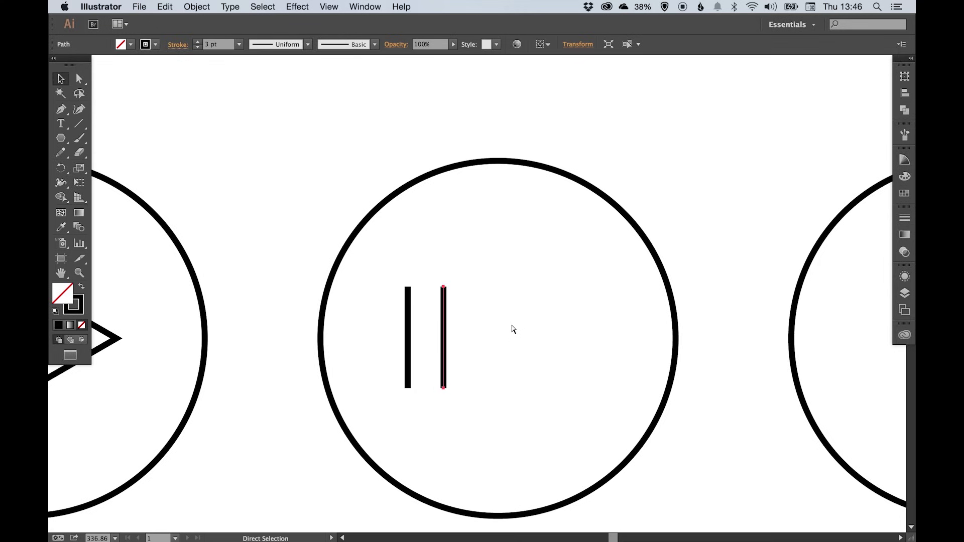
pyautogui.press('super+d')
pyautogui.press('super+d')
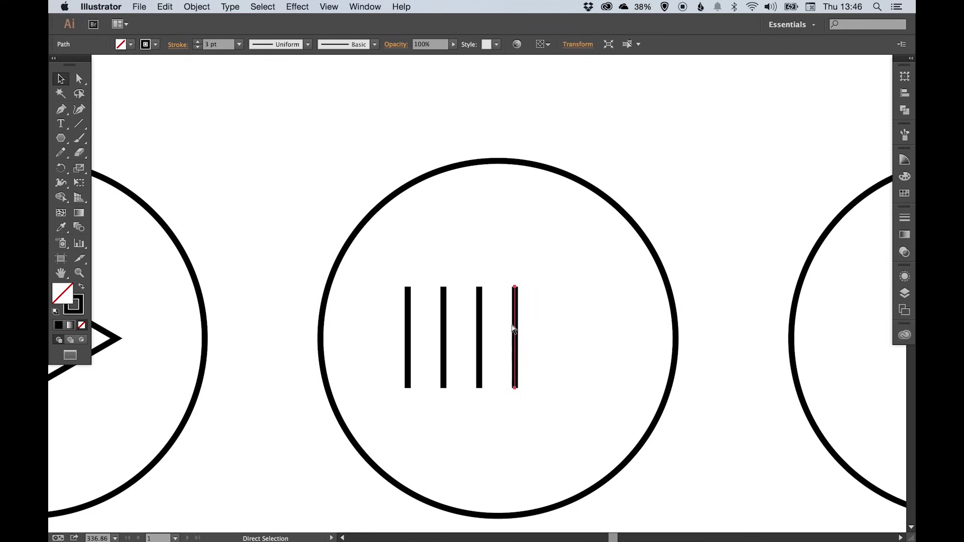
pyautogui.press('super+d')
pyautogui.click(457, 280)
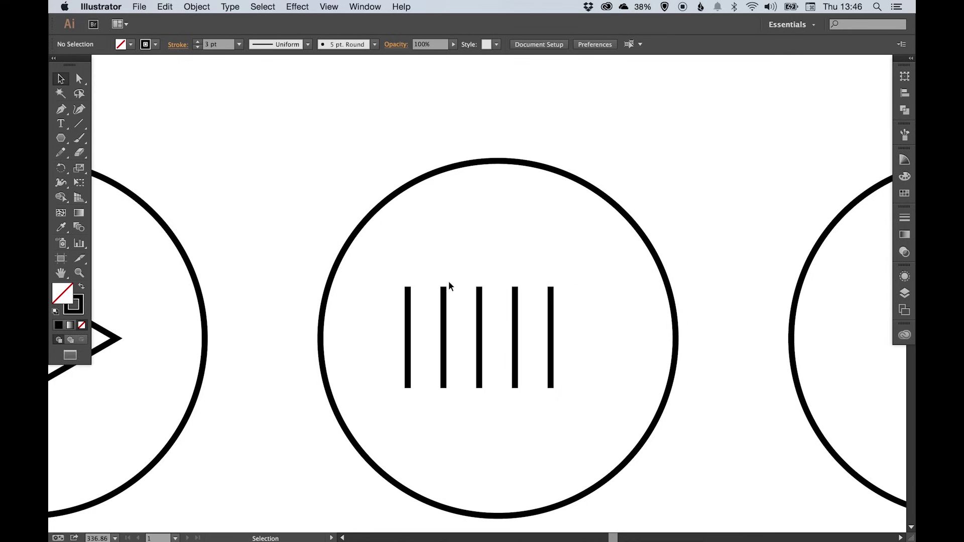
# Move the lines' top anchors to vary their heights: raise the third above the second, and shorten the fourth, the fifth and, most of all, the first
pyautogui.click(76, 80)
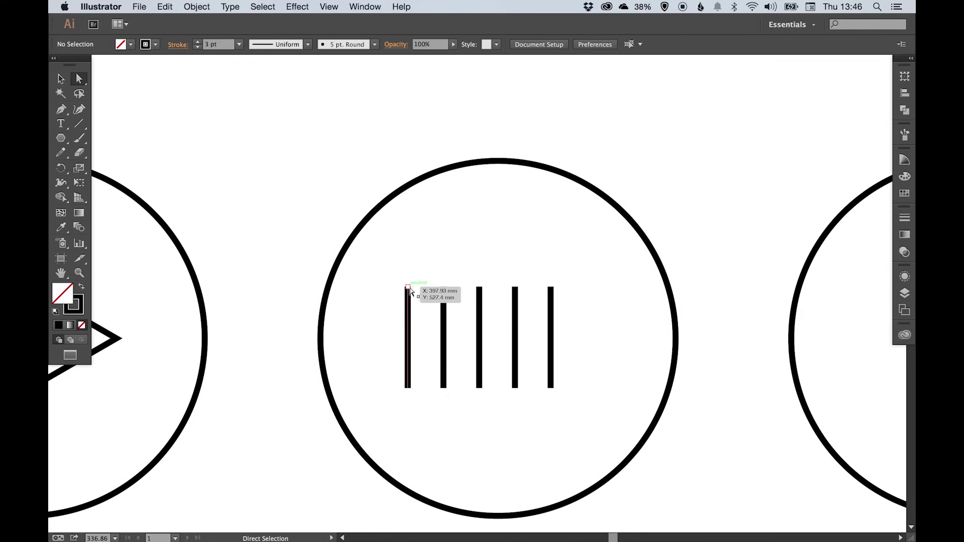
pyautogui.moveTo(408, 288); pyautogui.dragTo(407, 327)
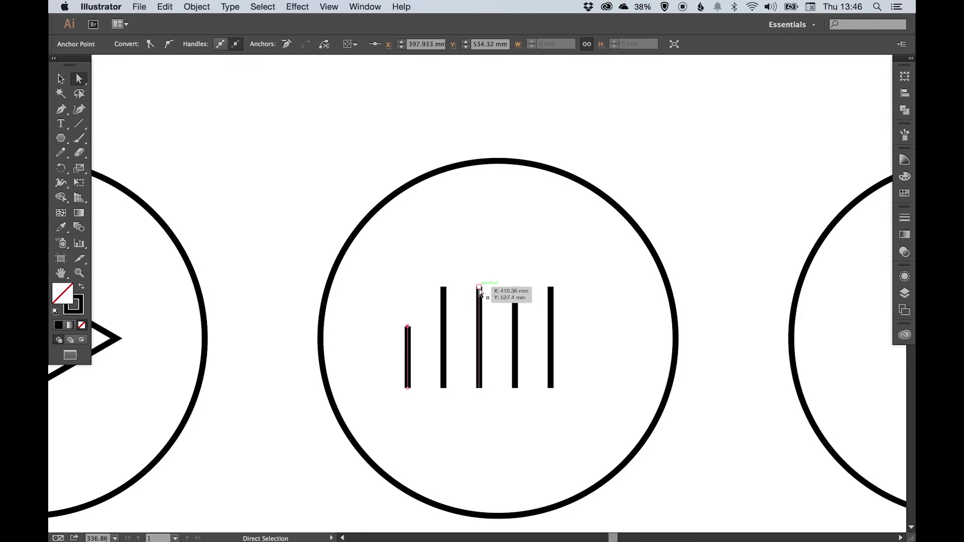
pyautogui.moveTo(480, 288); pyautogui.dragTo(479, 255)
pyautogui.moveTo(516, 288); pyautogui.dragTo(551, 326)
pyautogui.moveTo(408, 327); pyautogui.dragTo(408, 355)
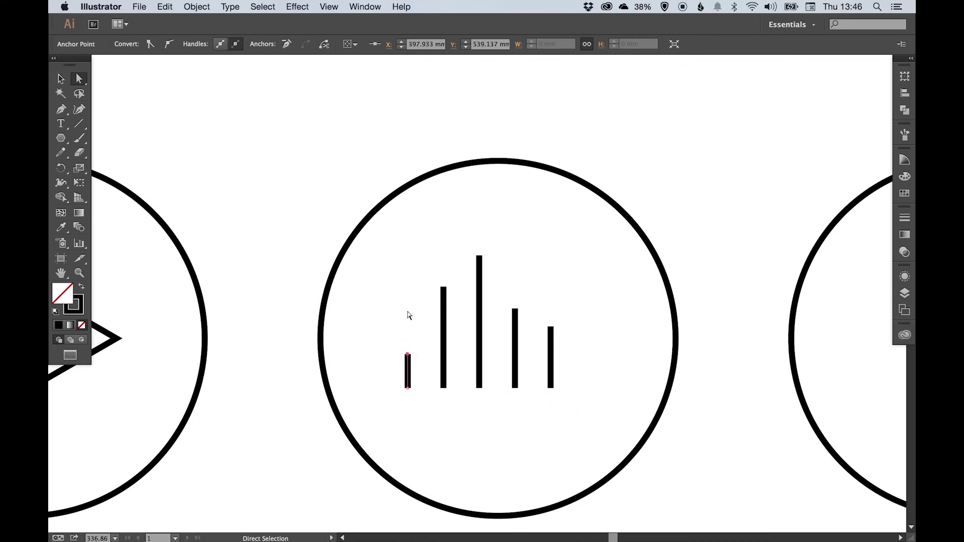
pyautogui.press('v')
pyautogui.click(404, 266)
pyautogui.press('a')
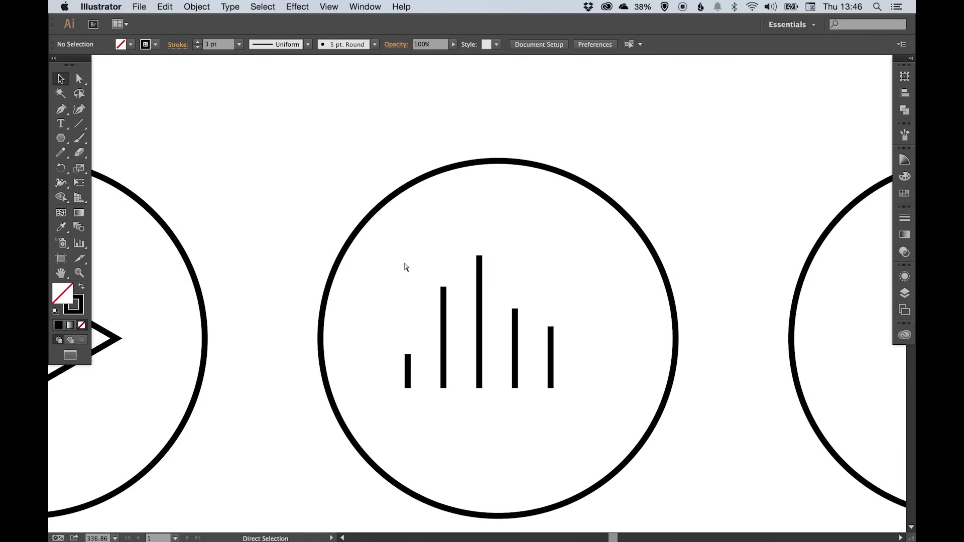
pyautogui.press('super+1')
pyautogui.moveTo(462, 251); pyautogui.dragTo(510, 222)
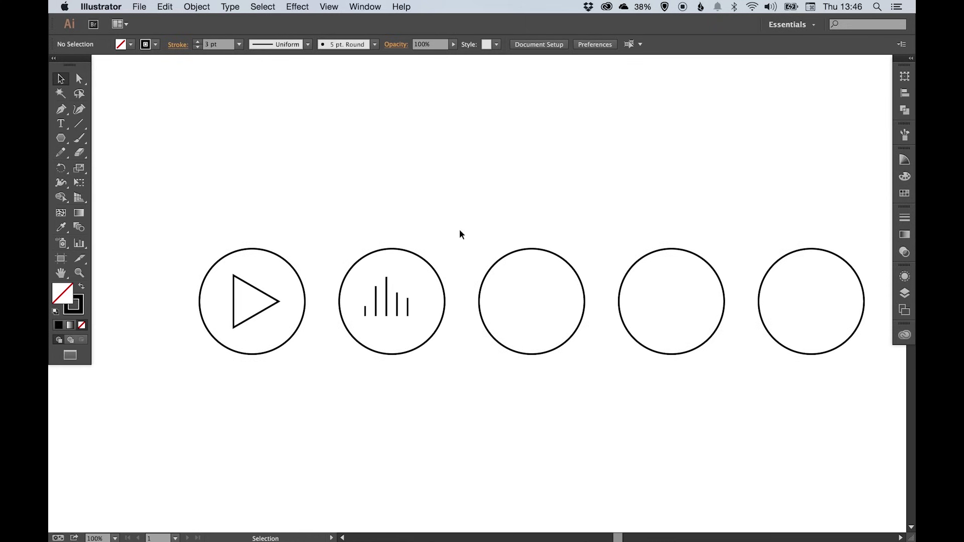
pyautogui.hscroll(5, 490, 233)
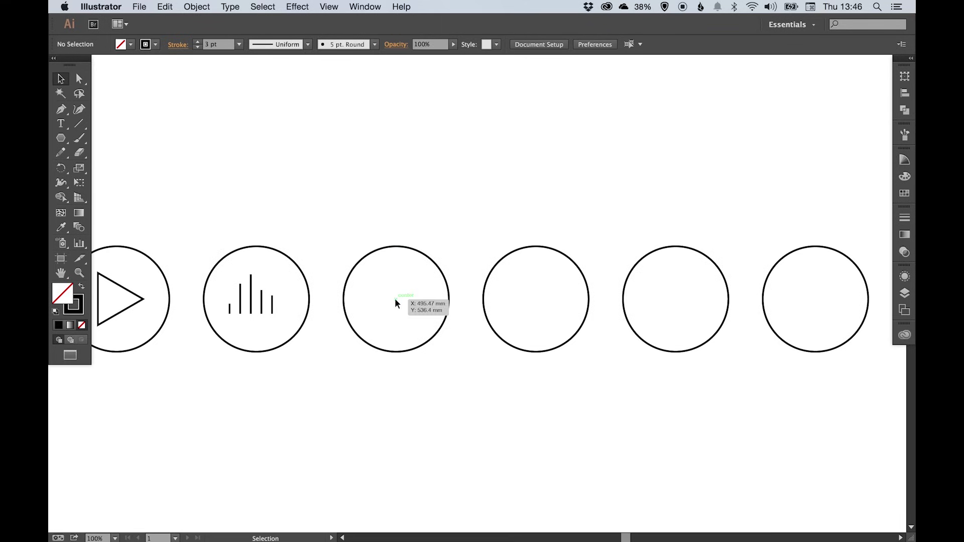
pyautogui.press('z')
pyautogui.click(396, 298)
pyautogui.moveTo(503, 285); pyautogui.dragTo(456, 284)
pyautogui.press('v')
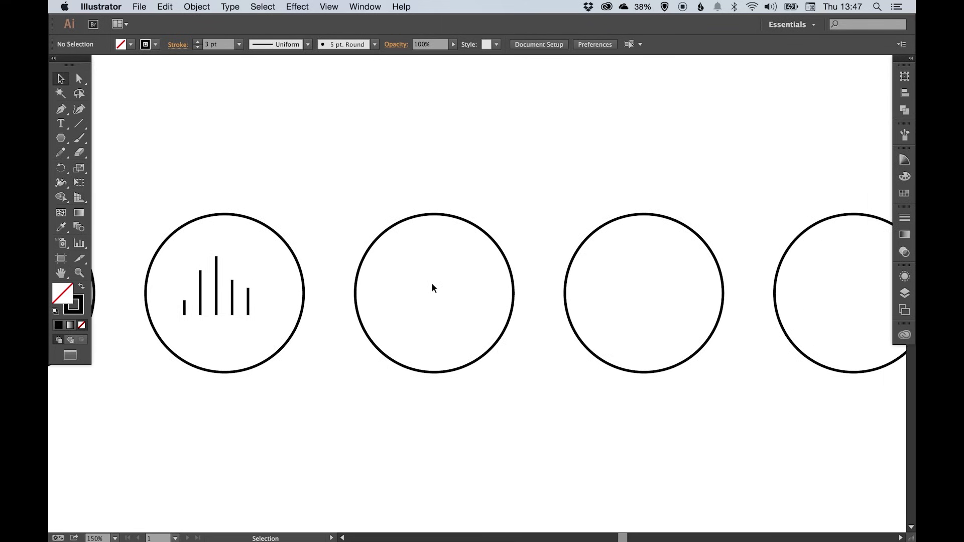
pyautogui.click(61, 140)
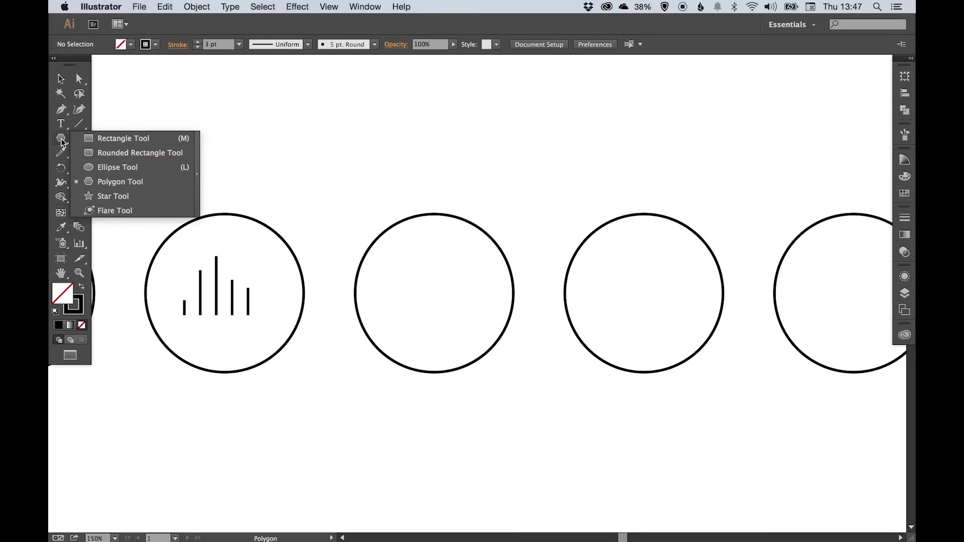
pyautogui.click(61, 142)
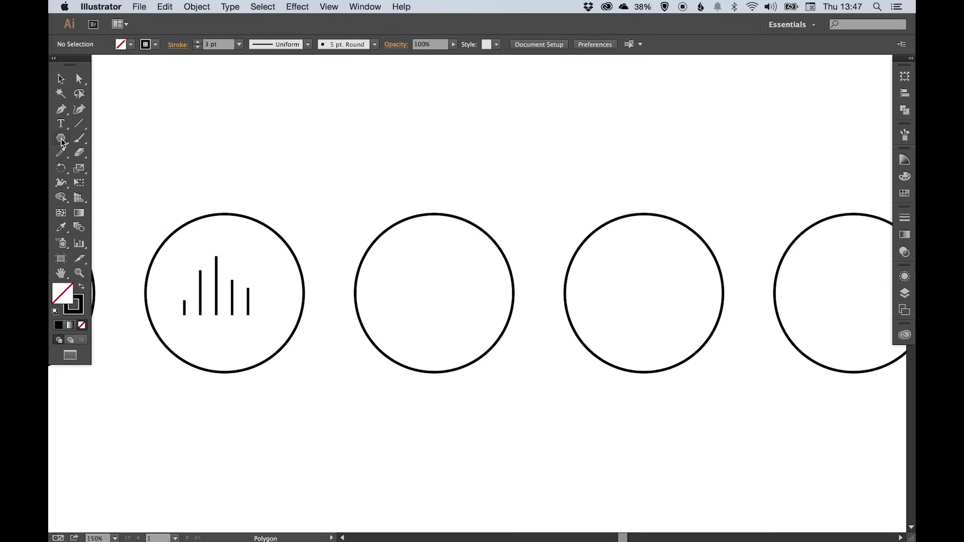
pyautogui.moveTo(62, 142); pyautogui.dragTo(131, 155)
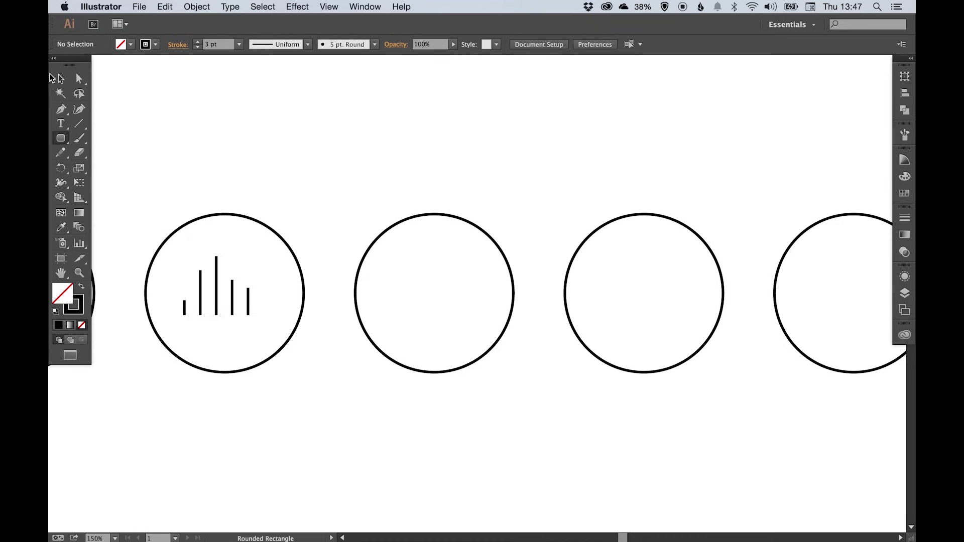
pyautogui.press('v')
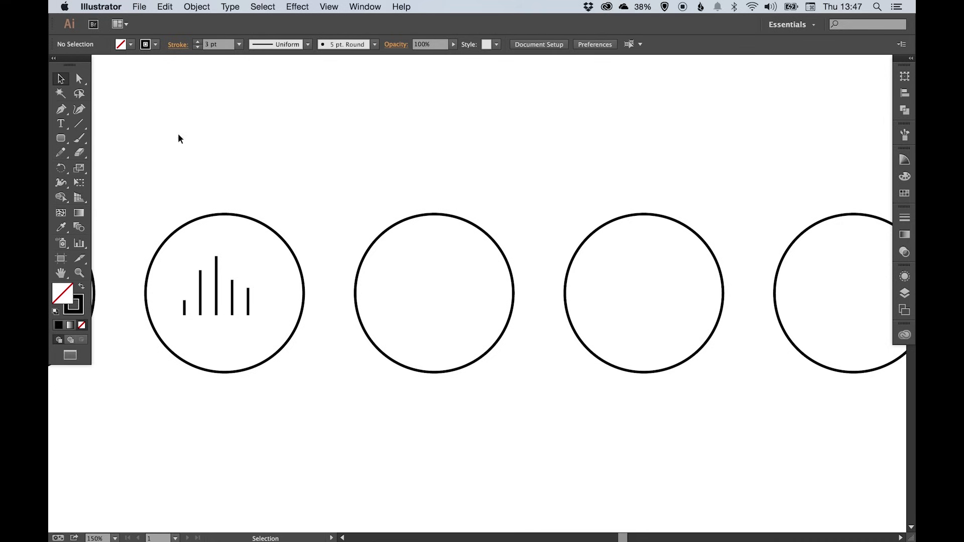
# Draw a small upright rectangle just left of the centre inside the third circle as the speaker's back
pyautogui.moveTo(63, 141); pyautogui.dragTo(115, 139)
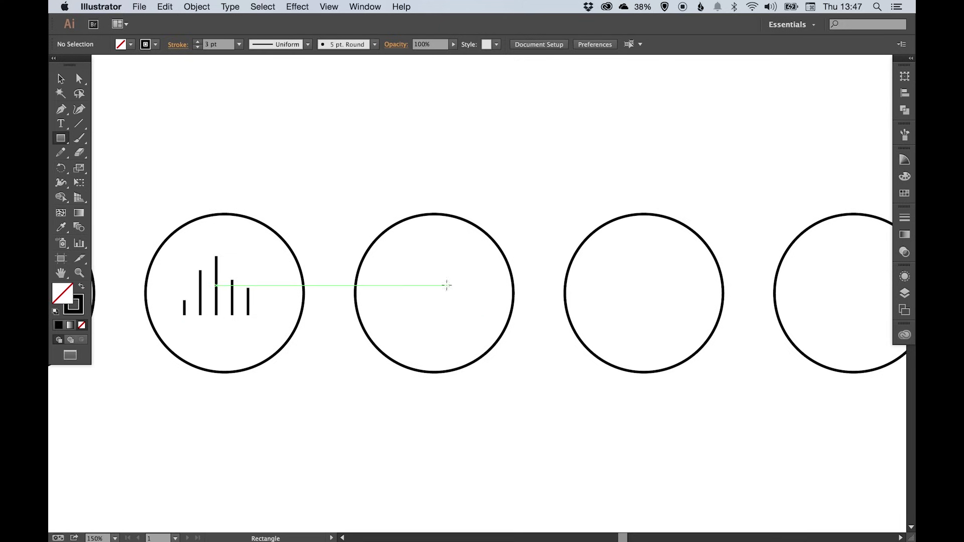
pyautogui.moveTo(408, 279); pyautogui.dragTo(423, 316)
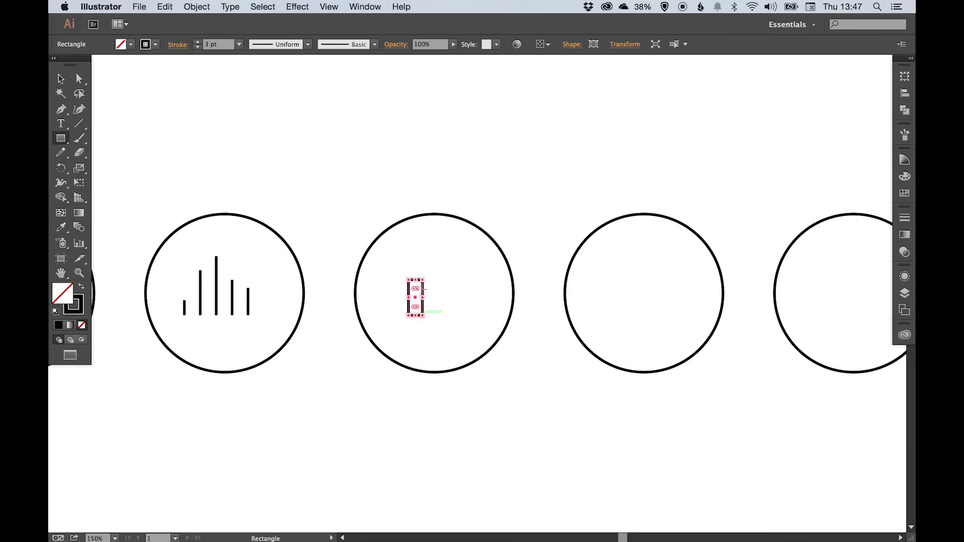
pyautogui.press('z')
pyautogui.moveTo(335, 185); pyautogui.dragTo(552, 397)
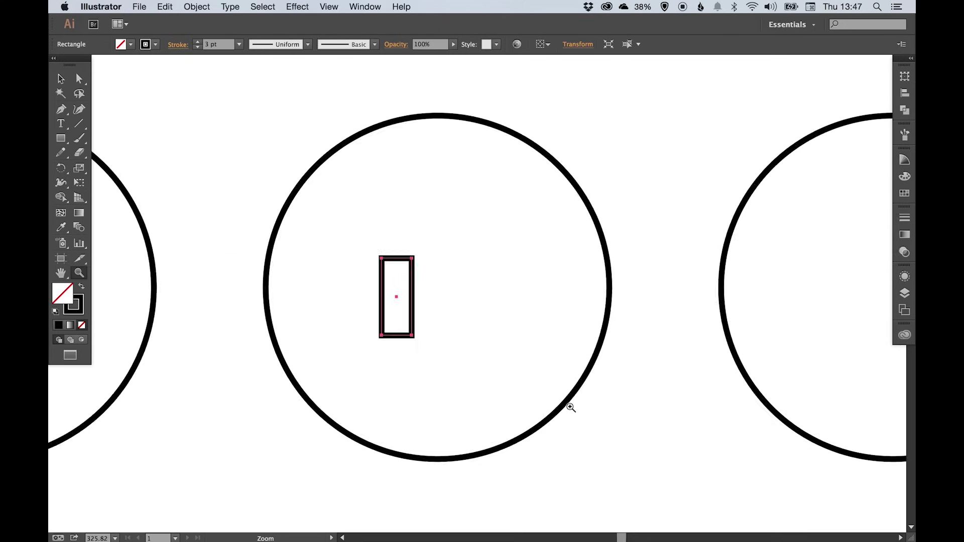
pyautogui.press('v')
pyautogui.click(269, 110)
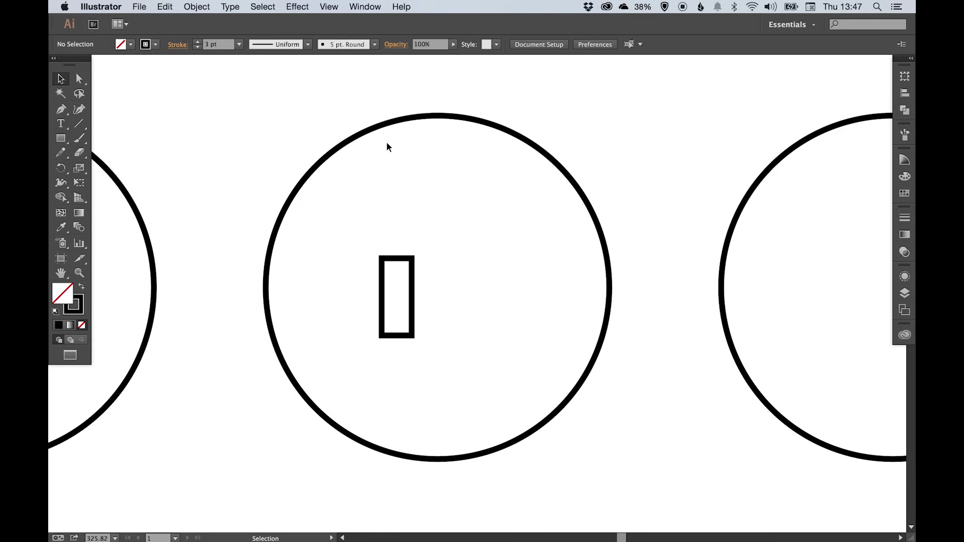
# Draw a closed four-point speaker cone with the Pen tool, flaring right from the rectangle's two right corners to a tall vertical edge
pyautogui.click(60, 110)
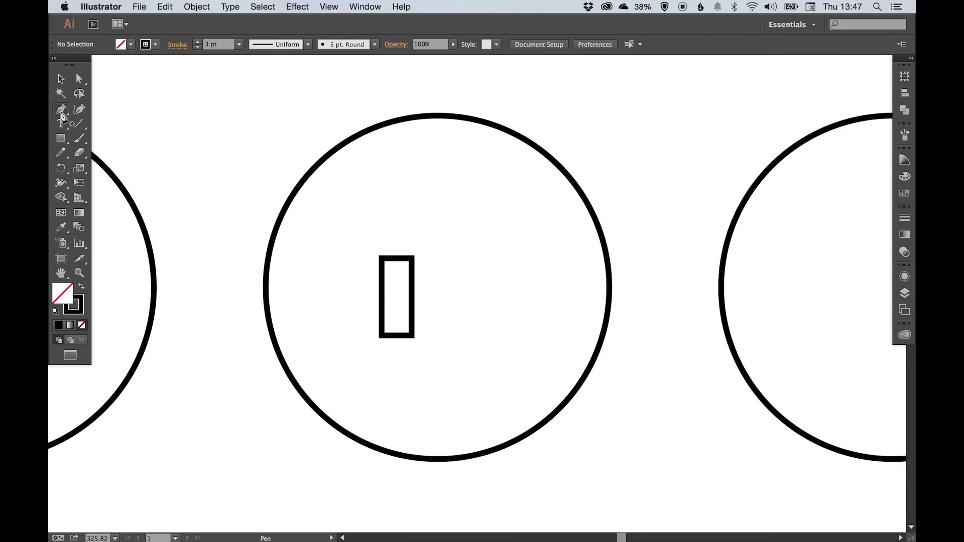
pyautogui.click(413, 259)
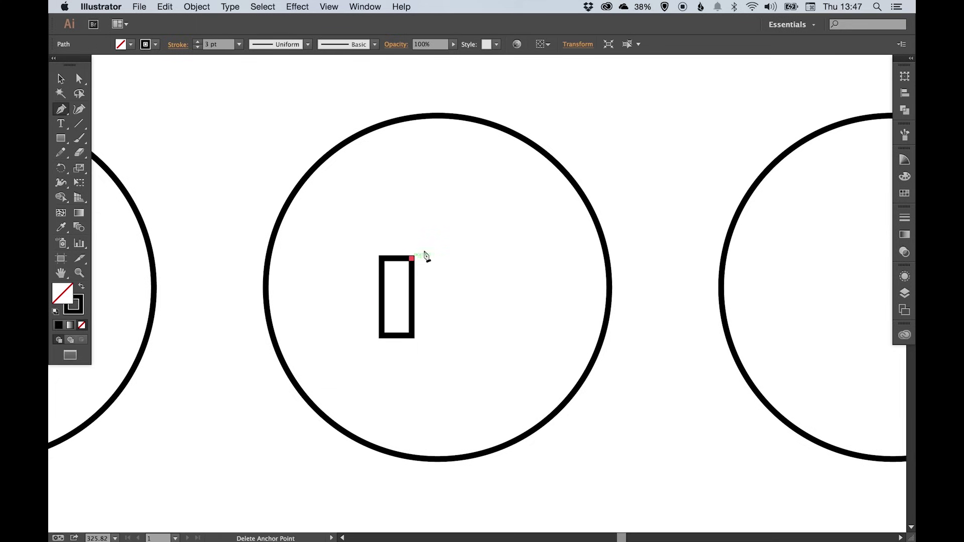
pyautogui.click(467, 205)
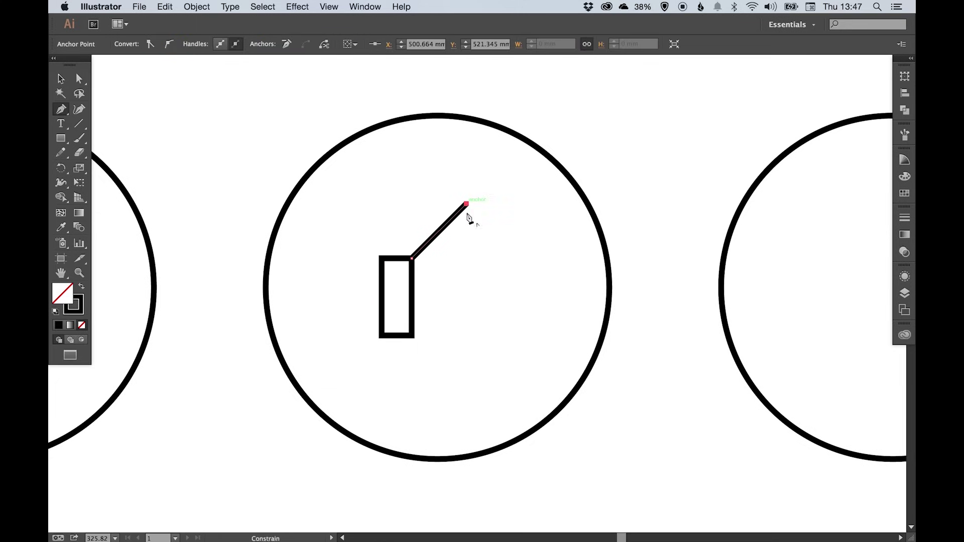
pyautogui.click(468, 398)
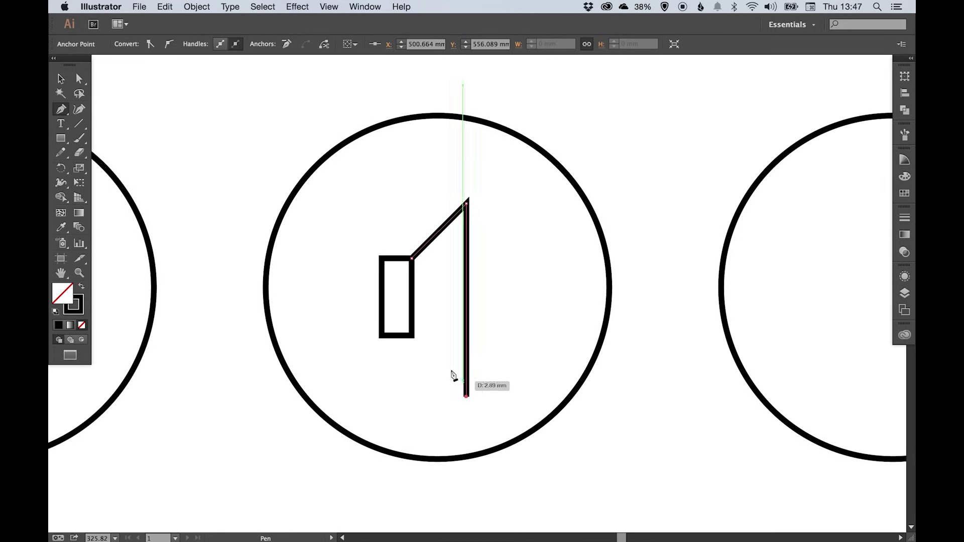
pyautogui.click(413, 335)
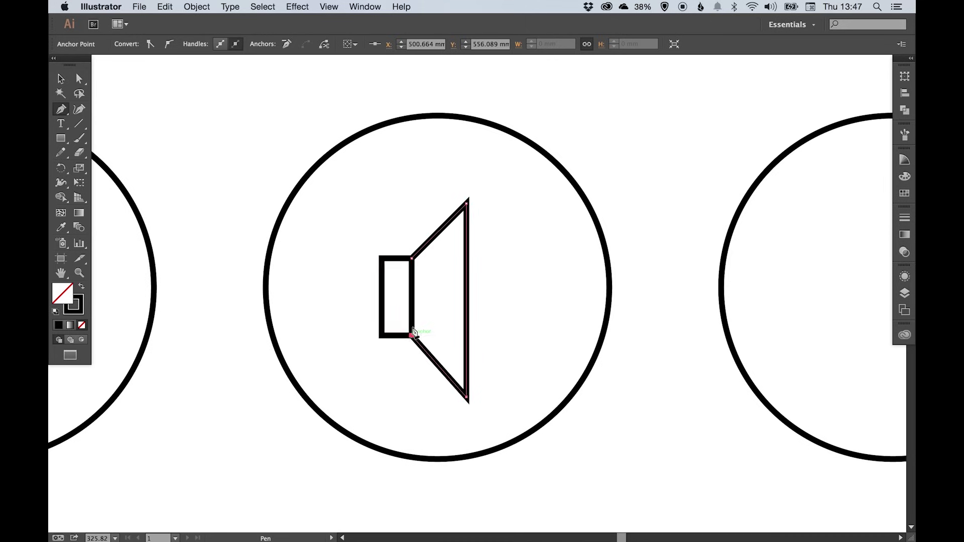
pyautogui.click(412, 258)
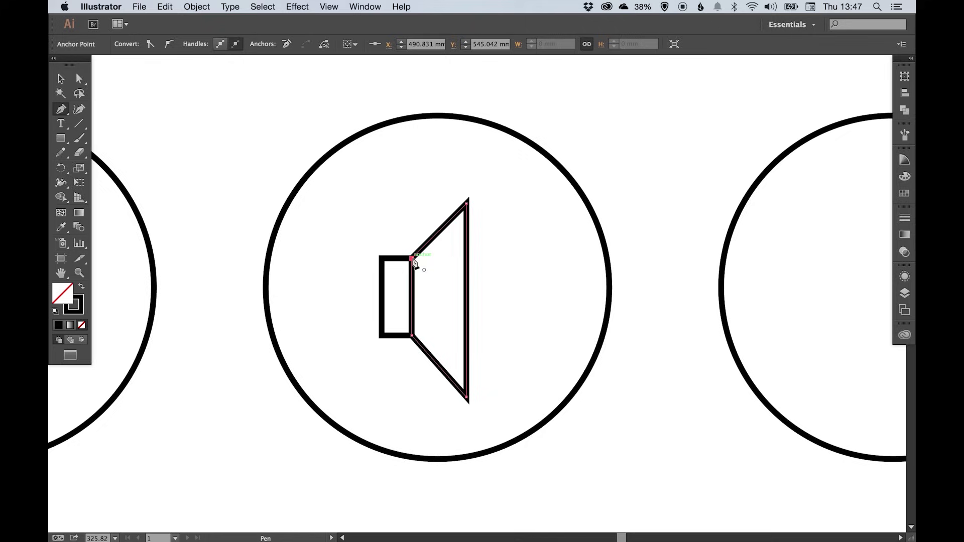
pyautogui.keyDown('super'); pyautogui.click(376, 254); pyautogui.keyUp('super')
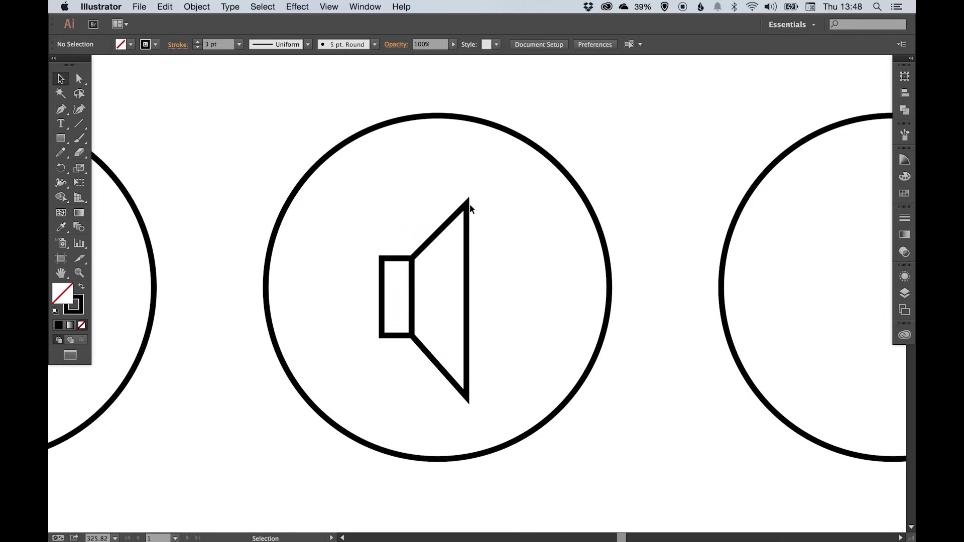
# Nudge both outer corners of the speaker cone to the right so each sits at X 501.723 mm
pyautogui.press('a')
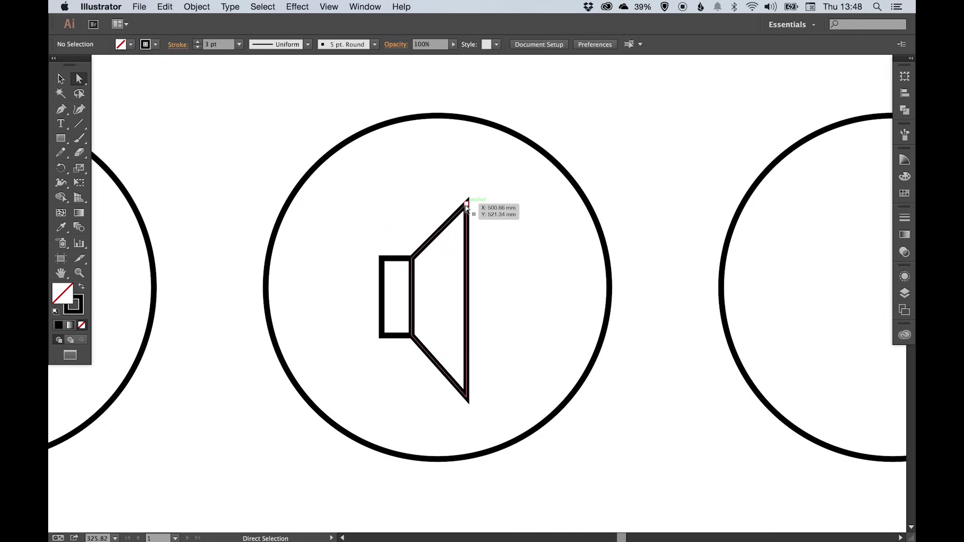
pyautogui.click(467, 203)
pyautogui.press('Right')
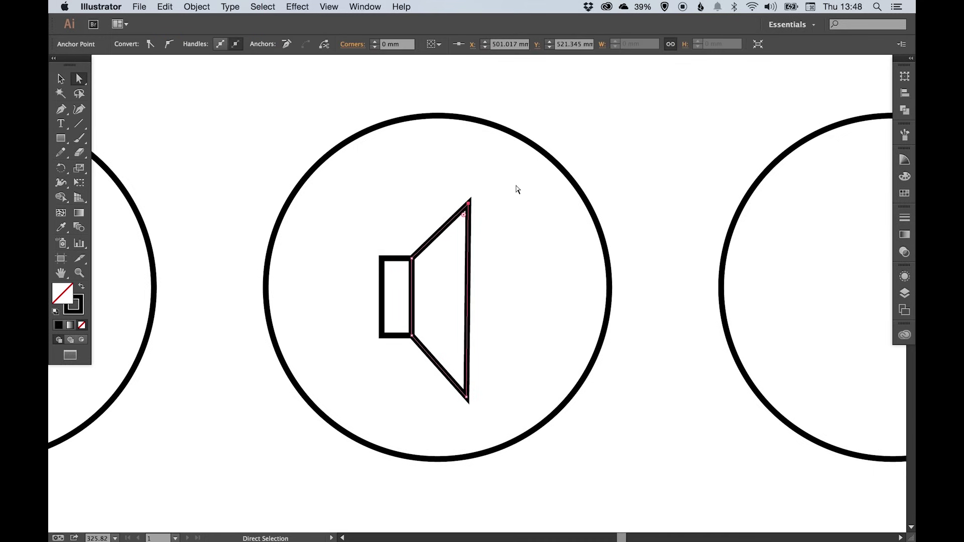
pyautogui.press('Right')
pyautogui.press('Right')
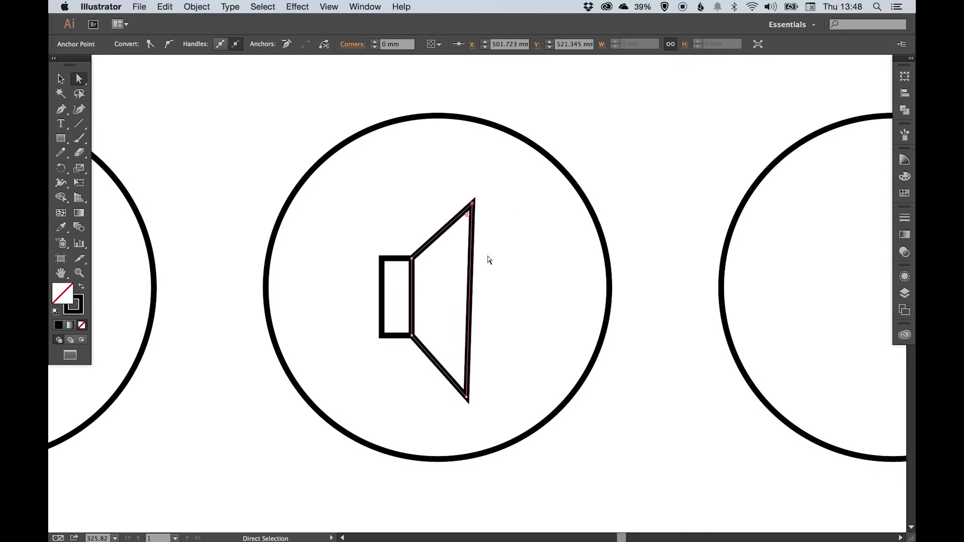
pyautogui.click(468, 397)
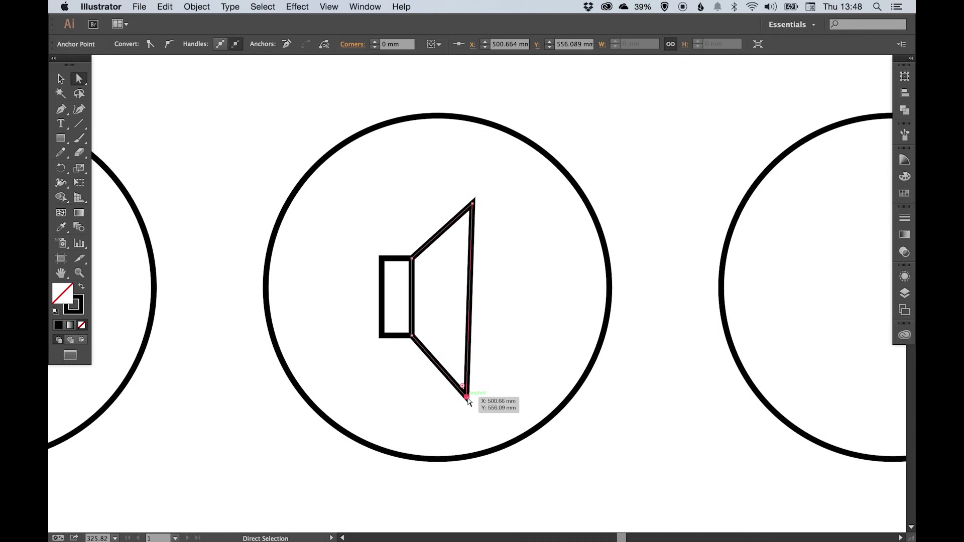
pyautogui.press('Right')
pyautogui.press('Right')
pyautogui.press('Right')
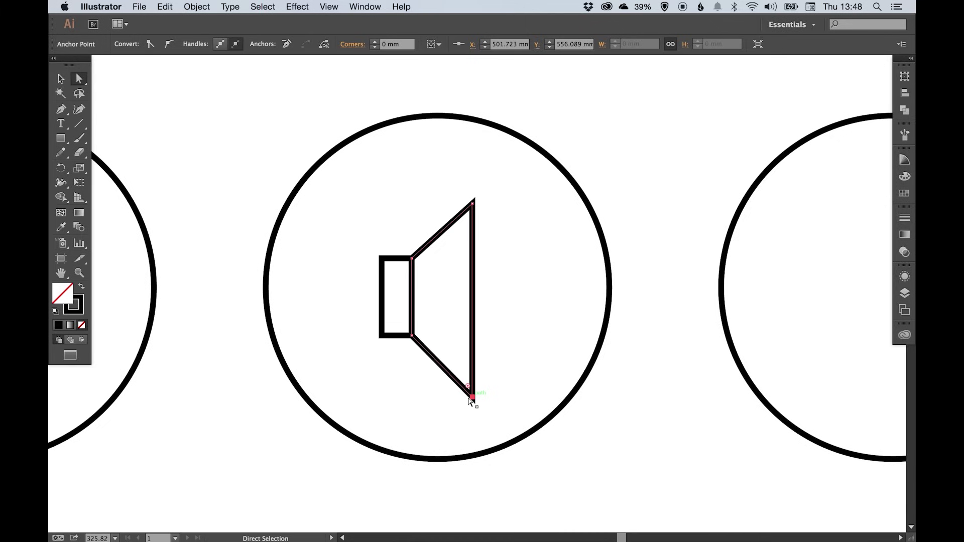
# Reduce the speaker cone's height symmetrically about its centre, bringing its lower outer corner to Y about 552.9 mm
pyautogui.press('v')
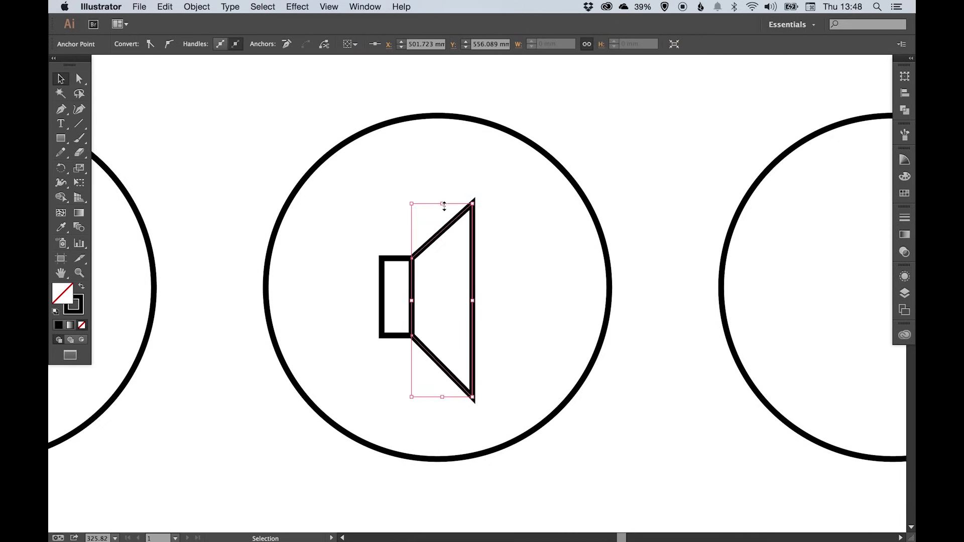
pyautogui.moveTo(445, 205); pyautogui.dragTo(446, 223)
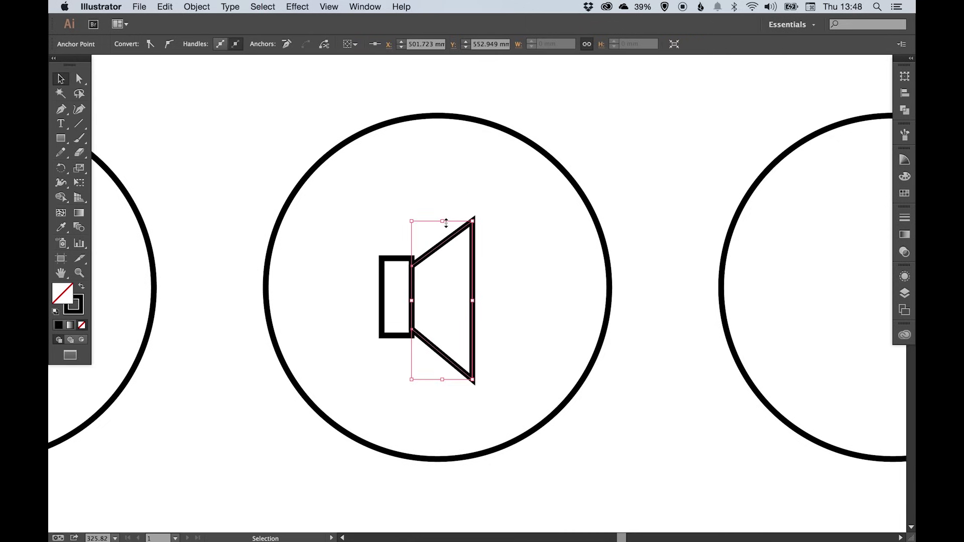
pyautogui.press('a')
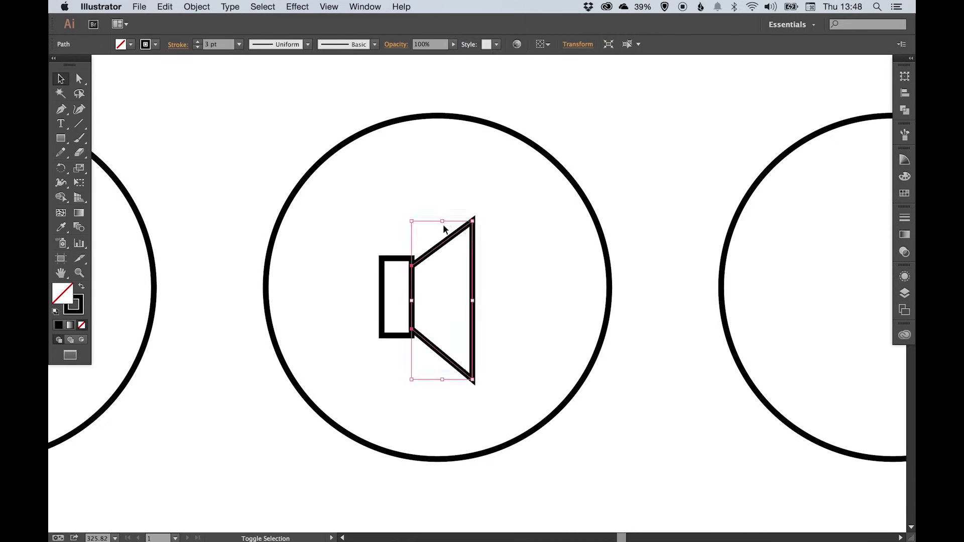
# Move the speaker cone's two inner corners onto the upper and lower right corners of the adjoining rectangle
pyautogui.click(443, 224)
pyautogui.moveTo(413, 267); pyautogui.dragTo(412, 261)
pyautogui.moveTo(413, 331); pyautogui.dragTo(414, 336)
pyautogui.press('v')
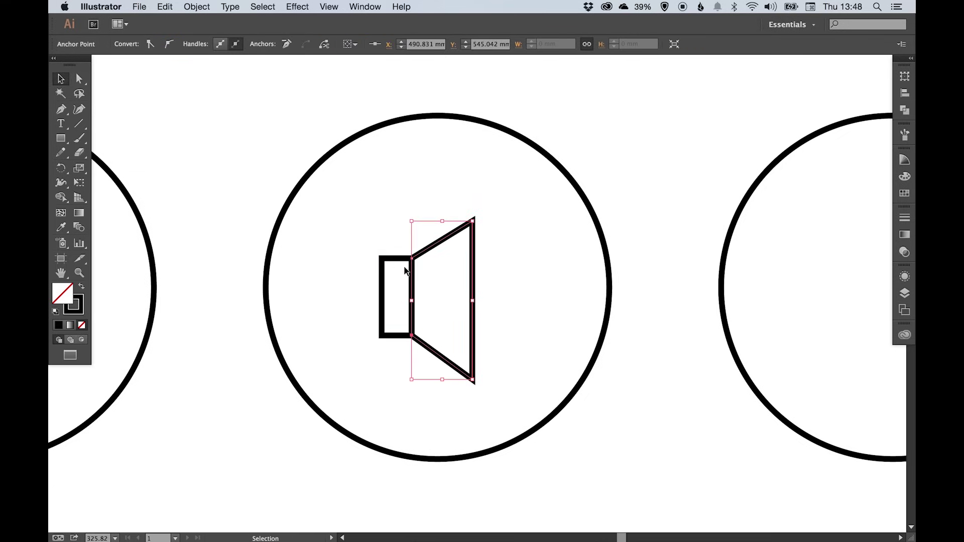
pyautogui.click(212, 135)
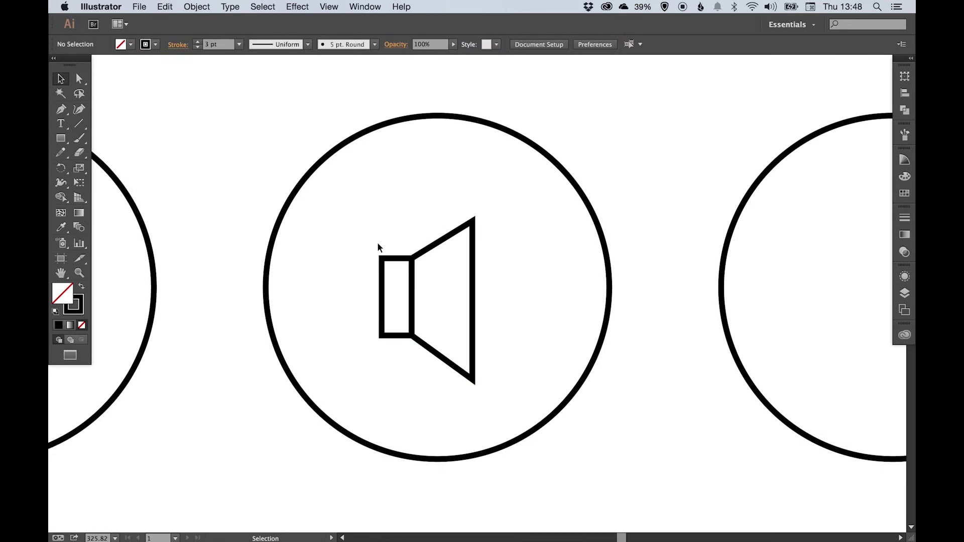
# Draw a 45-degree line sloping down to the right and shift it so it crosses the speaker as a mute slash
pyautogui.scroll(-2, 374, 221)
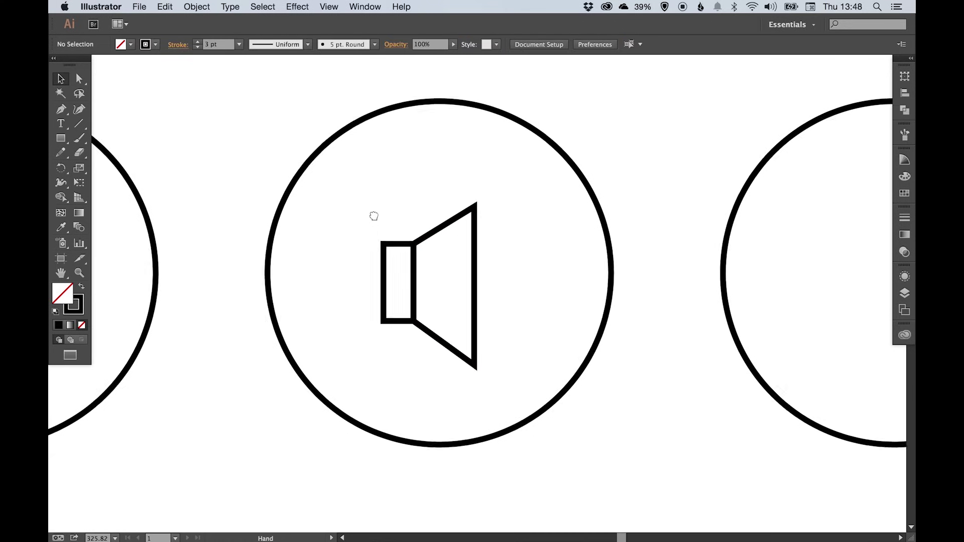
pyautogui.click(79, 124)
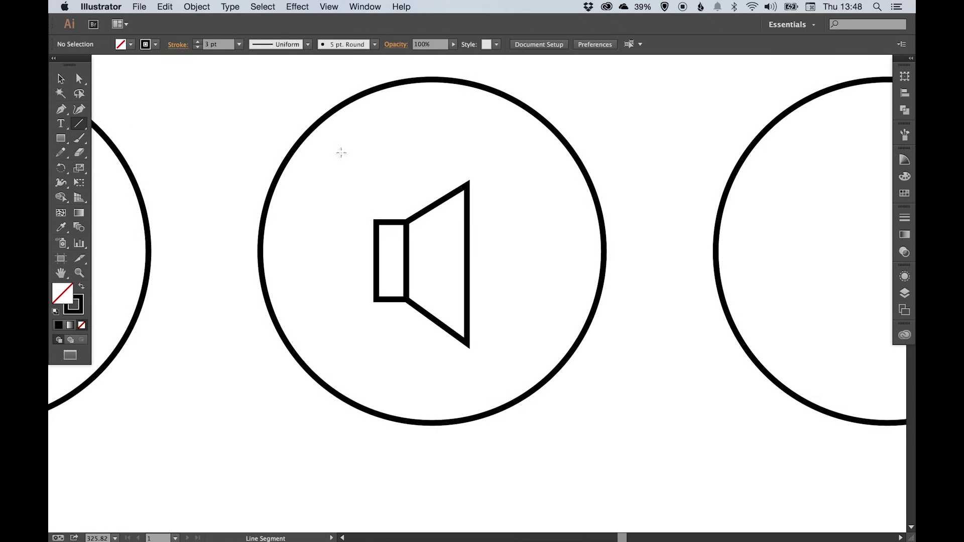
pyautogui.moveTo(356, 159)
pyautogui.mouseDown()
pyautogui.moveTo(463, 254)
pyautogui.moveTo(486, 288)
pyautogui.mouseUp()
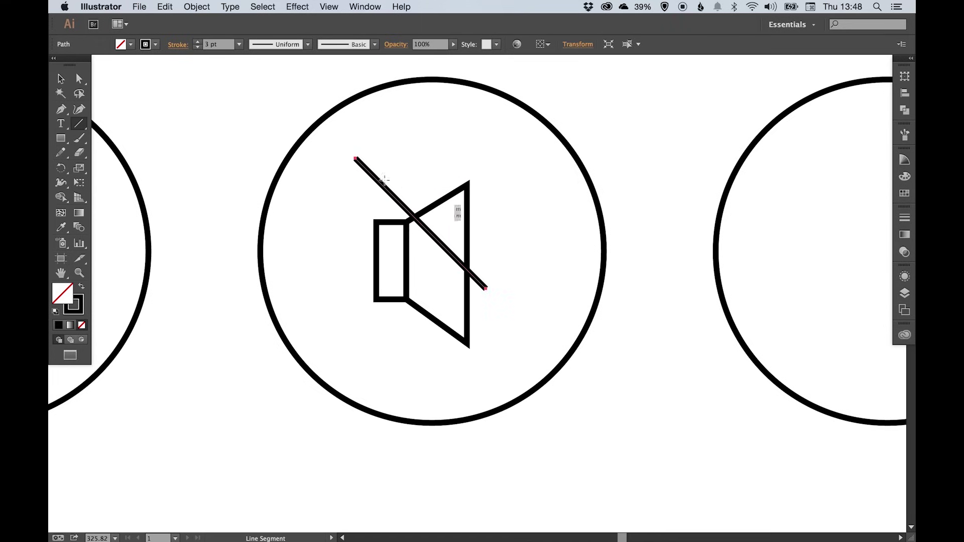
pyautogui.press('v')
pyautogui.moveTo(376, 180); pyautogui.dragTo(401, 222)
pyautogui.click(462, 146)
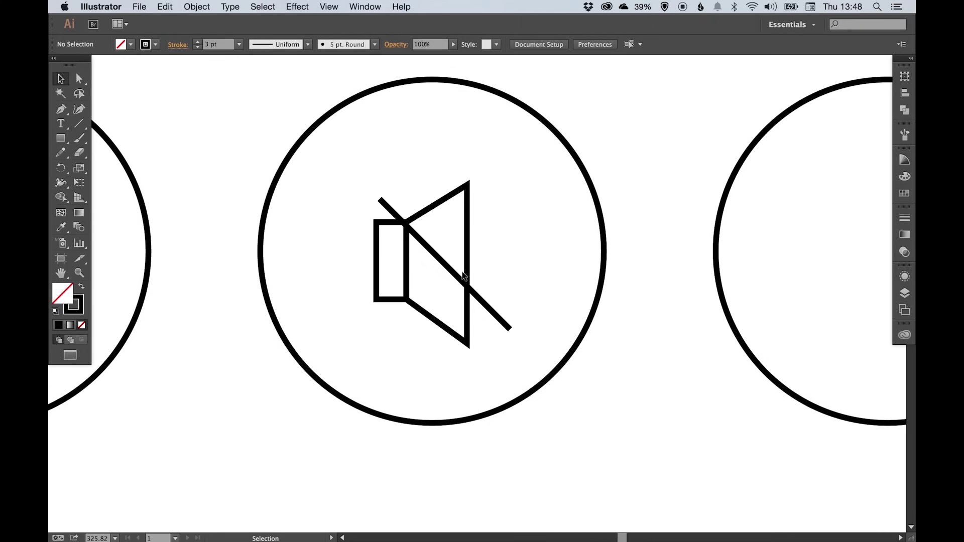
# Draw a circle about half as wide as the fourth frame circle and centre it inside that frame as the CD's outer edge
pyautogui.press('super+1')
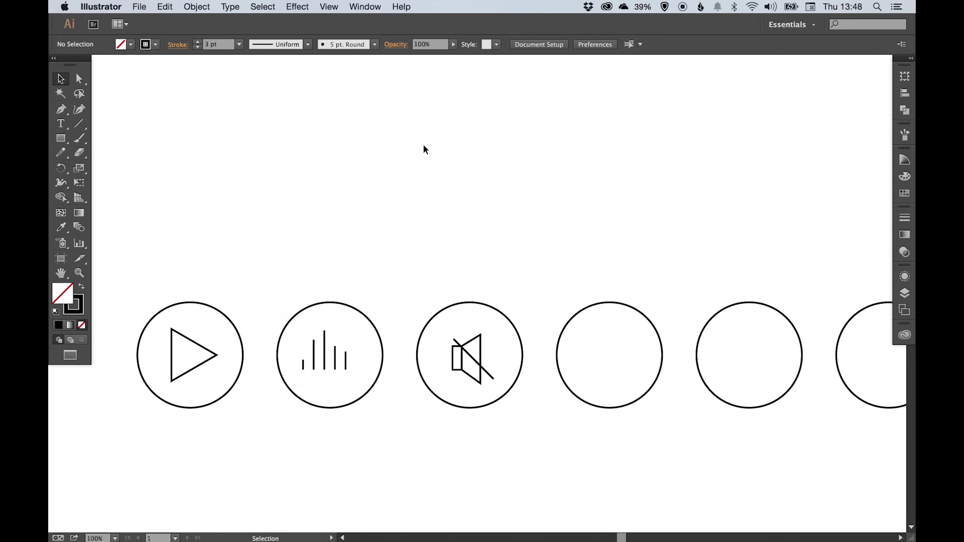
pyautogui.moveTo(534, 206); pyautogui.dragTo(424, 211)
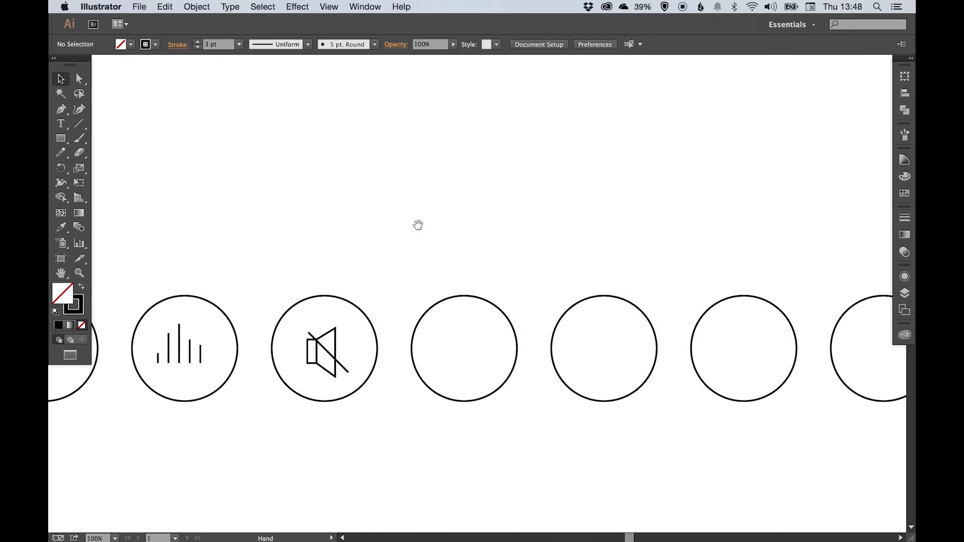
pyautogui.press('z')
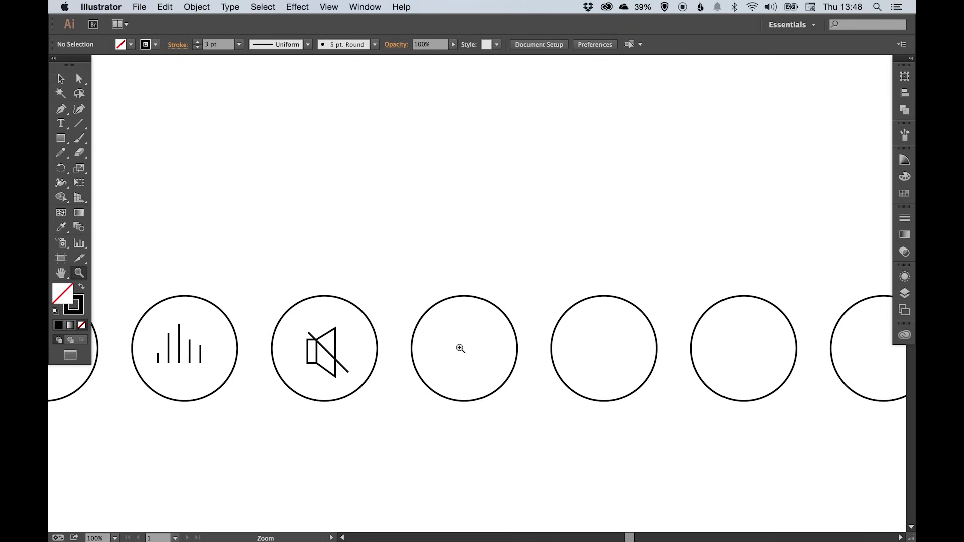
pyautogui.click(463, 348)
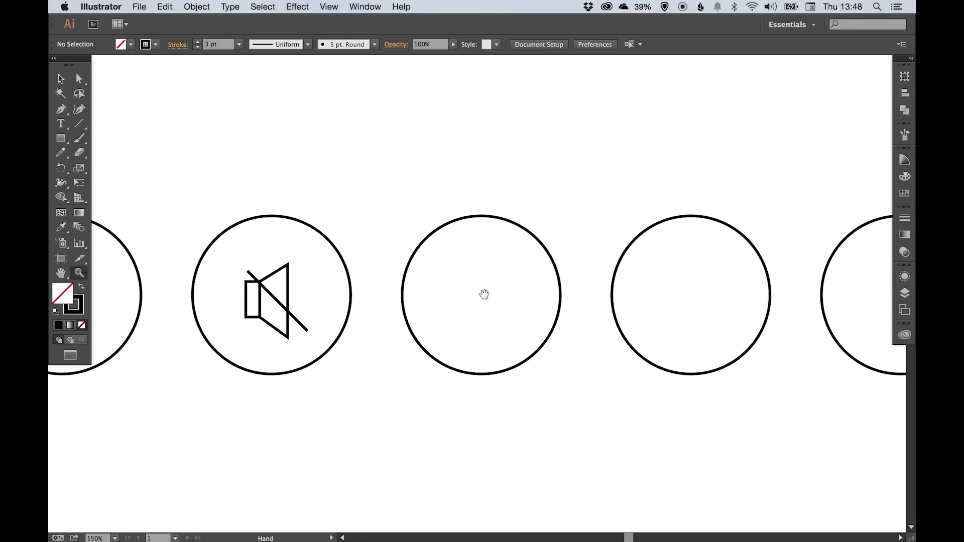
pyautogui.click(466, 301)
pyautogui.press('v')
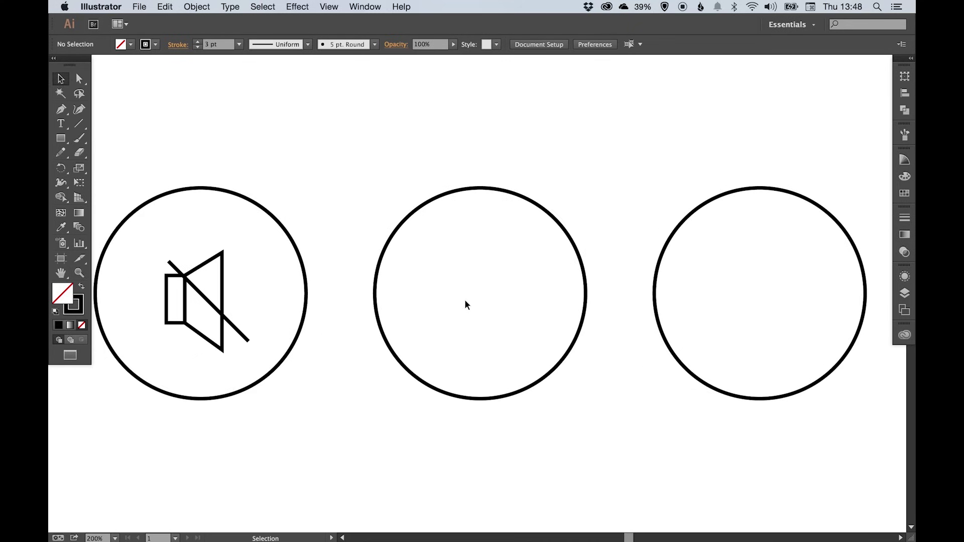
pyautogui.click(67, 137)
pyautogui.moveTo(61, 138); pyautogui.dragTo(128, 168)
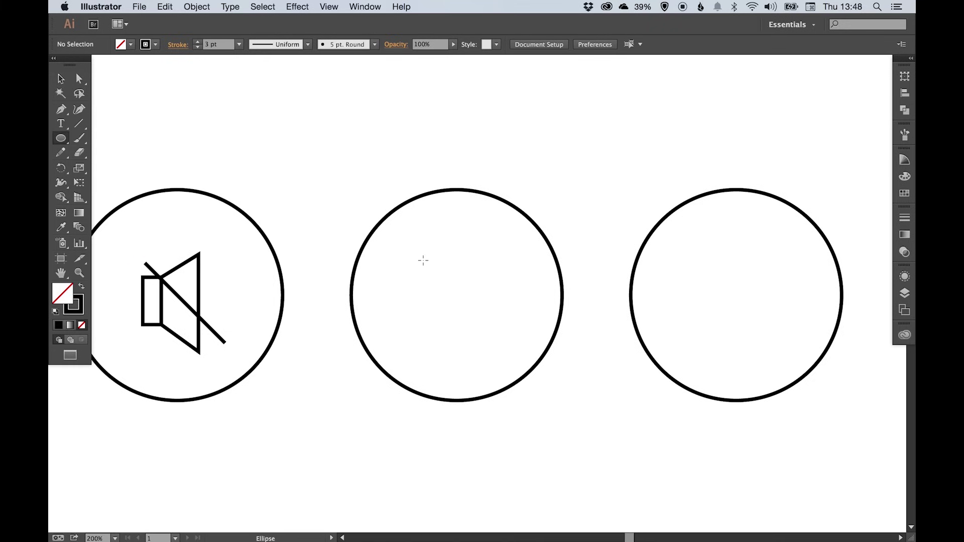
pyautogui.moveTo(416, 251); pyautogui.dragTo(524, 364)
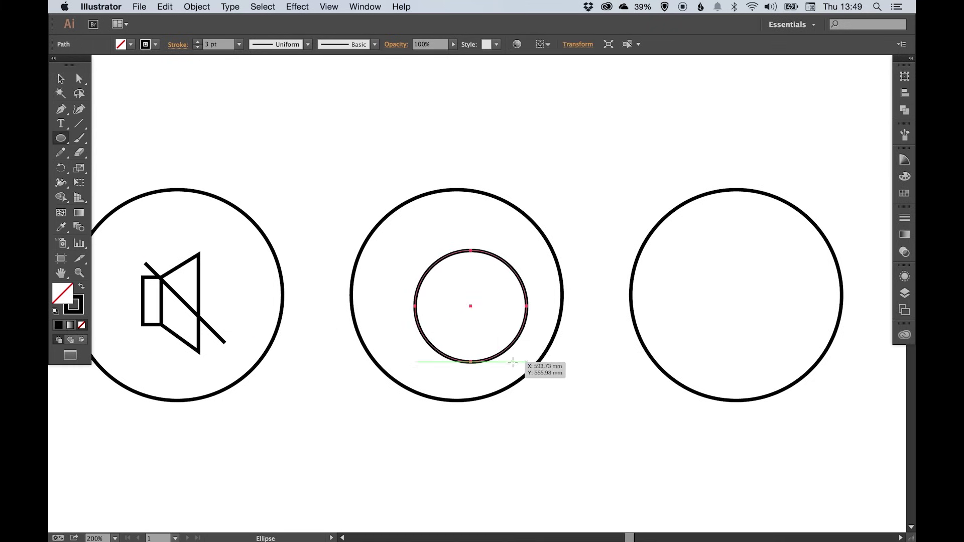
pyautogui.press('v')
pyautogui.moveTo(417, 325); pyautogui.dragTo(402, 318)
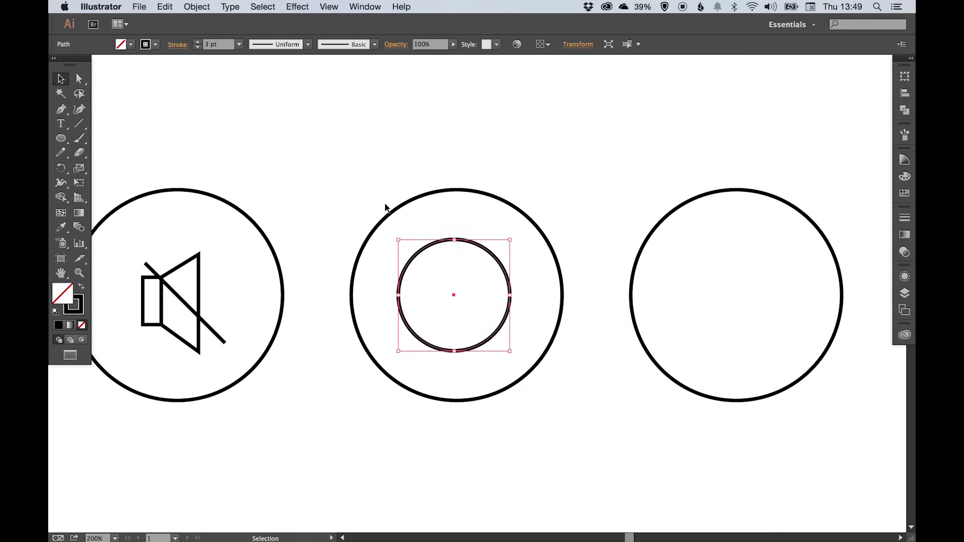
pyautogui.press('super+shift+a')
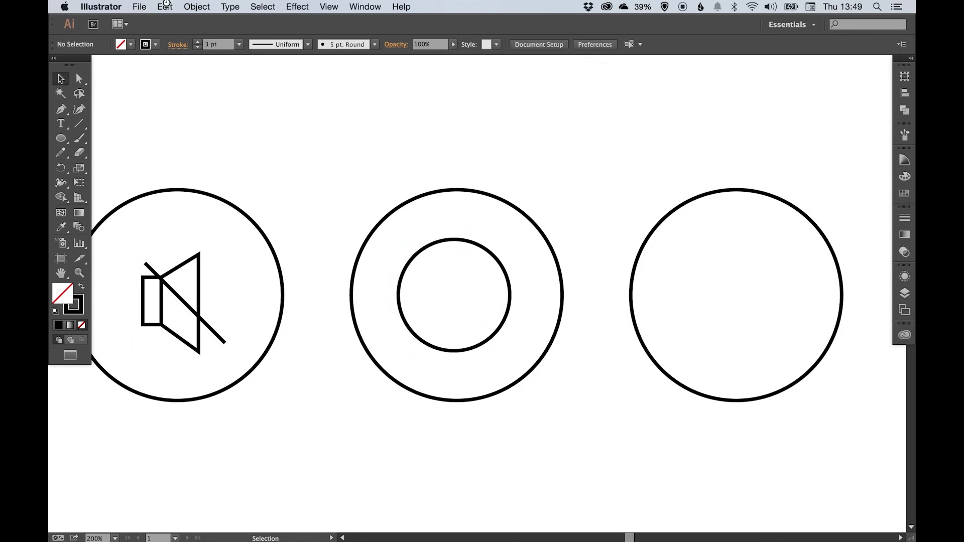
# Paste a copy of the CD circle in place and scale it down slightly about its centre to form a concentric inner ring
pyautogui.click(165, 6)
pyautogui.click(171, 5)
pyautogui.click(450, 240)
pyautogui.press('v')
pyautogui.click(165, 6)
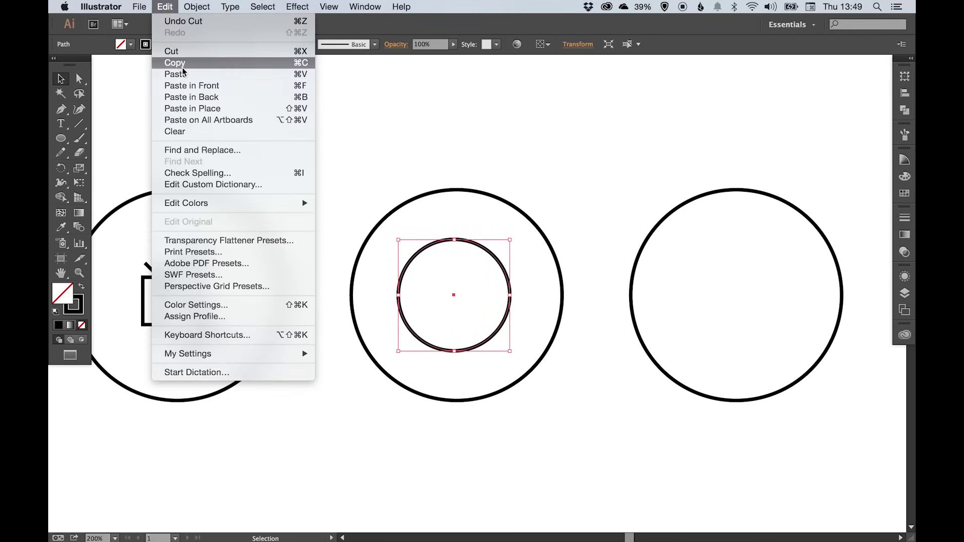
pyautogui.click(187, 109)
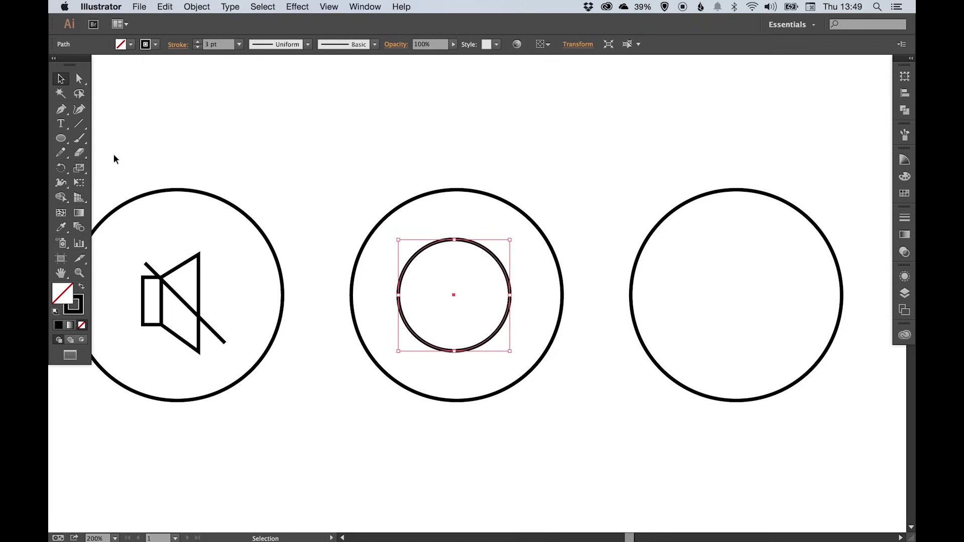
pyautogui.click(78, 168)
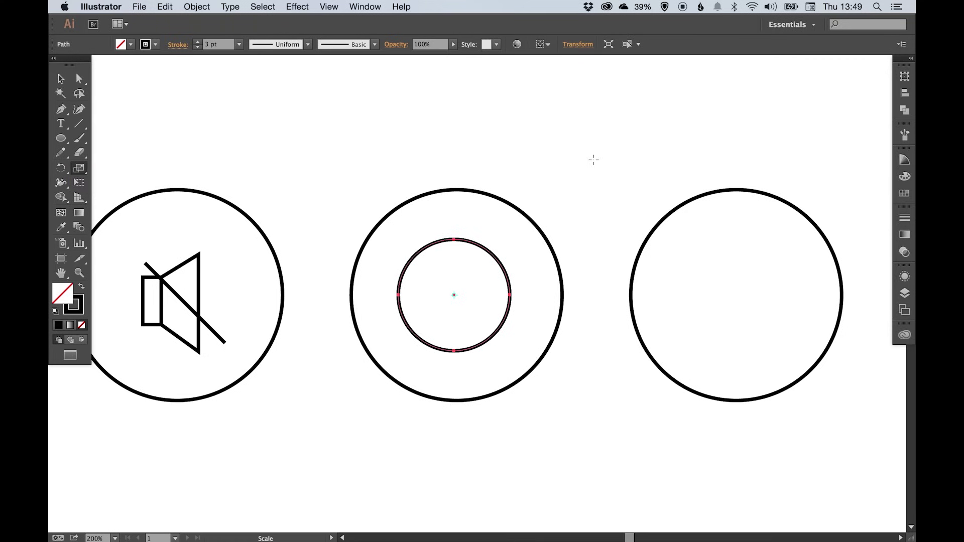
pyautogui.moveTo(594, 159); pyautogui.dragTo(572, 184)
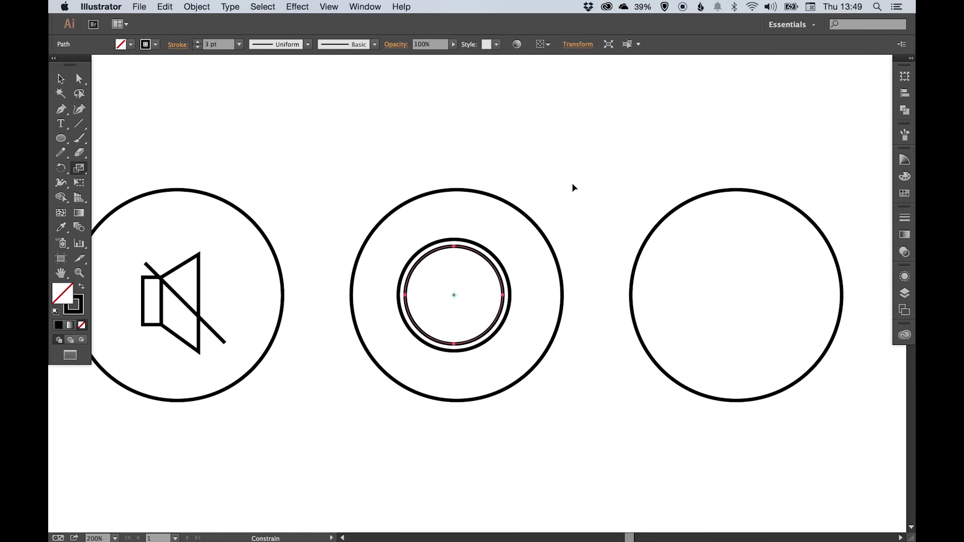
pyautogui.press('v')
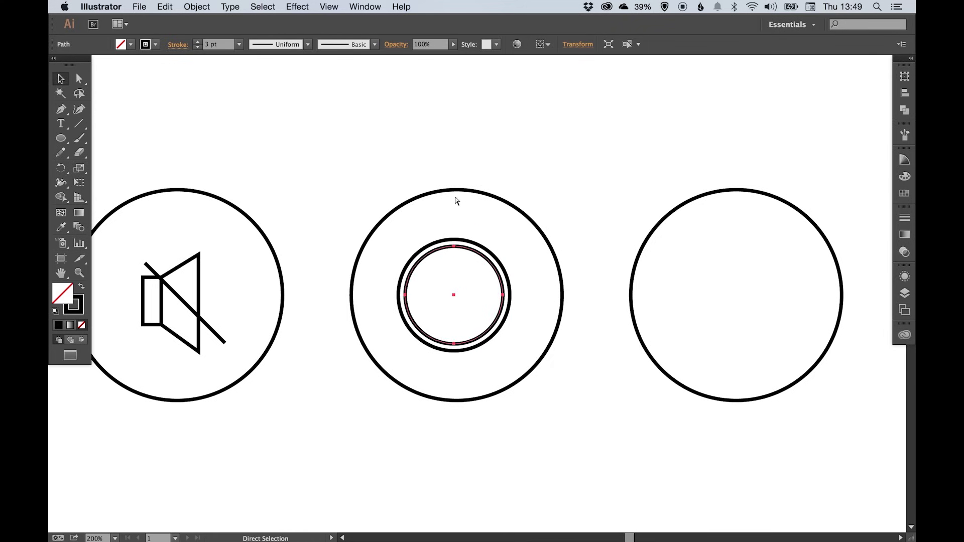
# Copy the CD's inner ring, paste it in place and scale it to about a third as the small centre circle
pyautogui.click(165, 7)
pyautogui.click(174, 63)
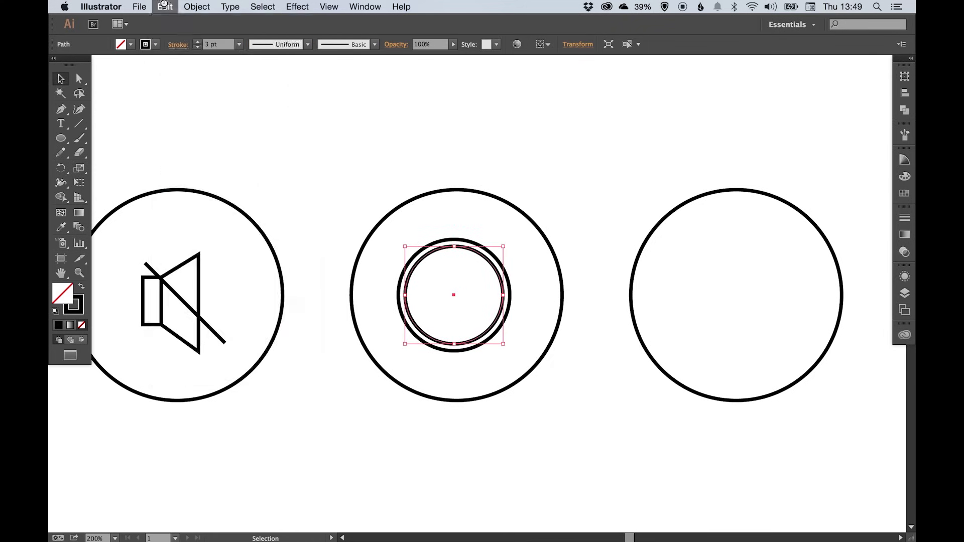
pyautogui.click(165, 7)
pyautogui.click(192, 109)
pyautogui.press('s')
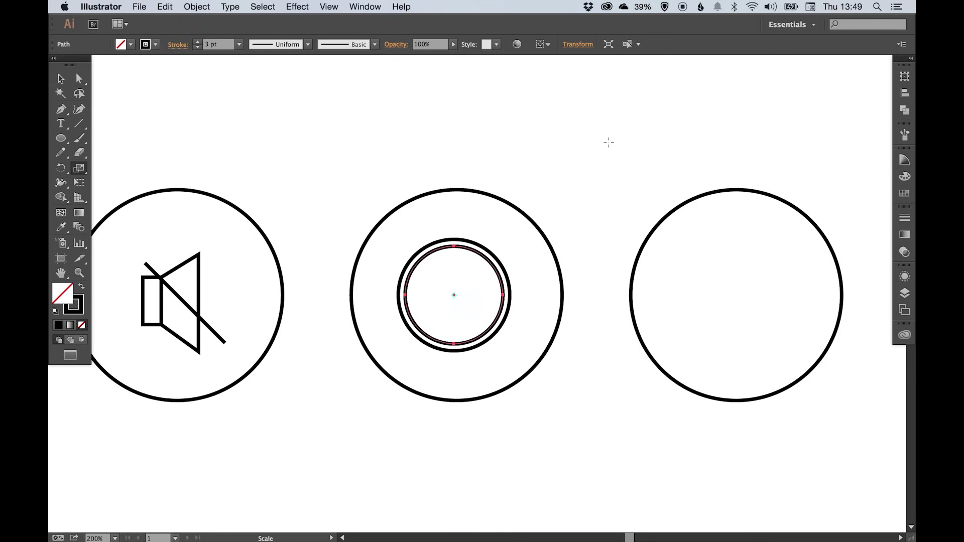
pyautogui.moveTo(605, 142); pyautogui.dragTo(510, 249)
pyautogui.press('v')
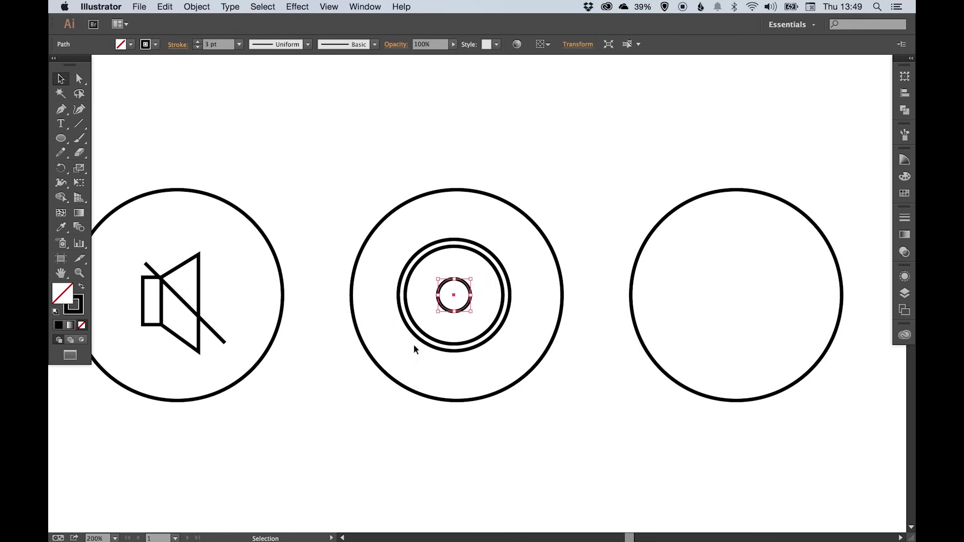
# Swap the small centre circle's fill and stroke so it has a solid black fill and no outline
pyautogui.click(81, 288)
pyautogui.click(312, 160)
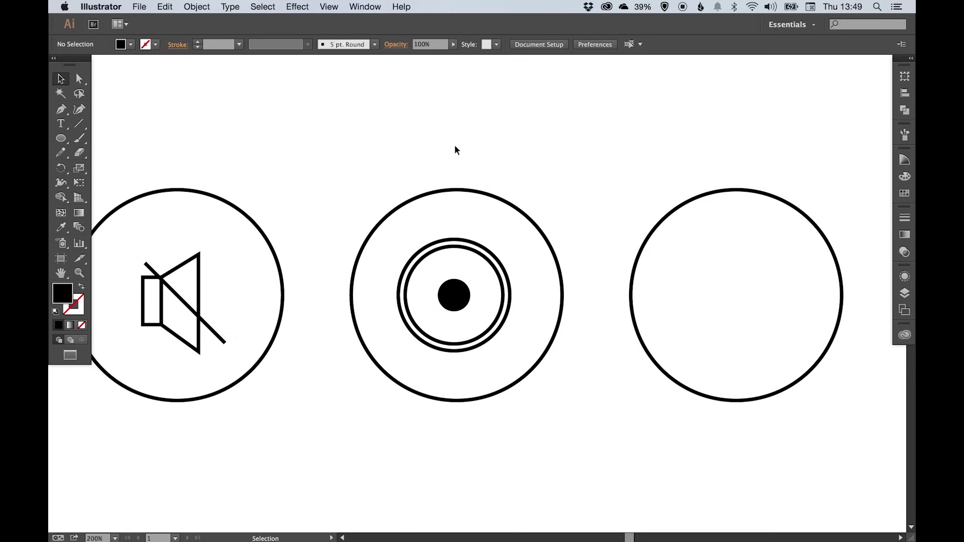
pyautogui.press('super+minus')
pyautogui.press('super+minus')
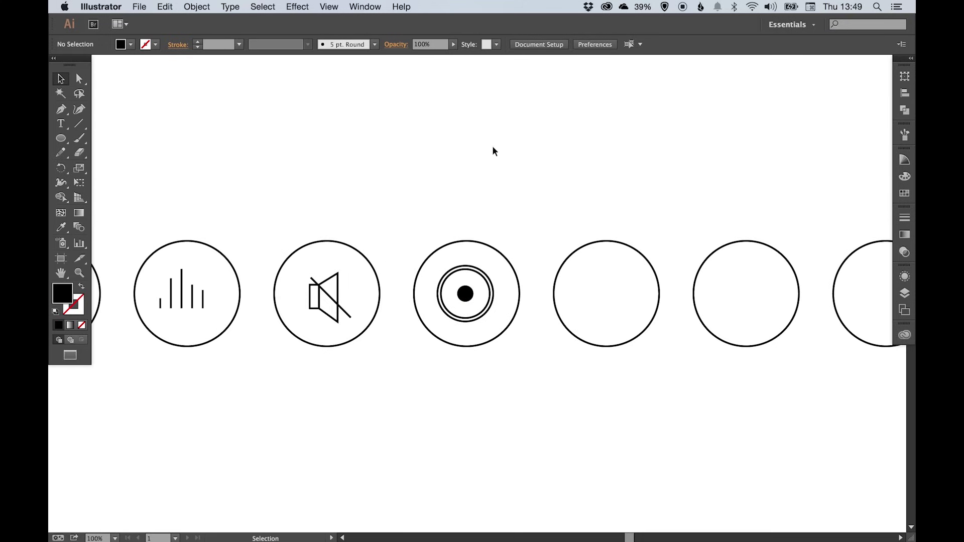
pyautogui.hscroll(3, 512, 191)
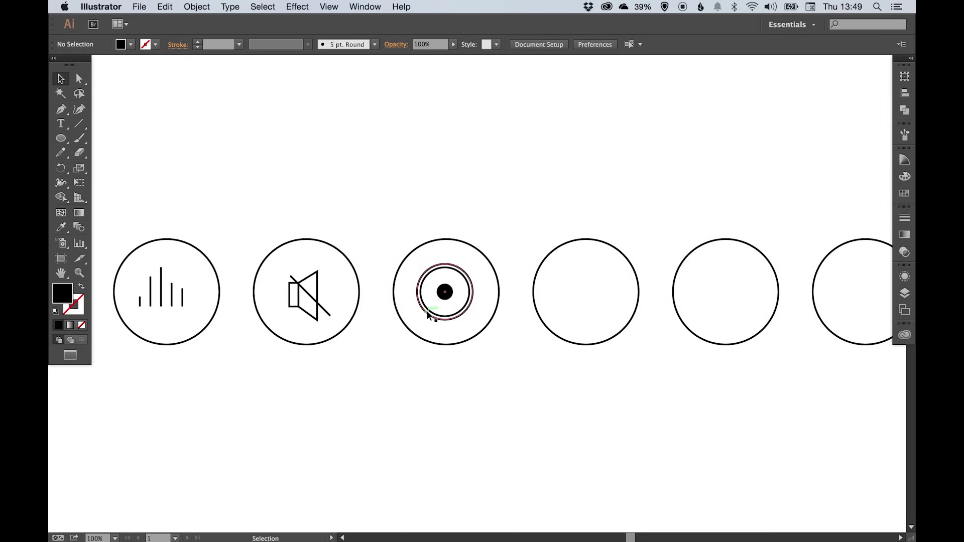
# Try the CD without its inner ring by deleting the ring, and undo the deletion
pyautogui.click(428, 315)
pyautogui.click(512, 276)
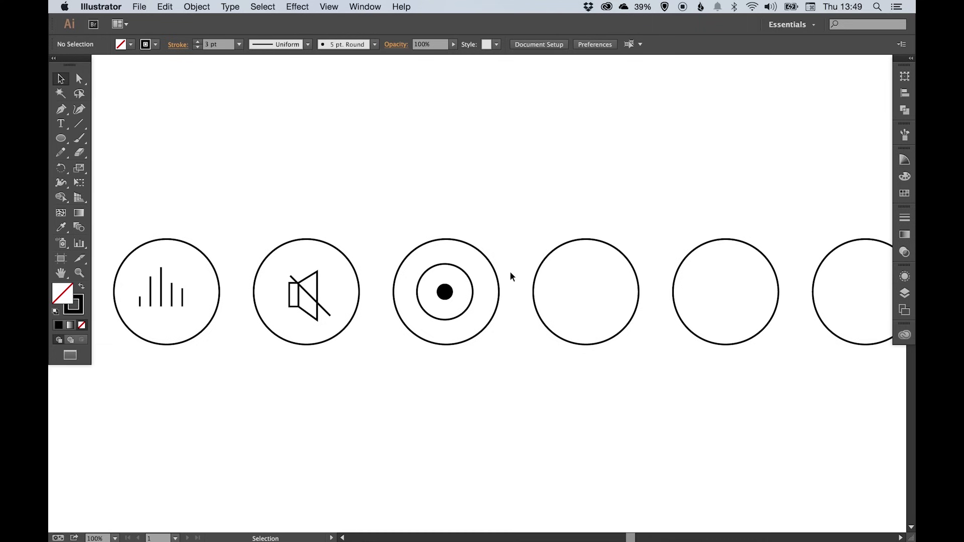
pyautogui.press('super+z')
# Swap the CD's small centre circle back to an unfilled black outline and set its stroke weight to 3 pt
pyautogui.press('z')
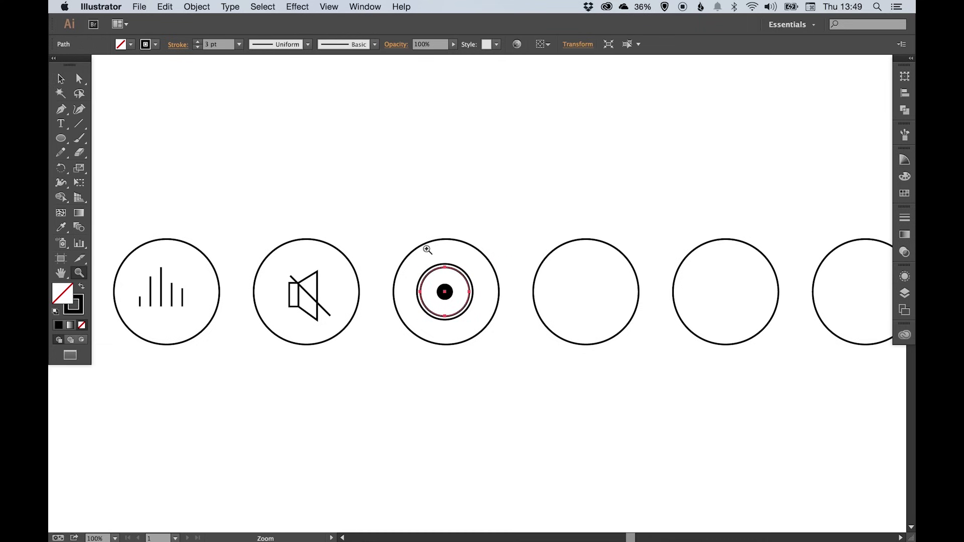
pyautogui.moveTo(357, 213); pyautogui.dragTo(523, 366)
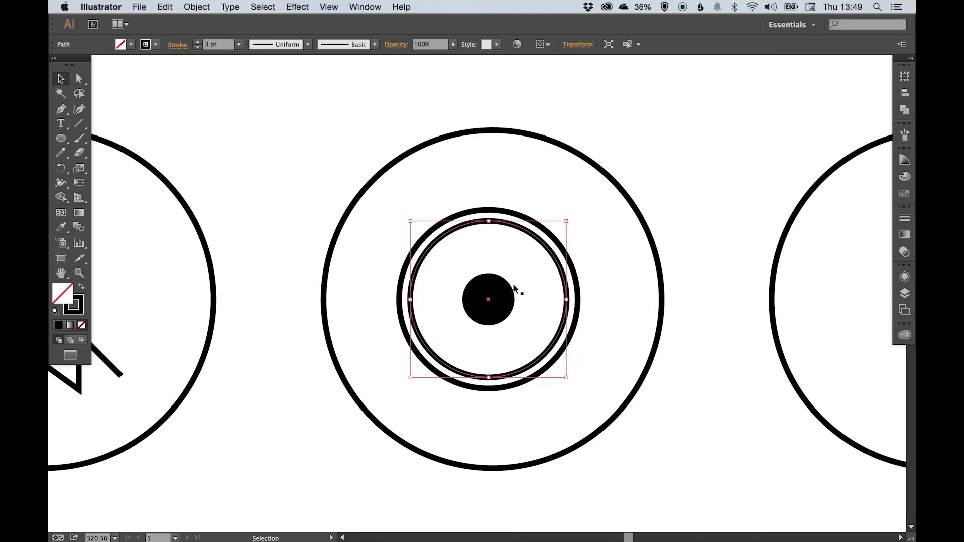
pyautogui.hscroll(2, 514, 289)
pyautogui.click(646, 170)
pyautogui.press('space')
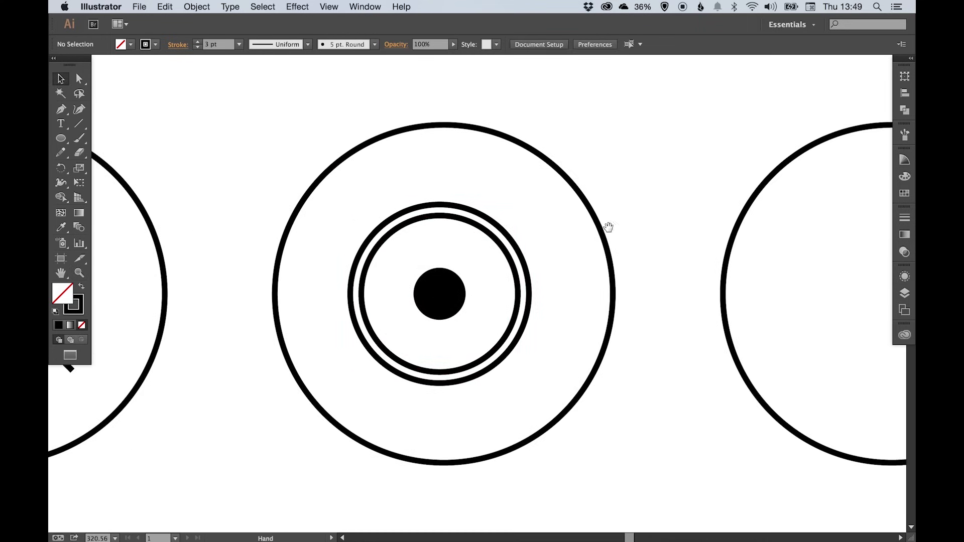
pyautogui.moveTo(608, 228); pyautogui.dragTo(597, 199)
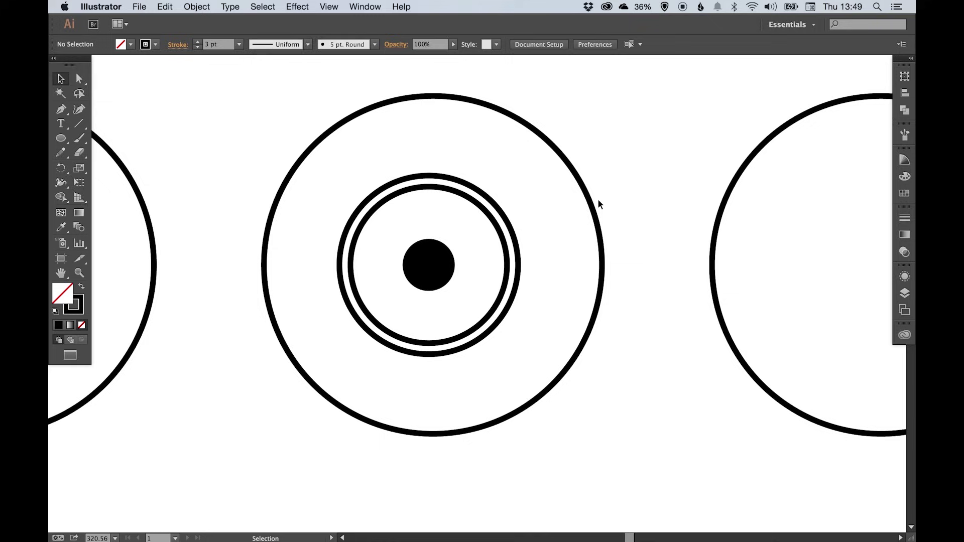
pyautogui.click(423, 269)
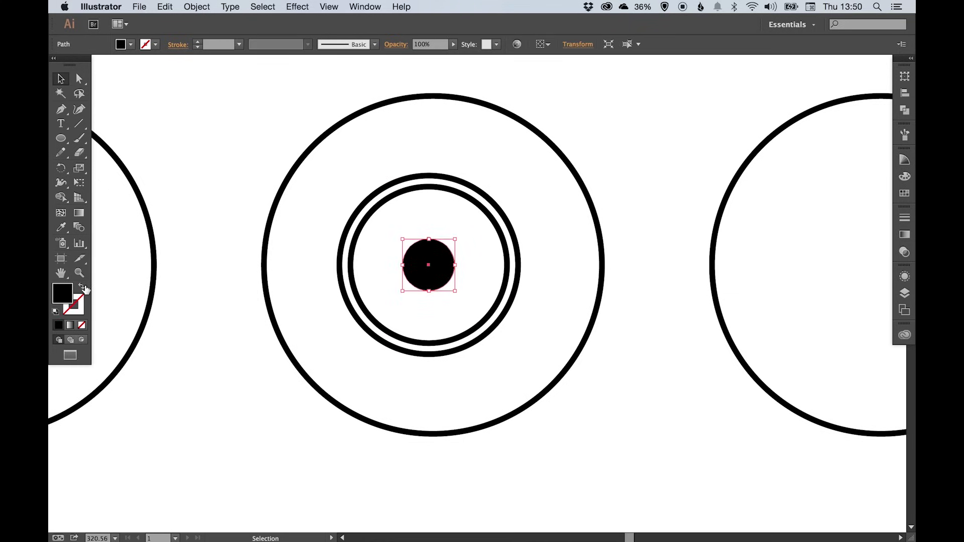
pyautogui.click(81, 289)
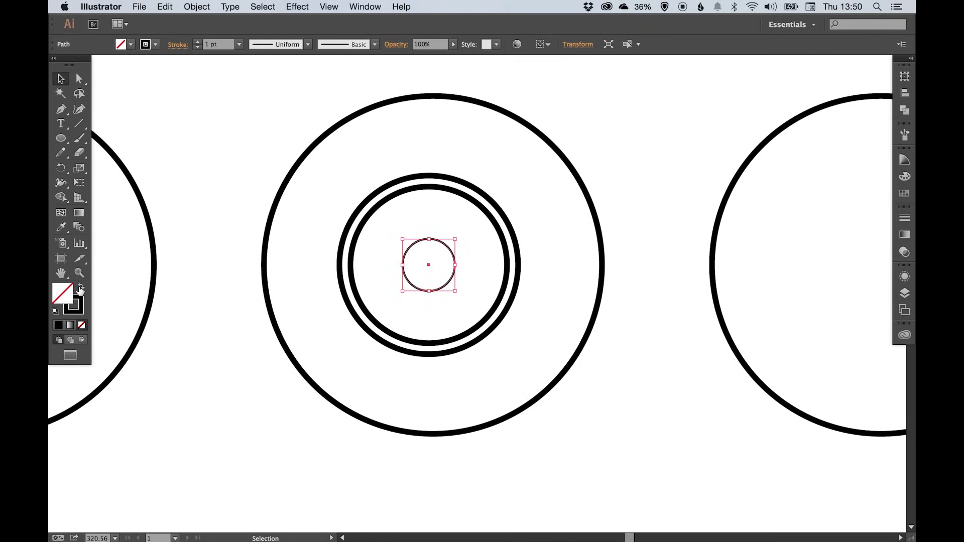
pyautogui.click(904, 219)
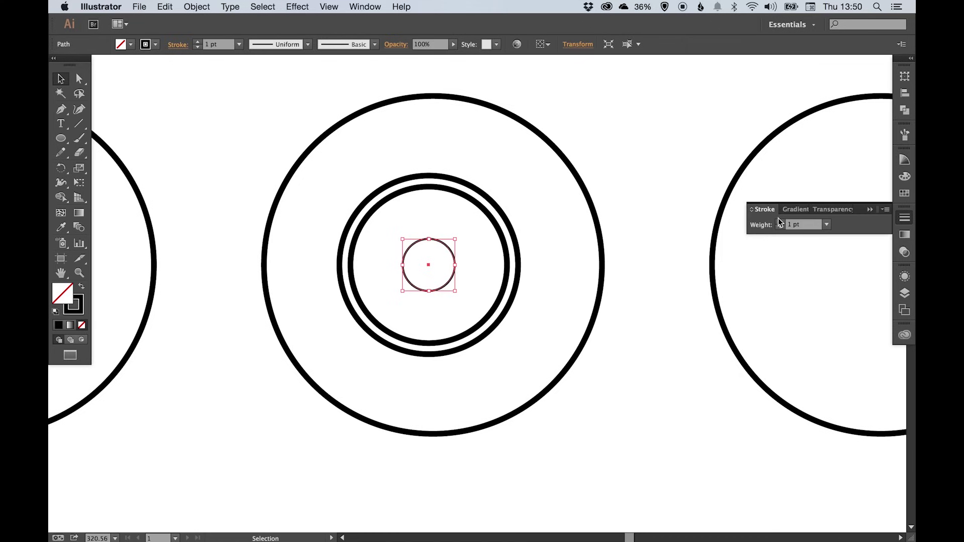
pyautogui.click(780, 222)
pyautogui.click(780, 223)
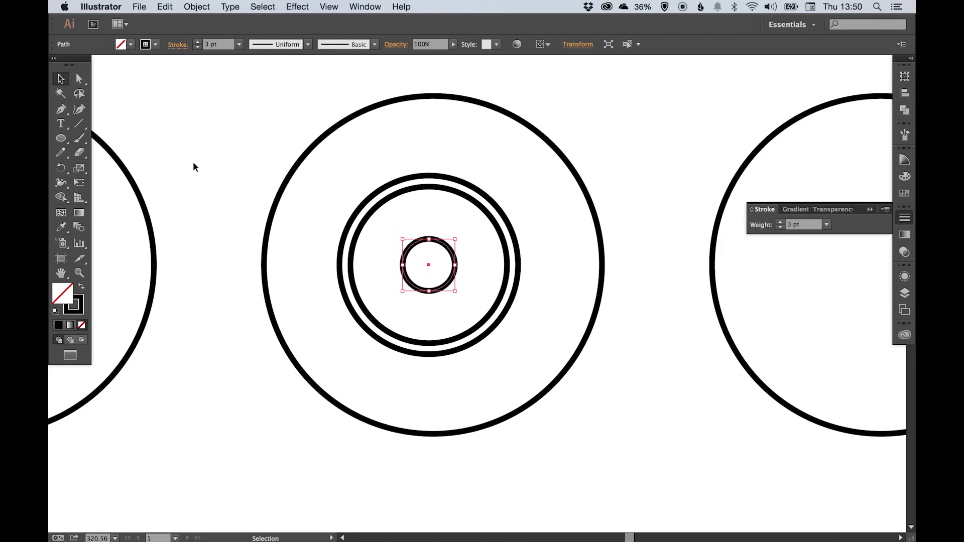
# Delete the CD's inner ring and swap the outer ring's fill and stroke so it becomes a solid black disc
pyautogui.click(239, 137)
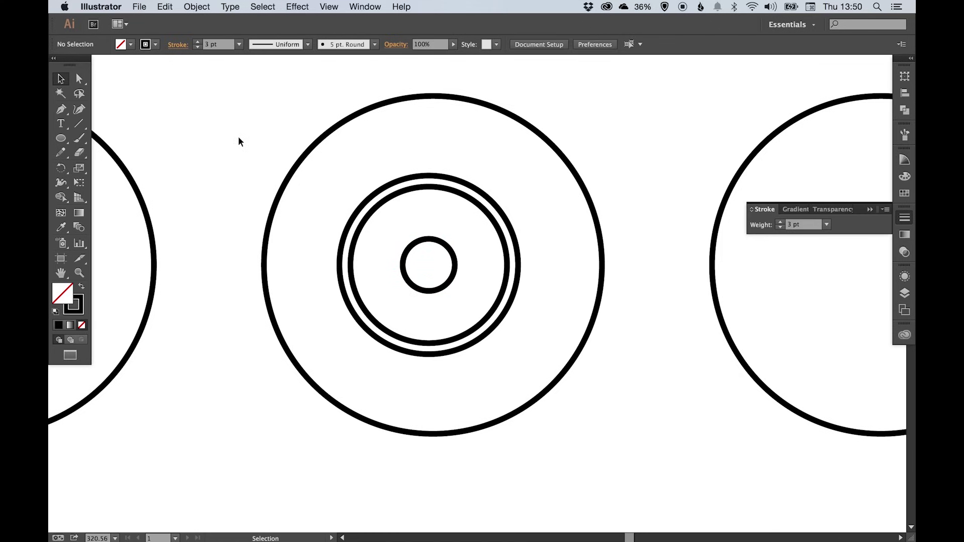
pyautogui.click(363, 224)
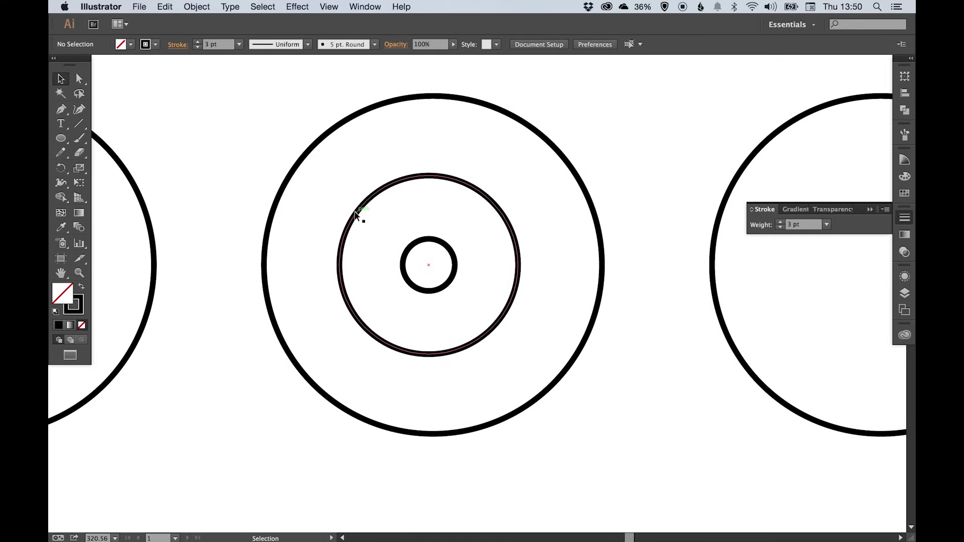
pyautogui.click(357, 215)
pyautogui.click(78, 288)
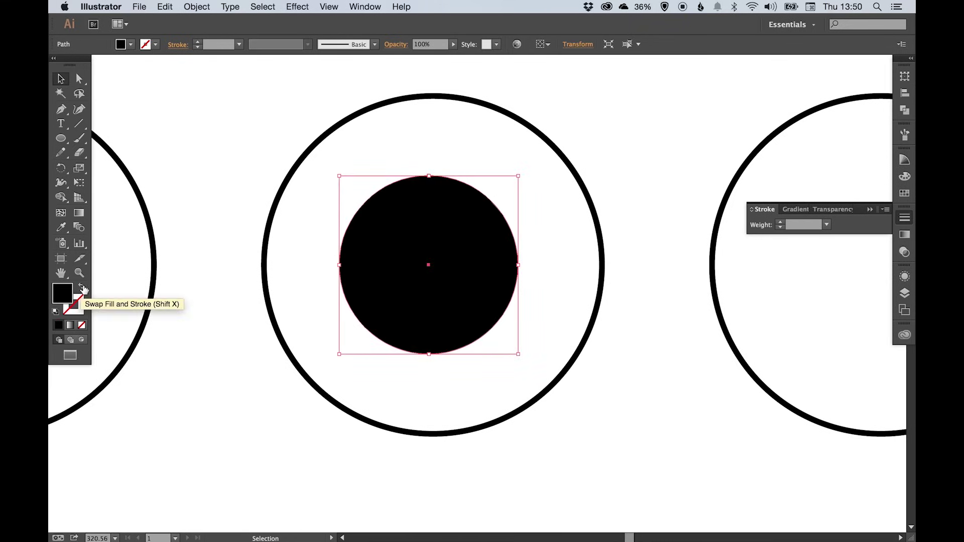
pyautogui.press('super+shift+a')
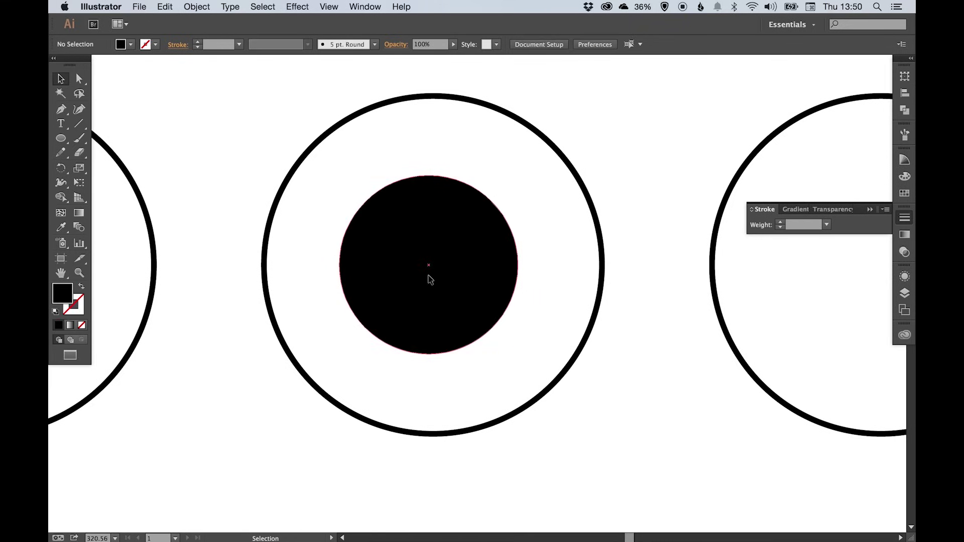
# Select only the small centre circle inside the black disc and fill it with white
pyautogui.click(430, 279)
pyautogui.press('a')
pyautogui.press('v')
pyautogui.press('super+shift+a')
pyautogui.moveTo(452, 375); pyautogui.dragTo(424, 256)
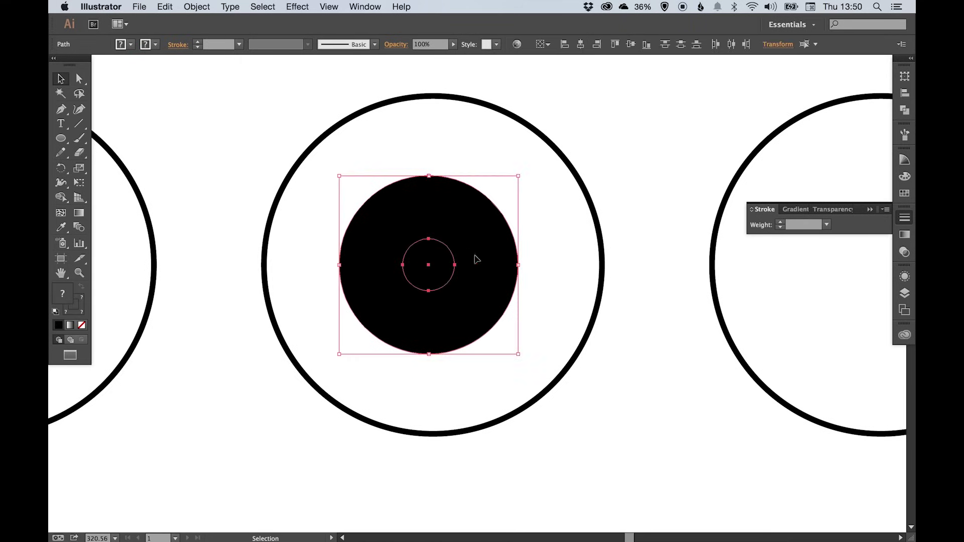
pyautogui.keyDown('shift'); pyautogui.click(477, 258); pyautogui.keyUp('shift')
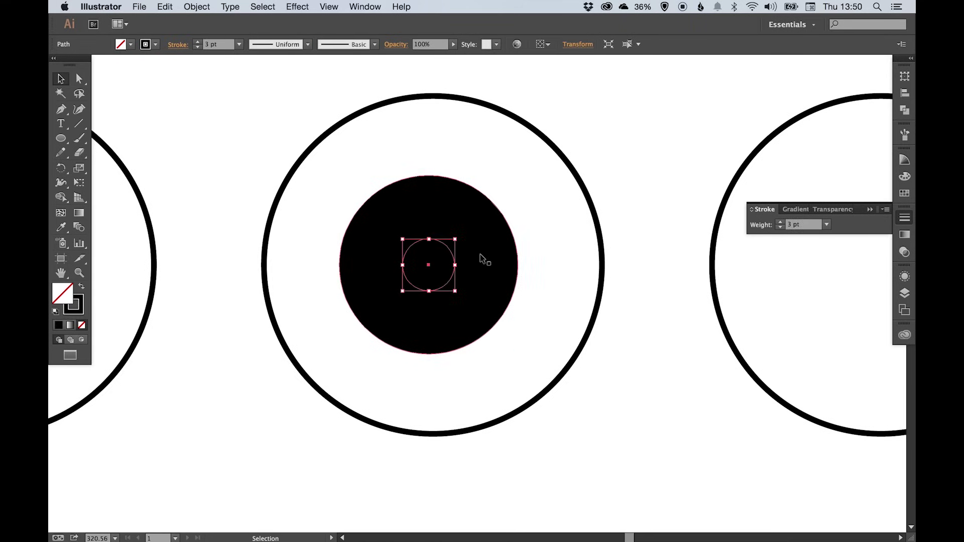
pyautogui.click(905, 193)
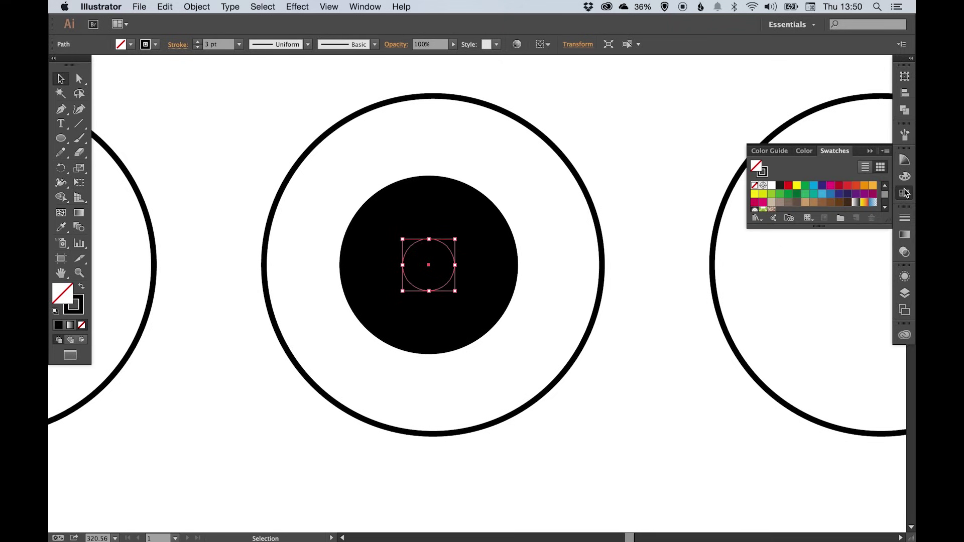
pyautogui.click(772, 186)
pyautogui.click(629, 137)
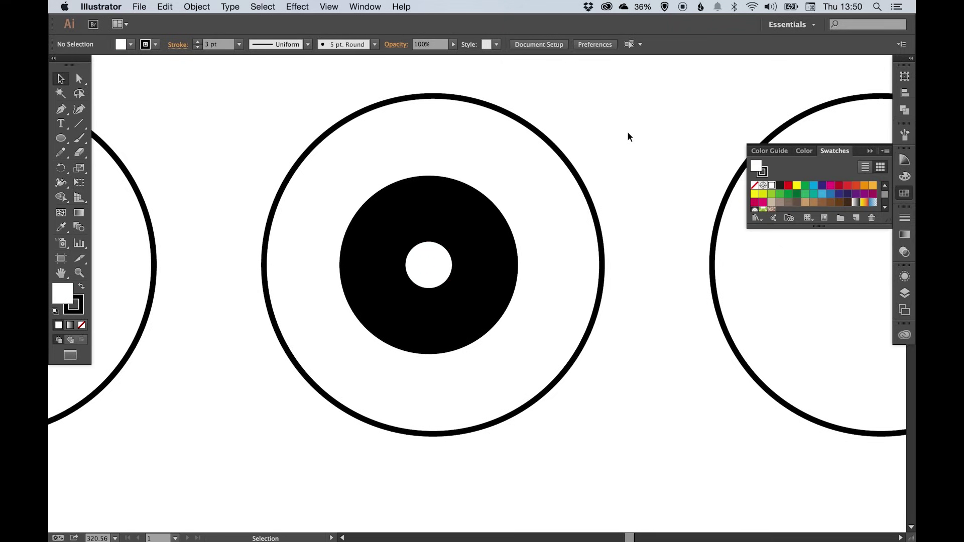
# Examine the solid CD icon alongside the other icons at 100% zoom
pyautogui.press('super+1')
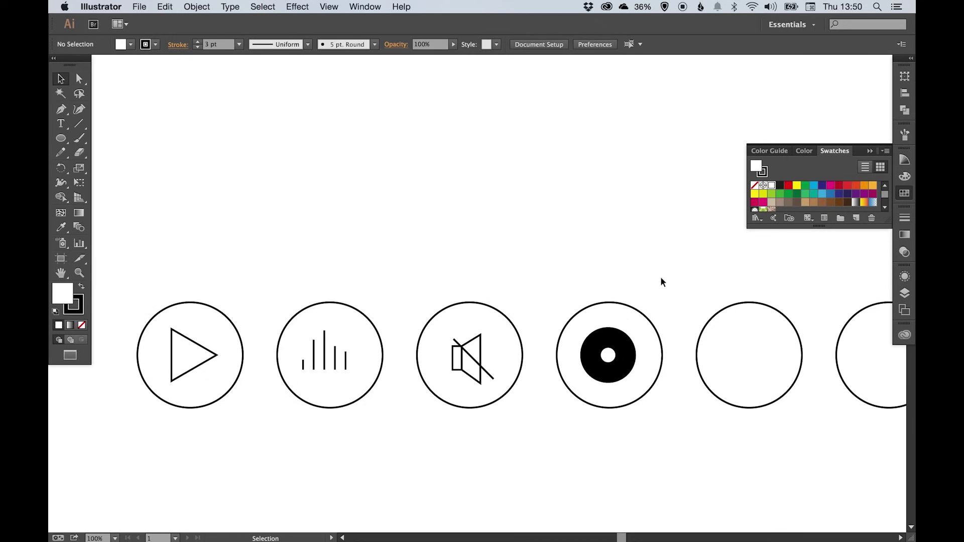
pyautogui.press('z')
pyautogui.hscroll(3, 603, 261)
pyautogui.scroll(-2, 603, 261)
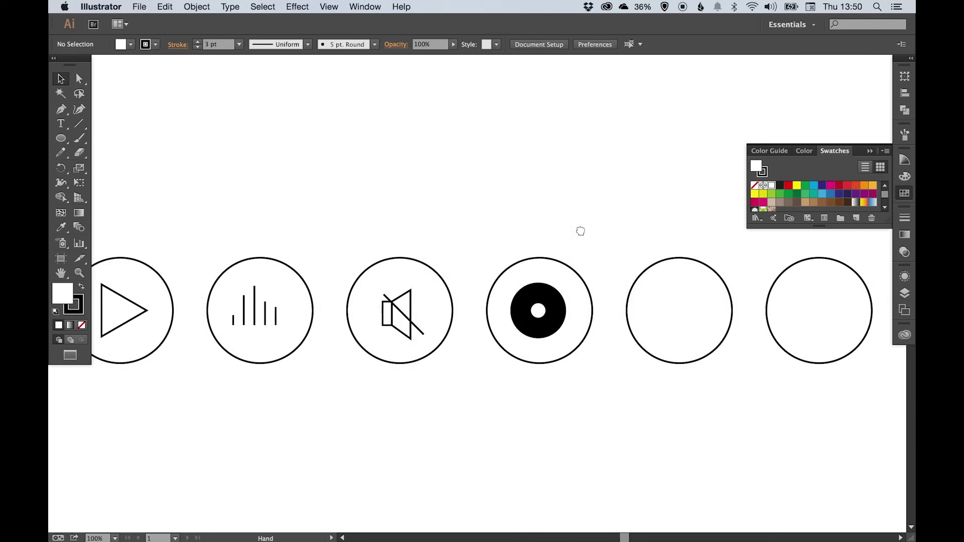
pyautogui.click(538, 291)
pyautogui.click(462, 306)
pyautogui.press('super+1')
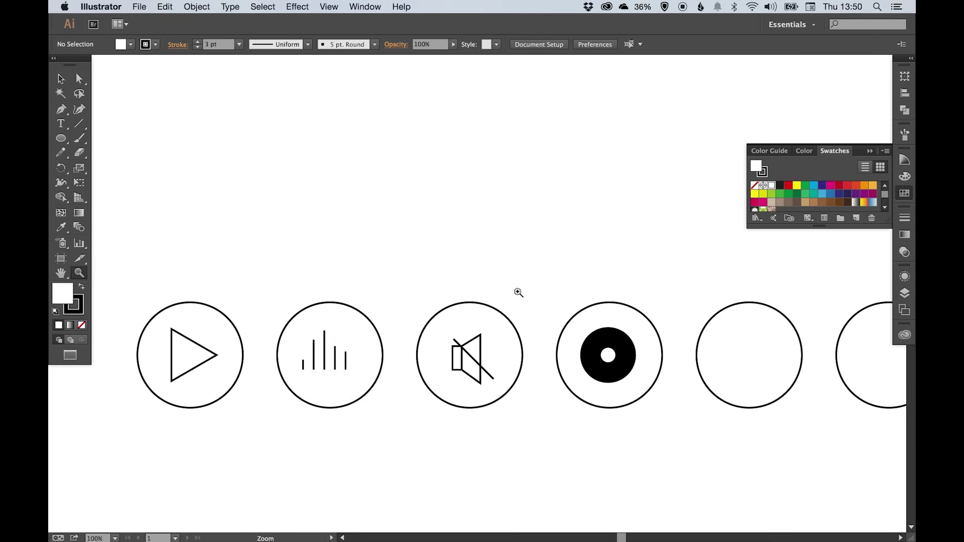
# Copy the solid black disc, paste it in place and scale the copy down to about 90% around its centre
pyautogui.click(619, 353)
pyautogui.click(618, 353)
pyautogui.press('space')
pyautogui.moveTo(516, 357); pyautogui.dragTo(683, 418)
pyautogui.press('v')
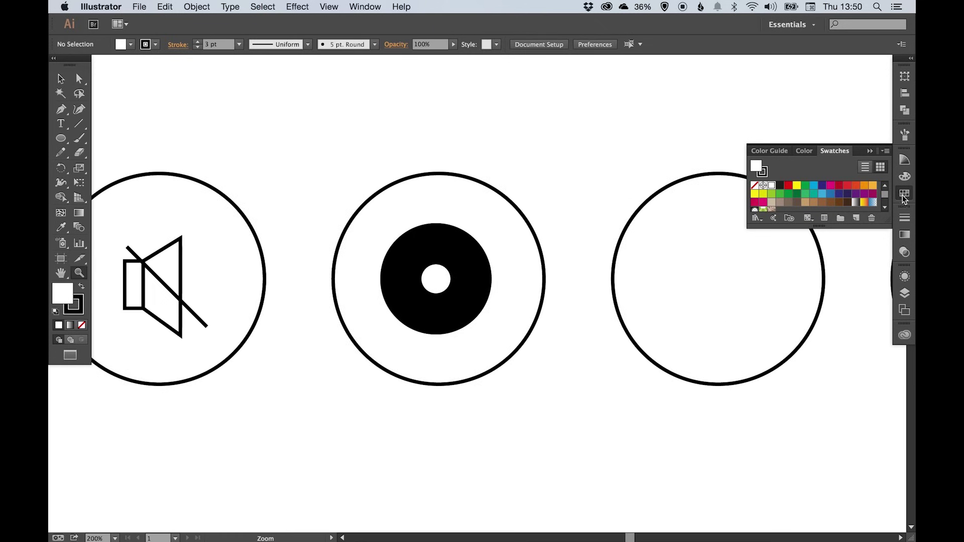
pyautogui.click(905, 194)
pyautogui.click(441, 245)
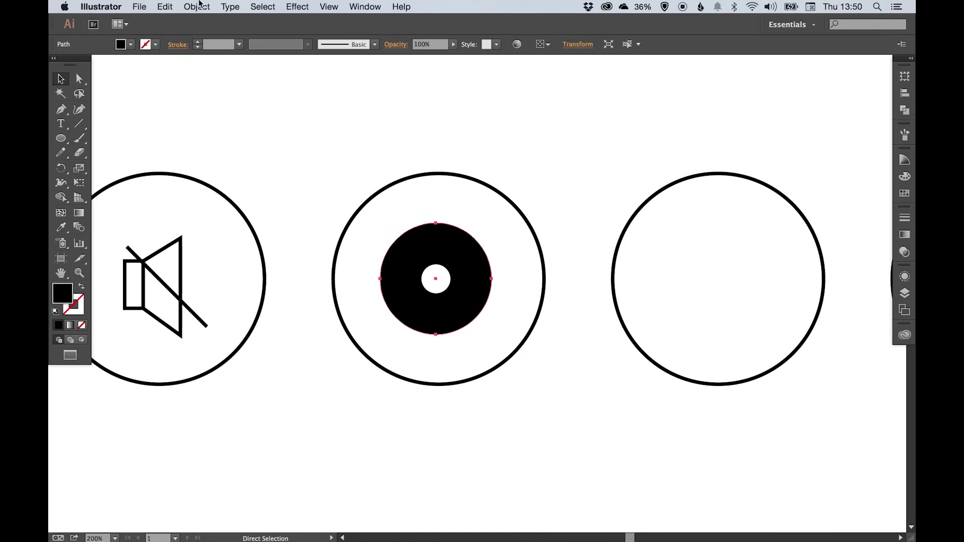
pyautogui.click(165, 7)
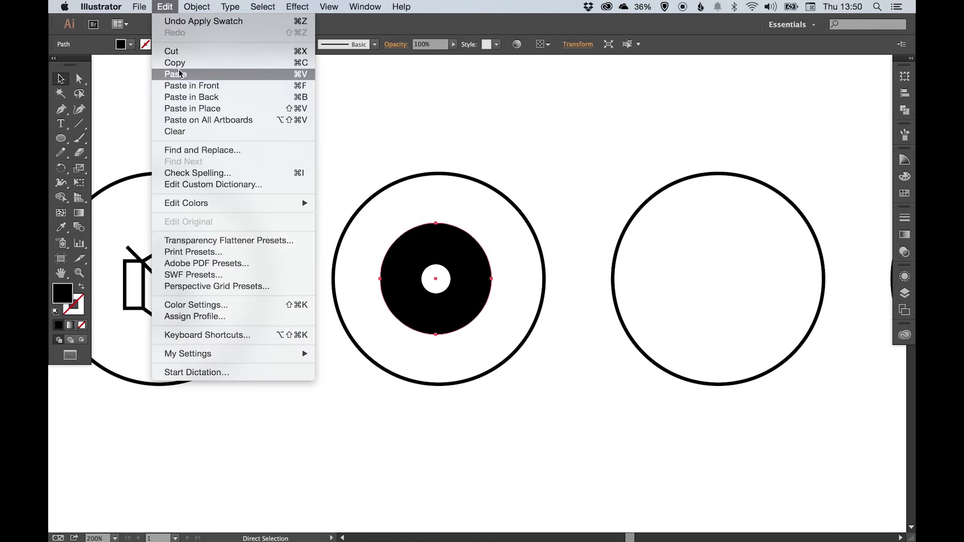
pyautogui.click(185, 110)
pyautogui.press('s')
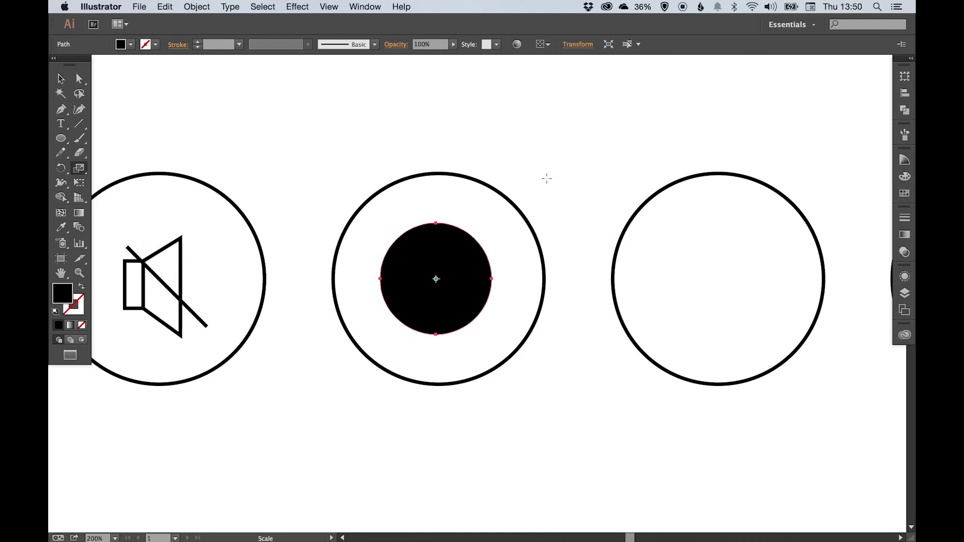
pyautogui.moveTo(547, 178); pyautogui.dragTo(536, 192)
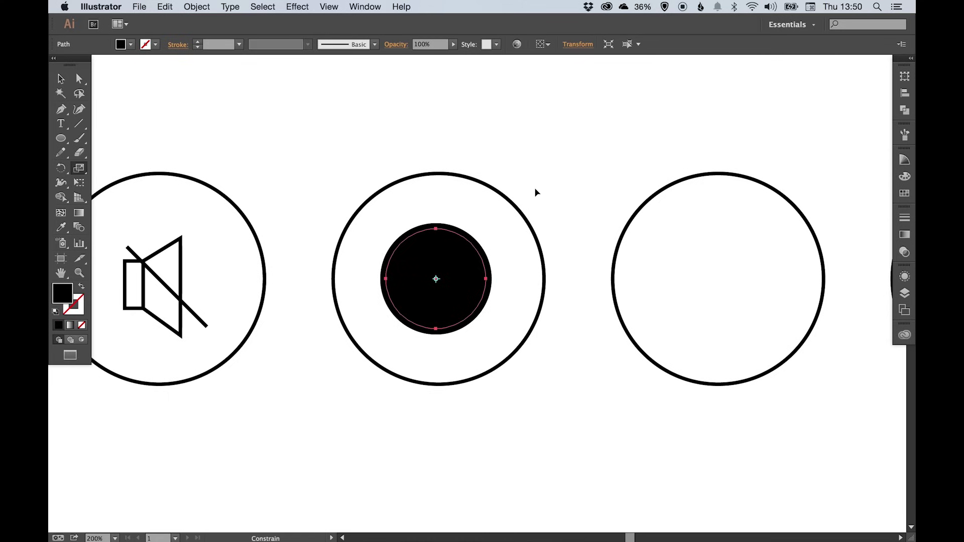
# Swap the scaled disc's fill and stroke, and colour its 1 pt outline white to form a thin ring on the CD
pyautogui.click(80, 288)
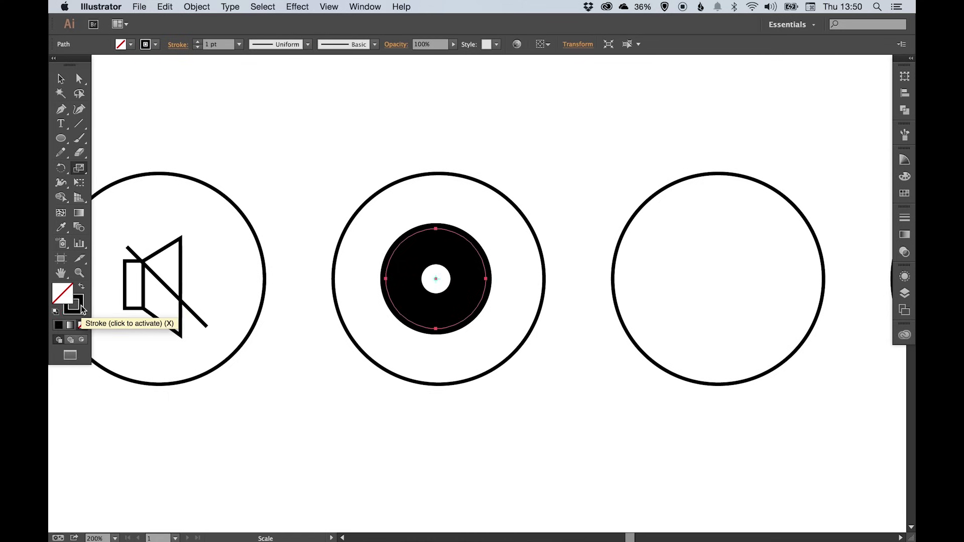
pyautogui.click(81, 308)
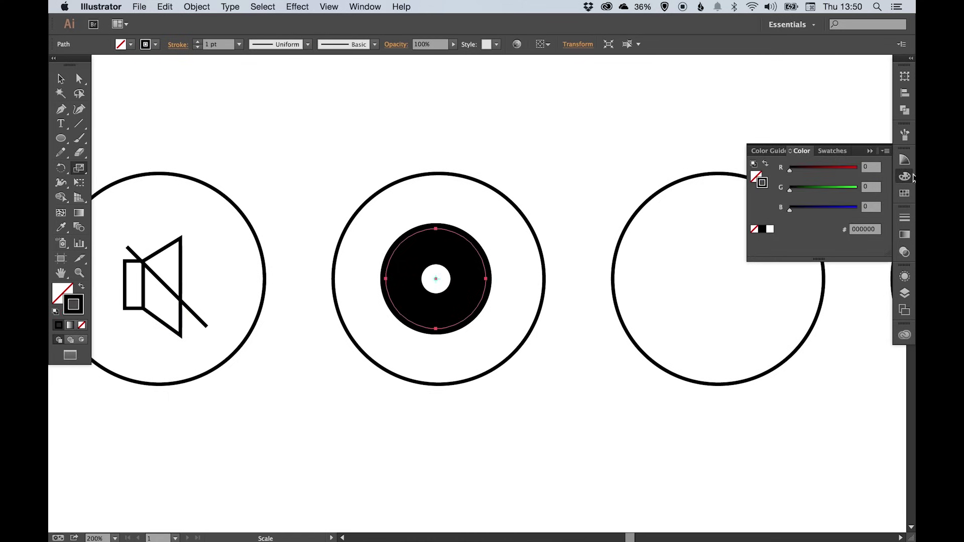
pyautogui.click(904, 194)
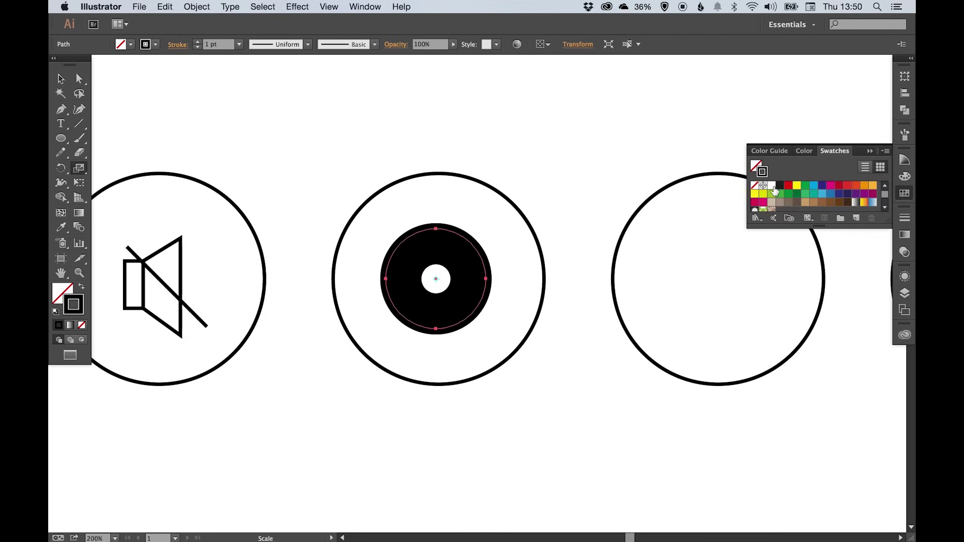
pyautogui.click(772, 187)
pyautogui.press('v')
pyautogui.click(565, 144)
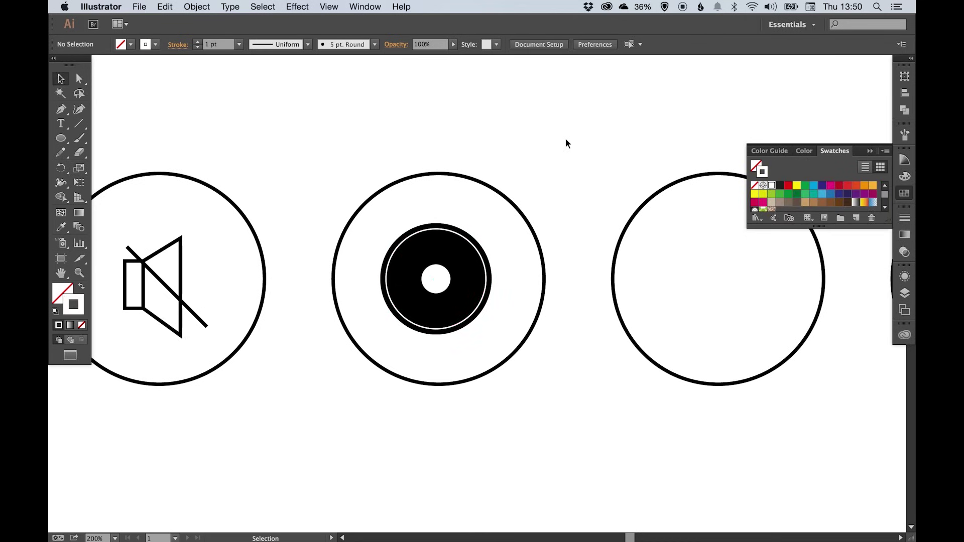
# Draw a small, slightly wide ellipse as the note head in the lower-left part of the empty circle beside the CD
pyautogui.press('a')
pyautogui.press('super+minus')
pyautogui.press('super+minus')
pyautogui.press('v')
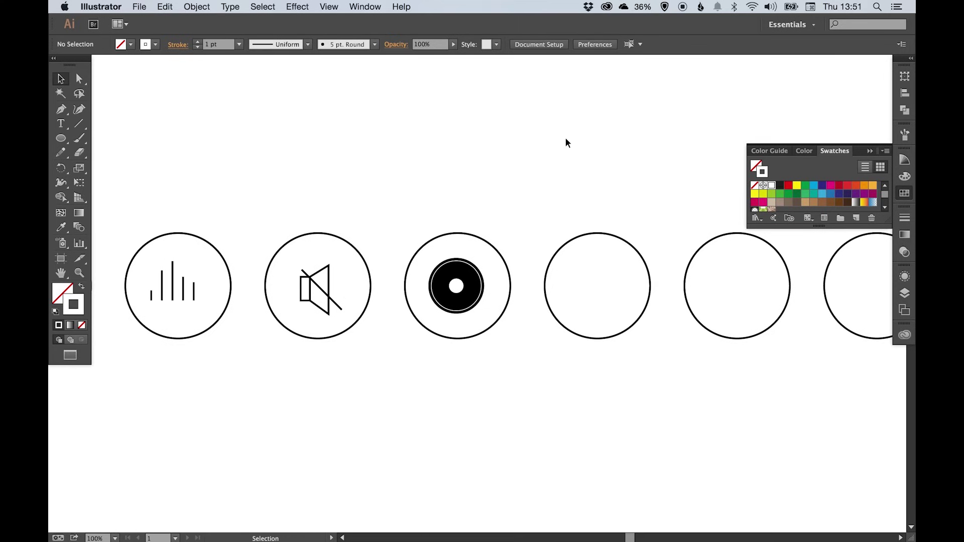
pyautogui.click(902, 193)
pyautogui.moveTo(505, 192); pyautogui.dragTo(467, 185)
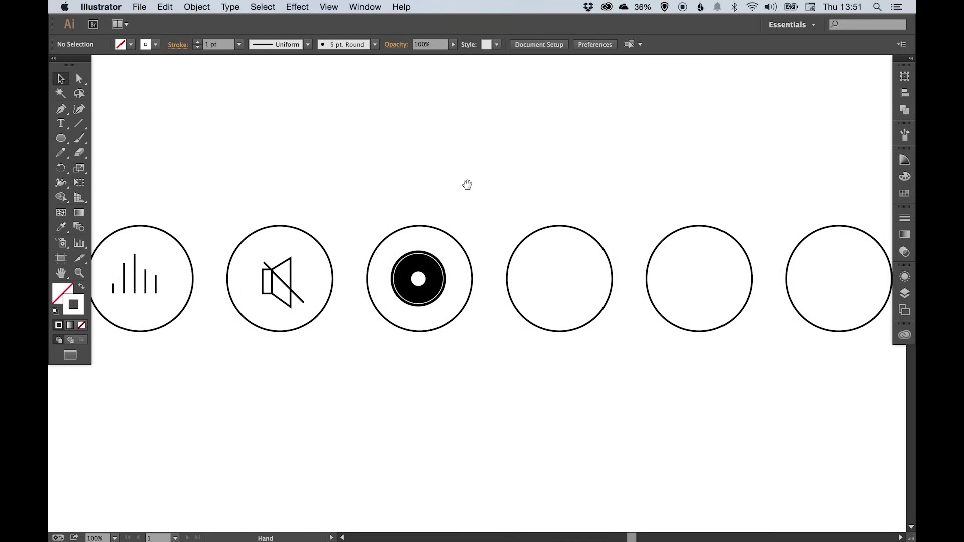
pyautogui.press('z')
pyautogui.click(566, 280)
pyautogui.click(446, 295)
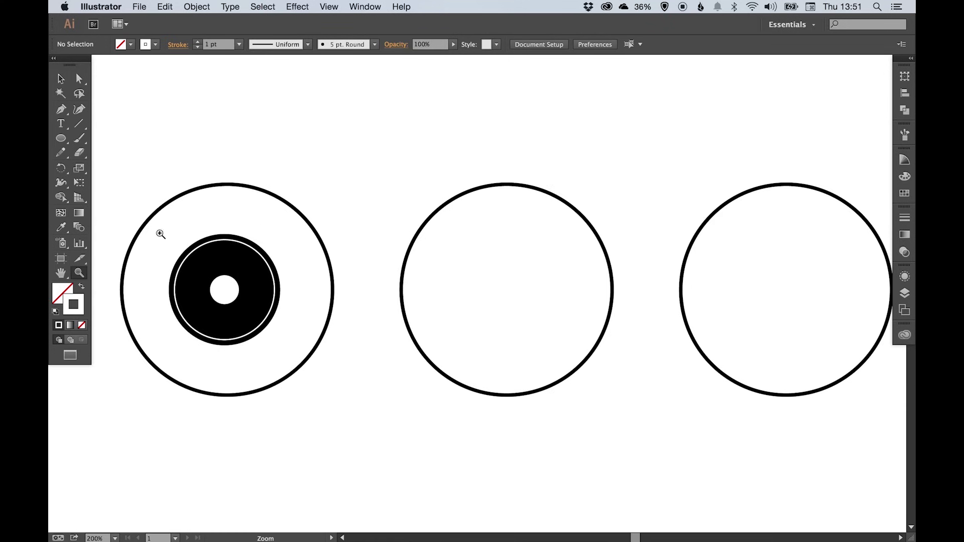
pyautogui.click(61, 139)
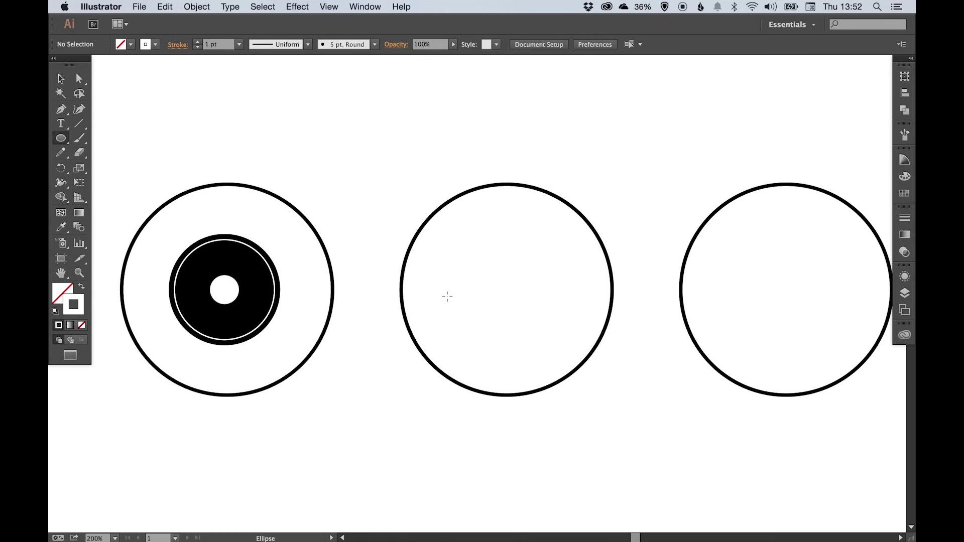
pyautogui.moveTo(447, 297); pyautogui.dragTo(496, 334)
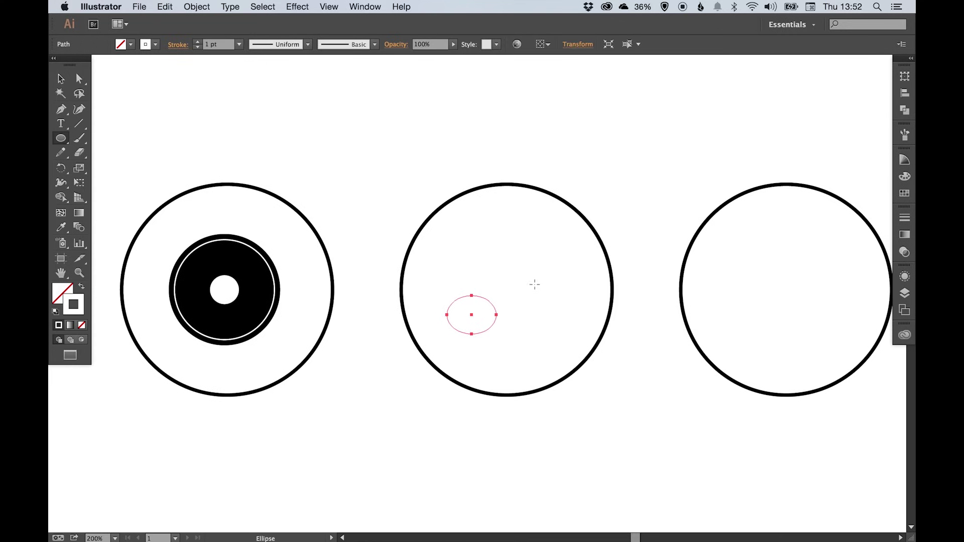
pyautogui.press('v')
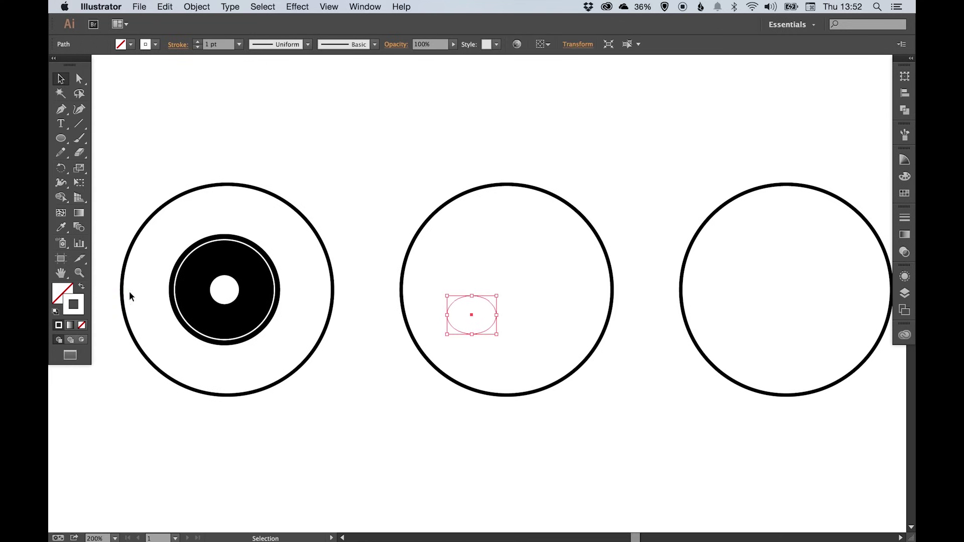
# Give the note head ellipse a black outline with a 3 pt stroke weight
pyautogui.click(904, 193)
pyautogui.click(780, 185)
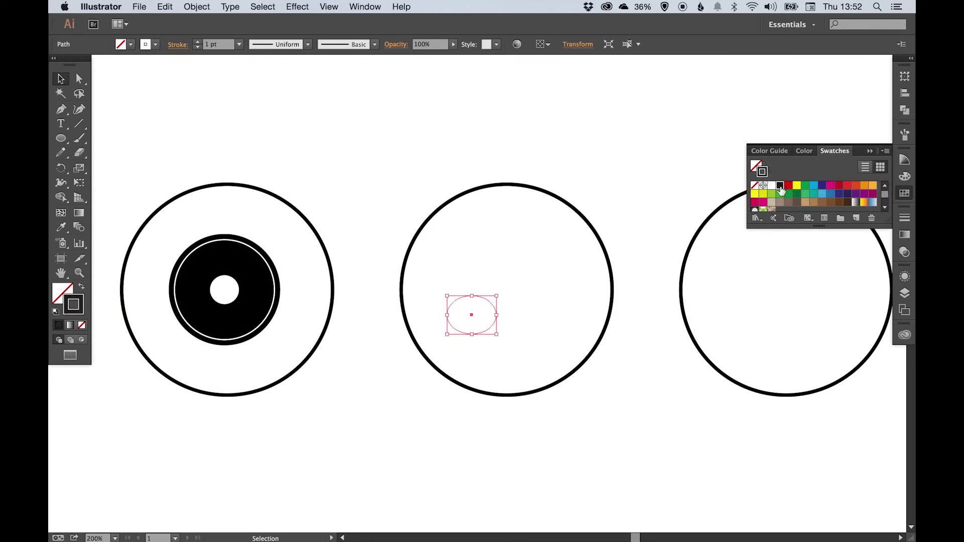
pyautogui.click(904, 217)
pyautogui.click(780, 222)
pyautogui.click(781, 222)
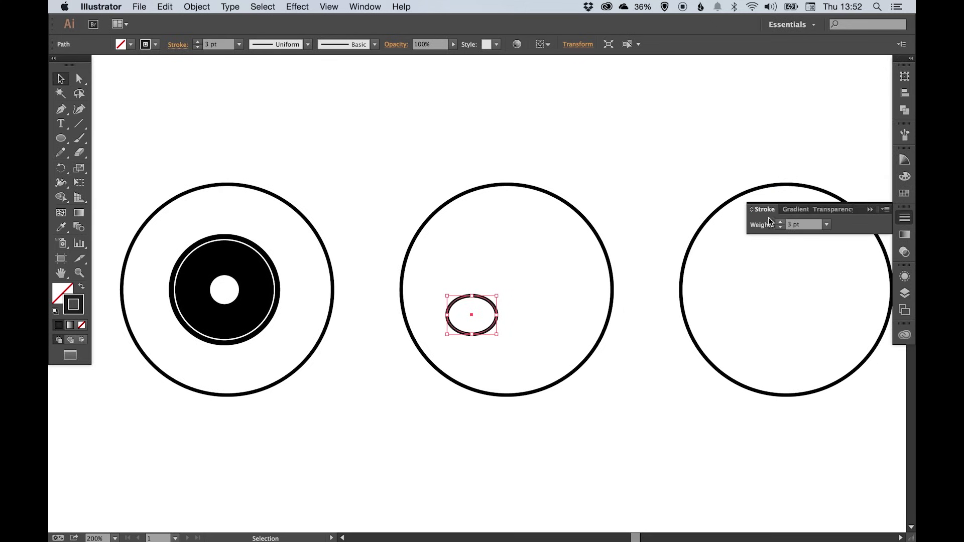
pyautogui.click(343, 101)
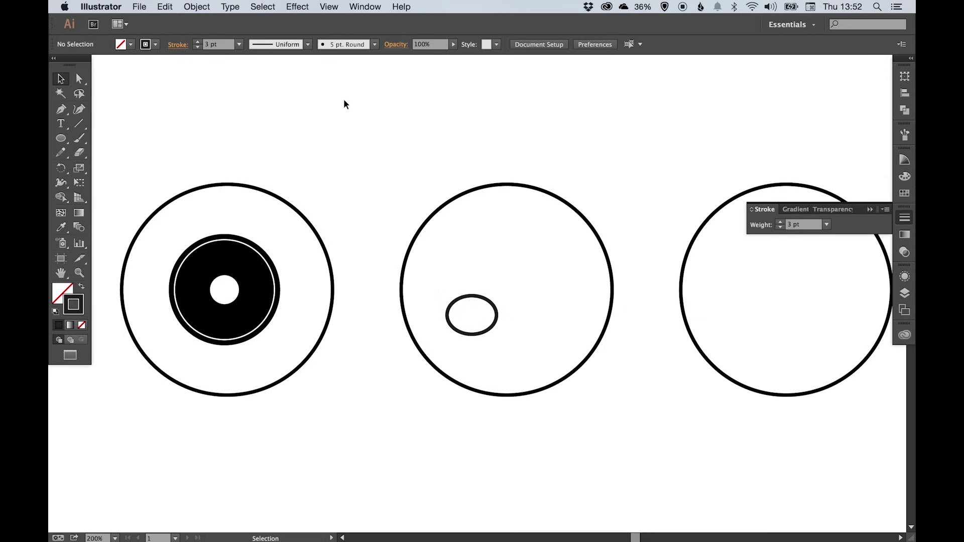
# Draw a straight vertical line upward from the right edge of the note head as its stem
pyautogui.click(75, 122)
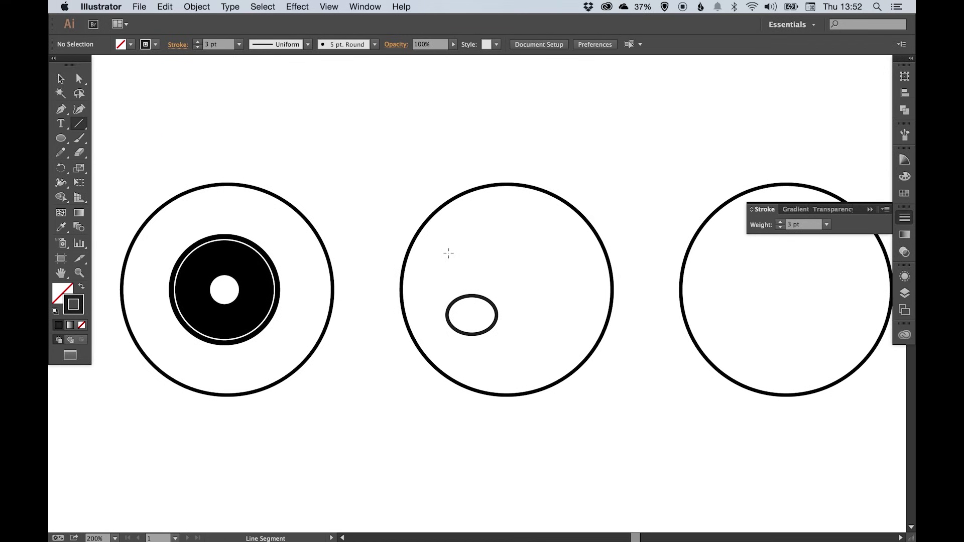
pyautogui.click(496, 314)
pyautogui.click(467, 308)
pyautogui.moveTo(496, 334); pyautogui.dragTo(496, 234)
pyautogui.press('v')
pyautogui.click(514, 209)
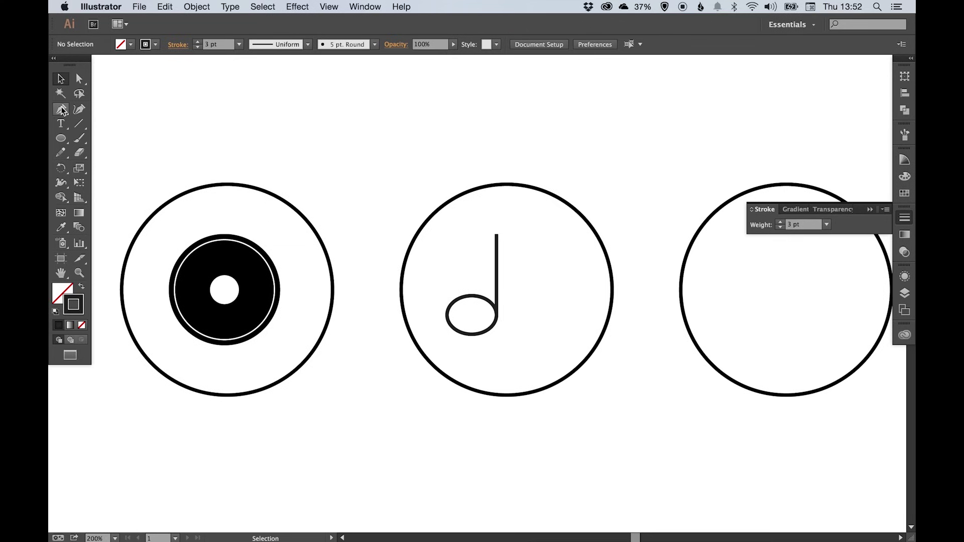
# Extend the stem's top end with the Pen tool into an upward-slanting beam and a second vertical stem of equal length
pyautogui.click(62, 113)
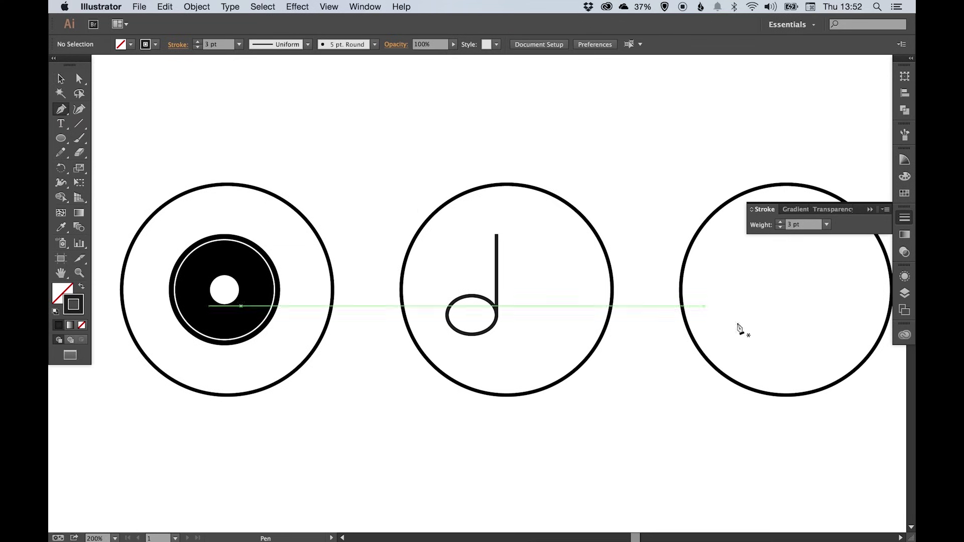
pyautogui.click(496, 235)
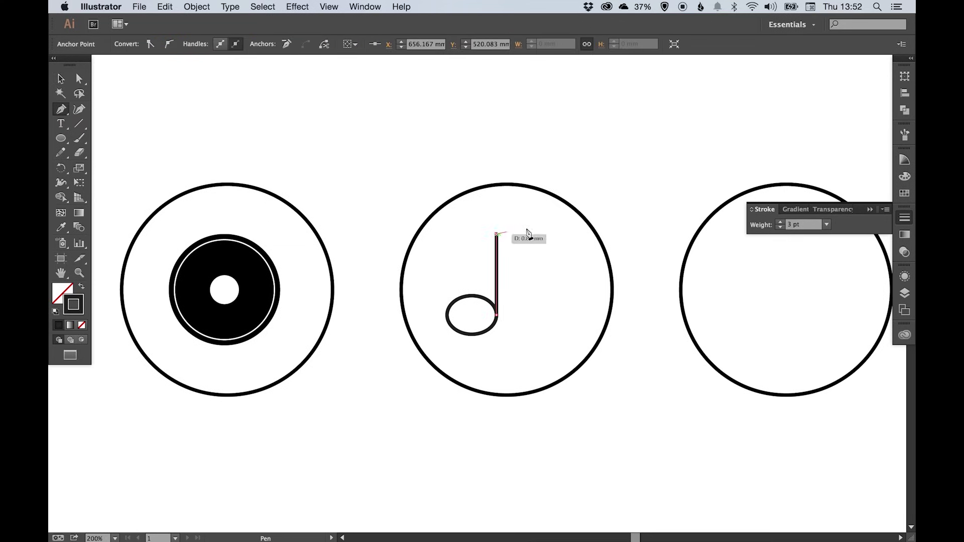
pyautogui.click(583, 209)
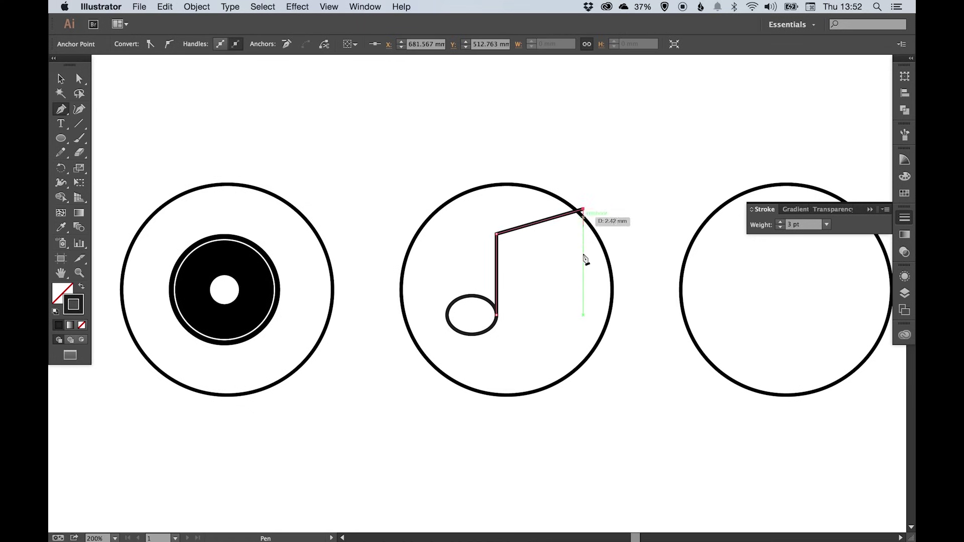
pyautogui.click(583, 290)
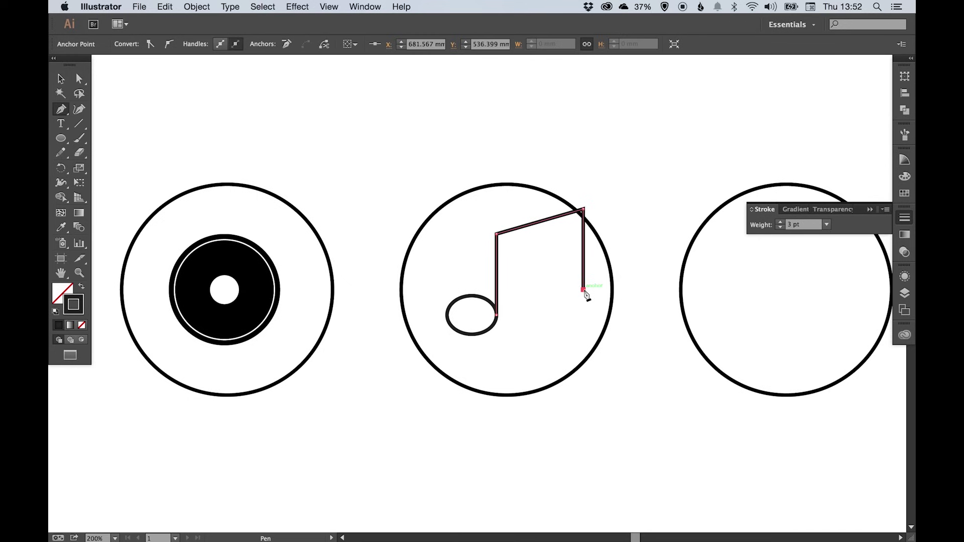
# Duplicate the note head in place and move the copy to the lower end of the second stem
pyautogui.keyDown('super'); pyautogui.click(558, 295); pyautogui.keyUp('super')
pyautogui.press('v')
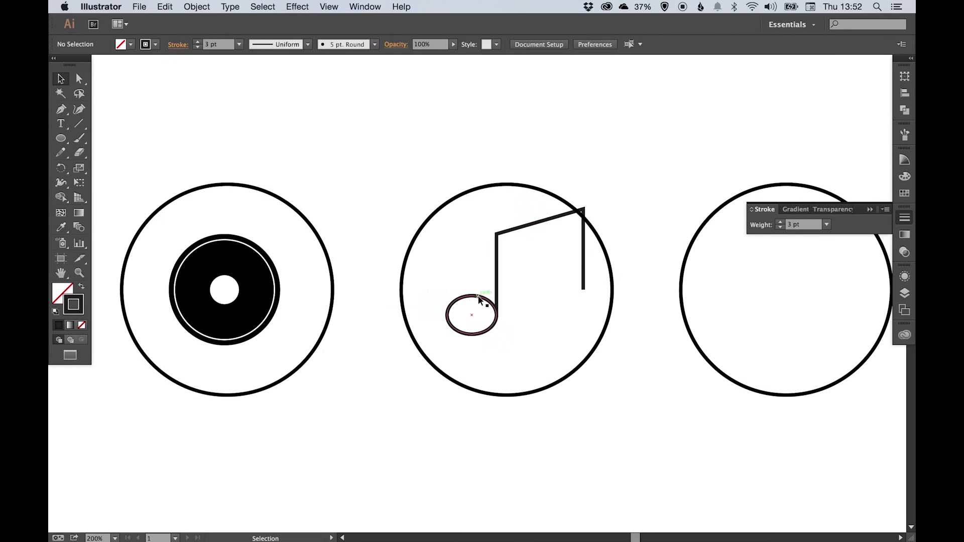
pyautogui.click(476, 300)
pyautogui.click(166, 6)
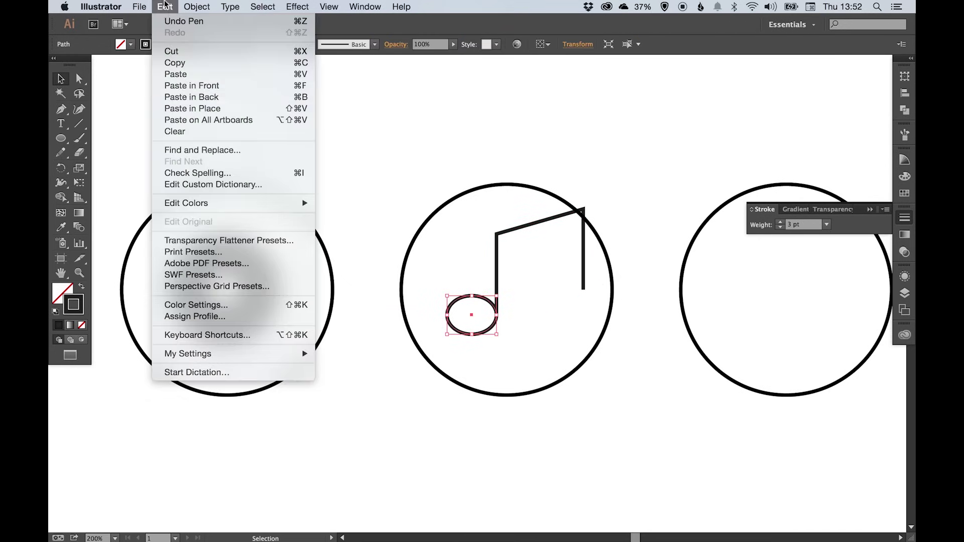
pyautogui.click(175, 63)
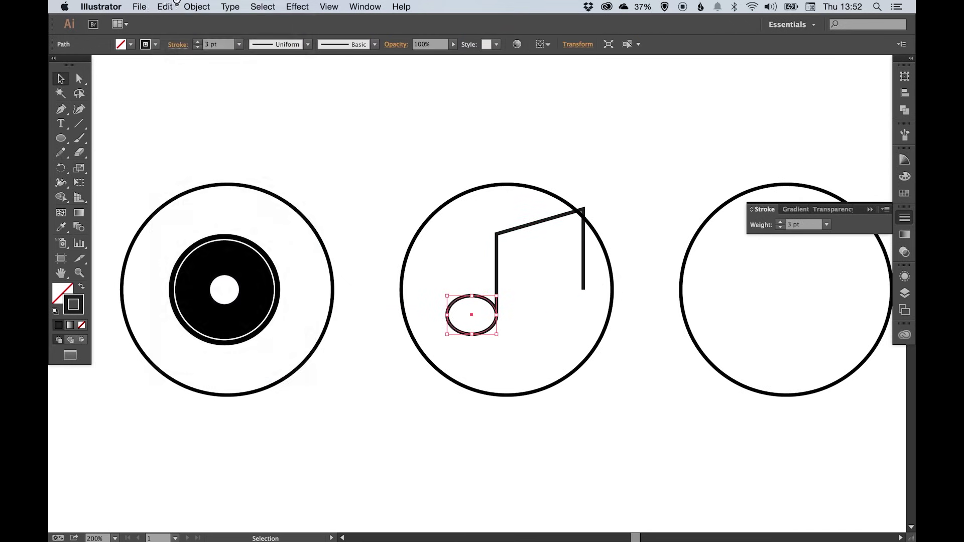
pyautogui.click(166, 6)
pyautogui.click(192, 109)
pyautogui.moveTo(484, 300); pyautogui.dragTo(573, 274)
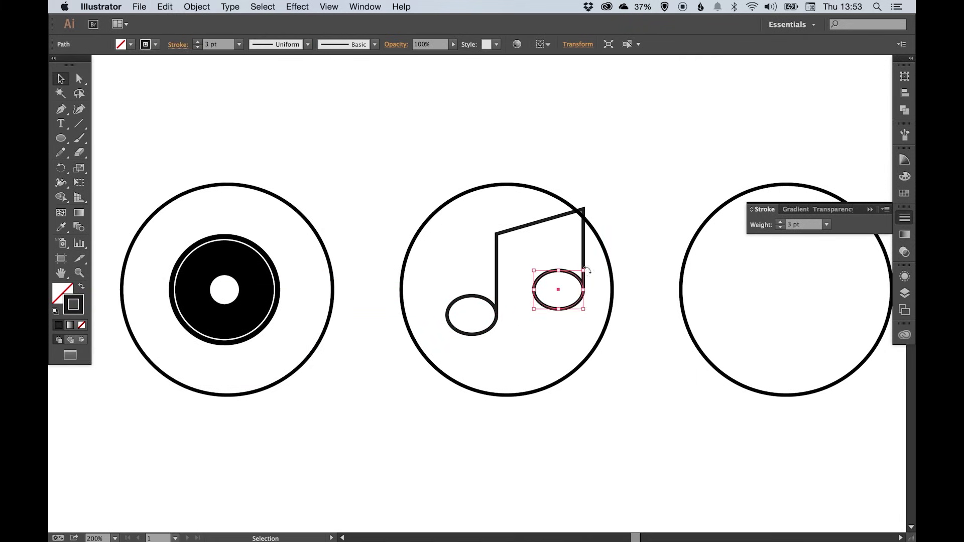
# Rotate the first note head slightly counterclockwise so its stem side tilts upward
pyautogui.click(474, 298)
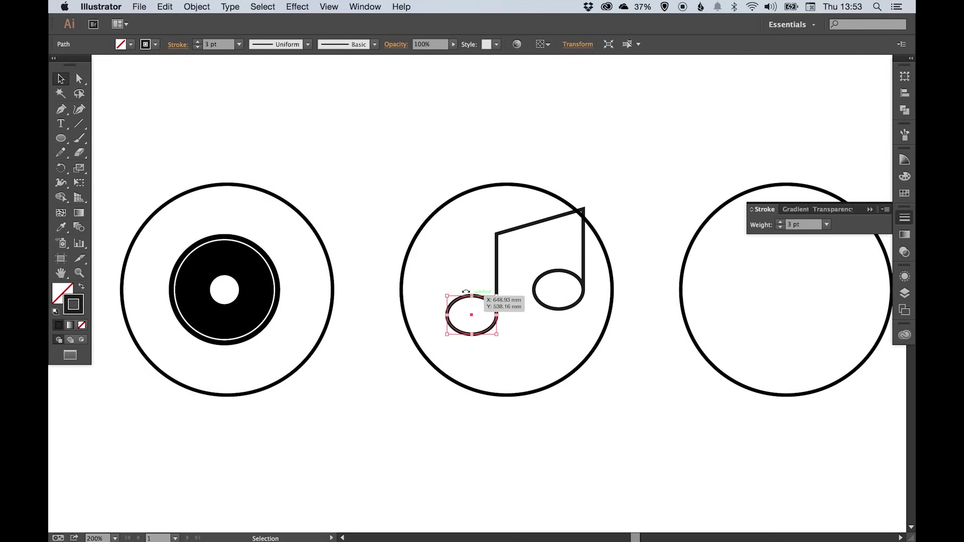
pyautogui.click(62, 168)
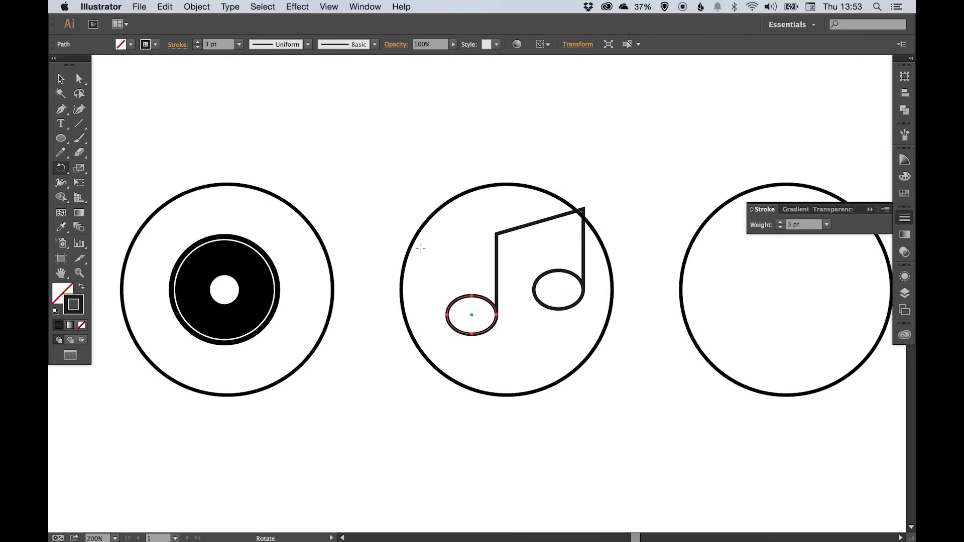
pyautogui.moveTo(415, 254); pyautogui.dragTo(538, 366)
pyautogui.press('v')
pyautogui.click(453, 267)
# Nudge the tilted note head so its outer edge sits flush with the lower end of the first stem
pyautogui.press('z')
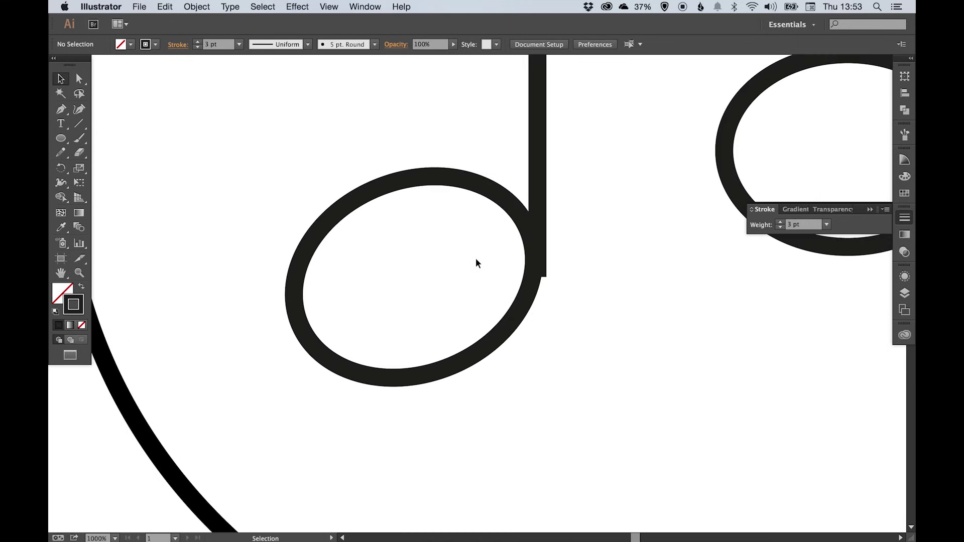
pyautogui.click(482, 186)
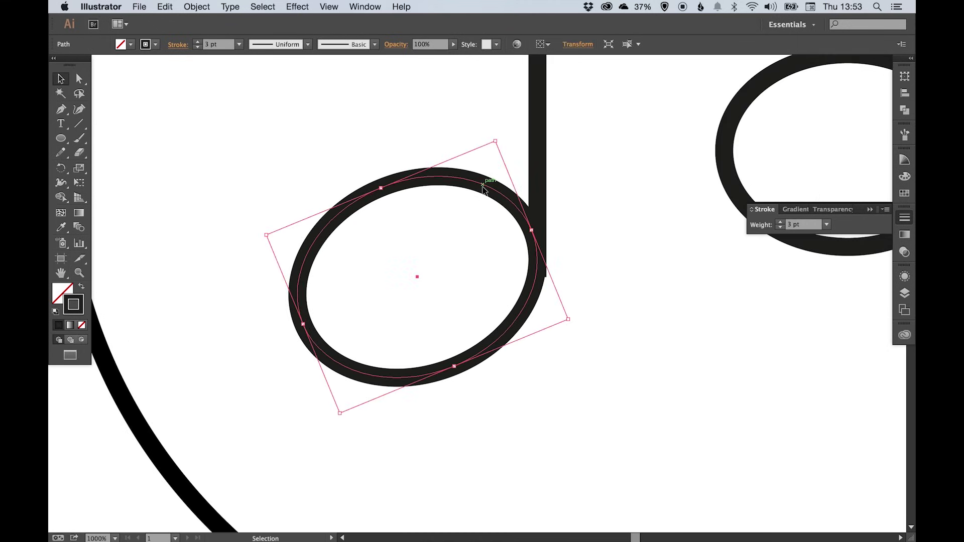
pyautogui.moveTo(483, 186); pyautogui.dragTo(604, 363)
pyautogui.press('z')
pyautogui.press('v')
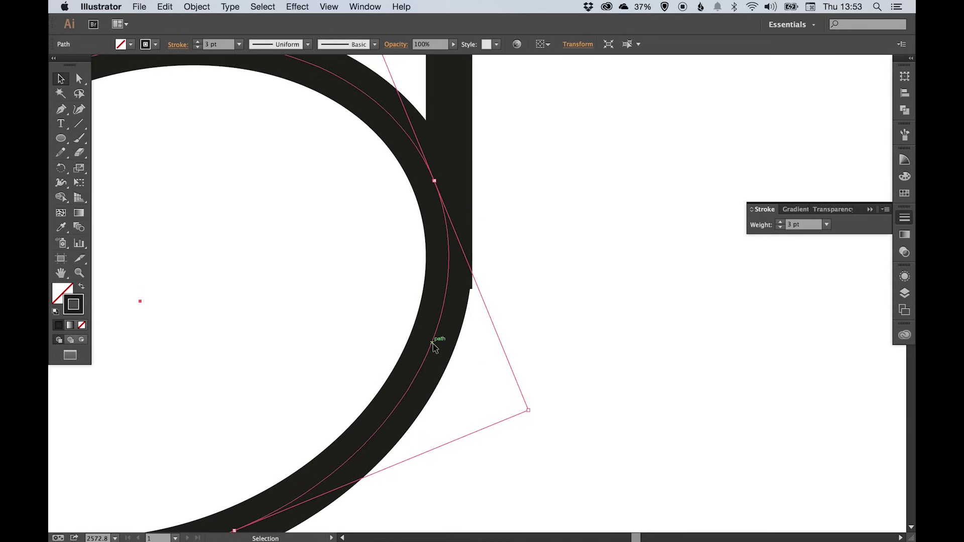
pyautogui.moveTo(432, 343); pyautogui.dragTo(432, 355)
pyautogui.press('z')
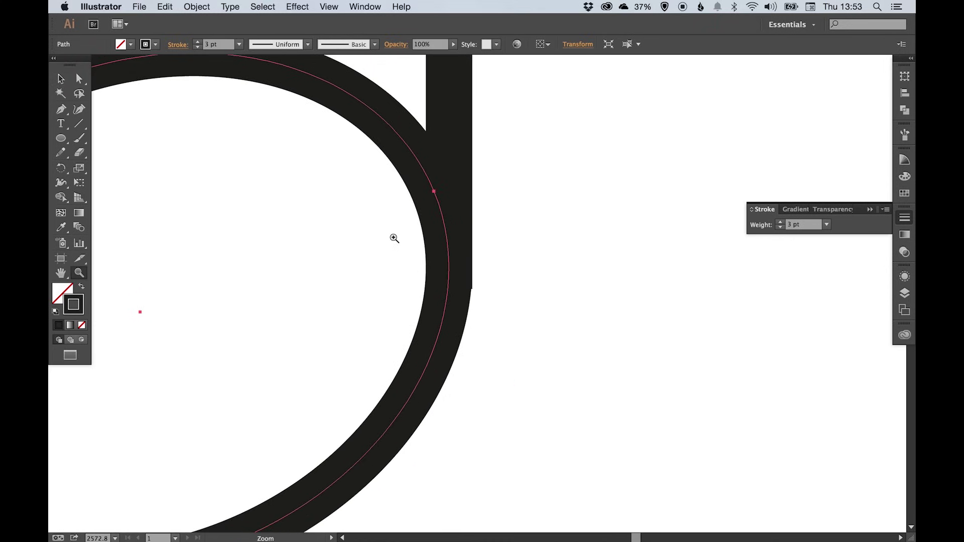
pyautogui.moveTo(372, 192); pyautogui.dragTo(523, 334)
pyautogui.press('v')
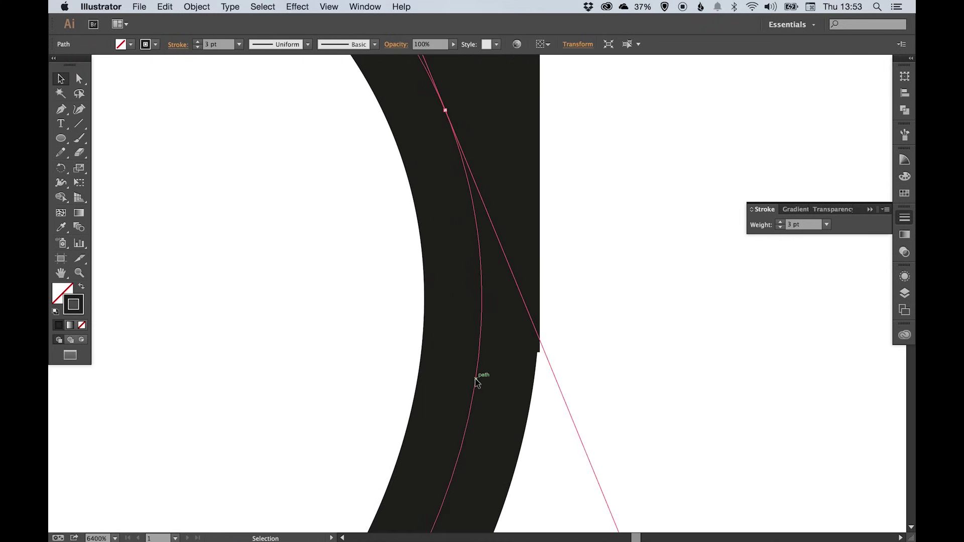
pyautogui.moveTo(477, 381); pyautogui.dragTo(477, 392)
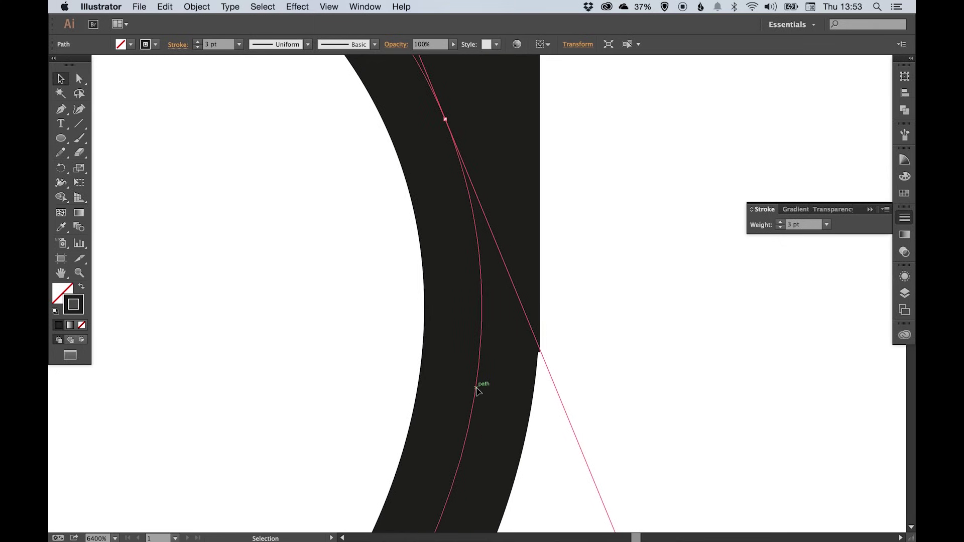
pyautogui.click(583, 281)
# Replace the untilted note head on the second stem with an in-place copy of the tilted one, moved to that stem's foot
pyautogui.press('super+minus')
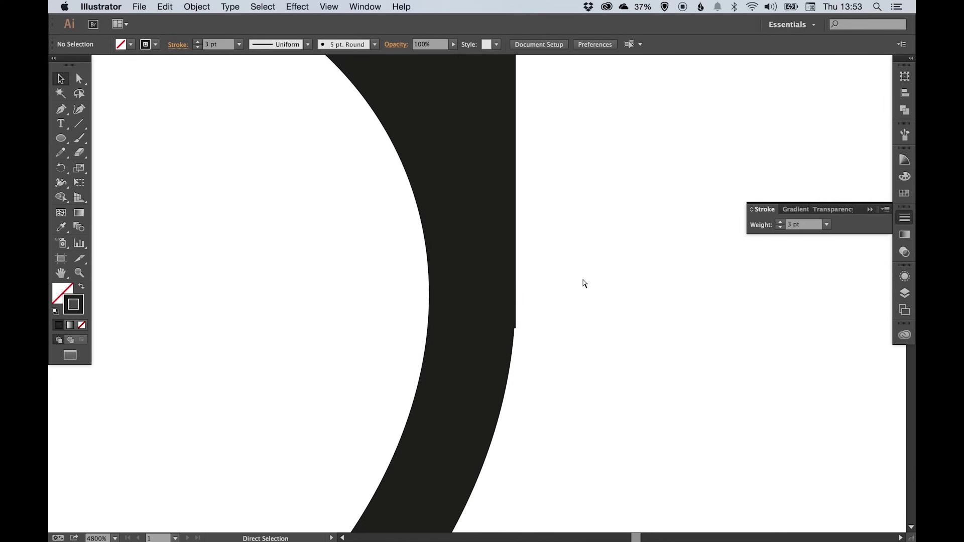
pyautogui.press('super+minus')
pyautogui.press('super+minus')
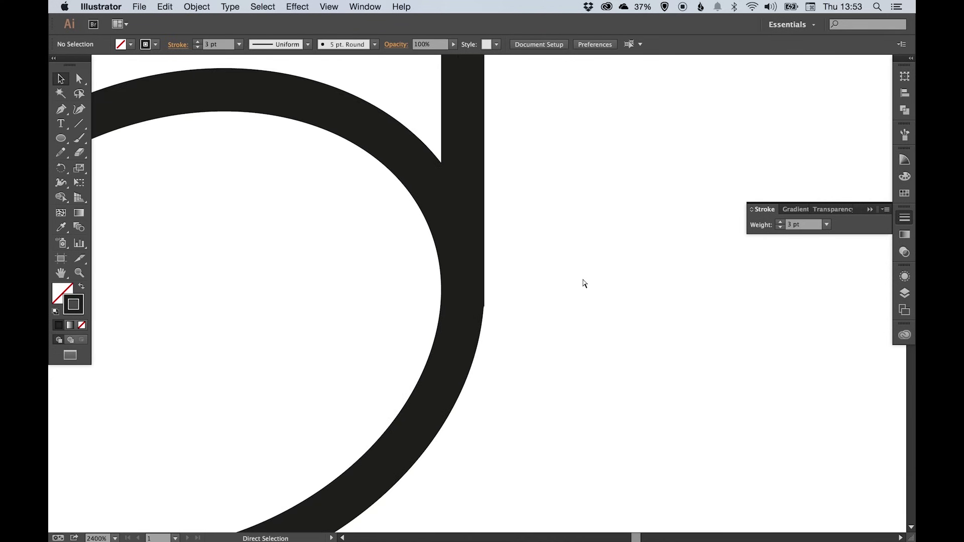
pyautogui.press('super+minus')
pyautogui.press('super+minus')
pyautogui.press('super+minus')
pyautogui.press('super+minus')
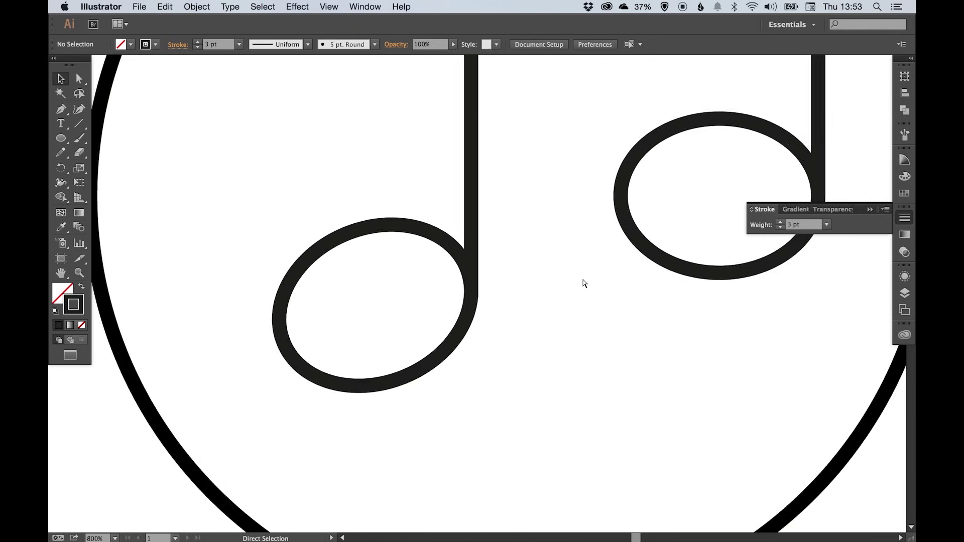
pyautogui.moveTo(572, 299); pyautogui.dragTo(527, 342)
pyautogui.press('super+minus')
pyautogui.click(558, 309)
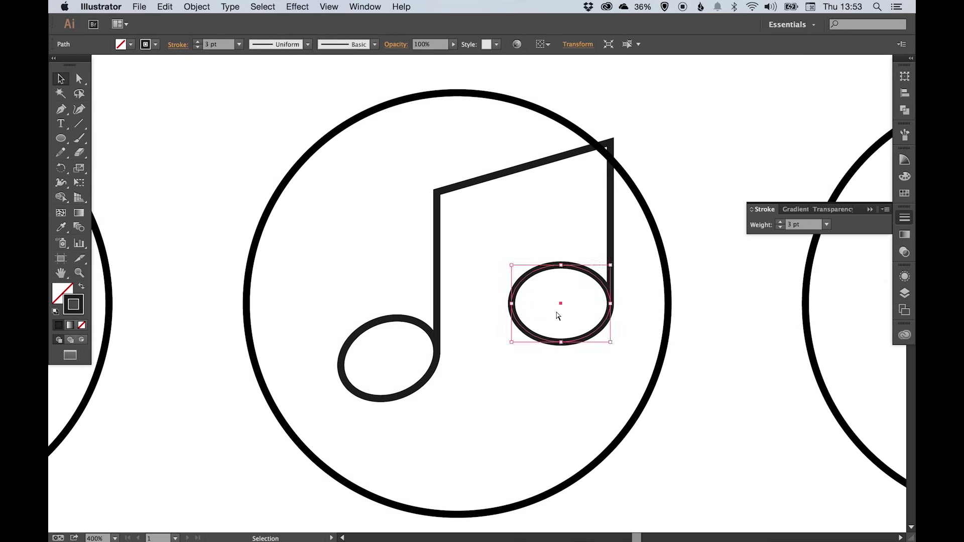
pyautogui.press('Delete')
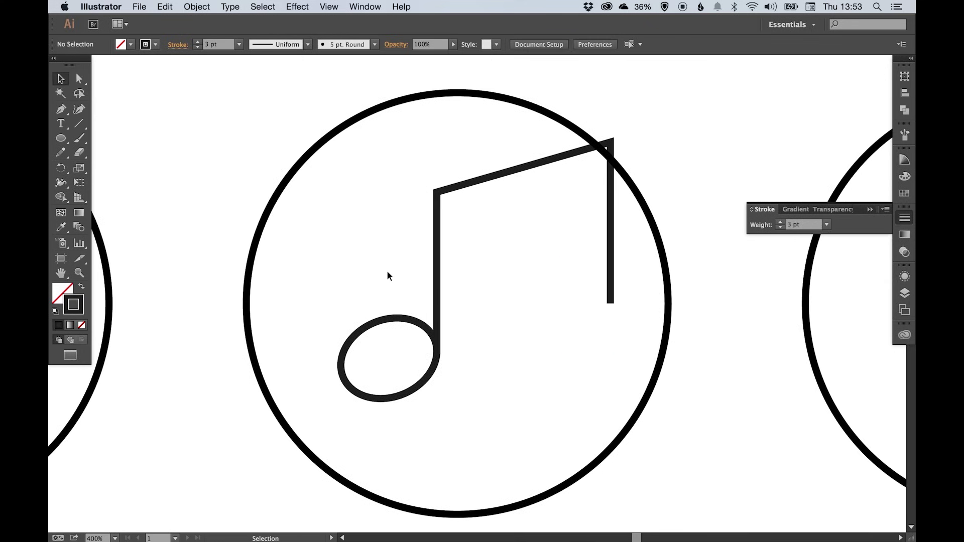
pyautogui.click(387, 320)
pyautogui.click(165, 7)
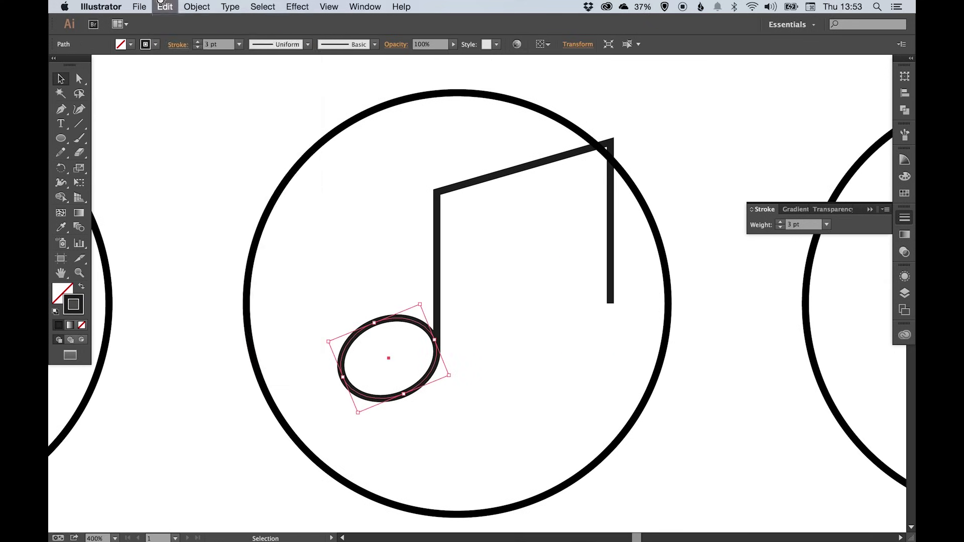
pyautogui.click(165, 7)
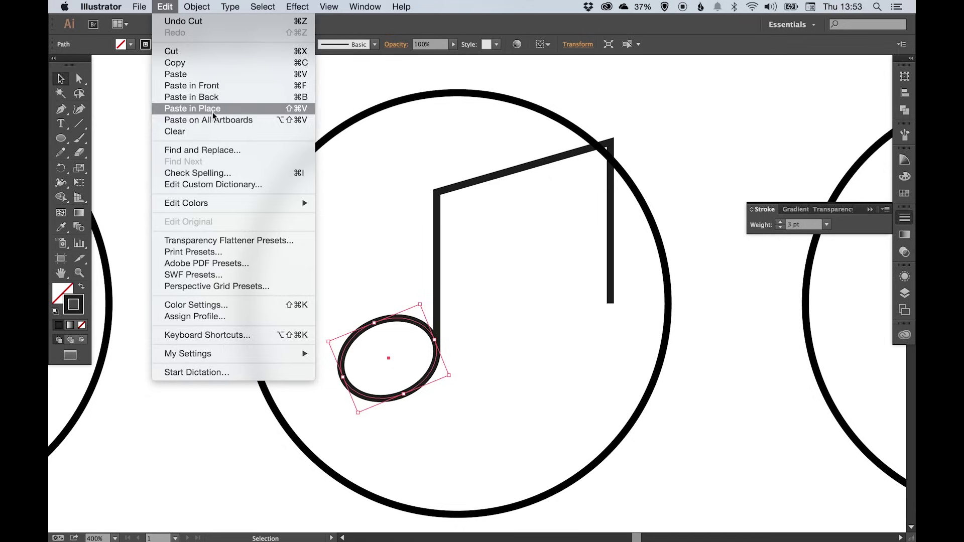
pyautogui.click(213, 114)
pyautogui.moveTo(415, 325); pyautogui.dragTo(587, 272)
pyautogui.click(638, 271)
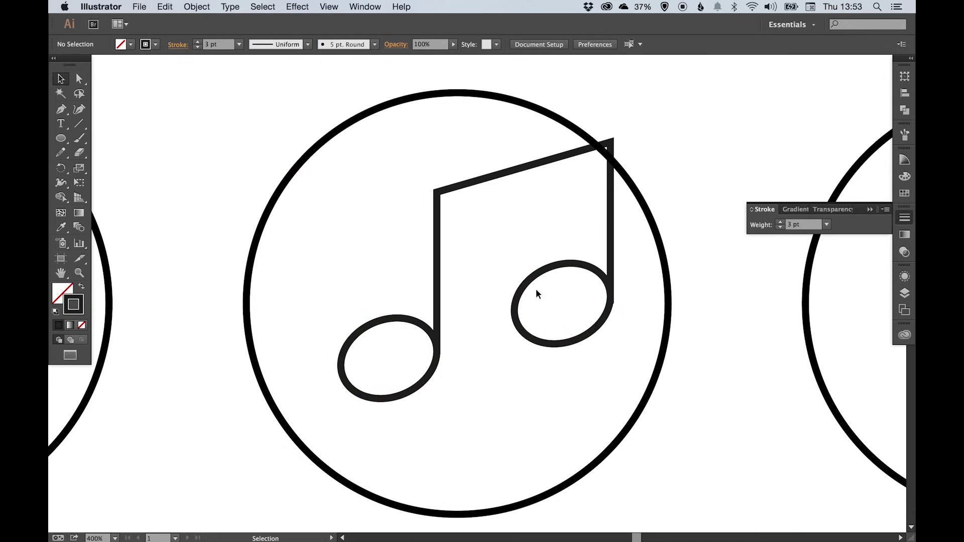
# Shift the whole music note left and down until it sits inside the surrounding circle
pyautogui.moveTo(385, 183); pyautogui.dragTo(580, 369)
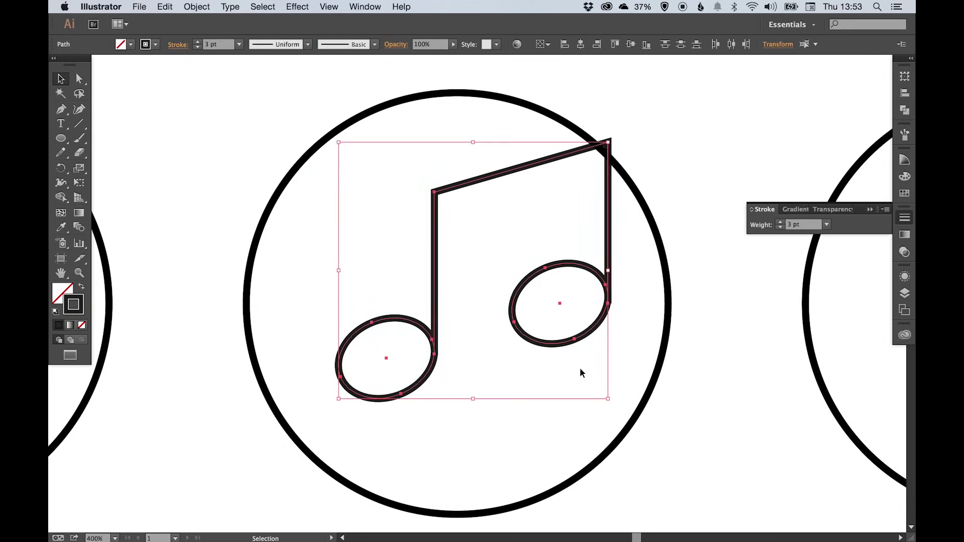
pyautogui.press('Left')
pyautogui.press('Left')
pyautogui.press('Left')
pyautogui.press('Left')
pyautogui.press('Left')
pyautogui.press('Left')
pyautogui.press('Left')
pyautogui.press('Left')
pyautogui.press('Left')
pyautogui.press('Left')
pyautogui.press('Left')
pyautogui.press('Left')
pyautogui.press('Left')
pyautogui.press('Down')
pyautogui.press('Down')
pyautogui.press('Down')
pyautogui.press('Down')
pyautogui.press('Down')
pyautogui.press('Down')
pyautogui.press('Down')
pyautogui.press('Down')
pyautogui.press('Down')
pyautogui.press('Down')
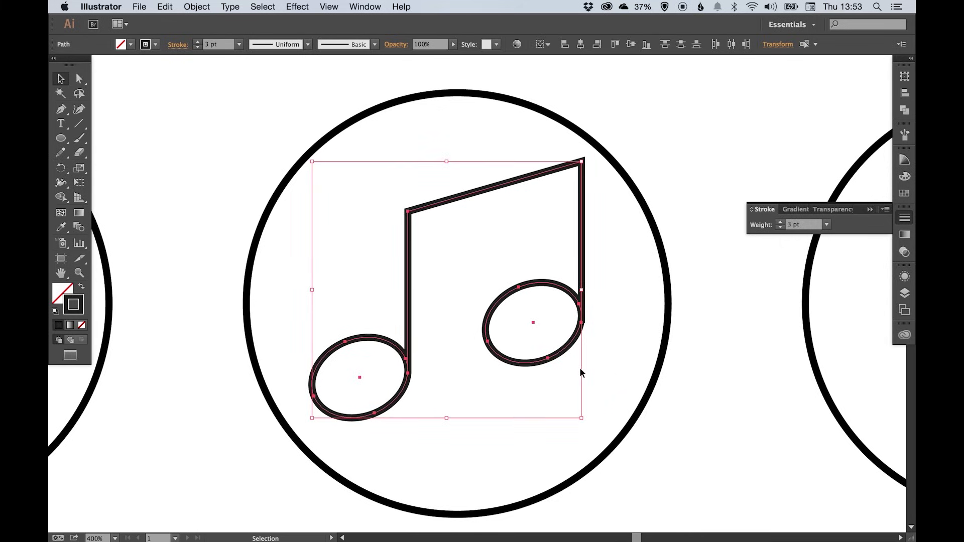
pyautogui.click(580, 372)
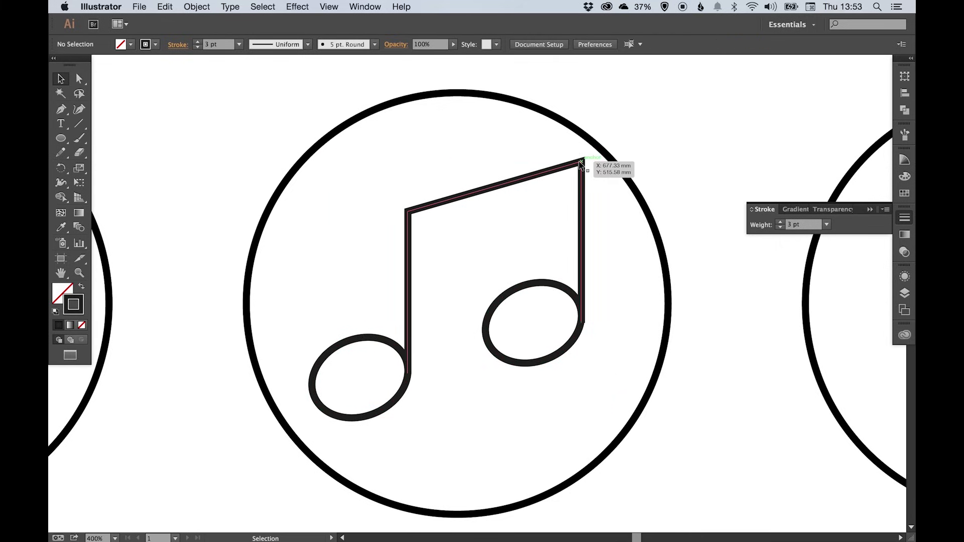
# Try to shorten the beam by moving its upper corner inward along the slope
pyautogui.press('a')
pyautogui.moveTo(581, 162); pyautogui.dragTo(547, 173)
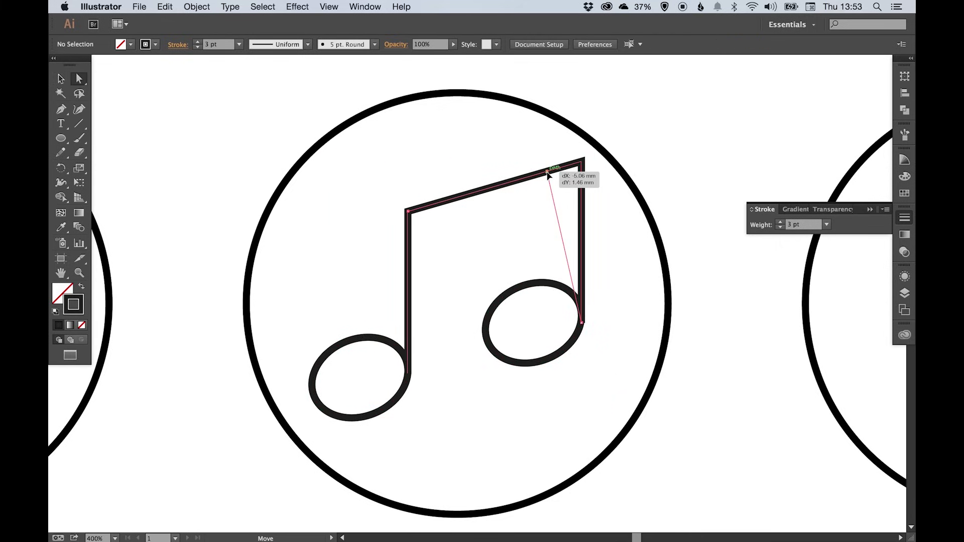
pyautogui.press('super+z')
pyautogui.press('v')
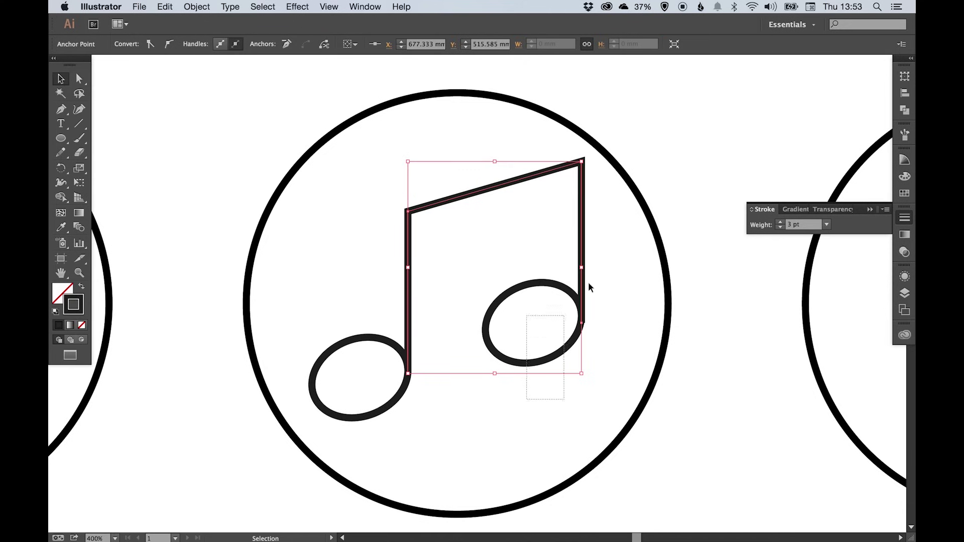
pyautogui.moveTo(581, 243); pyautogui.dragTo(575, 249)
pyautogui.press('super+z')
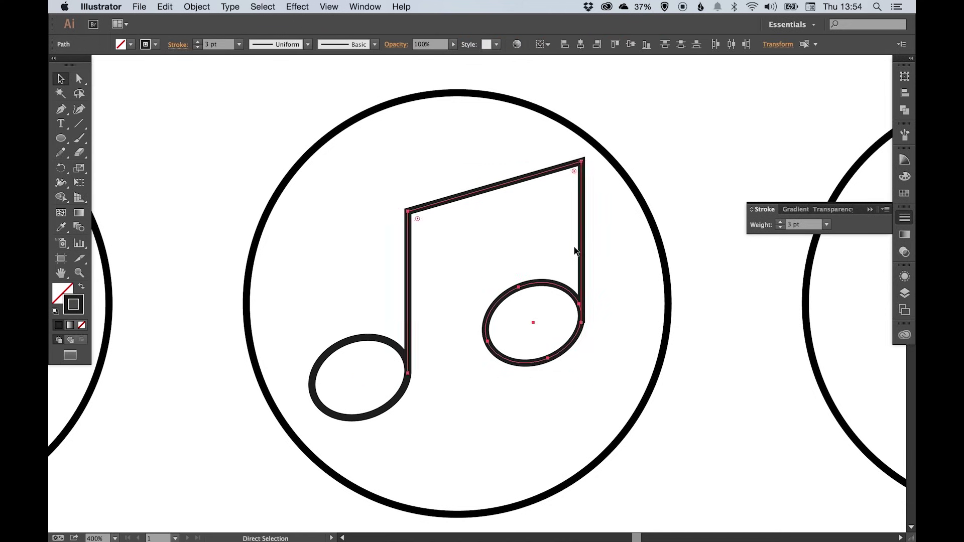
# Shorten the beam by moving the second stem and its note head together inward along the beam's slope
pyautogui.click(549, 323)
pyautogui.press('a')
pyautogui.moveTo(470, 408); pyautogui.dragTo(607, 232)
pyautogui.moveTo(580, 162); pyautogui.dragTo(549, 175)
pyautogui.click(458, 208)
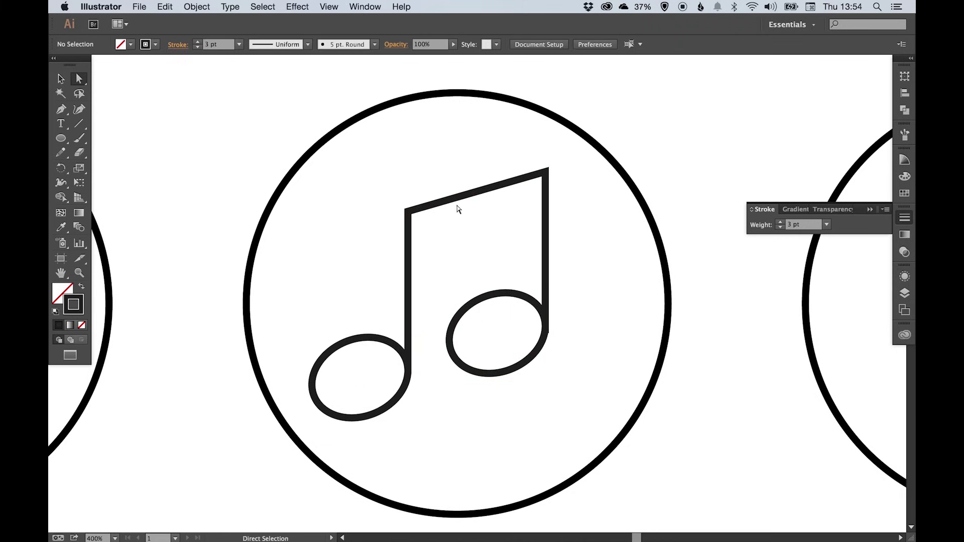
# Nudge the complete music note slightly right to centre it in its circle
pyautogui.press('v')
pyautogui.moveTo(357, 197); pyautogui.dragTo(547, 383)
pyautogui.press('Right')
pyautogui.press('Right')
pyautogui.press('Right')
pyautogui.press('Right')
pyautogui.press('Right')
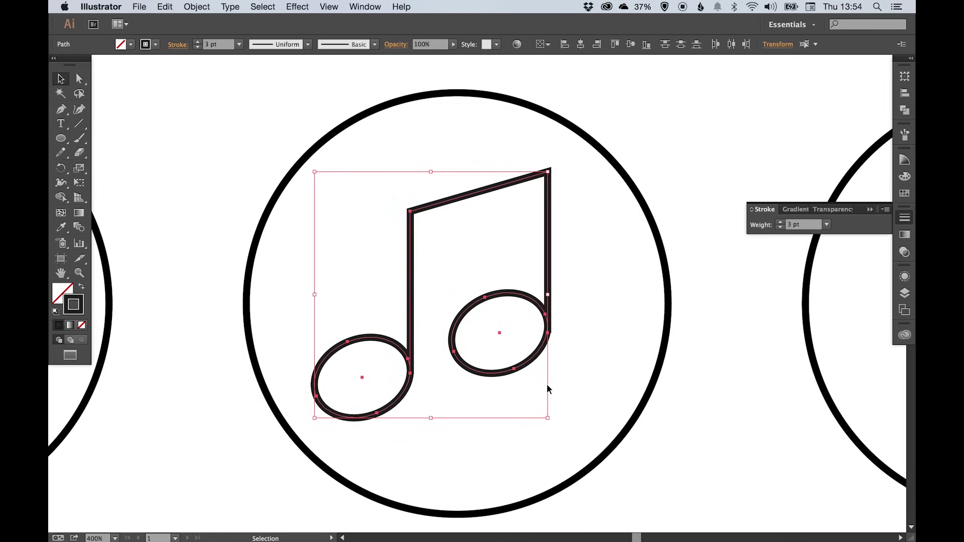
pyautogui.click(547, 383)
# Draw a short vertical 3 pt line in the lower half of the empty circle beside the music note, near its vertical centre axis
pyautogui.press('super+1')
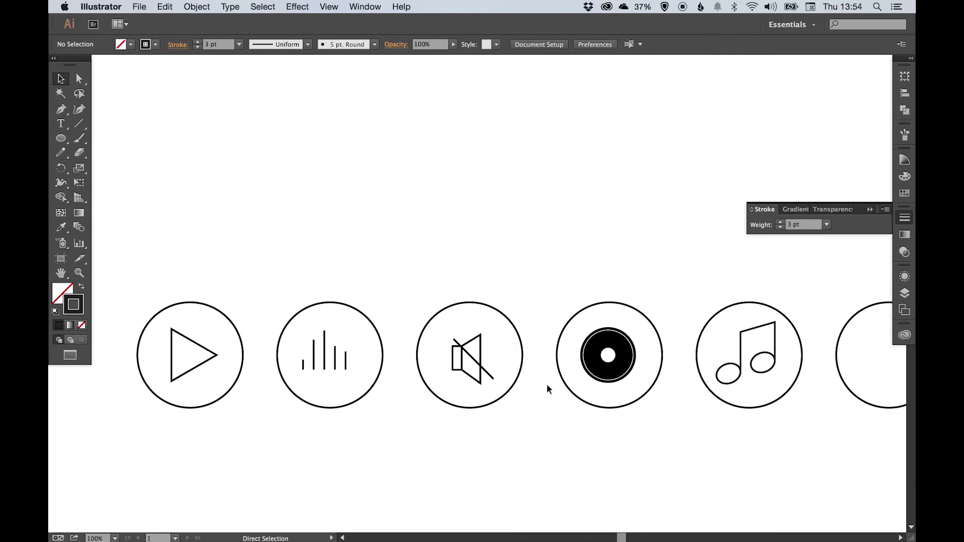
pyautogui.moveTo(546, 384); pyautogui.dragTo(461, 381)
pyautogui.hscroll(10, 461, 381)
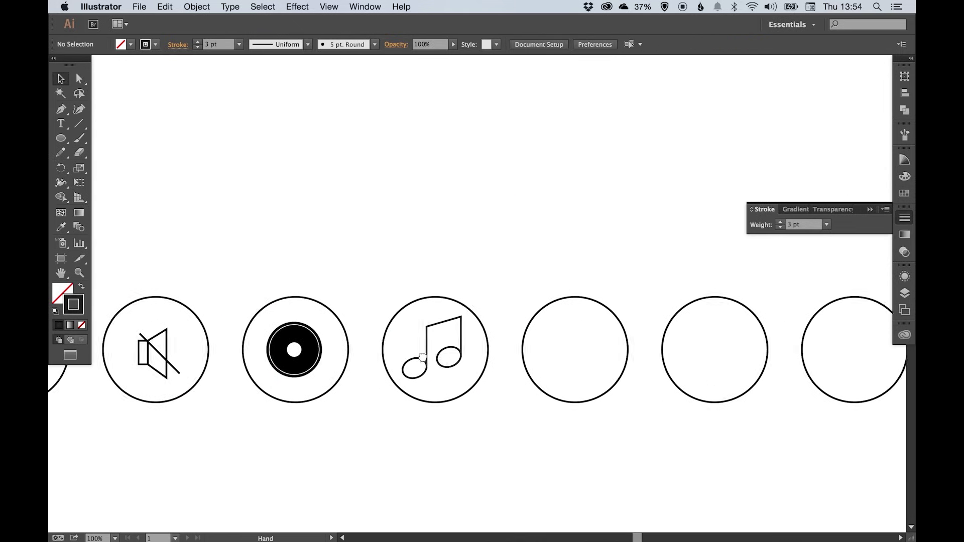
pyautogui.press('z')
pyautogui.click(522, 351)
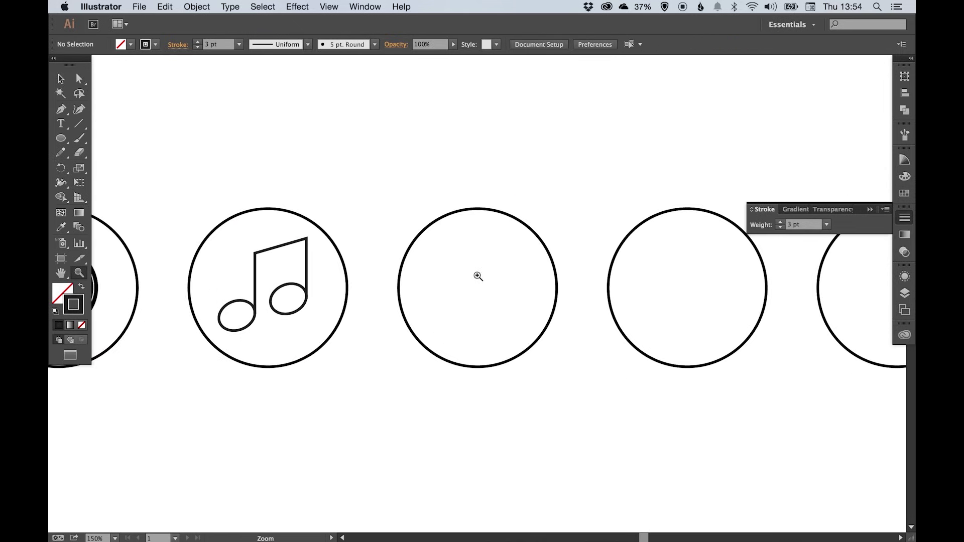
pyautogui.click(473, 290)
pyautogui.click(495, 302)
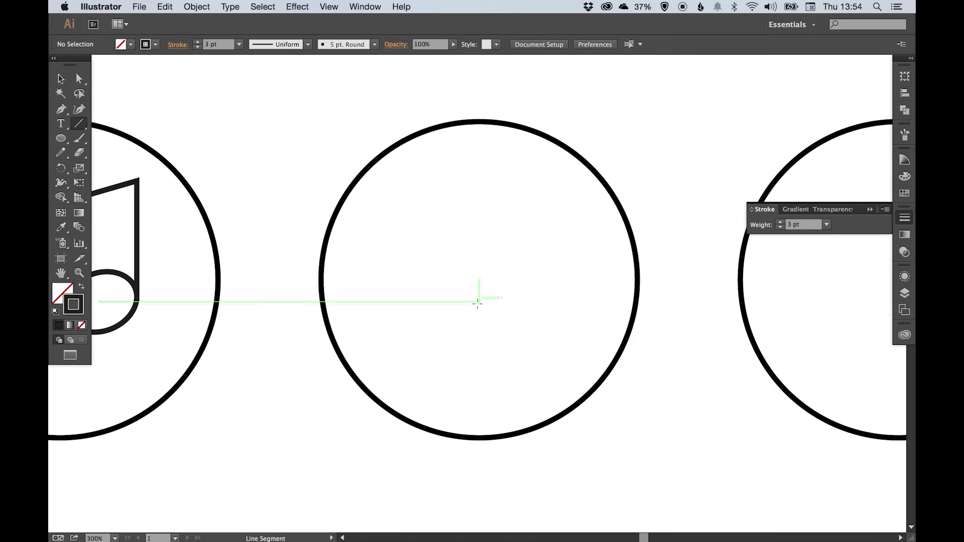
pyautogui.moveTo(478, 301); pyautogui.dragTo(477, 371)
pyautogui.press('v')
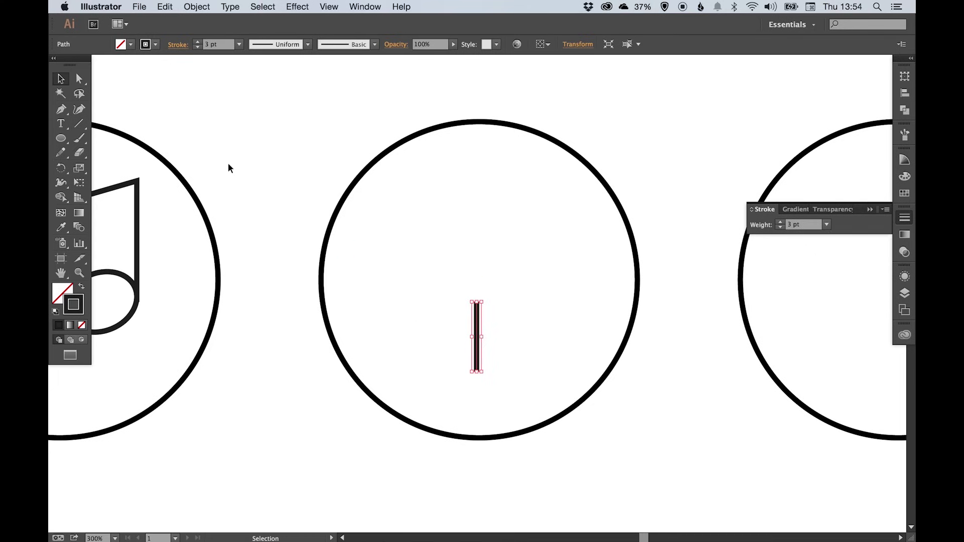
# Draw a circle about half the icon circle's diameter, overlapping its upper-left edge, and deselect it
pyautogui.click(61, 138)
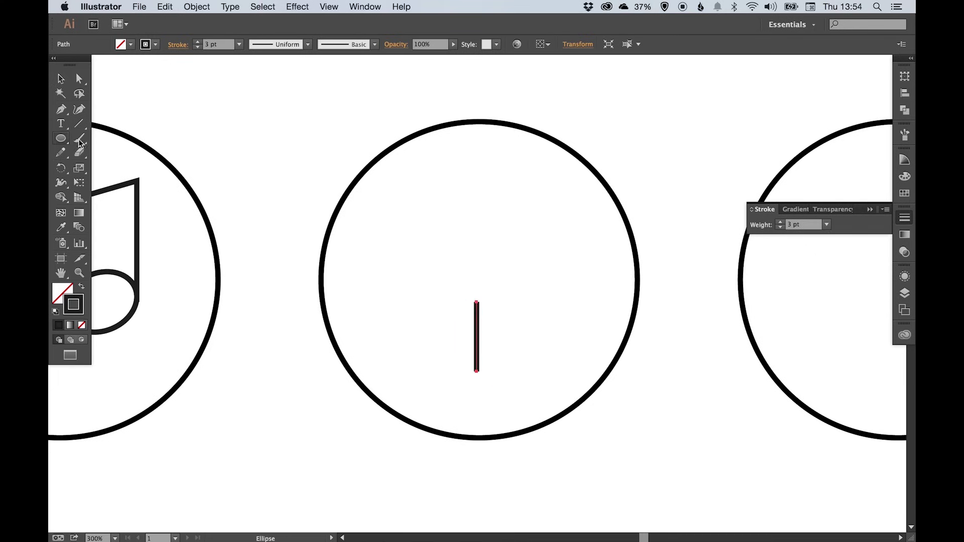
pyautogui.moveTo(302, 102)
pyautogui.mouseDown()
pyautogui.moveTo(462, 258)
pyautogui.moveTo(441, 239)
pyautogui.moveTo(453, 253)
pyautogui.mouseUp()
pyautogui.press('super+shift+a')
pyautogui.press('a')
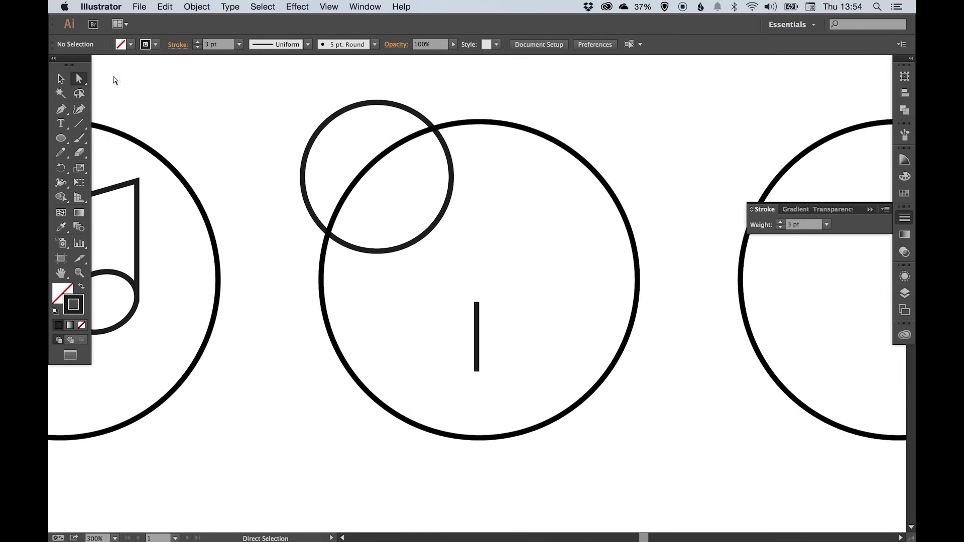
# Delete the top anchor point of the small circle so that only its lower half remains, and deselect it
pyautogui.click(372, 104)
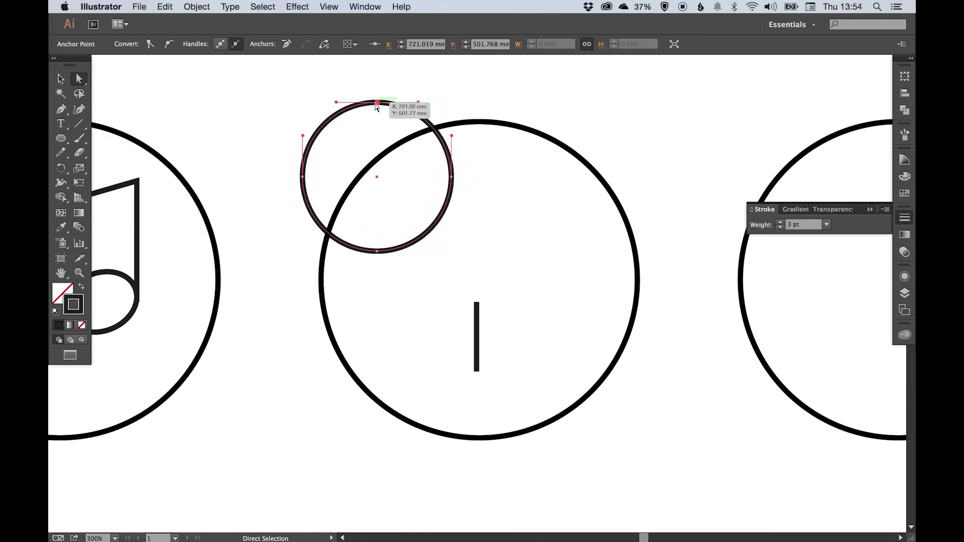
pyautogui.press('BackSpace')
pyautogui.press('super+shift+a')
pyautogui.press('v')
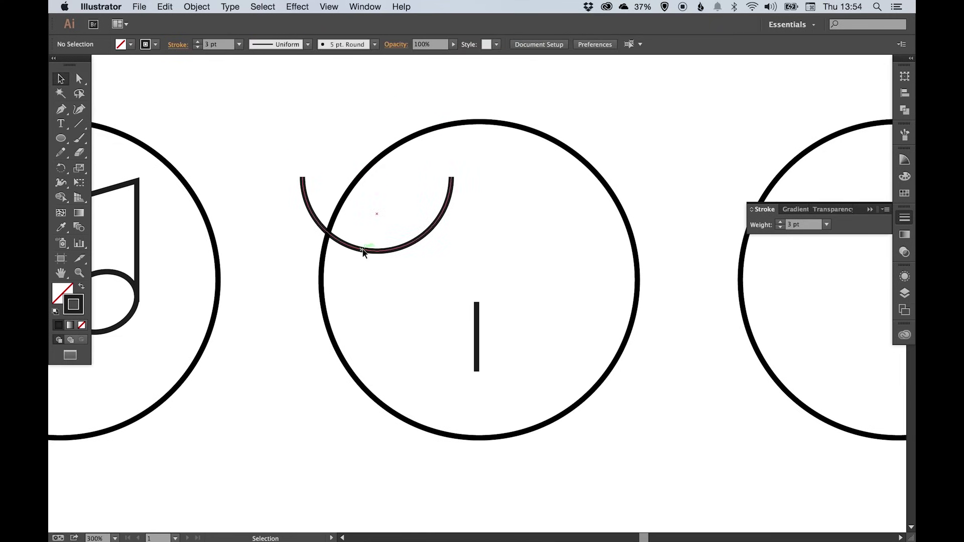
# Move the half-circle arc onto the upper end of the short vertical line, with its lowest point centred on the line
pyautogui.moveTo(365, 253); pyautogui.dragTo(462, 296)
pyautogui.moveTo(423, 243); pyautogui.dragTo(512, 334)
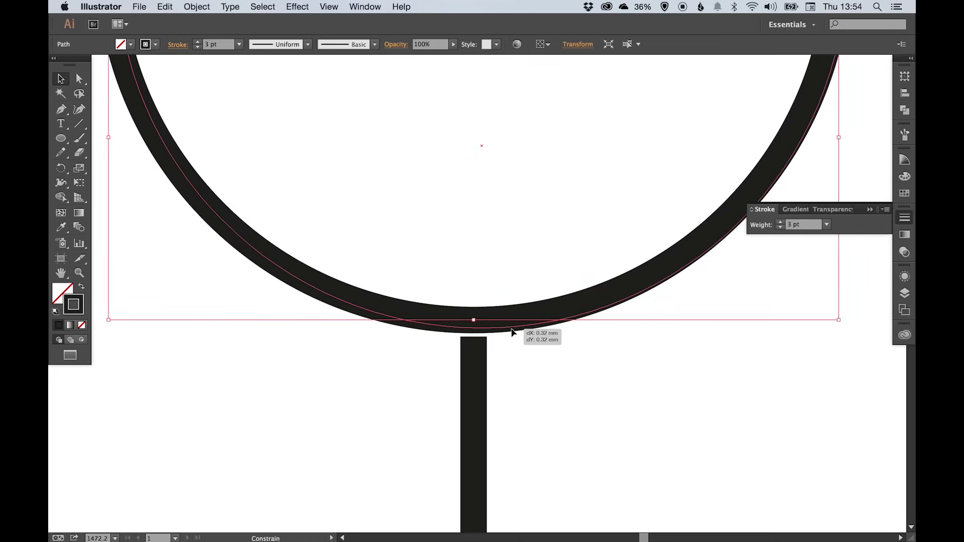
pyautogui.press('super+shift+a')
pyautogui.press('super+1')
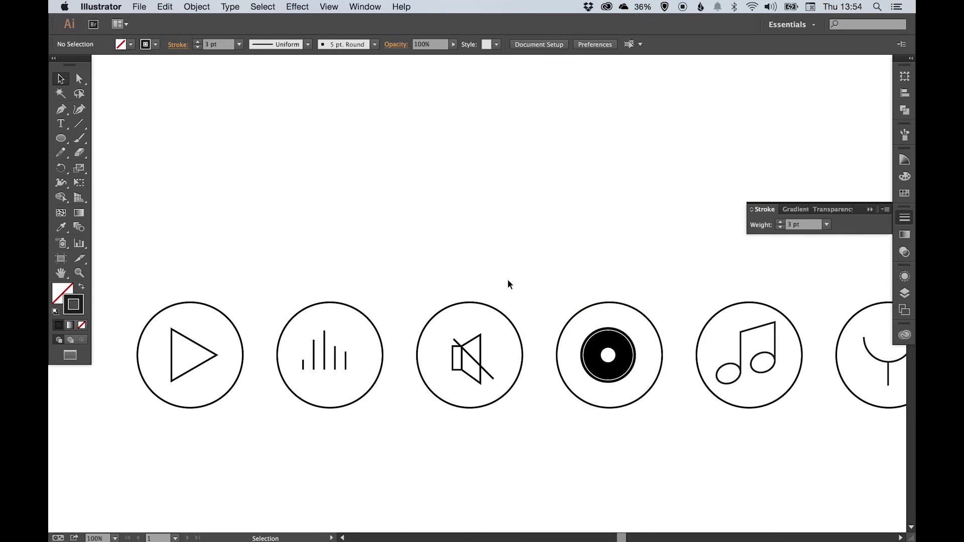
pyautogui.hscroll(5, 491, 286)
pyautogui.hscroll(3, 490, 287)
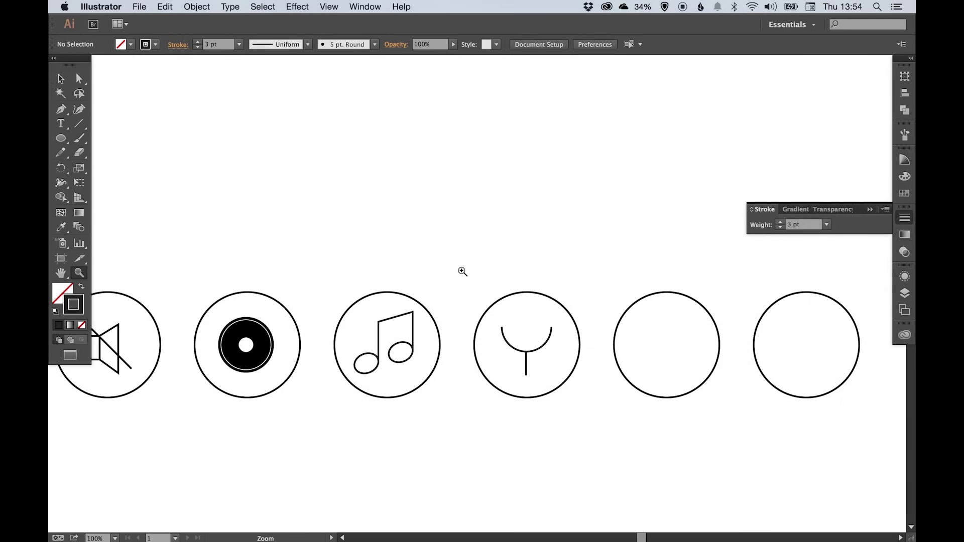
# Scale the arc down uniformly to about three quarters of its size and move it down to meet the vertical line
pyautogui.moveTo(458, 266); pyautogui.dragTo(592, 425)
pyautogui.click(489, 295)
pyautogui.press('s')
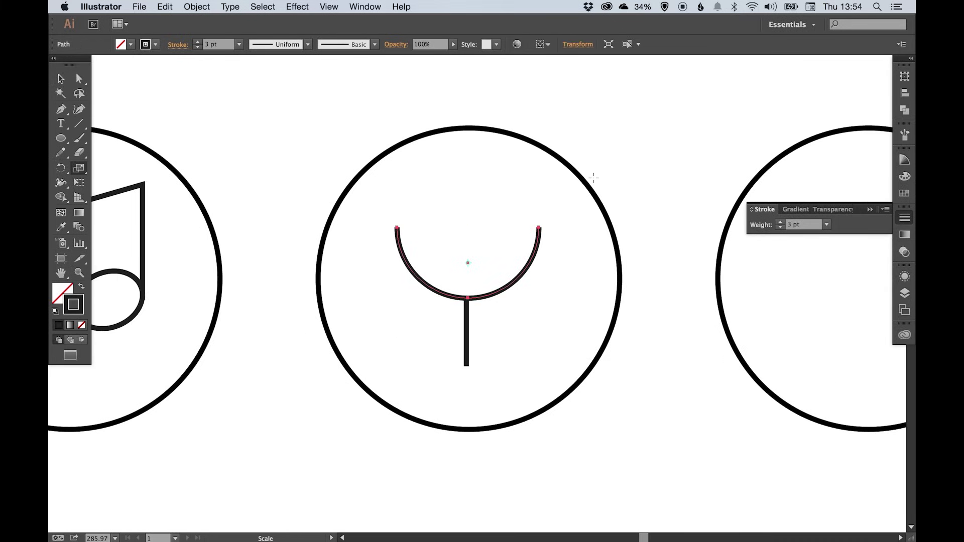
pyautogui.moveTo(634, 151); pyautogui.dragTo(592, 193)
pyautogui.press('super+shift+a')
pyautogui.press('v')
pyautogui.moveTo(486, 286); pyautogui.dragTo(486, 298)
pyautogui.press('super+shift+a')
# Shorten the vertical line from its lower end and move it down together with the arc in the icon circle
pyautogui.press('a')
pyautogui.moveTo(466, 367); pyautogui.dragTo(467, 347)
pyautogui.press('v')
pyautogui.moveTo(453, 234); pyautogui.dragTo(467, 374)
pyautogui.press('super+shift+a')
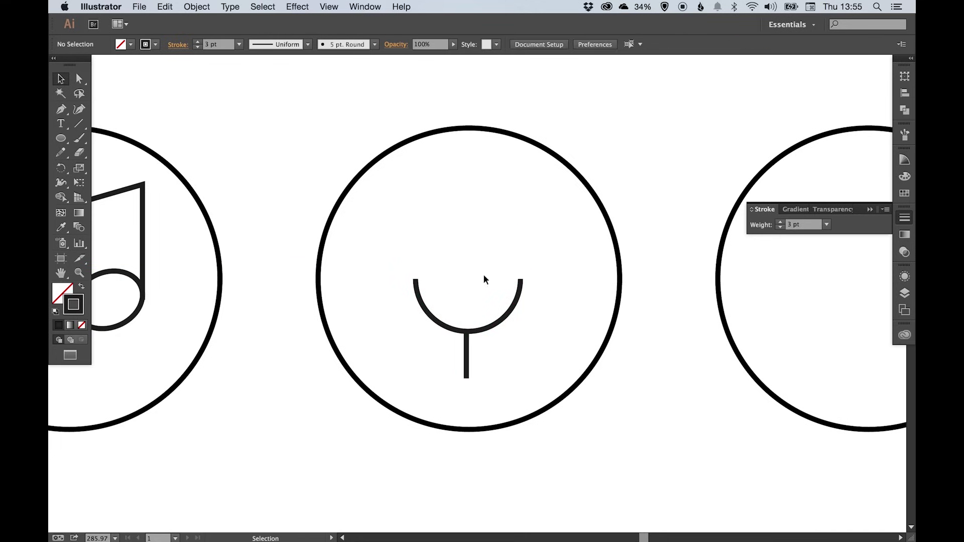
# Draw an upright rectangle about 13 by 24 mm above the arc, its lower edge dipping slightly between the arc's ends
pyautogui.click(61, 139)
pyautogui.click(62, 140)
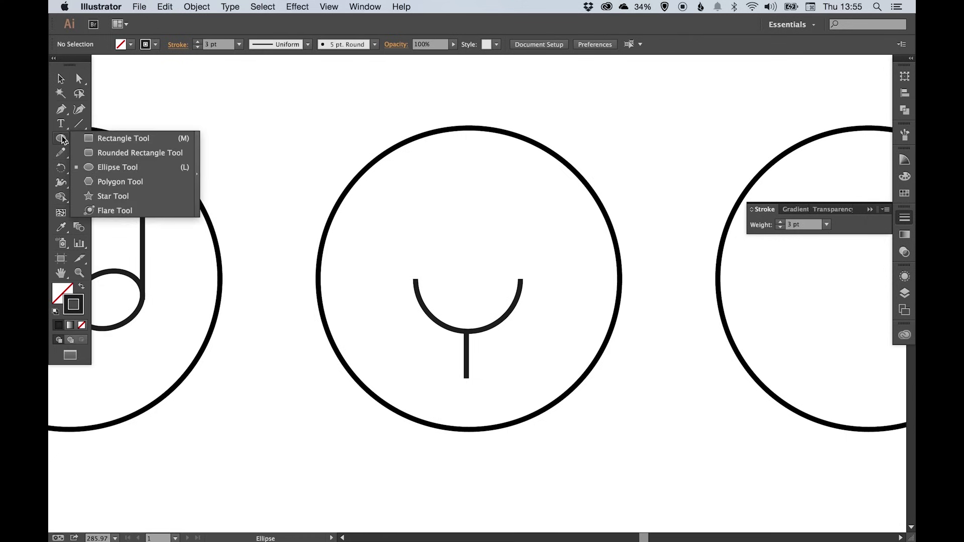
pyautogui.click(131, 138)
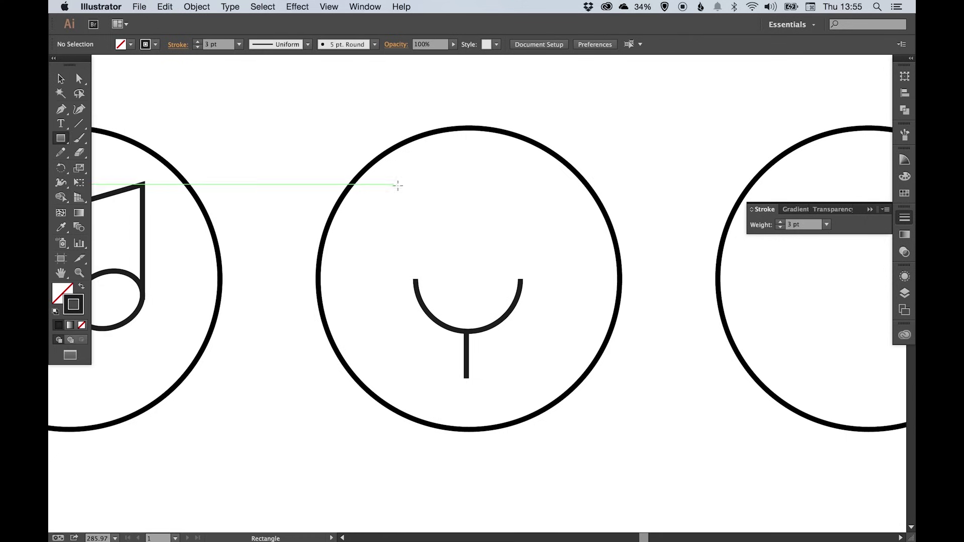
pyautogui.moveTo(433, 169)
pyautogui.mouseDown()
pyautogui.moveTo(462, 246)
pyautogui.moveTo(498, 287)
pyautogui.mouseUp()
pyautogui.press('v')
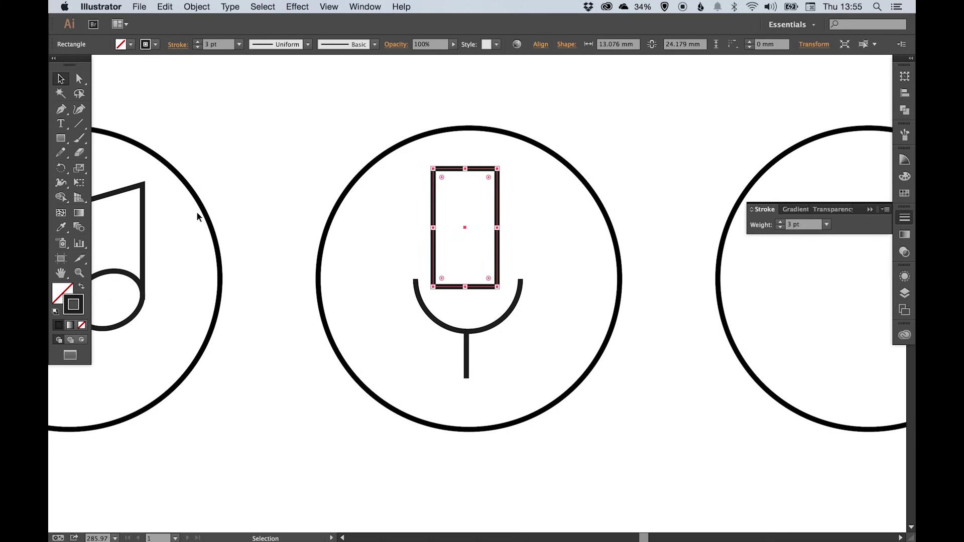
# Apply a Round Corners effect with a 7 mm radius to the rectangle for the microphone head
pyautogui.click(297, 7)
pyautogui.moveTo(341, 162)
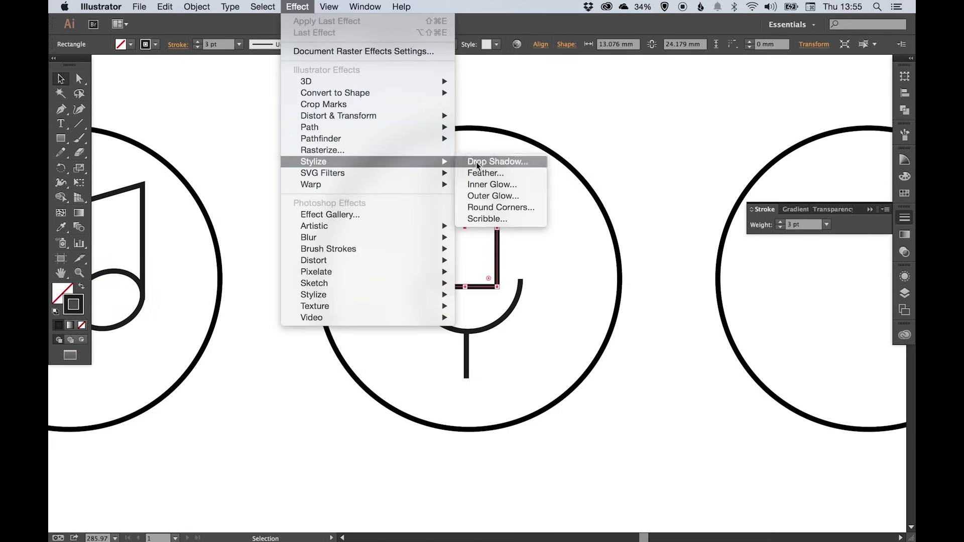
pyautogui.click(482, 210)
pyautogui.click(592, 286)
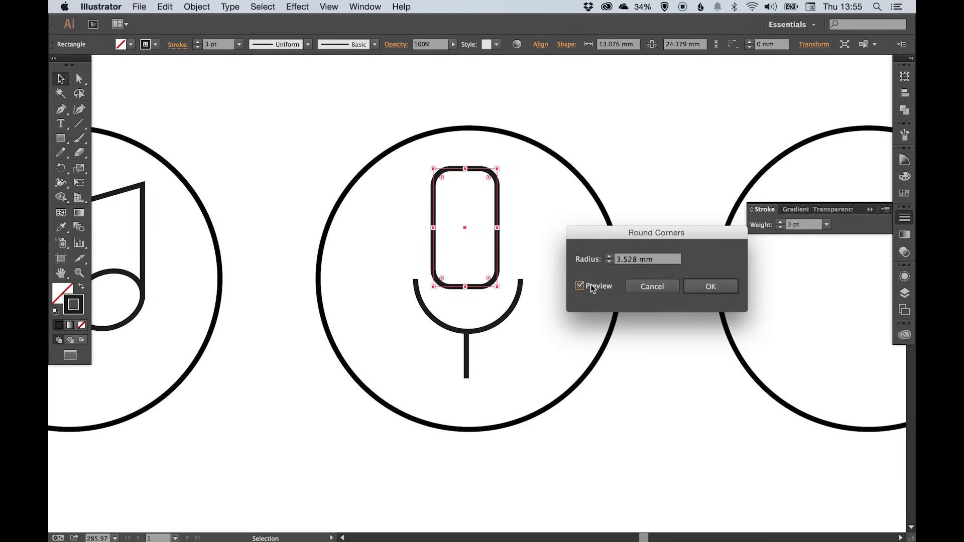
pyautogui.click(611, 257)
pyautogui.click(610, 258)
pyautogui.click(611, 257)
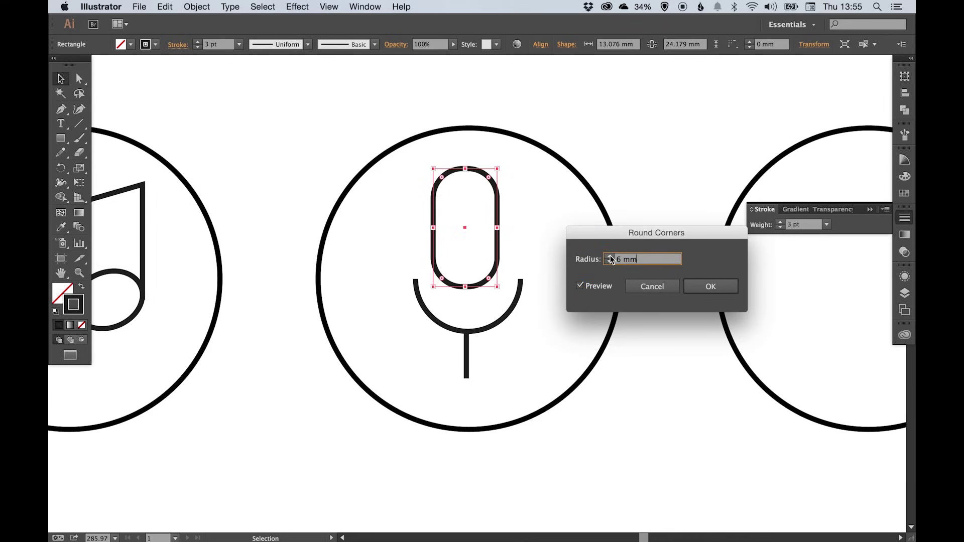
pyautogui.click(611, 257)
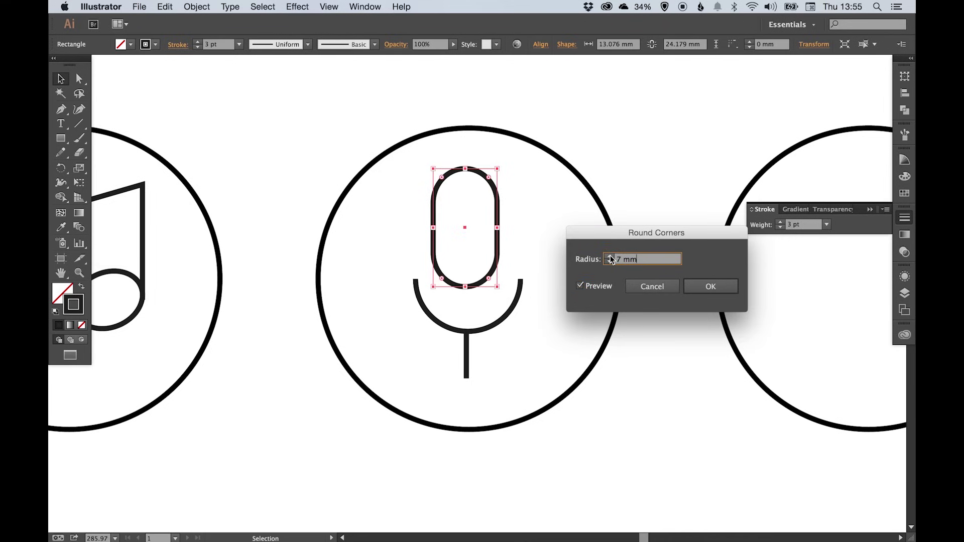
pyautogui.click(704, 288)
# Move the rounded microphone head down into the arc, deselect it and collapse the stroke settings
pyautogui.moveTo(433, 251); pyautogui.dragTo(436, 272)
pyautogui.click(527, 357)
pyautogui.moveTo(543, 283); pyautogui.dragTo(537, 280)
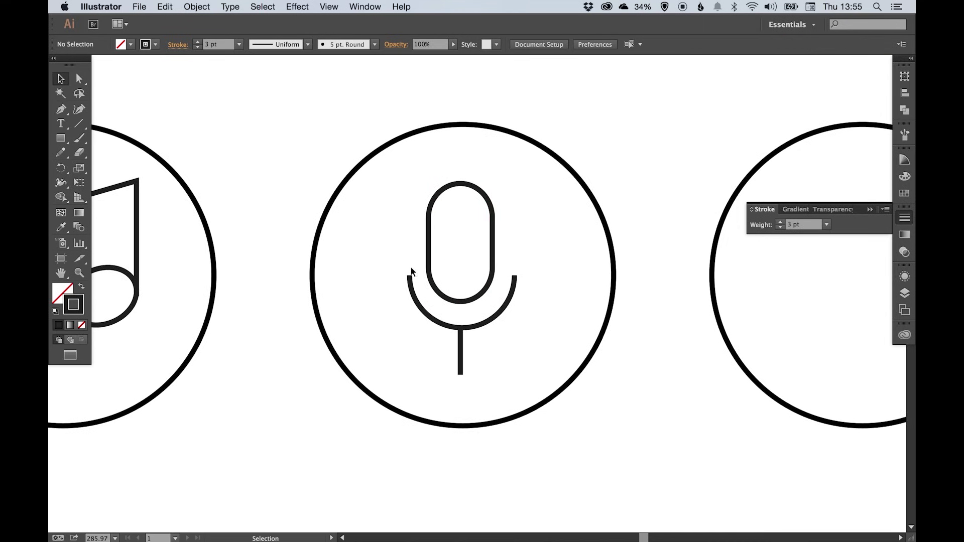
pyautogui.click(906, 220)
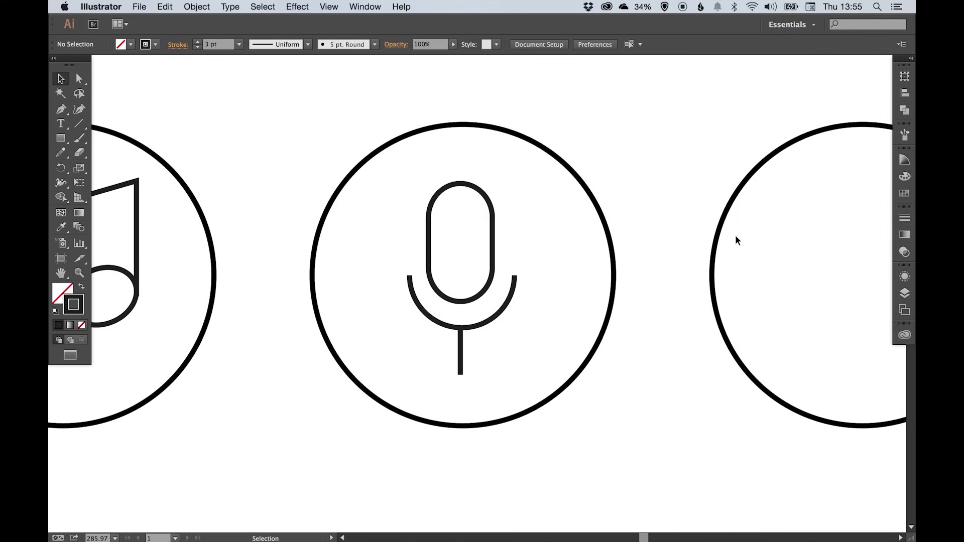
# Draw a horizontal 3 pt line about a third of the icon circle's diameter in the upper half of the empty circle beside the microphone
pyautogui.moveTo(760, 241); pyautogui.dragTo(341, 238)
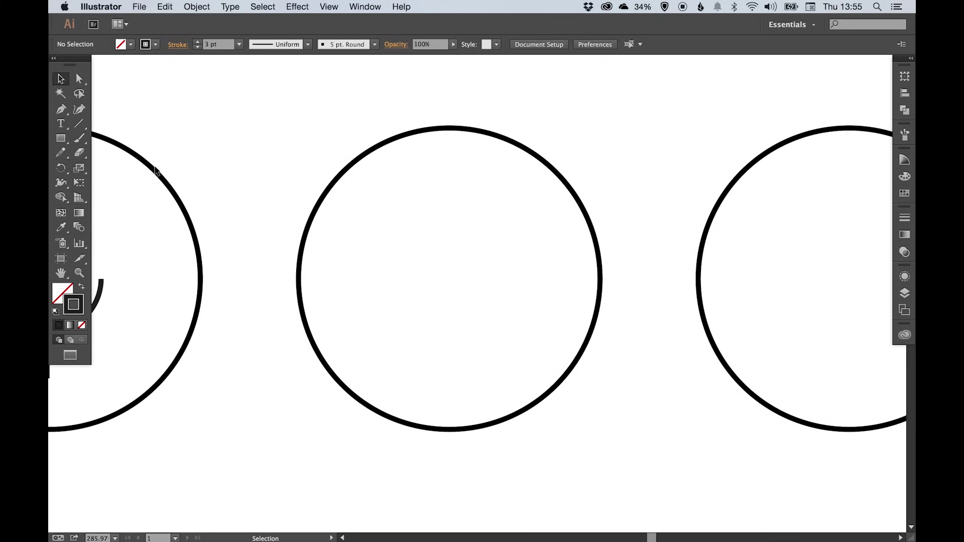
pyautogui.click(79, 123)
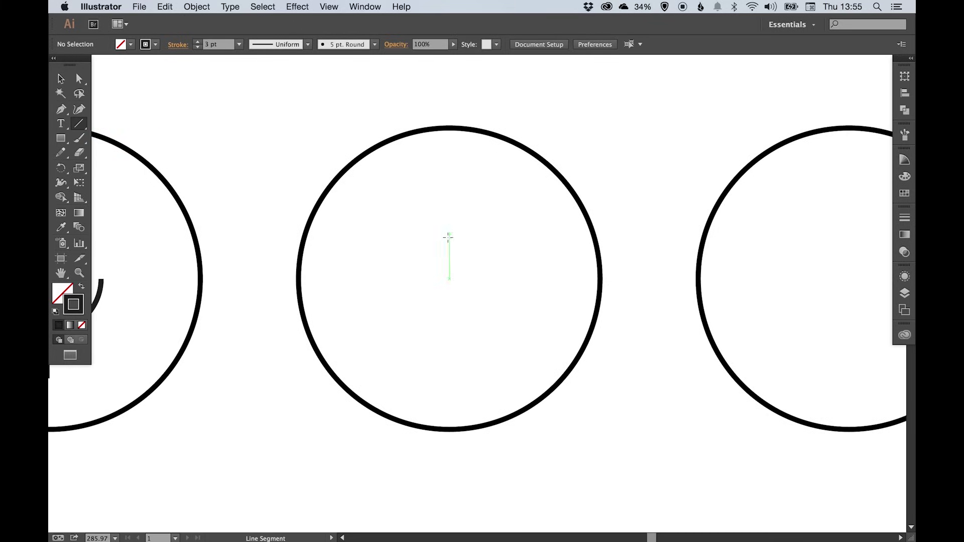
pyautogui.moveTo(420, 246); pyautogui.dragTo(505, 246)
pyautogui.press('v')
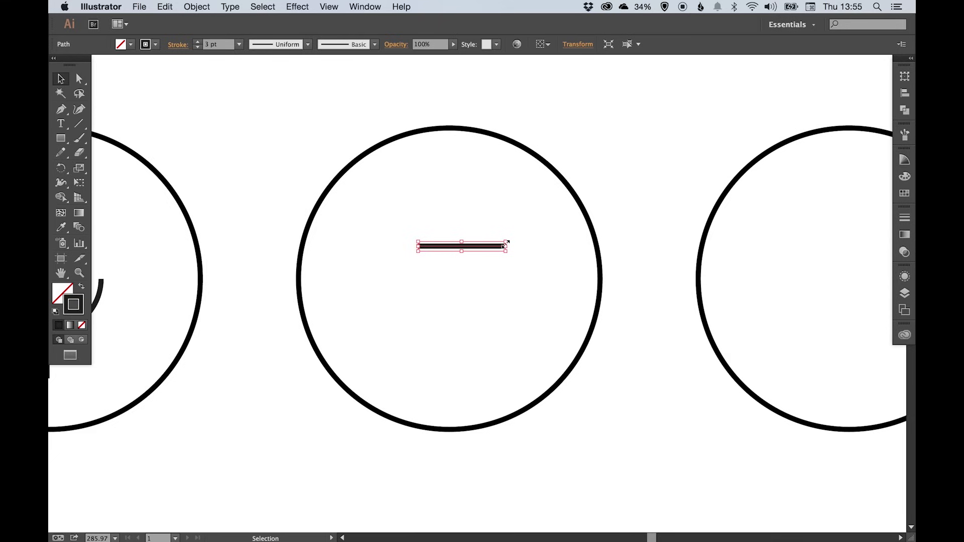
pyautogui.moveTo(506, 246); pyautogui.dragTo(522, 246)
# Copy the horizontal line straight down and repeat the duplication to make four evenly spaced lines
pyautogui.moveTo(451, 247); pyautogui.dragTo(452, 274)
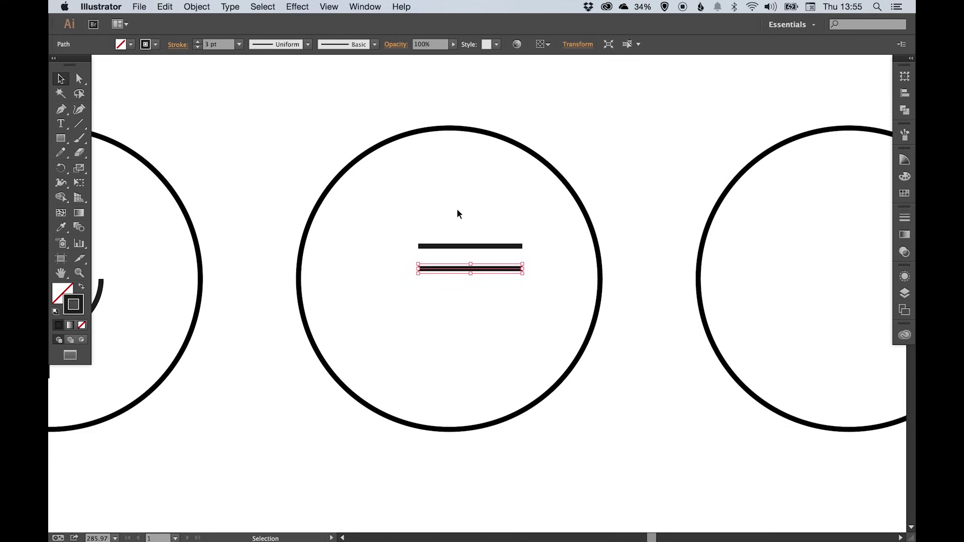
pyautogui.press('a')
pyautogui.press('super+d')
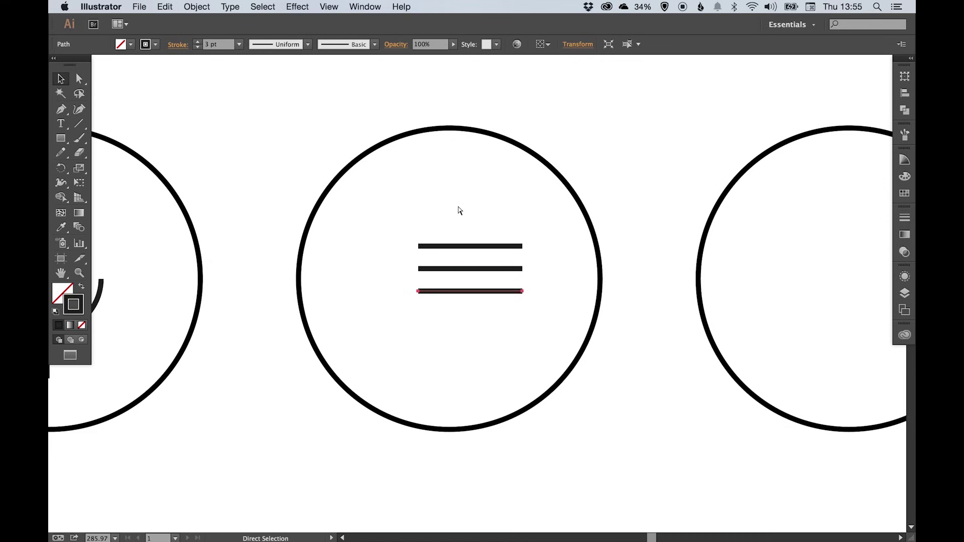
pyautogui.press('super+d')
# Spread the outer lines by moving the lowest one further down and the uppermost one slightly up
pyautogui.press('v')
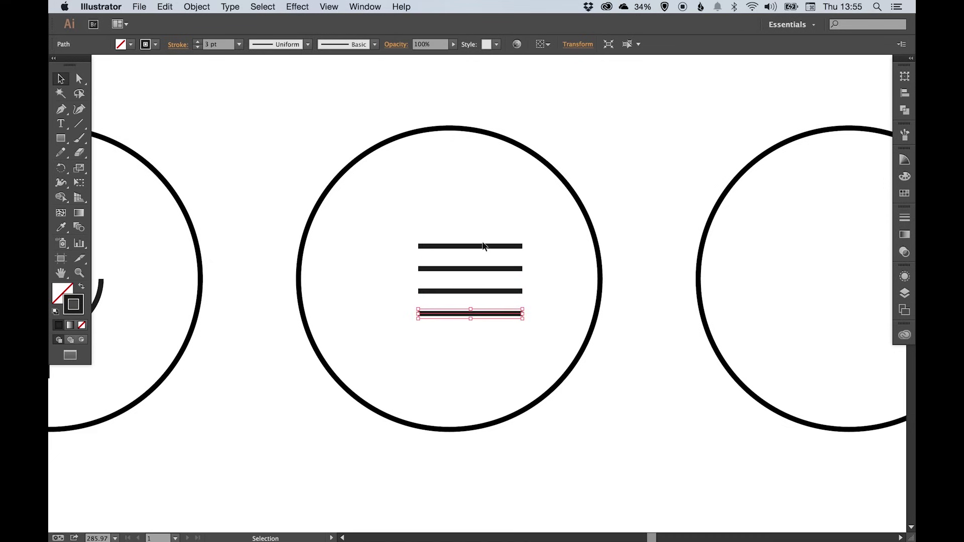
pyautogui.moveTo(450, 209); pyautogui.dragTo(490, 342)
pyautogui.moveTo(473, 162); pyautogui.dragTo(465, 243)
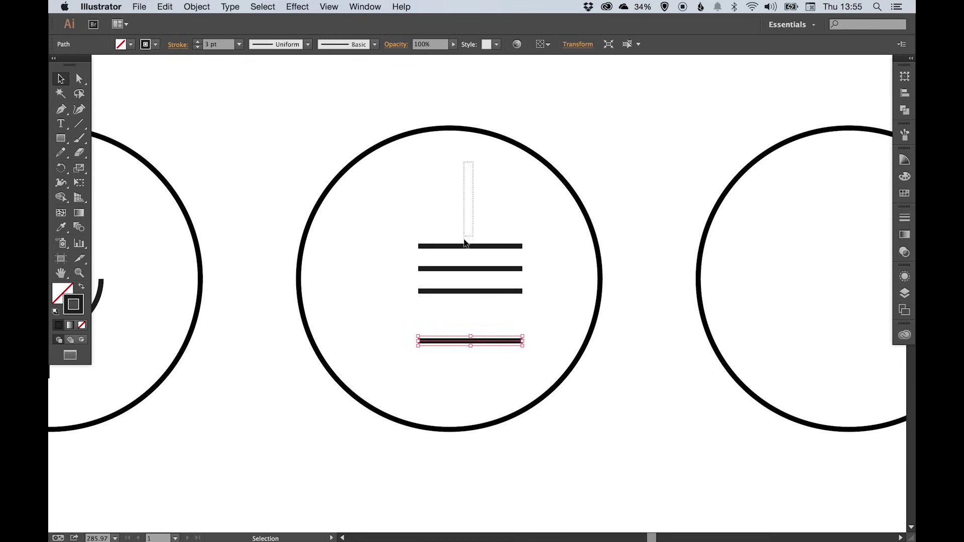
pyautogui.moveTo(475, 209); pyautogui.dragTo(475, 210)
pyautogui.moveTo(475, 250); pyautogui.dragTo(477, 242)
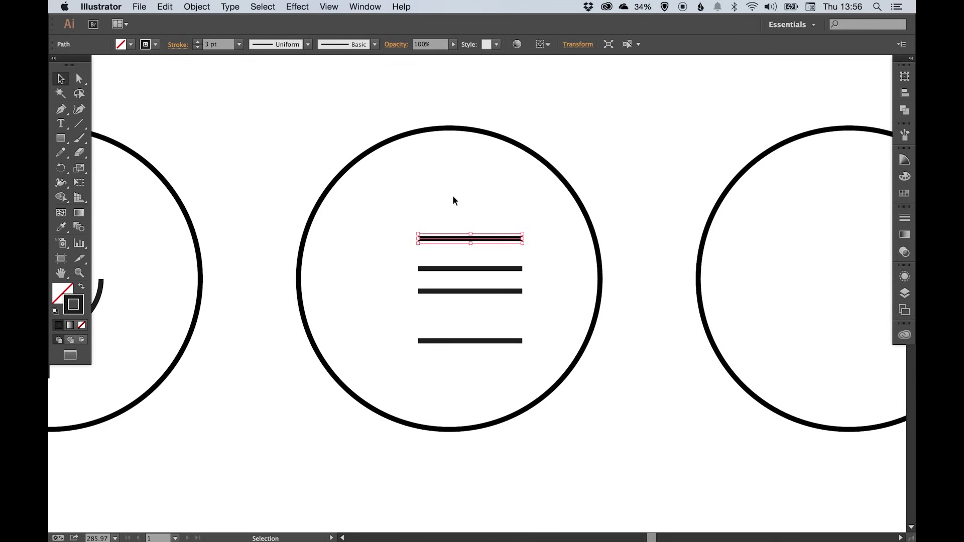
# Distribute all four lines evenly by their vertical centres and deselect them
pyautogui.moveTo(453, 197); pyautogui.dragTo(479, 379)
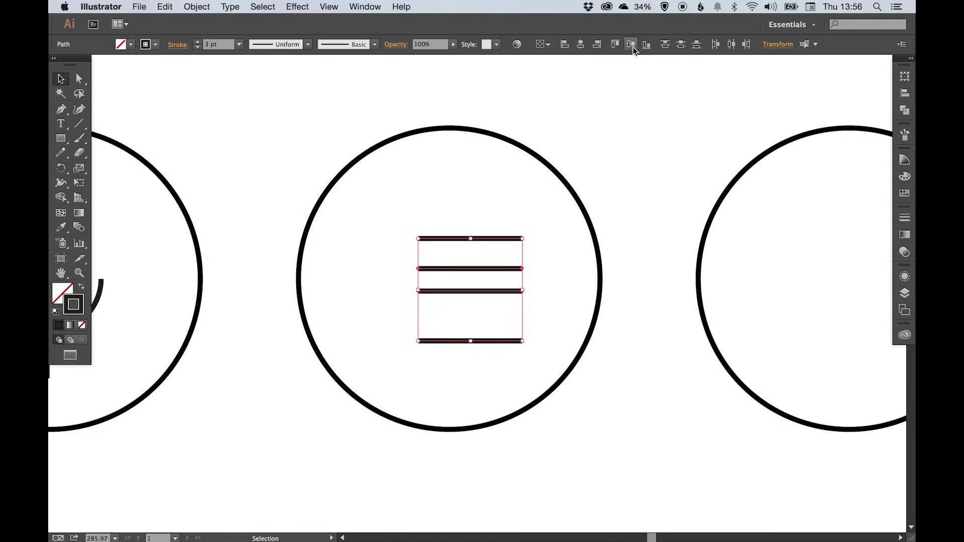
pyautogui.click(905, 96)
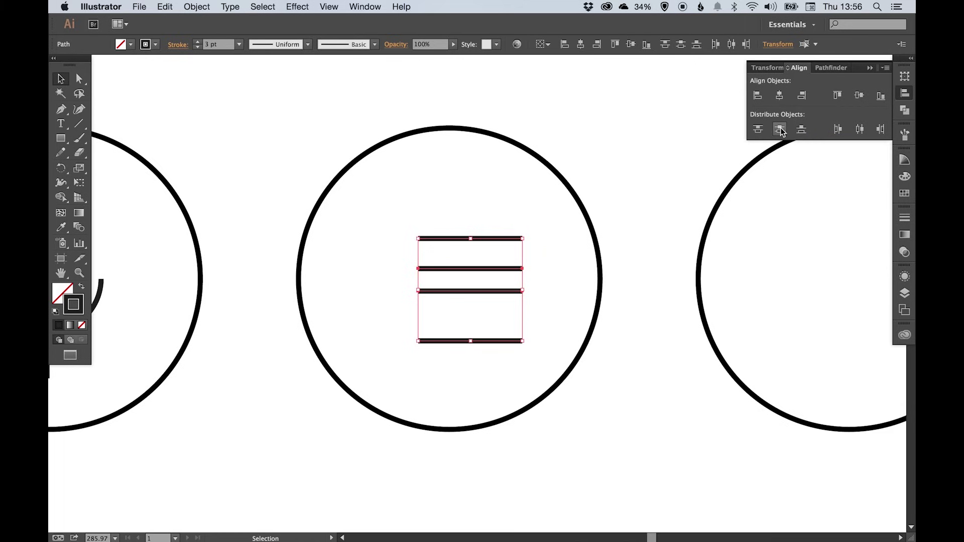
pyautogui.click(780, 130)
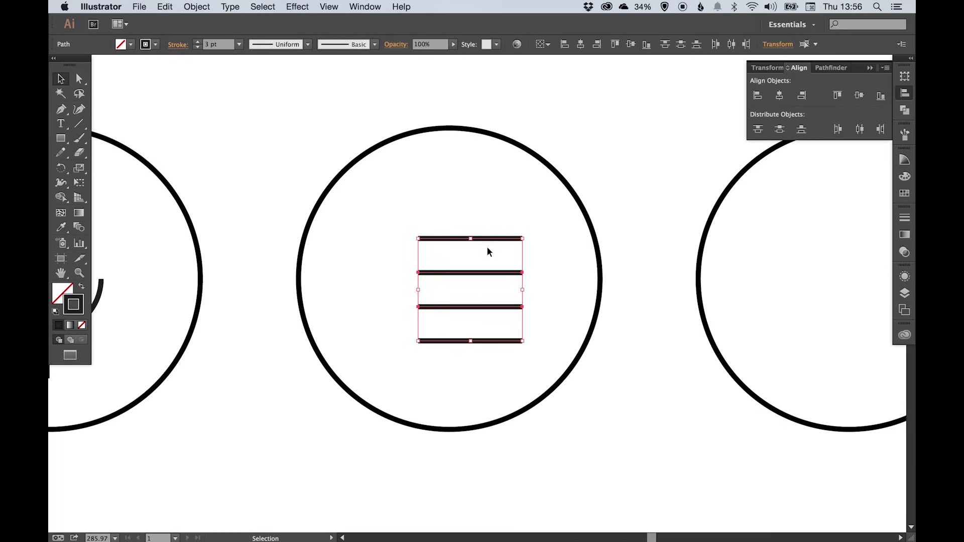
pyautogui.click(905, 94)
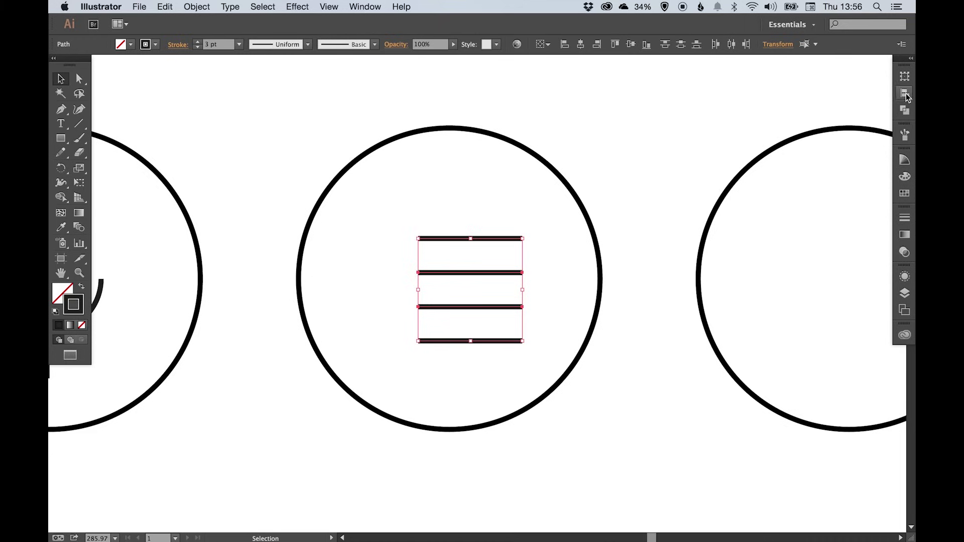
pyautogui.click(471, 200)
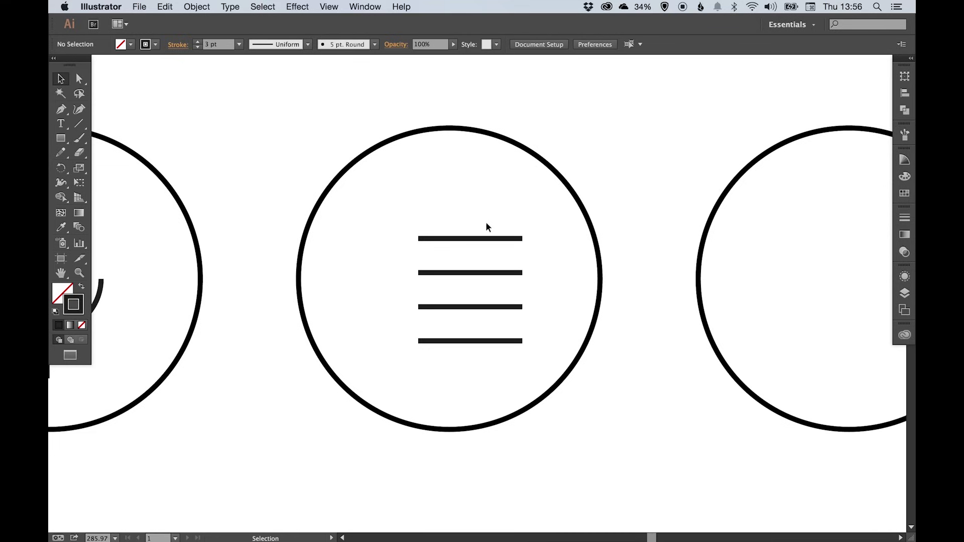
# Move the four lines together slightly up and to the right within the icon circle
pyautogui.moveTo(465, 224); pyautogui.dragTo(507, 346)
pyautogui.moveTo(486, 241); pyautogui.dragTo(493, 234)
pyautogui.click(489, 195)
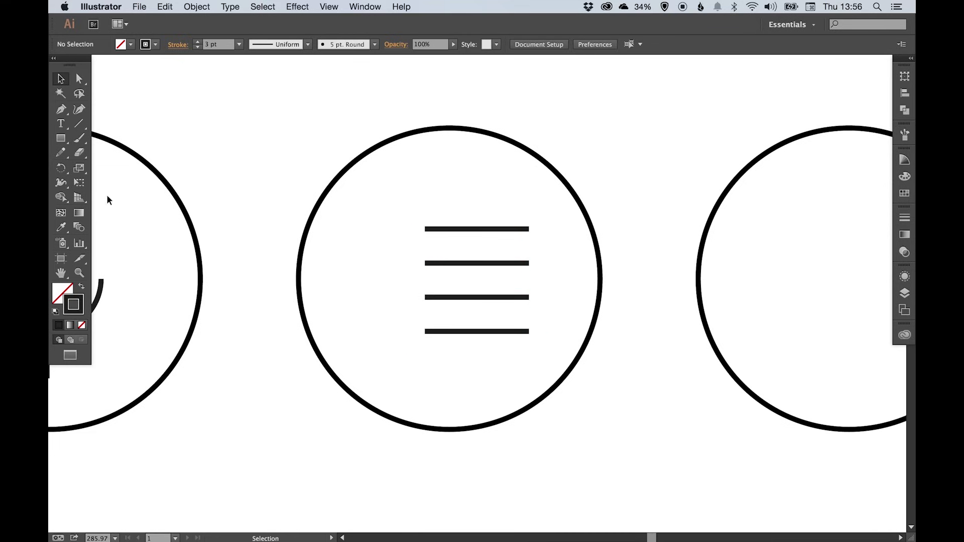
# Add a small solid black circle without stroke as a bullet before the left end of each of the four lines
pyautogui.click(62, 139)
pyautogui.moveTo(62, 140); pyautogui.dragTo(92, 169)
pyautogui.moveTo(385, 218); pyautogui.dragTo(405, 332)
pyautogui.press('v')
pyautogui.click(82, 286)
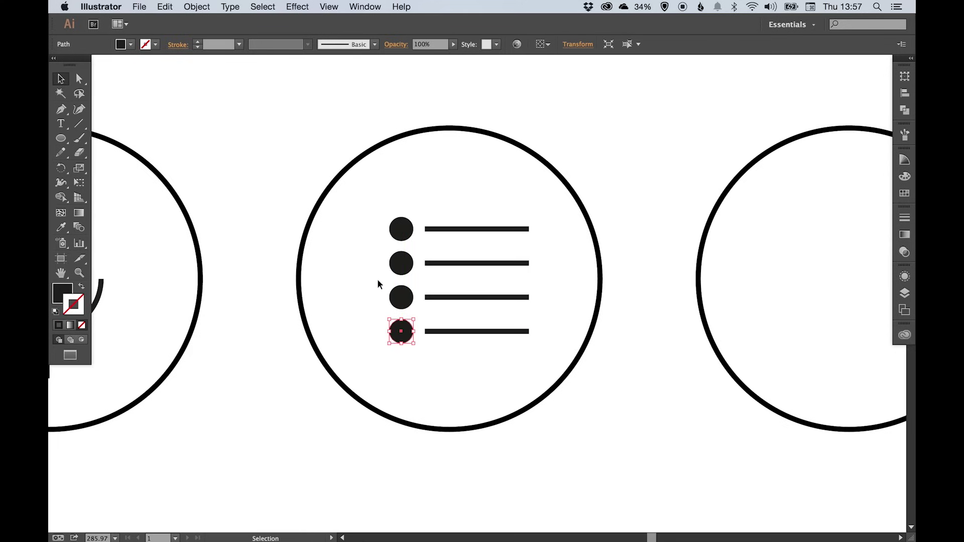
pyautogui.click(405, 185)
pyautogui.hscroll(3, 539, 236)
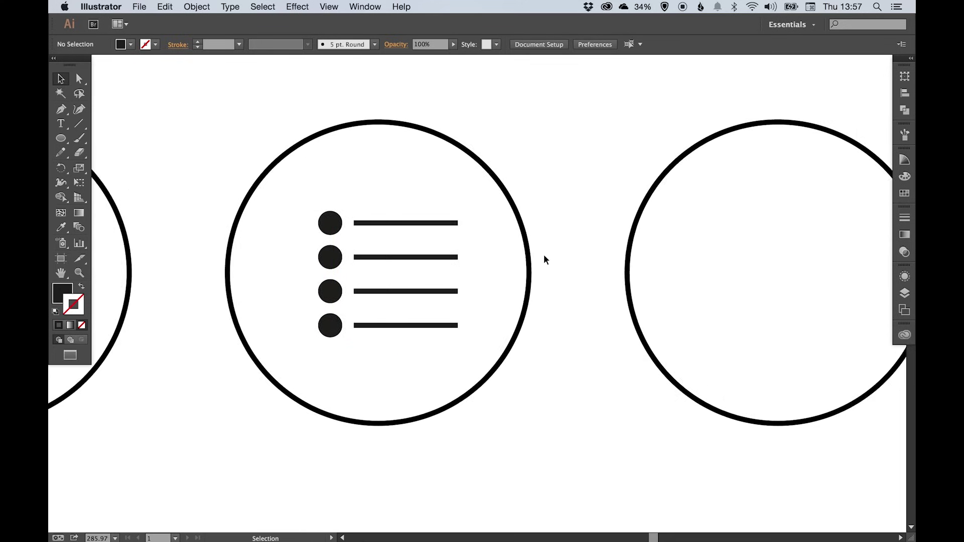
pyautogui.press('super+1')
pyautogui.hscroll(15, 452, 258)
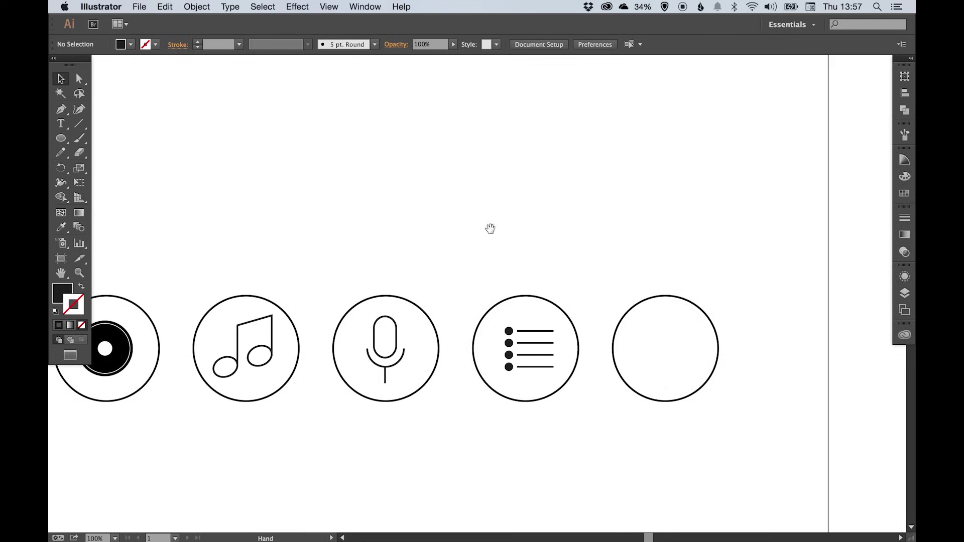
# Draw a black filled circle, about half the ring's width, in the upper middle of the empty rightmost icon ring
pyautogui.moveTo(490, 228); pyautogui.dragTo(364, 229)
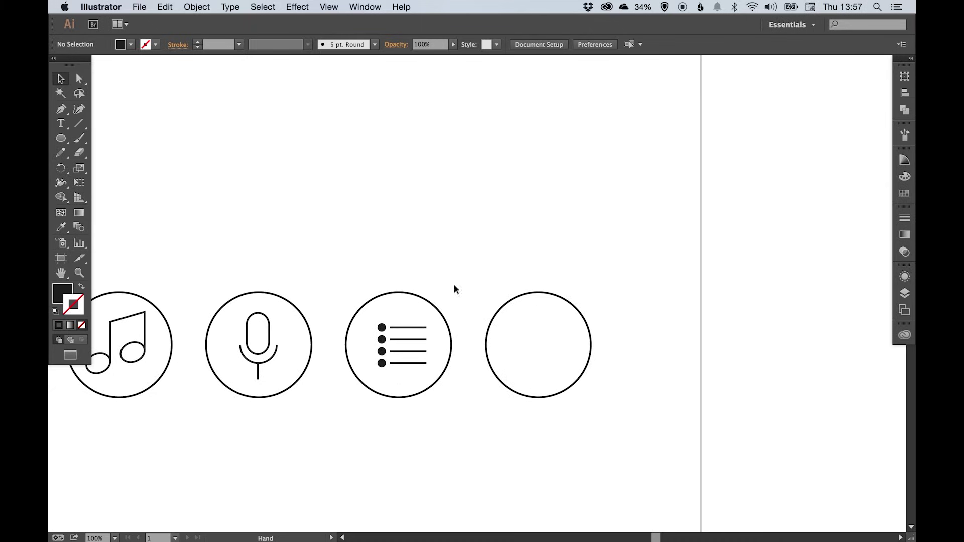
pyautogui.press('z')
pyautogui.click(538, 343)
pyautogui.click(488, 288)
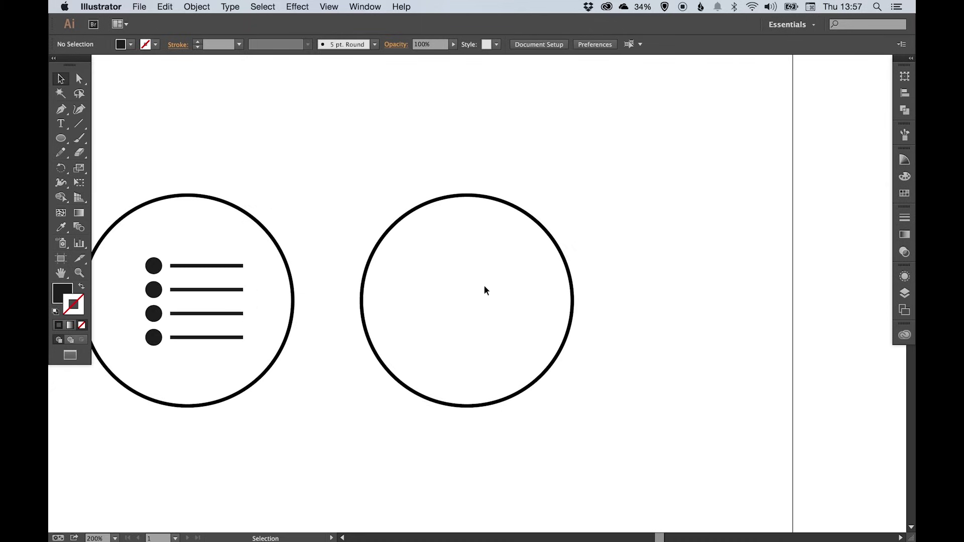
pyautogui.press('v')
pyautogui.click(59, 138)
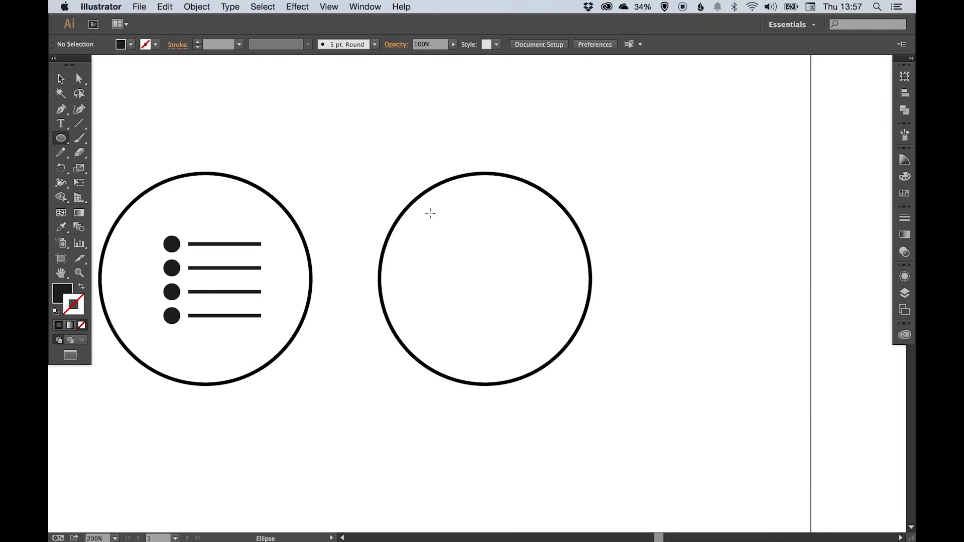
pyautogui.moveTo(430, 212); pyautogui.dragTo(538, 327)
pyautogui.press('v')
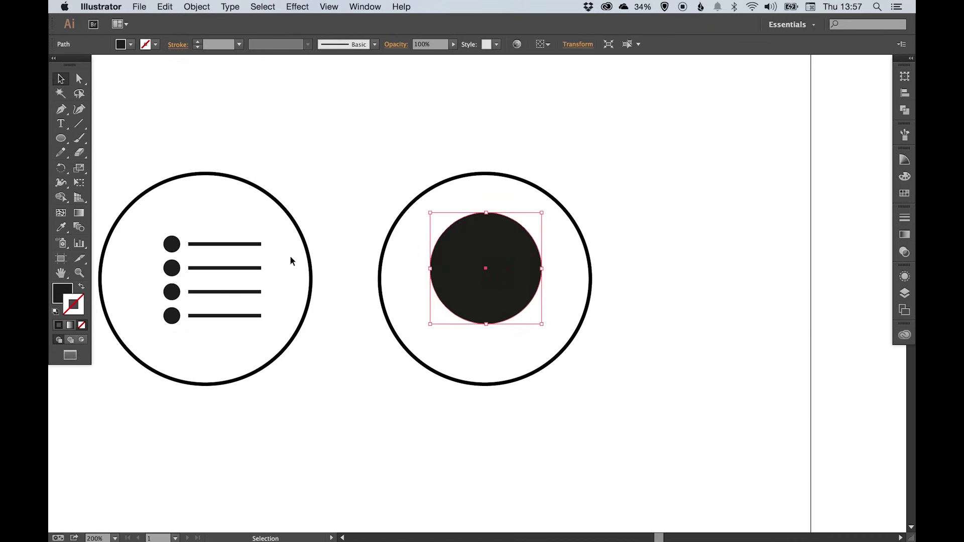
# Swap the inner circle's fill and stroke, and set its stroke weight to 3 pt
pyautogui.click(82, 288)
pyautogui.click(905, 220)
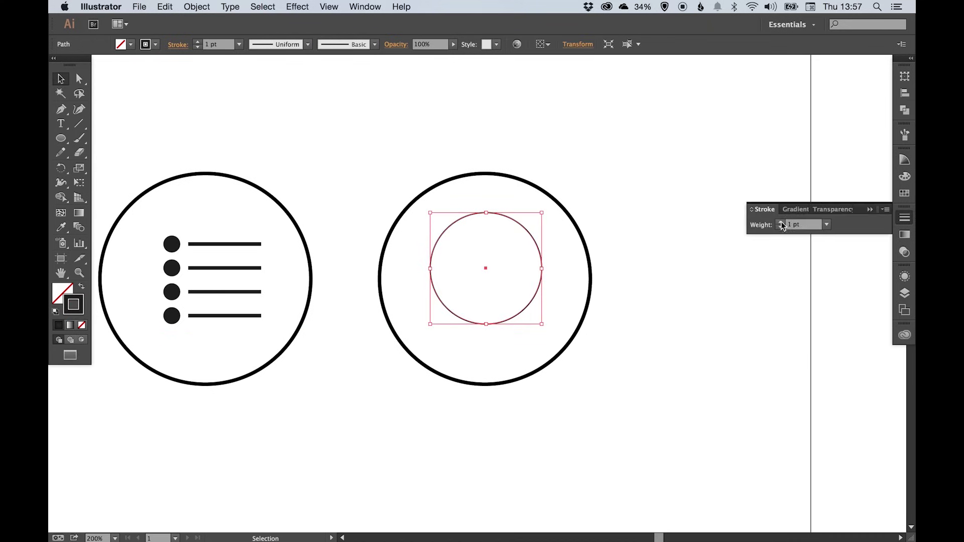
pyautogui.click(781, 223)
pyautogui.click(781, 223)
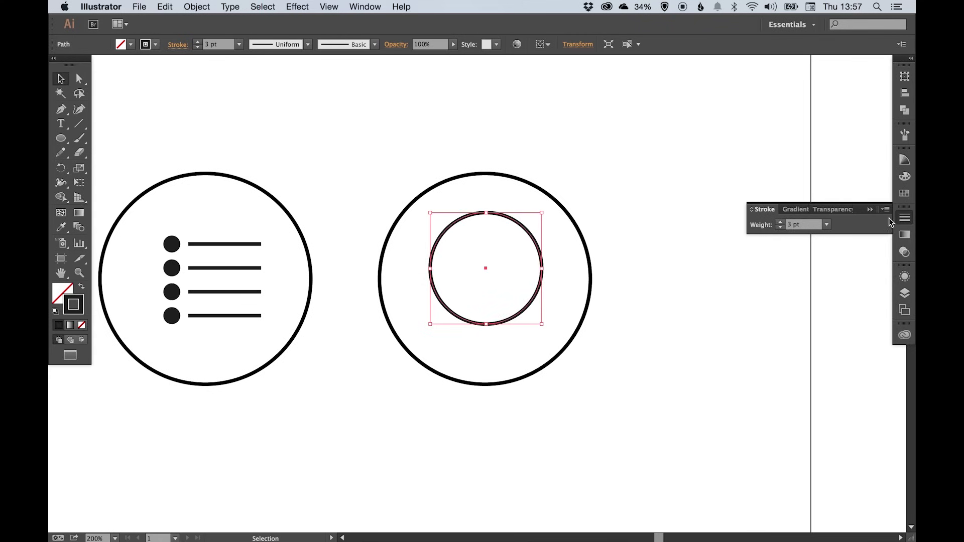
pyautogui.click(905, 217)
pyautogui.click(594, 228)
# Centre the inner circle horizontally in the icon ring and expand its fill and stroke into a shape
pyautogui.press('z')
pyautogui.click(491, 283)
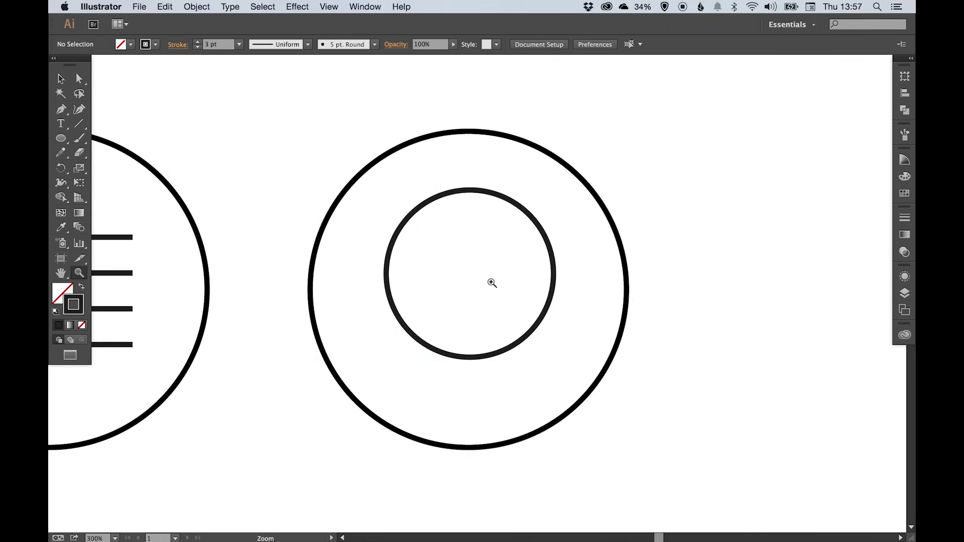
pyautogui.click(480, 290)
pyautogui.press('v')
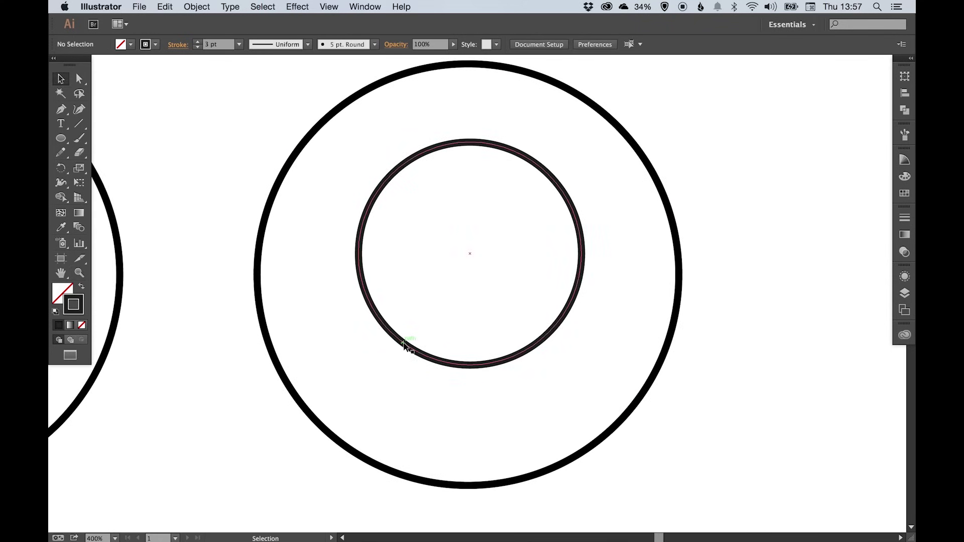
pyautogui.moveTo(402, 343); pyautogui.dragTo(400, 345)
pyautogui.click(197, 7)
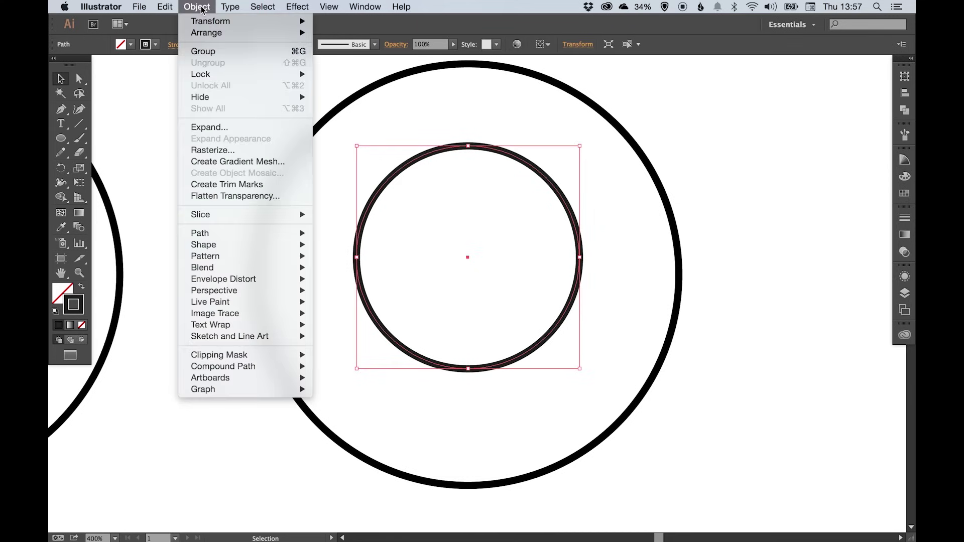
pyautogui.click(208, 127)
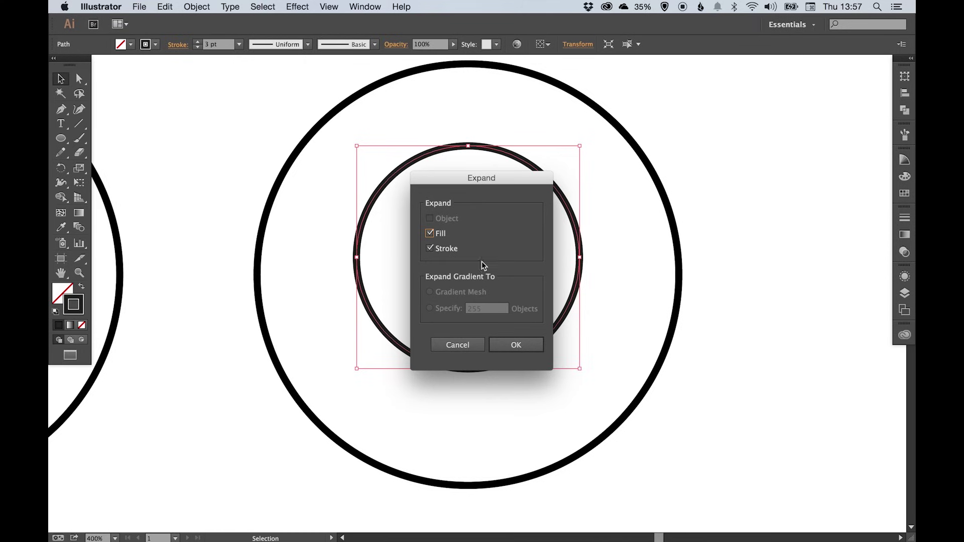
pyautogui.click(513, 344)
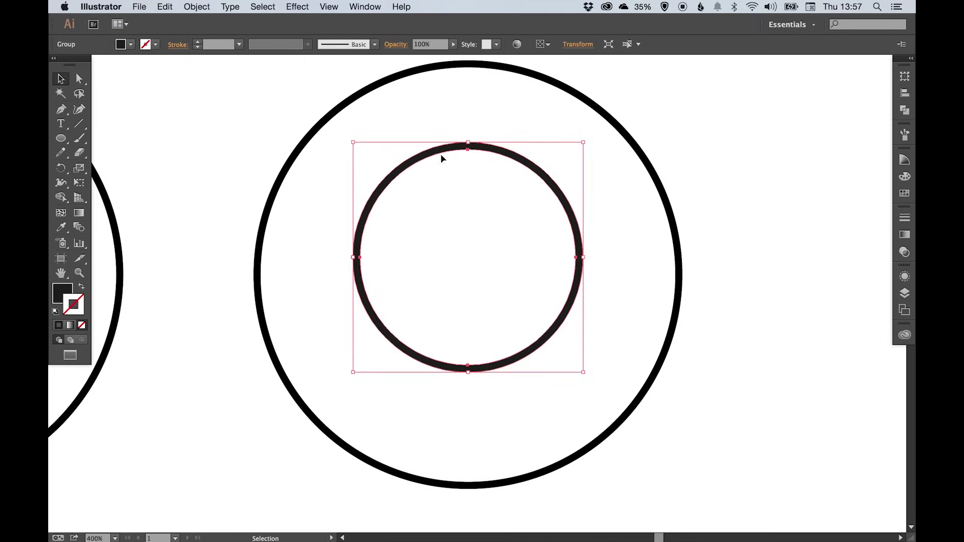
pyautogui.click(409, 167)
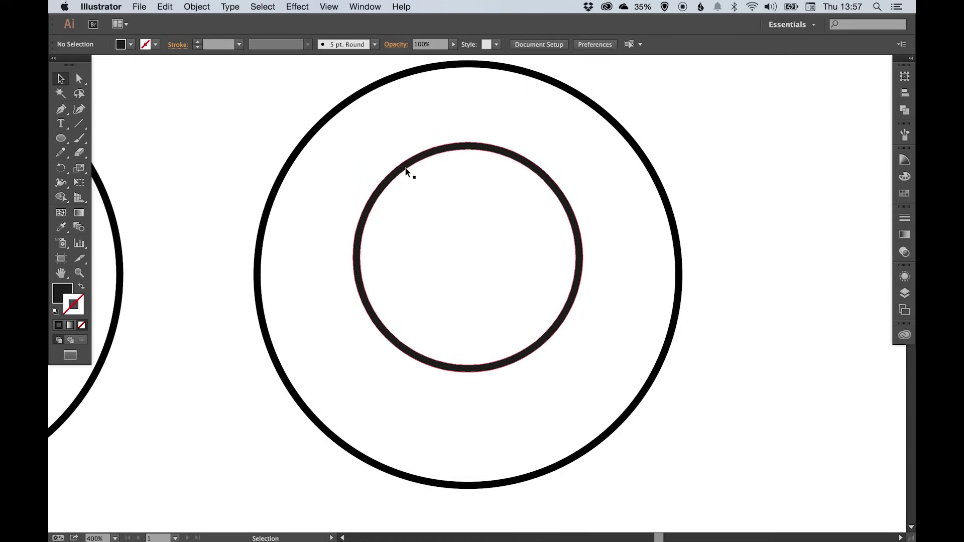
# Draw a filled rectangle about 35.5 × 9.1 mm covering the lower part of the inner circle
pyautogui.click(60, 140)
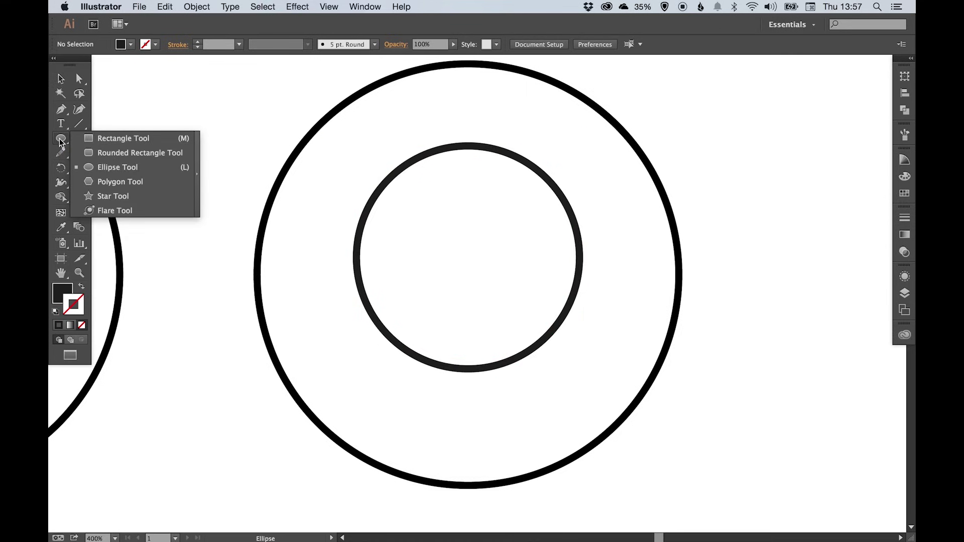
pyautogui.click(155, 138)
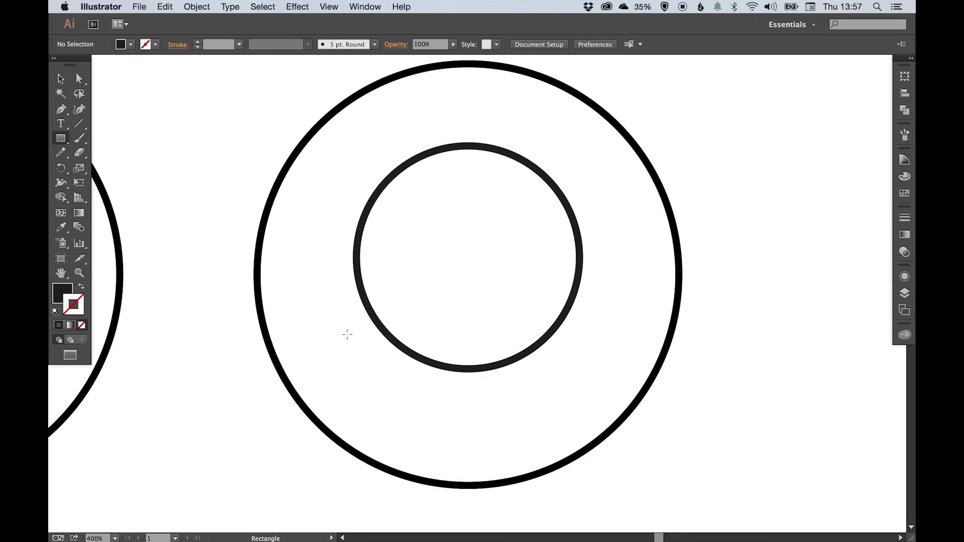
pyautogui.moveTo(347, 334); pyautogui.dragTo(589, 396)
pyautogui.press('v')
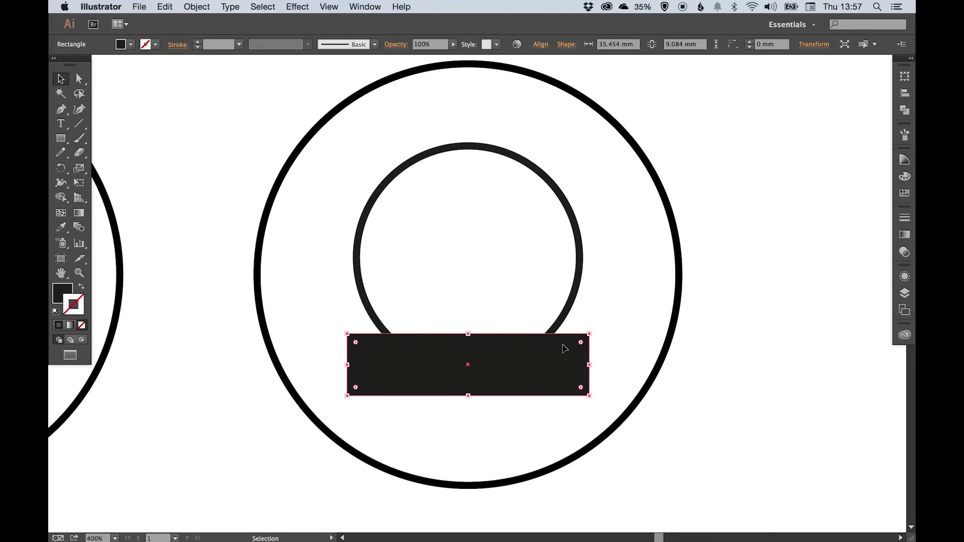
# Subtract the rectangle from the expanded inner circle with Pathfinder Minus Front, leaving an open-bottomed arc
pyautogui.moveTo(592, 295); pyautogui.dragTo(513, 350)
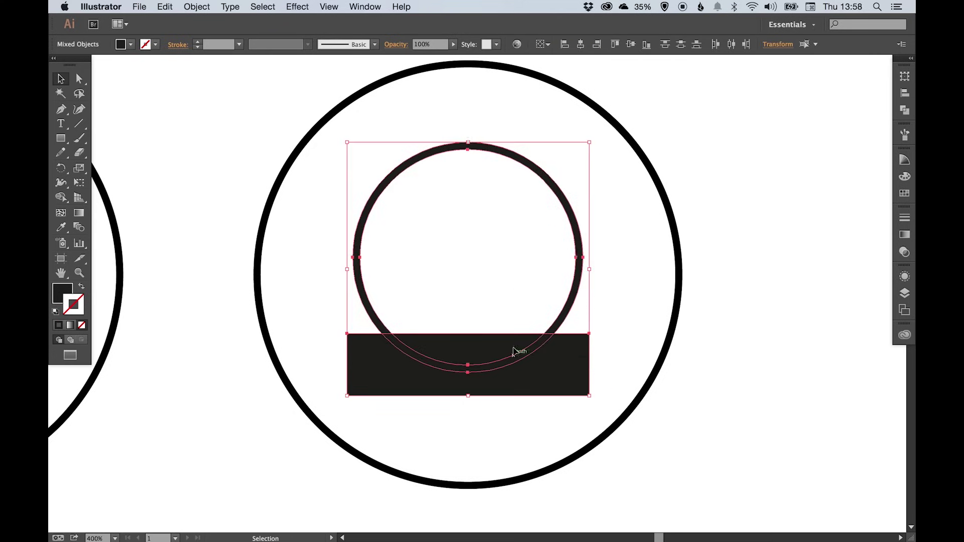
pyautogui.click(901, 110)
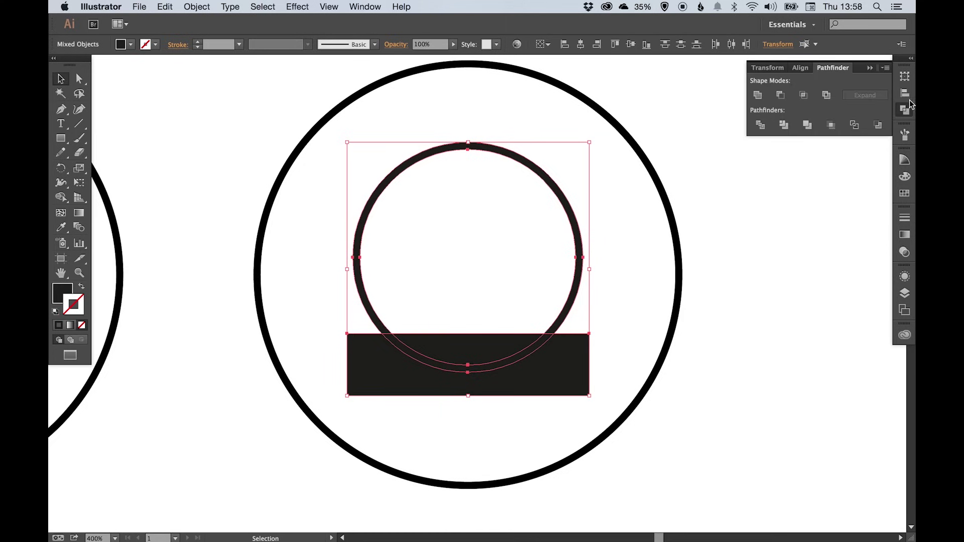
pyautogui.click(781, 96)
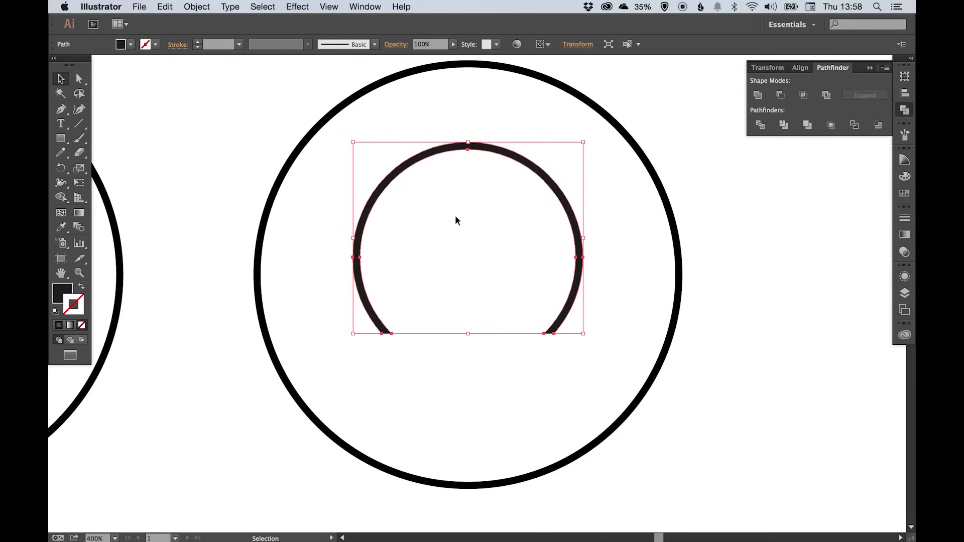
pyautogui.click(904, 110)
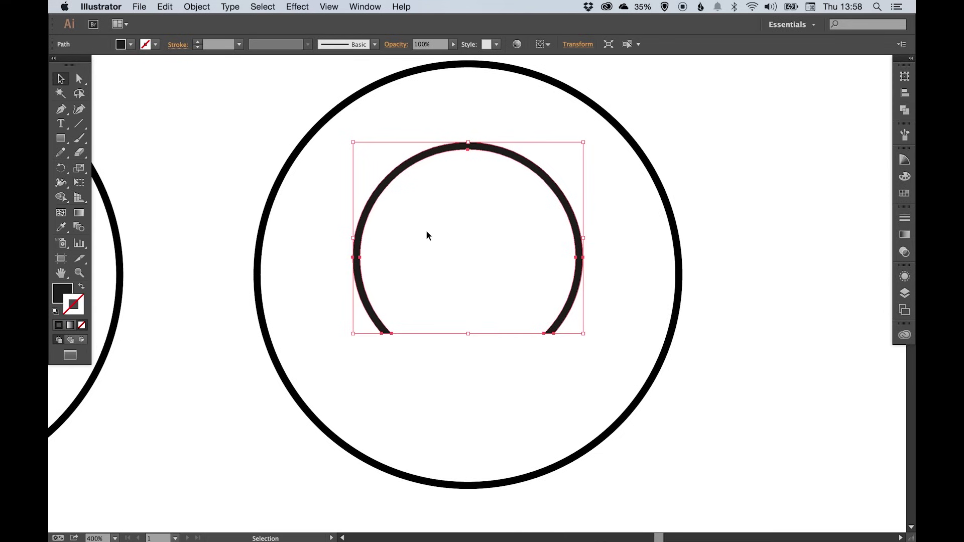
pyautogui.press('super+shift+a')
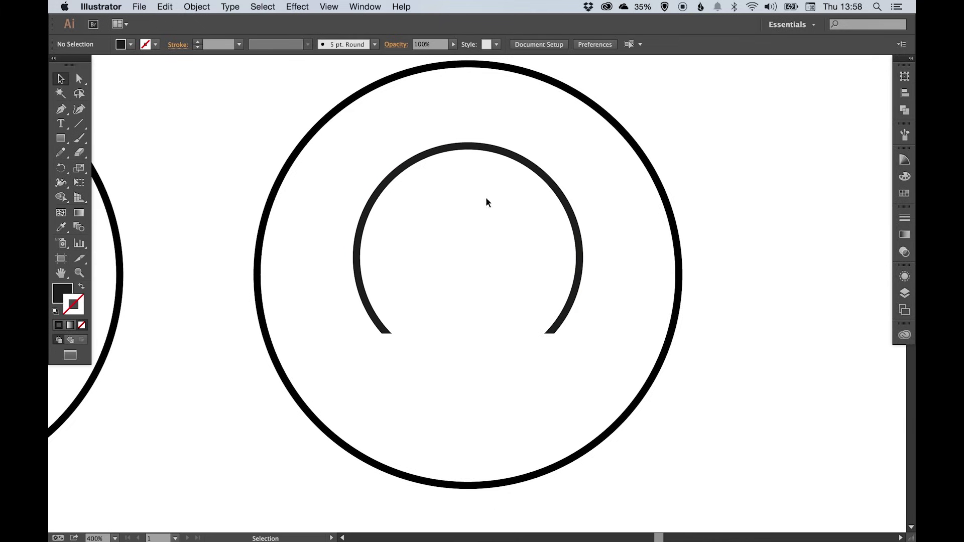
# Draw a filled upright rectangle about 4.6 × 8.8 mm inside the arc's lower left and widen it to about 5.2 mm
pyautogui.click(64, 140)
pyautogui.moveTo(423, 261); pyautogui.dragTo(455, 321)
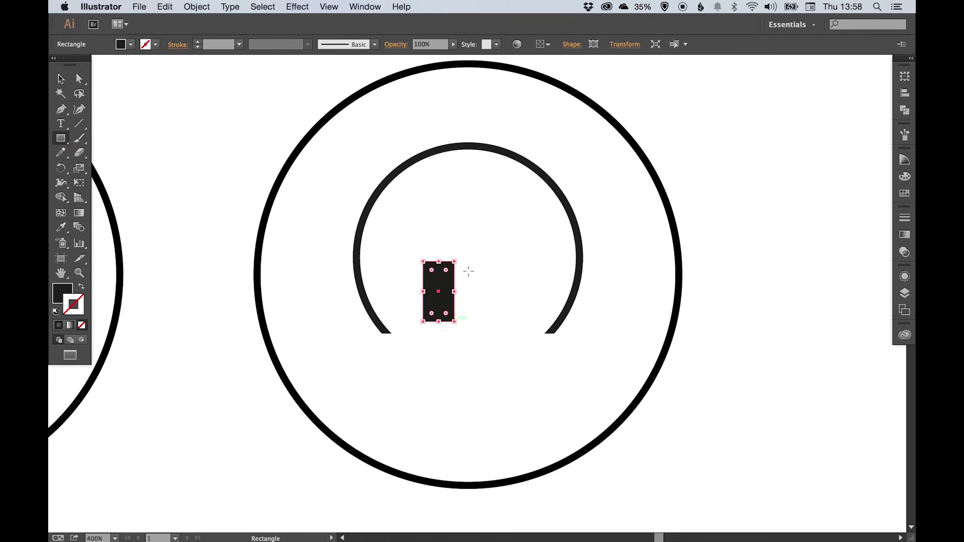
pyautogui.press('v')
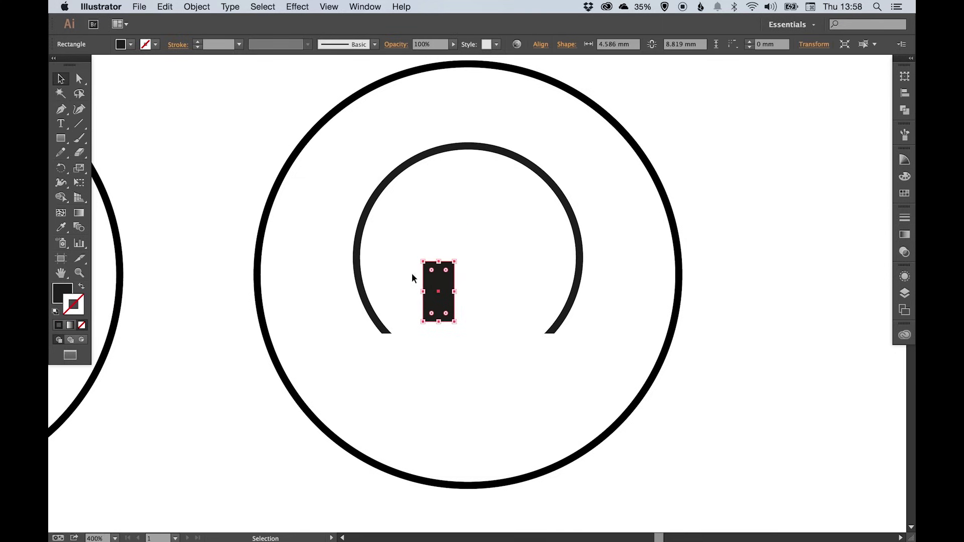
pyautogui.moveTo(305, 211); pyautogui.dragTo(459, 323)
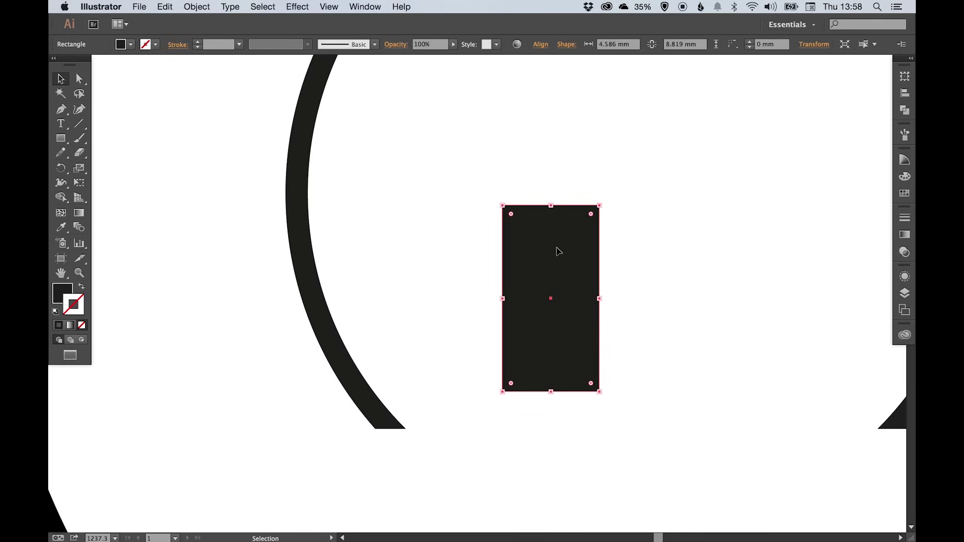
pyautogui.moveTo(559, 251); pyautogui.dragTo(551, 270)
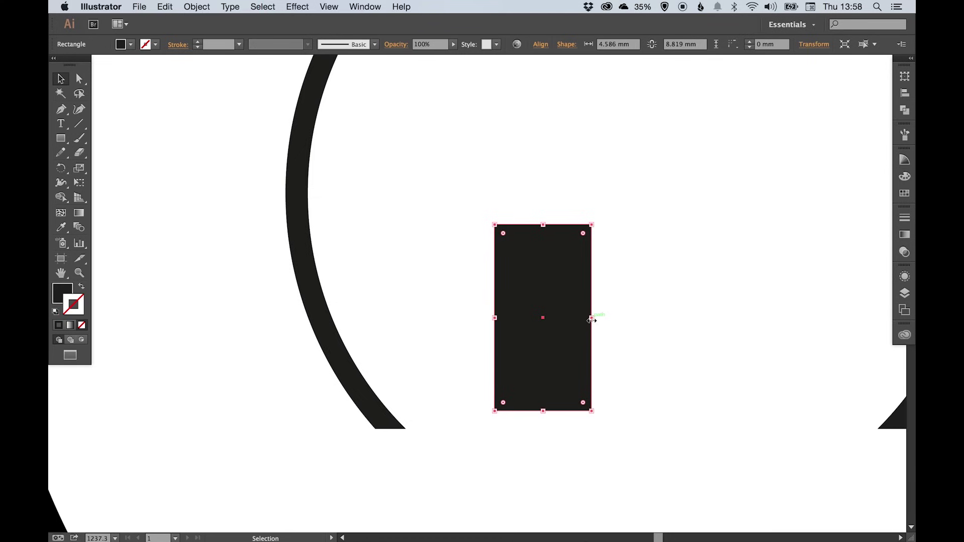
pyautogui.moveTo(591, 319); pyautogui.dragTo(603, 319)
# Apply the Round Corners effect to the small rectangle with a radius of 3 mm
pyautogui.click(297, 7)
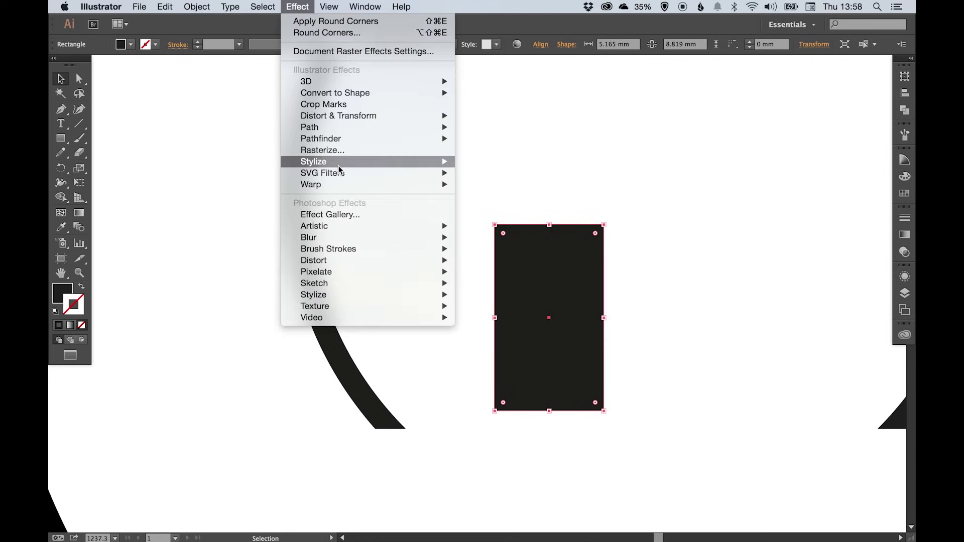
pyautogui.moveTo(339, 166)
pyautogui.click(523, 206)
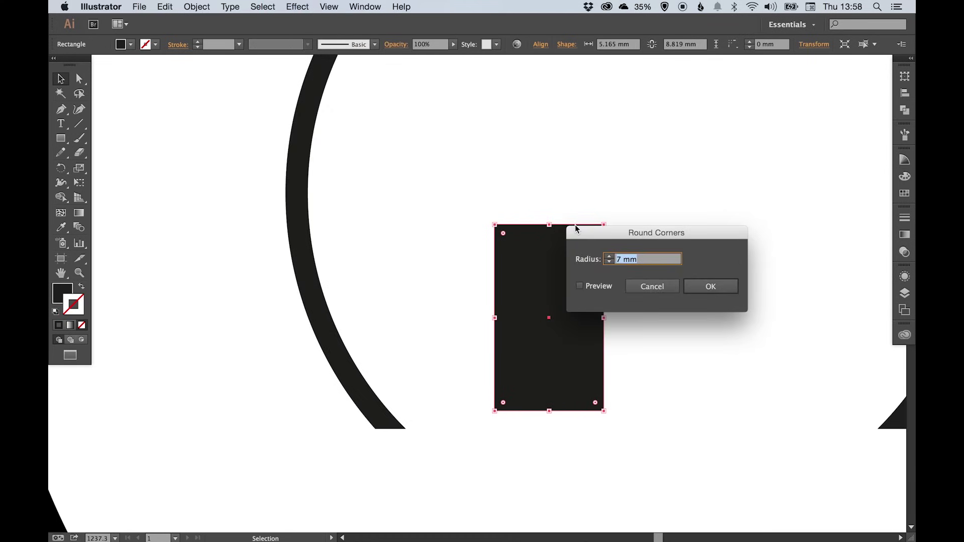
pyautogui.click(607, 286)
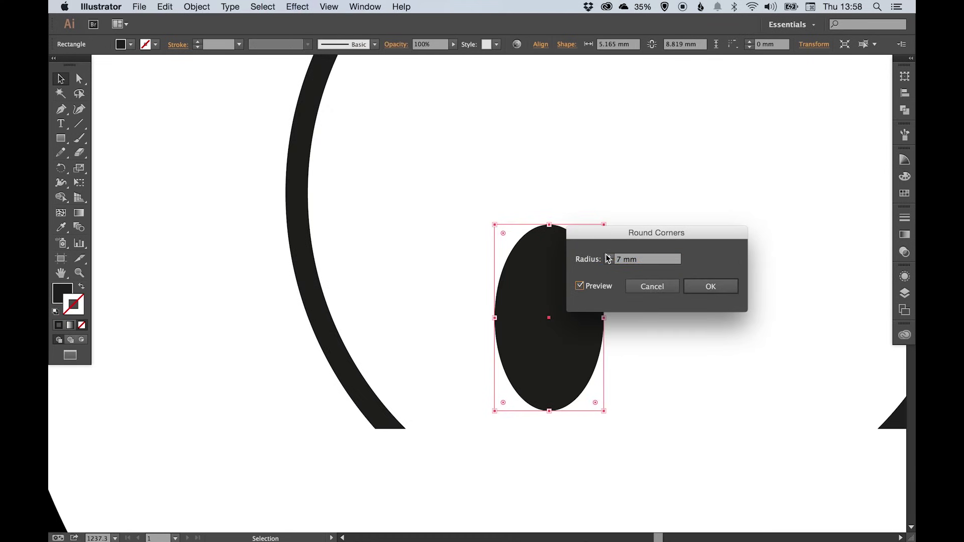
pyautogui.click(609, 258)
pyautogui.press('Up')
pyautogui.click(609, 263)
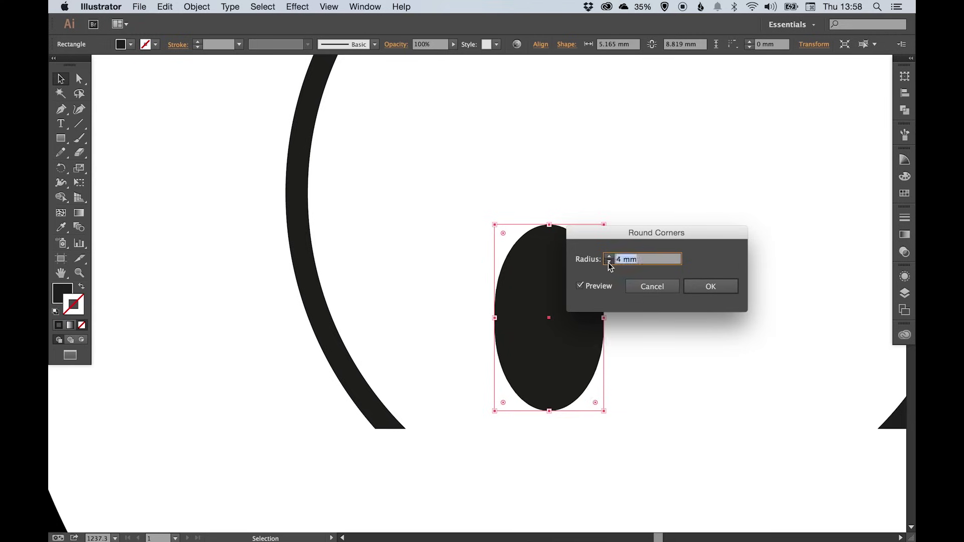
pyautogui.click(608, 255)
pyautogui.click(608, 256)
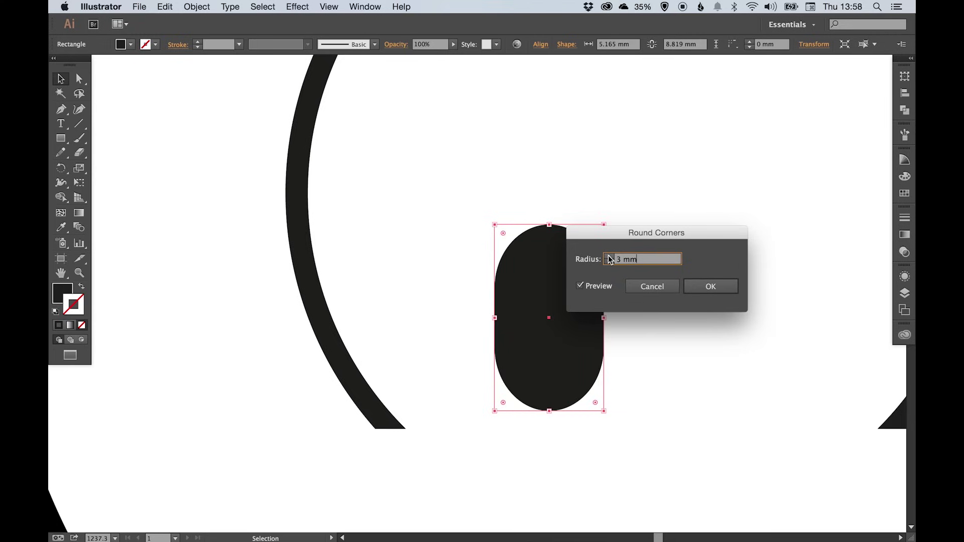
pyautogui.click(719, 286)
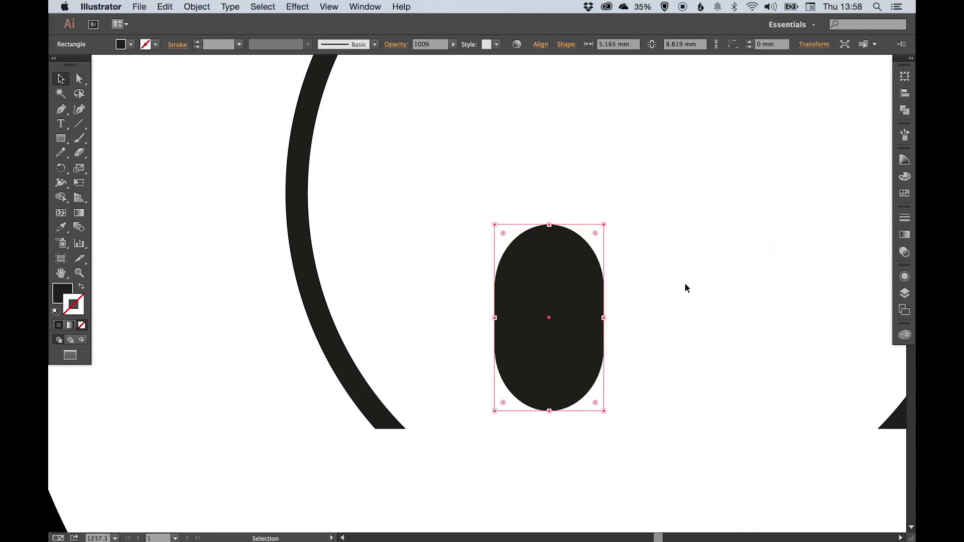
# Widen the rounded rectangle to about 6.3 mm and expand its appearance into an editable path
pyautogui.moveTo(494, 319); pyautogui.dragTo(469, 318)
pyautogui.moveTo(511, 294); pyautogui.dragTo(491, 286)
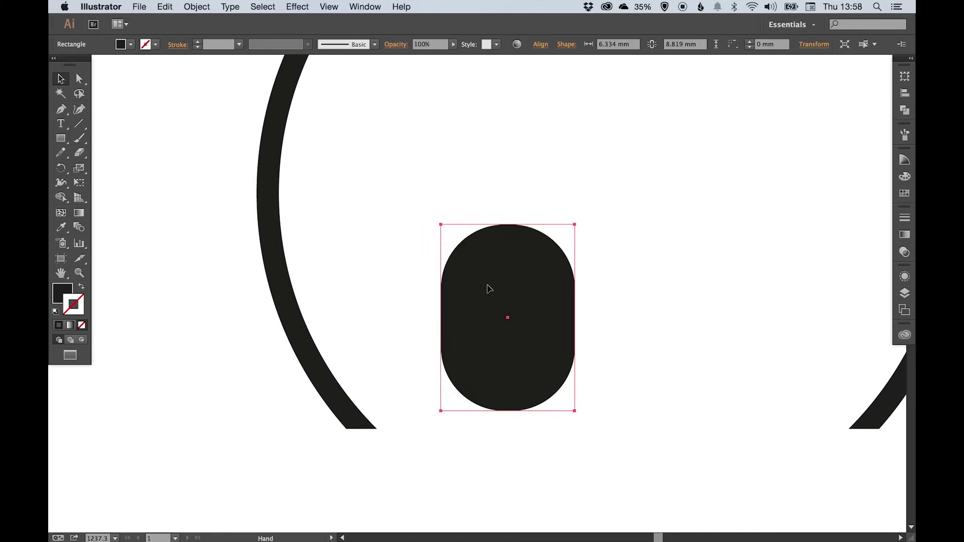
pyautogui.press('super+shift+a')
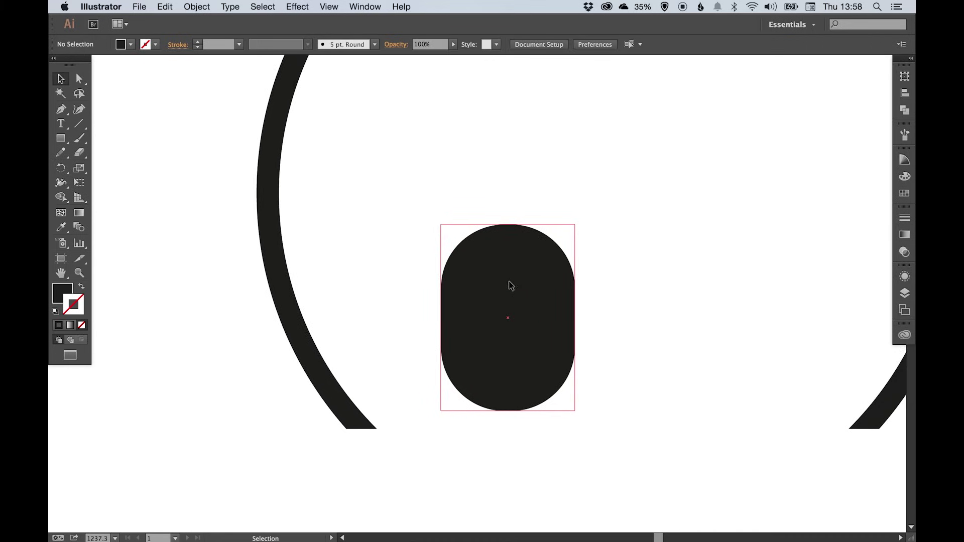
pyautogui.click(510, 282)
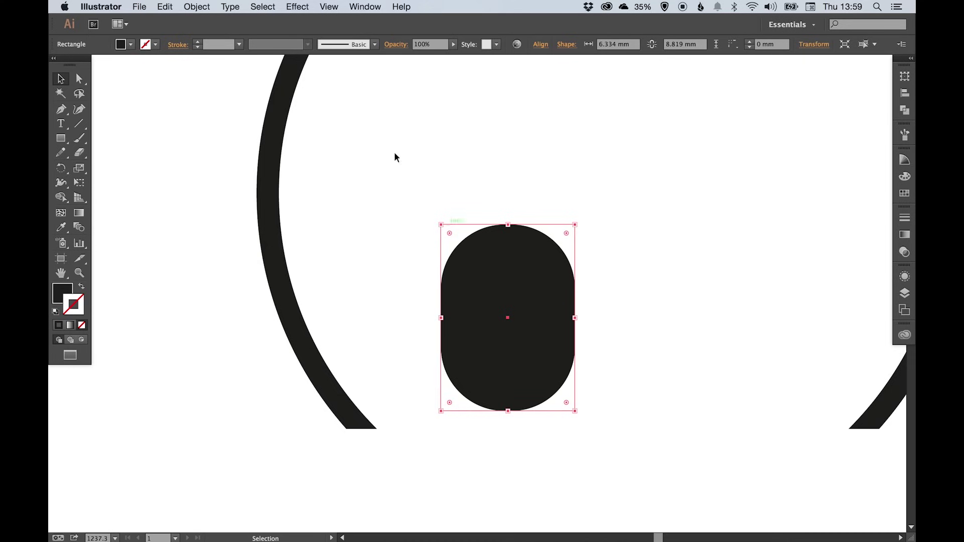
pyautogui.click(196, 6)
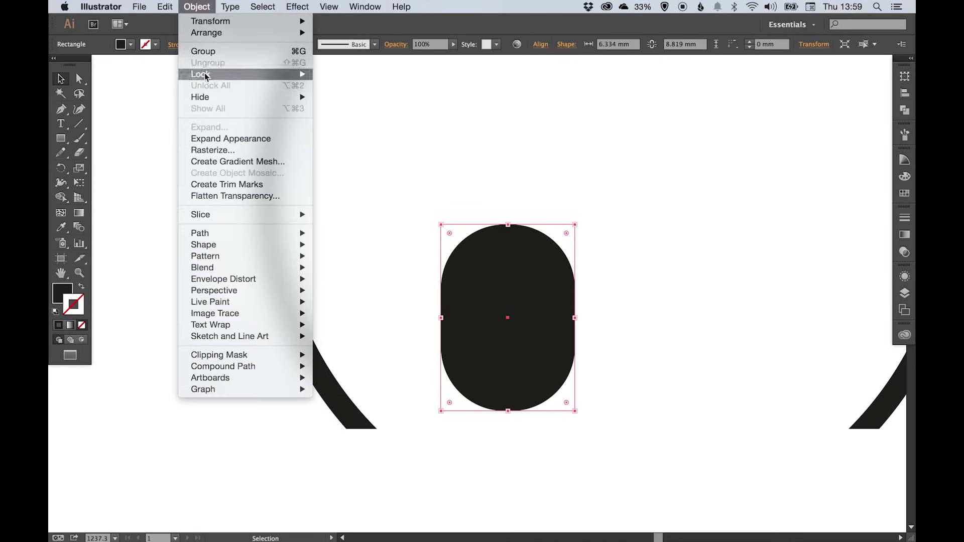
pyautogui.click(214, 140)
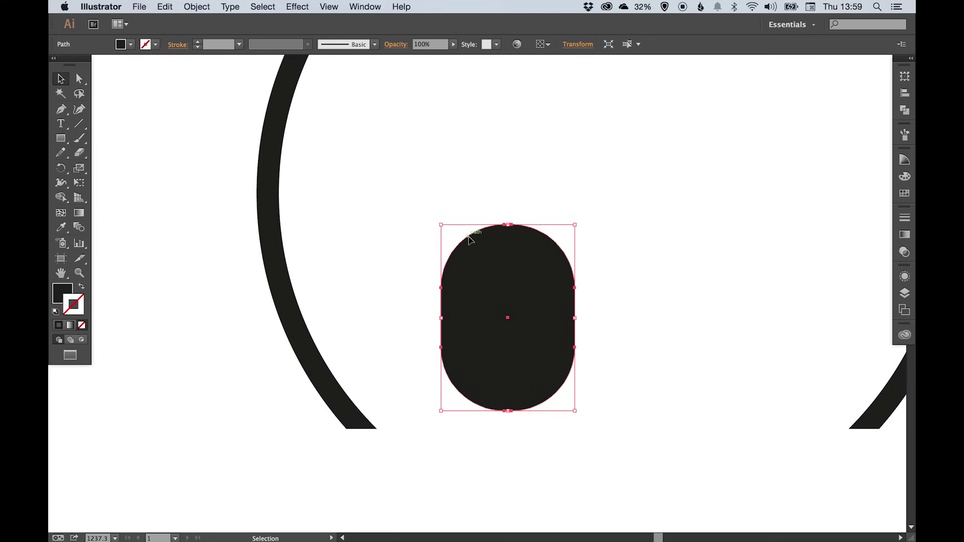
# Align the rounded shape's two inner left anchor points, upper and lower, with the horizontal position of its left edge
pyautogui.click(506, 137)
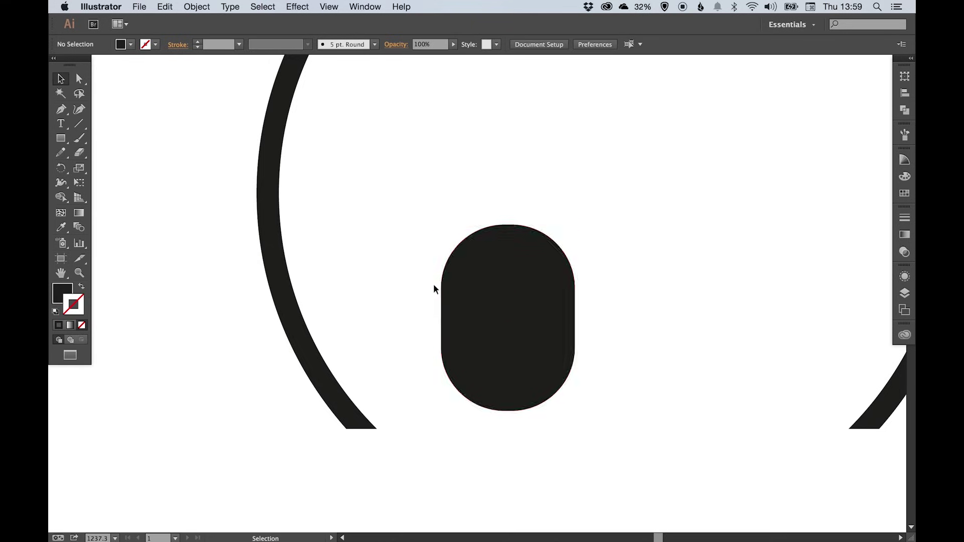
pyautogui.press('a')
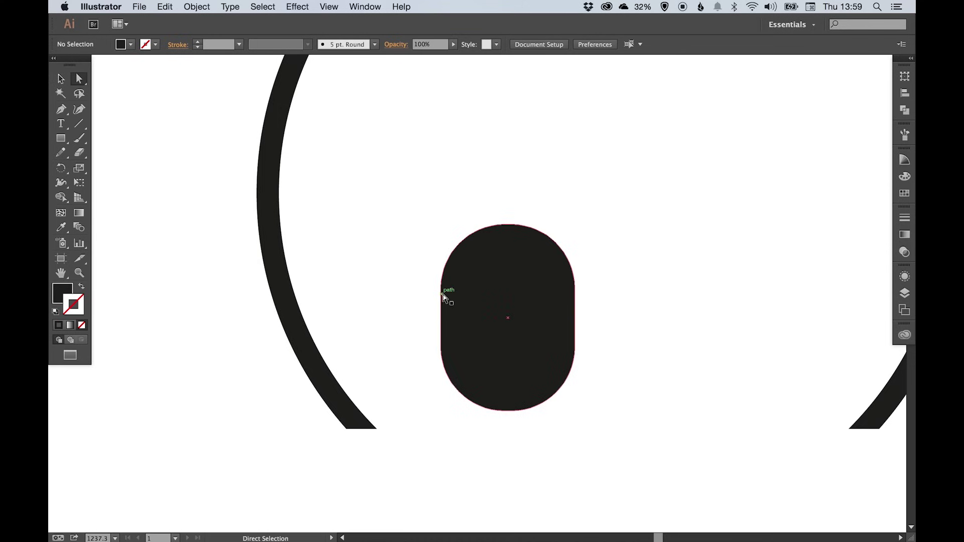
pyautogui.click(503, 225)
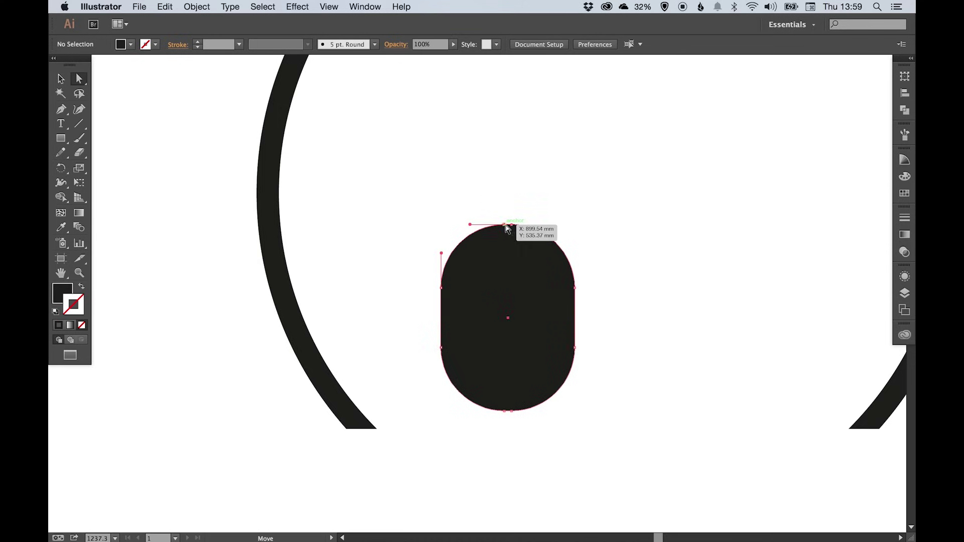
pyautogui.keyDown('shift'); pyautogui.click(504, 411); pyautogui.keyUp('shift')
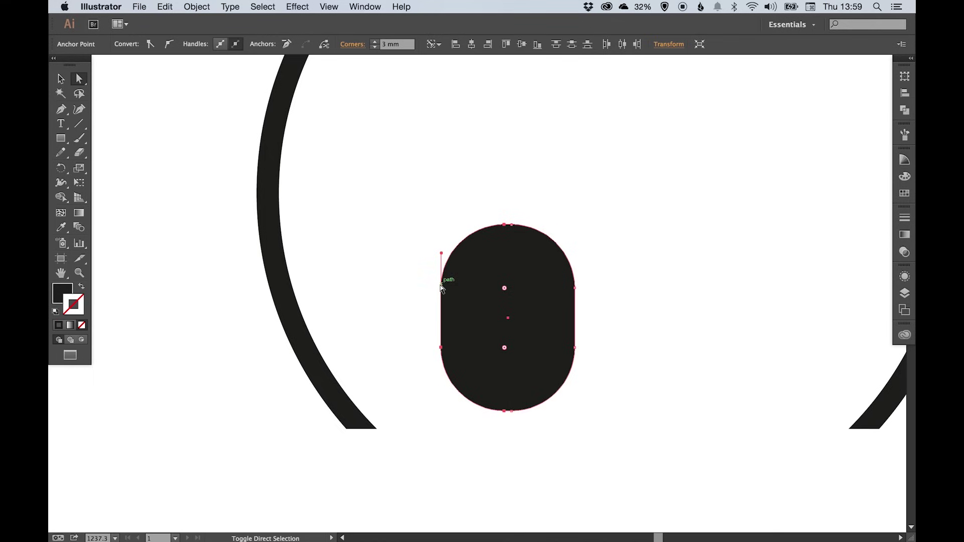
pyautogui.click(455, 46)
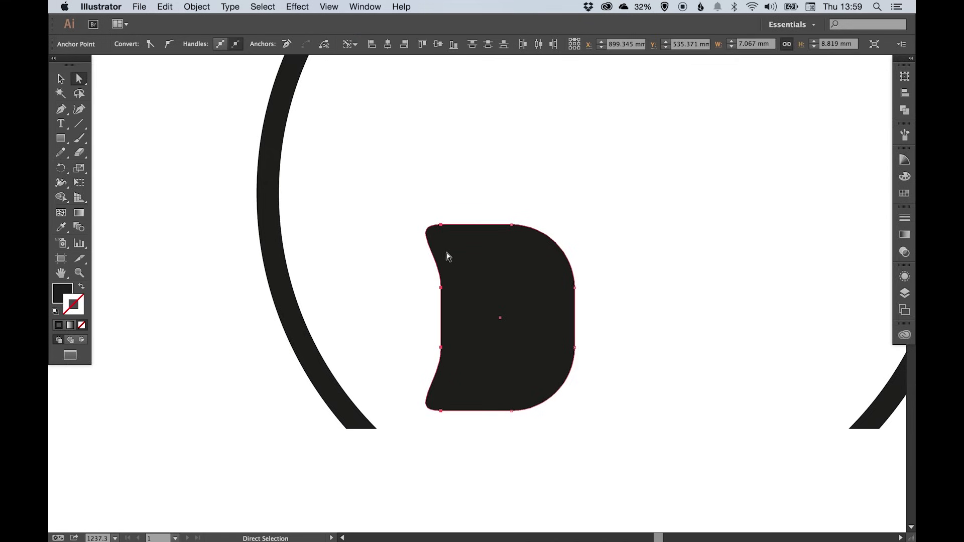
# Pull the protruding curve handles at the shape's two left corners onto the left edge to make both corners square
pyautogui.click(432, 259)
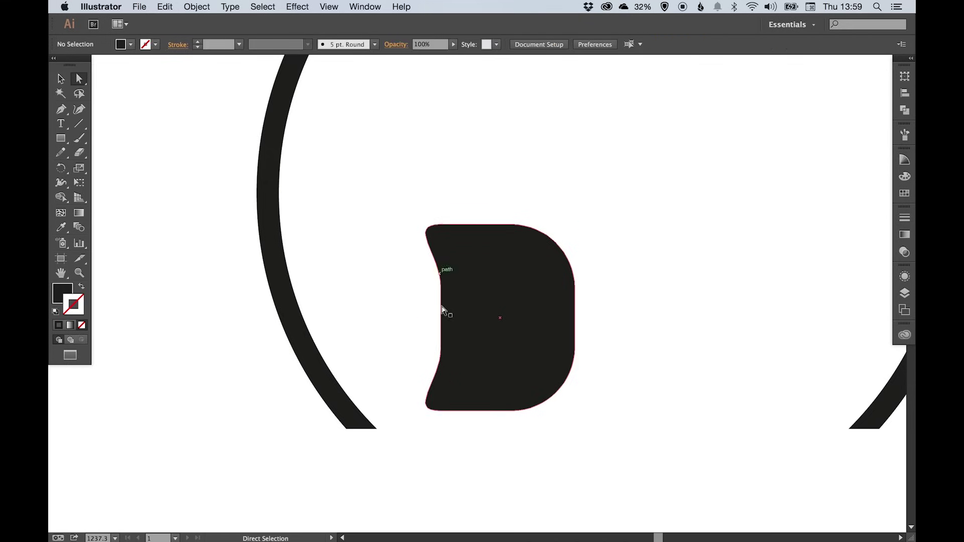
pyautogui.click(438, 229)
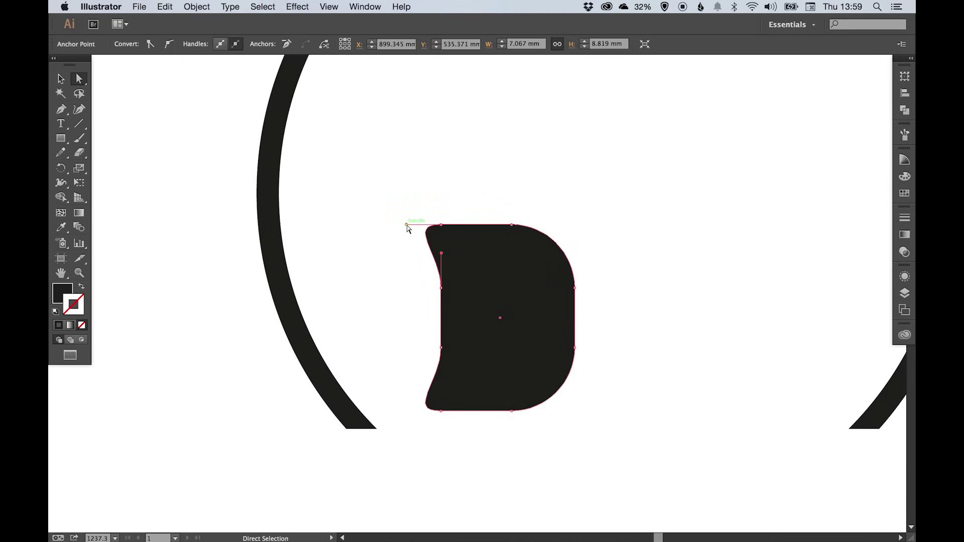
pyautogui.moveTo(407, 225); pyautogui.dragTo(441, 288)
pyautogui.click(431, 402)
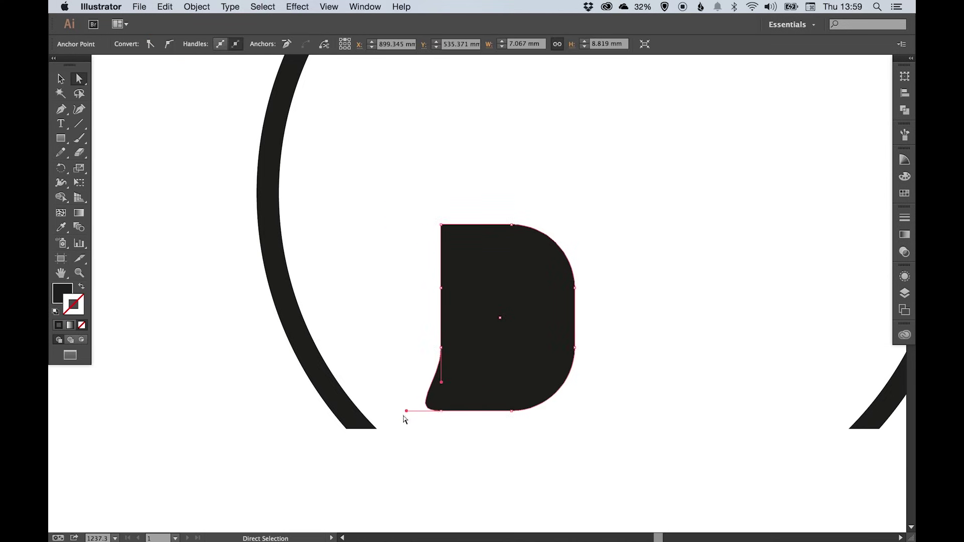
pyautogui.moveTo(406, 411); pyautogui.dragTo(441, 374)
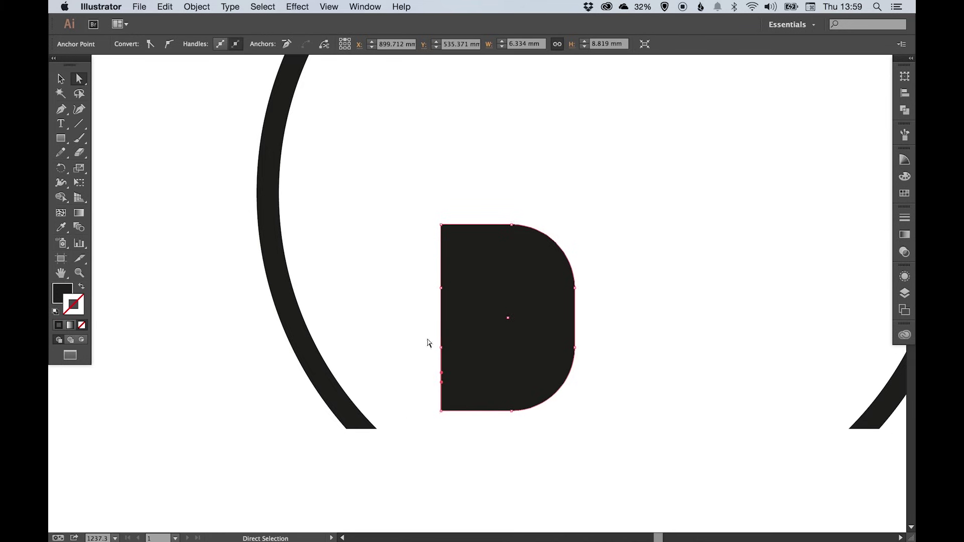
pyautogui.press('v')
pyautogui.click(428, 343)
# Select all anchor points on the shape's straight left edge and shift them inward by two increments to narrow it
pyautogui.press('a')
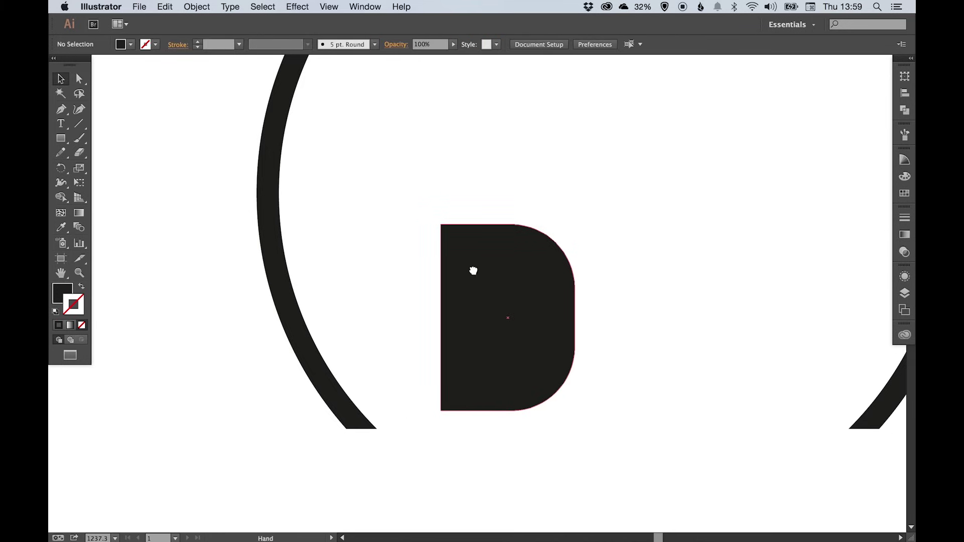
pyautogui.hscroll(2, 404, 213)
pyautogui.scroll(-1, 404, 213)
pyautogui.moveTo(409, 196); pyautogui.dragTo(425, 445)
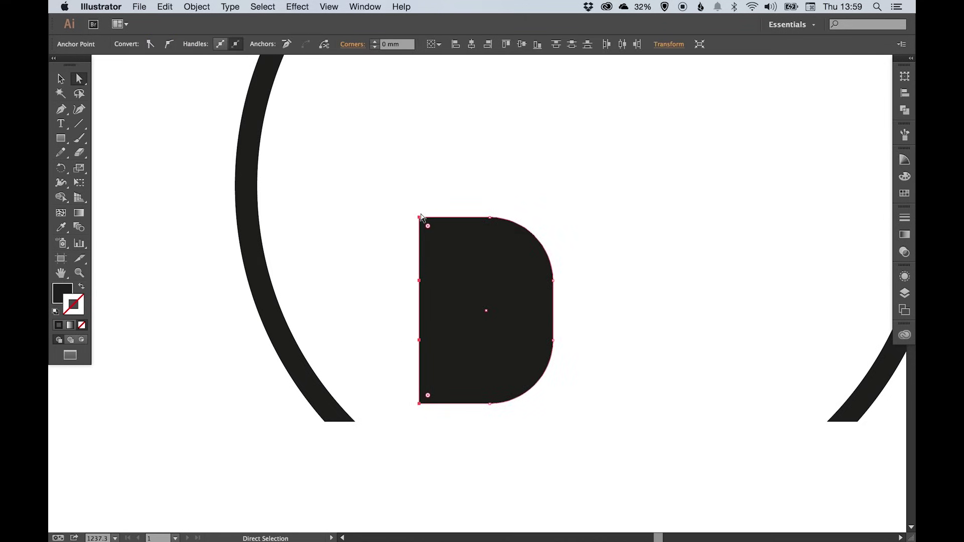
pyautogui.press('Right')
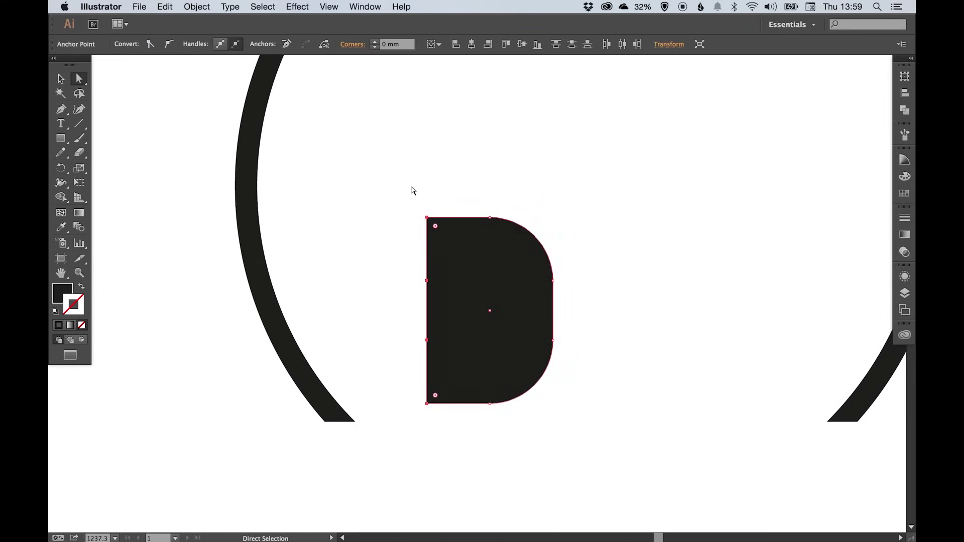
pyautogui.press('Right')
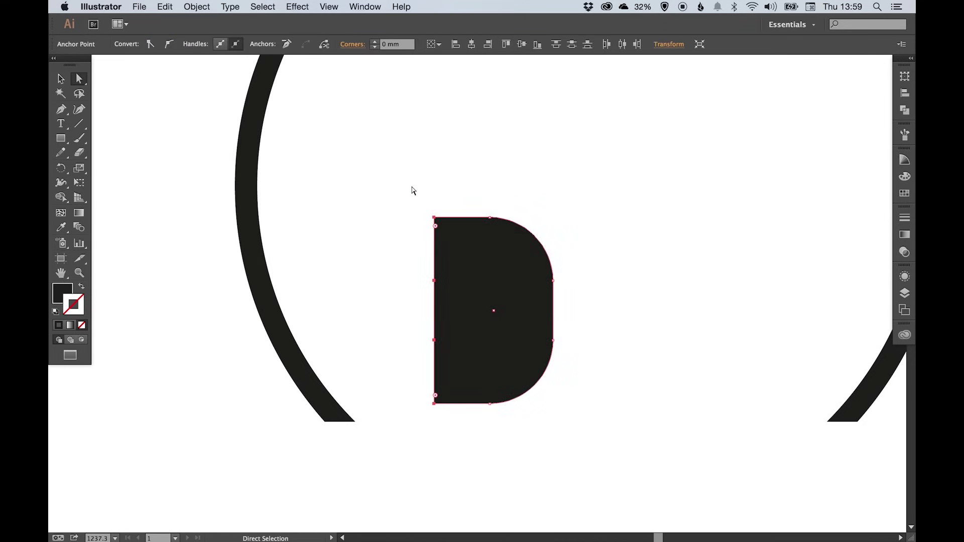
pyautogui.press('v')
pyautogui.click(411, 185)
# Move the D-shaped ear piece onto the arc's lower-left end and rotate it so its squared end caps the arc
pyautogui.moveTo(427, 245); pyautogui.dragTo(413, 151)
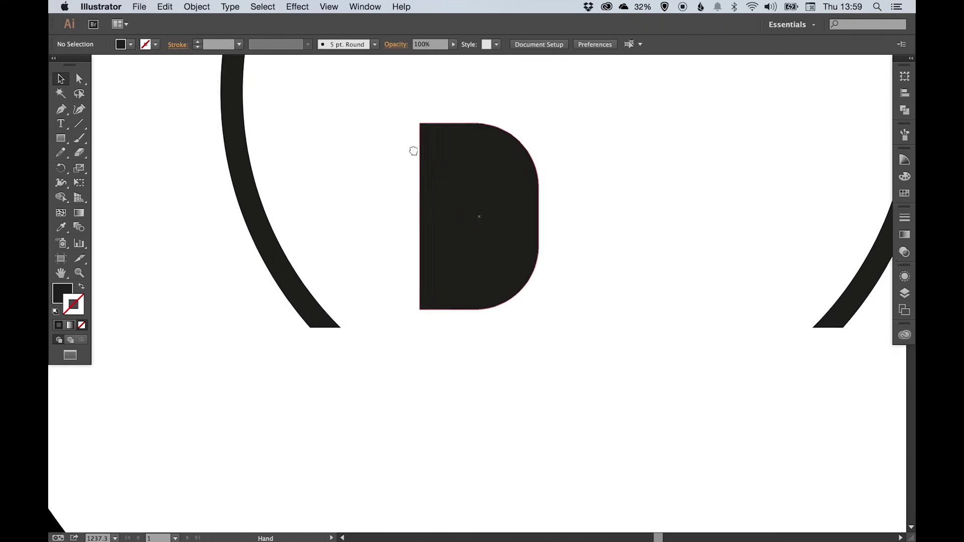
pyautogui.moveTo(476, 165); pyautogui.dragTo(372, 241)
pyautogui.press('r')
pyautogui.moveTo(494, 258); pyautogui.dragTo(398, 254)
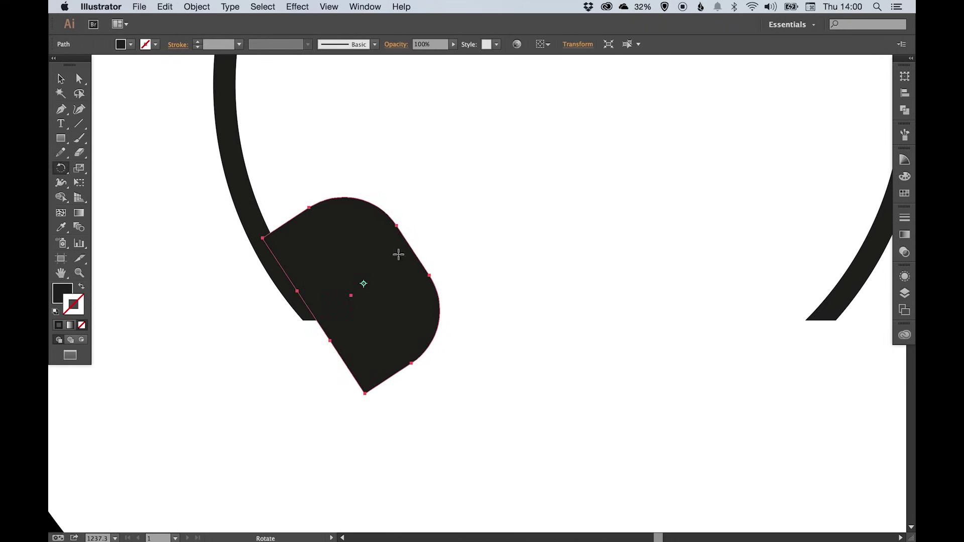
pyautogui.press('v')
pyautogui.moveTo(233, 180); pyautogui.dragTo(450, 364)
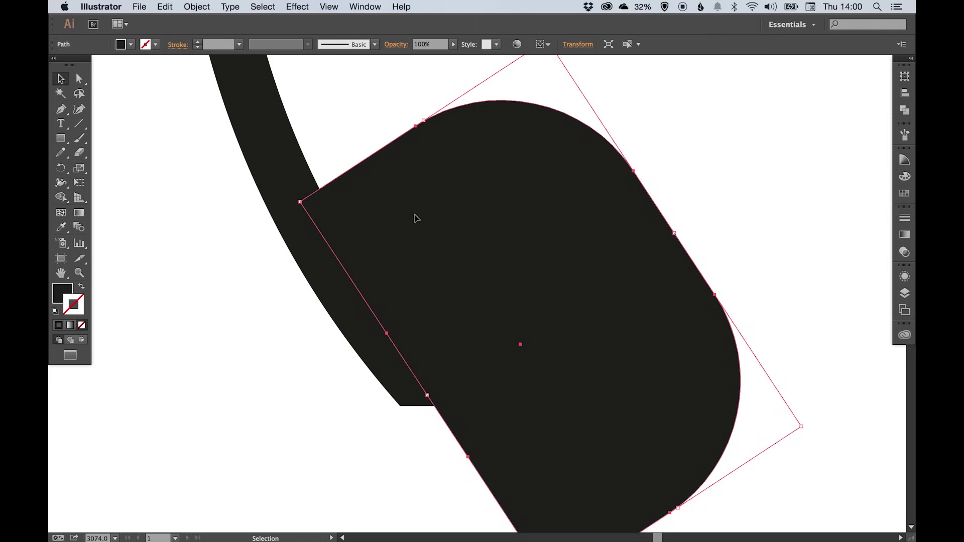
pyautogui.moveTo(416, 218); pyautogui.dragTo(388, 209)
pyautogui.press('super+shift+a')
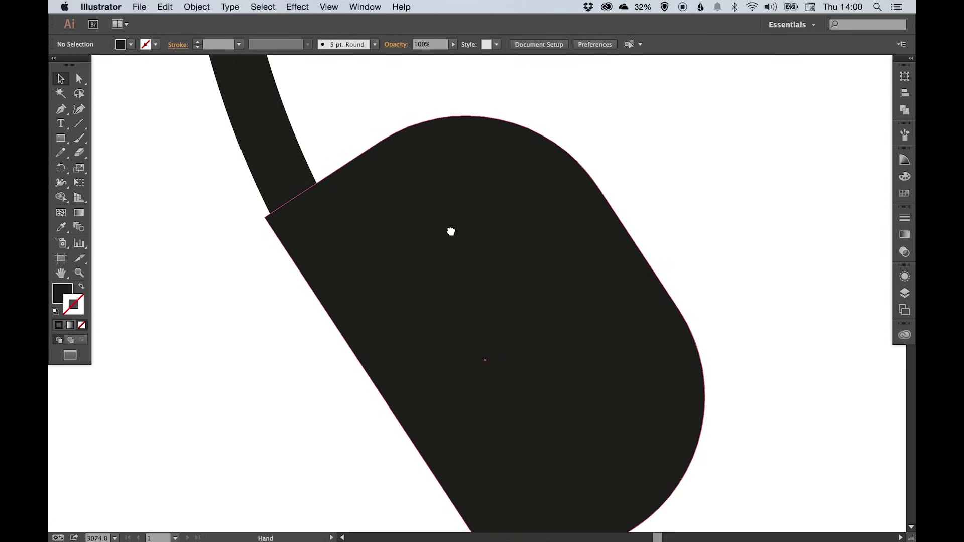
# Examine how the tilted ear piece meets the arc, both close up and within the whole icon circle
pyautogui.press('super+minus')
pyautogui.press('super+minus')
pyautogui.press('super+minus')
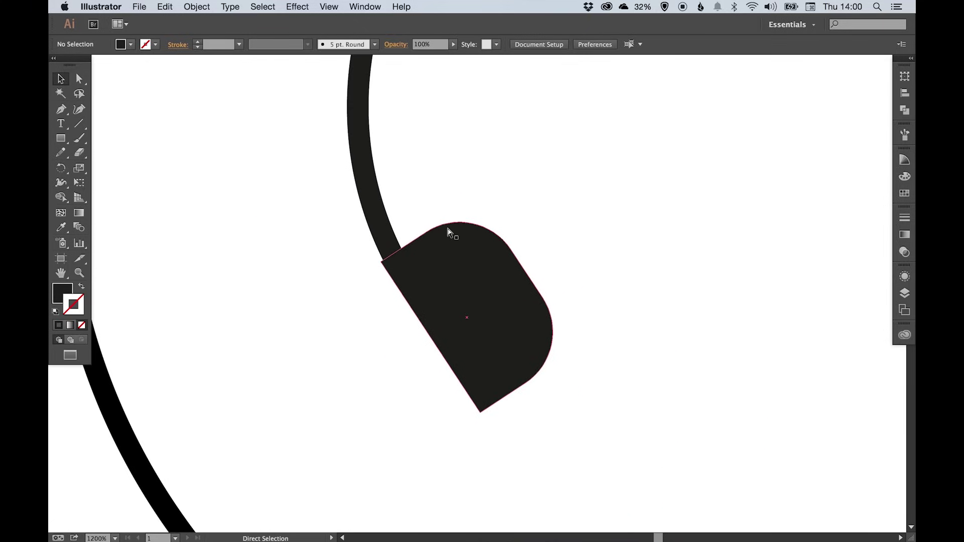
pyautogui.press('space')
pyautogui.moveTo(471, 266); pyautogui.dragTo(436, 312)
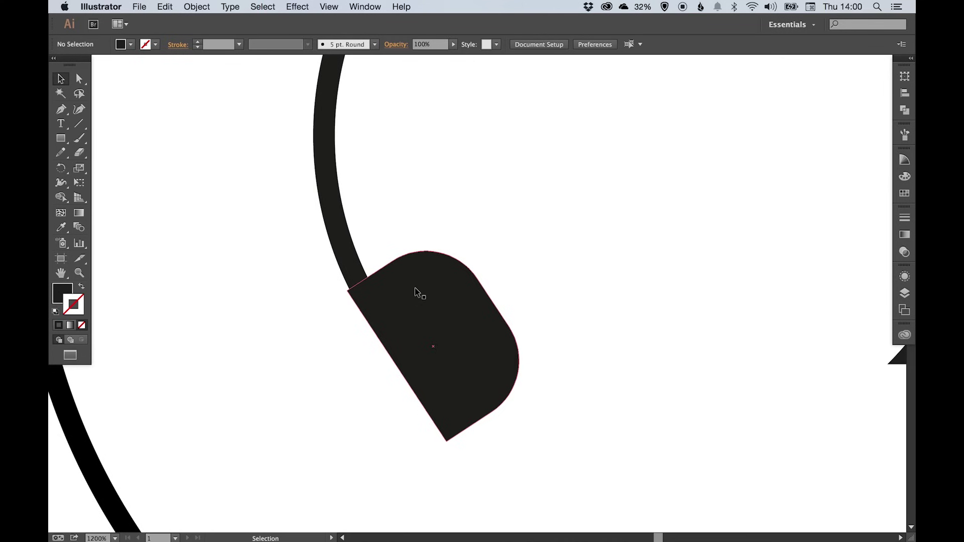
pyautogui.press('z')
pyautogui.moveTo(276, 211); pyautogui.dragTo(338, 252)
pyautogui.moveTo(435, 310); pyautogui.dragTo(566, 387)
pyautogui.press('super+1')
pyautogui.press('space')
pyautogui.moveTo(529, 330); pyautogui.dragTo(161, 269)
pyautogui.click(552, 294)
pyautogui.click(523, 390)
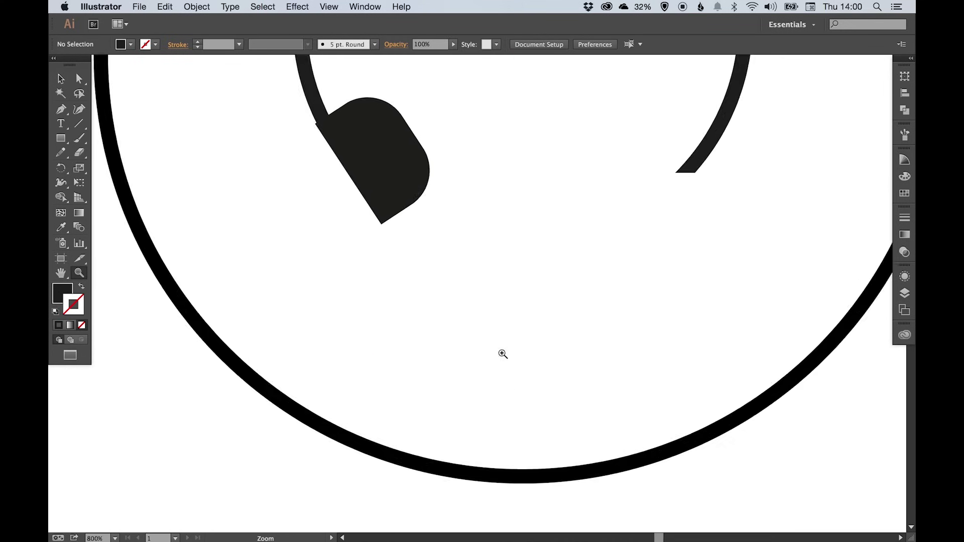
pyautogui.click(394, 157)
pyautogui.press('space')
pyautogui.moveTo(431, 351); pyautogui.dragTo(455, 367)
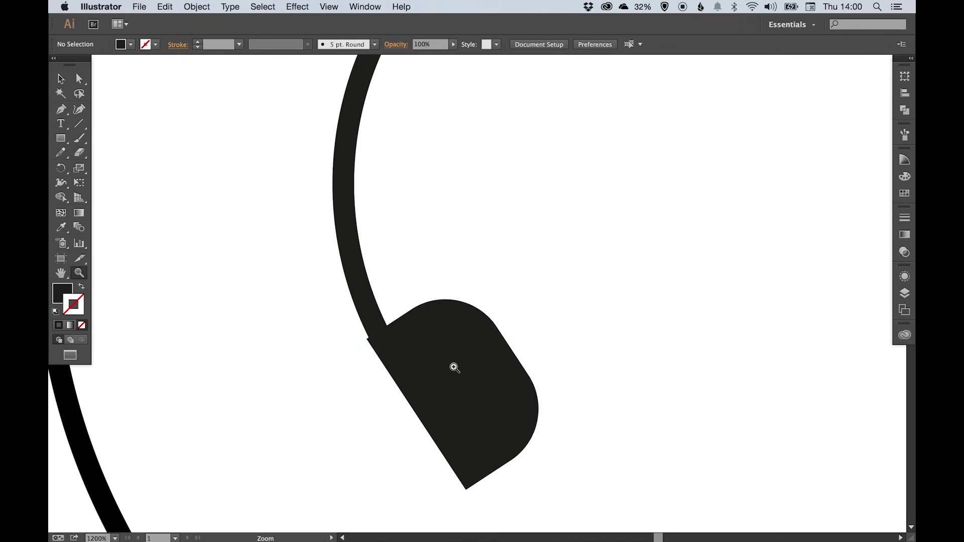
pyautogui.click(454, 368)
pyautogui.hscroll(2, 586, 206)
pyautogui.press('v')
pyautogui.click(477, 255)
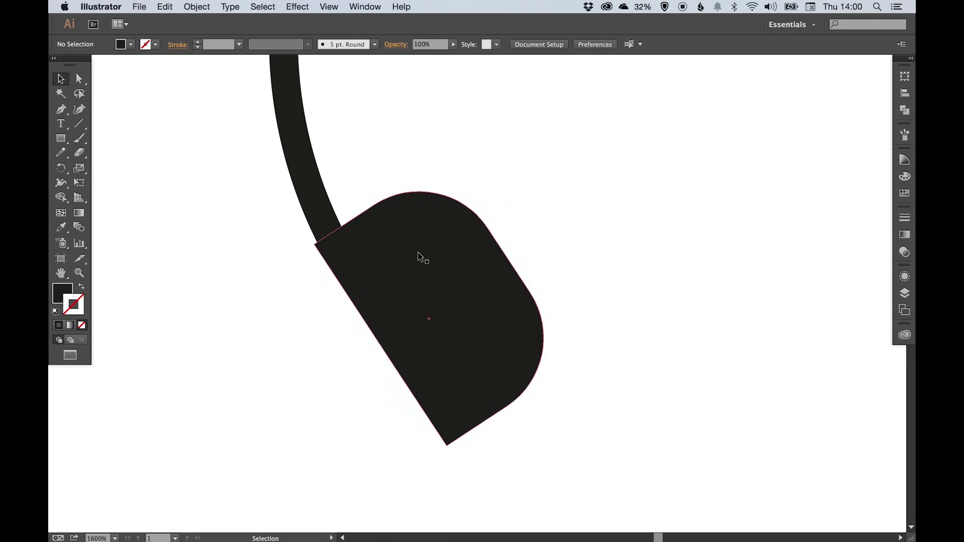
# Move the ear piece clear of the arc's inner side, tilt it slightly further and start a warp envelope distortion on the selection
pyautogui.moveTo(418, 255); pyautogui.dragTo(493, 235)
pyautogui.moveTo(661, 246); pyautogui.dragTo(660, 221)
pyautogui.click(212, 6)
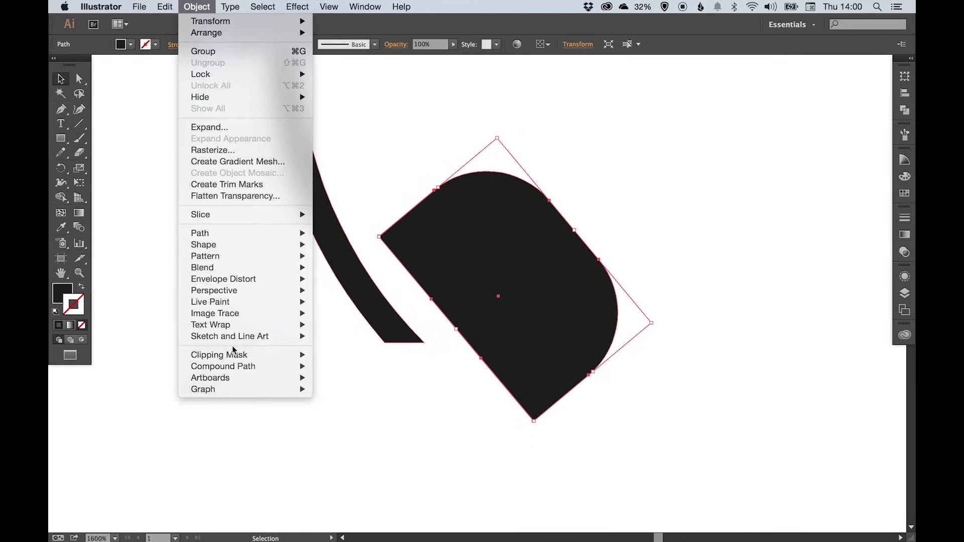
pyautogui.moveTo(241, 279)
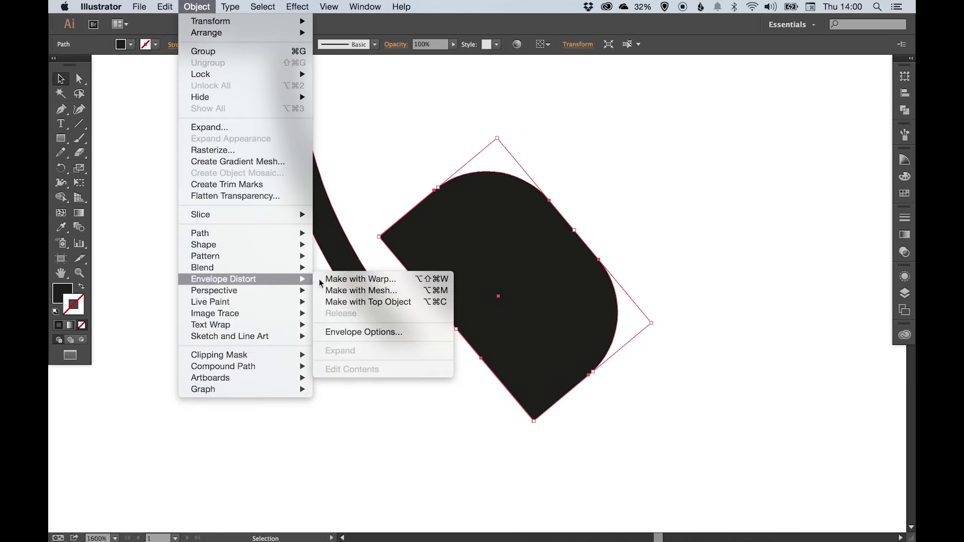
pyautogui.click(353, 280)
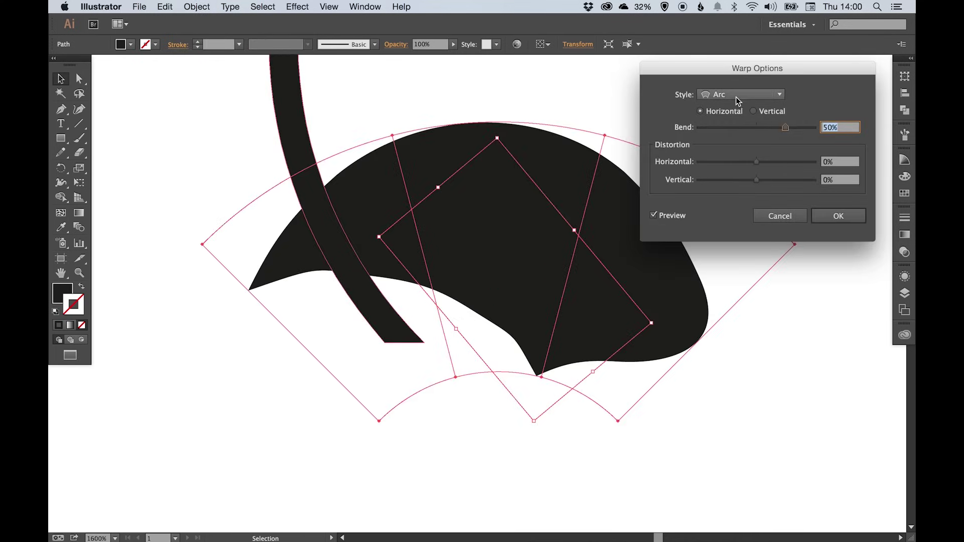
# Try several horizontal bends of the Arc warp on the ear piece, ending at −8%
pyautogui.click(739, 127)
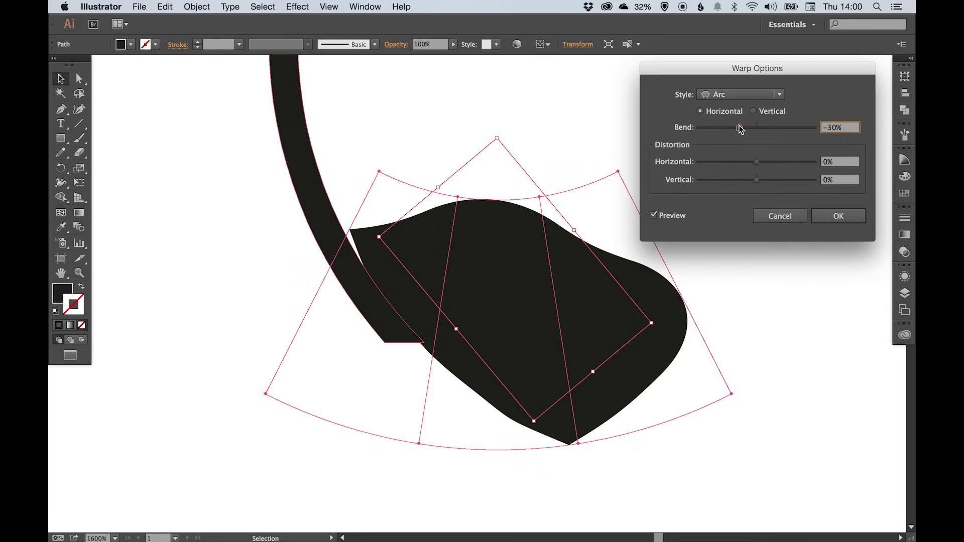
pyautogui.moveTo(740, 128); pyautogui.dragTo(756, 130)
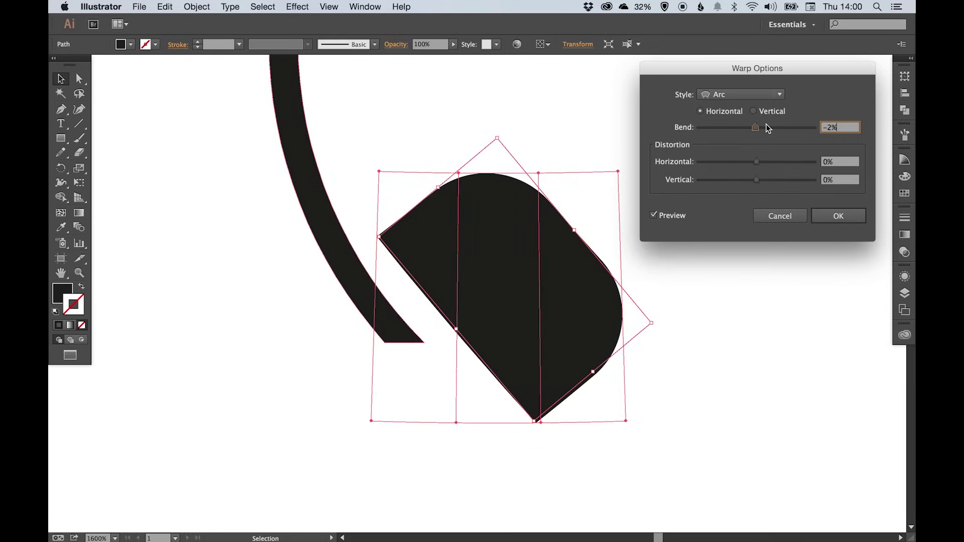
pyautogui.press('BackSpace')
pyautogui.press('BackSpace')
pyautogui.press('BackSpace')
pyautogui.write('0')
pyautogui.moveTo(757, 128); pyautogui.dragTo(753, 129)
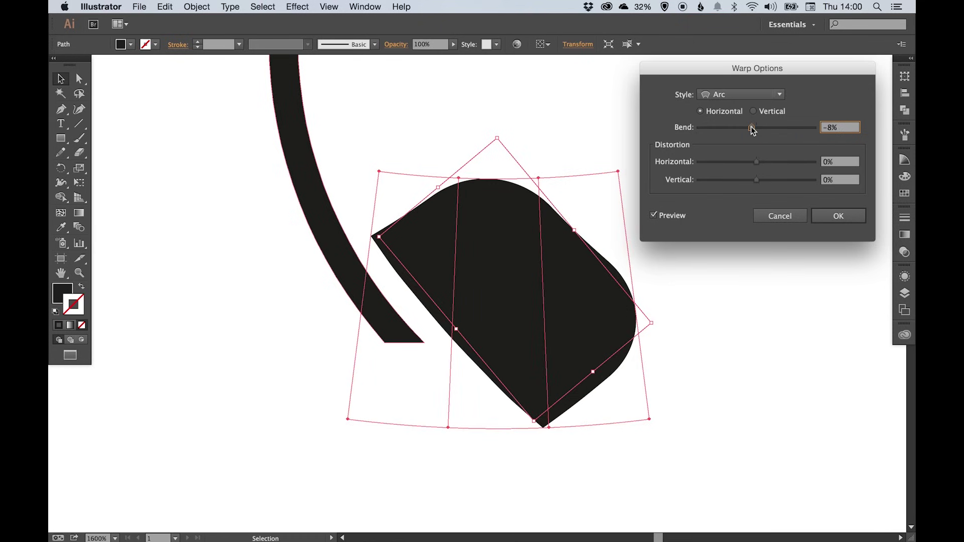
# Try the Arc Upper warp style with a horizontal bend of −23%
pyautogui.click(746, 95)
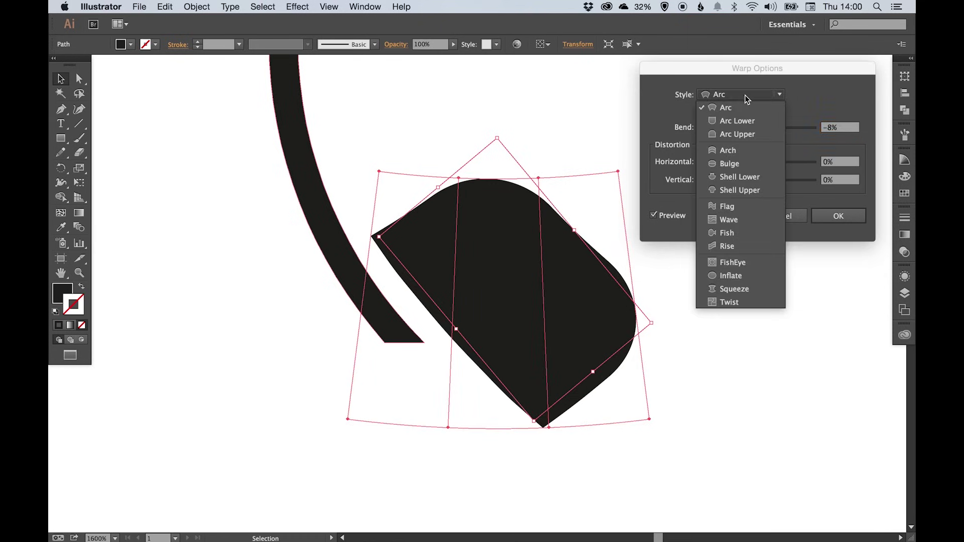
pyautogui.click(742, 135)
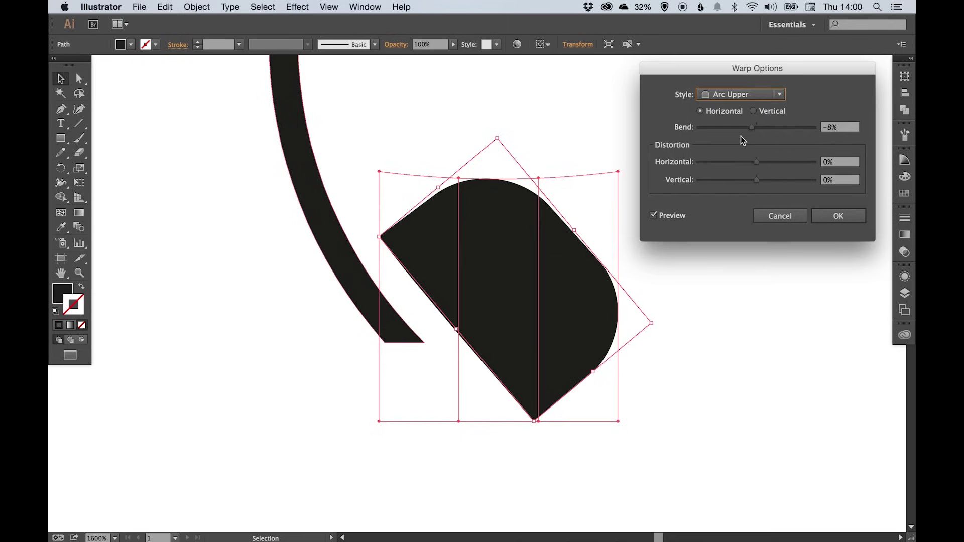
pyautogui.click(741, 128)
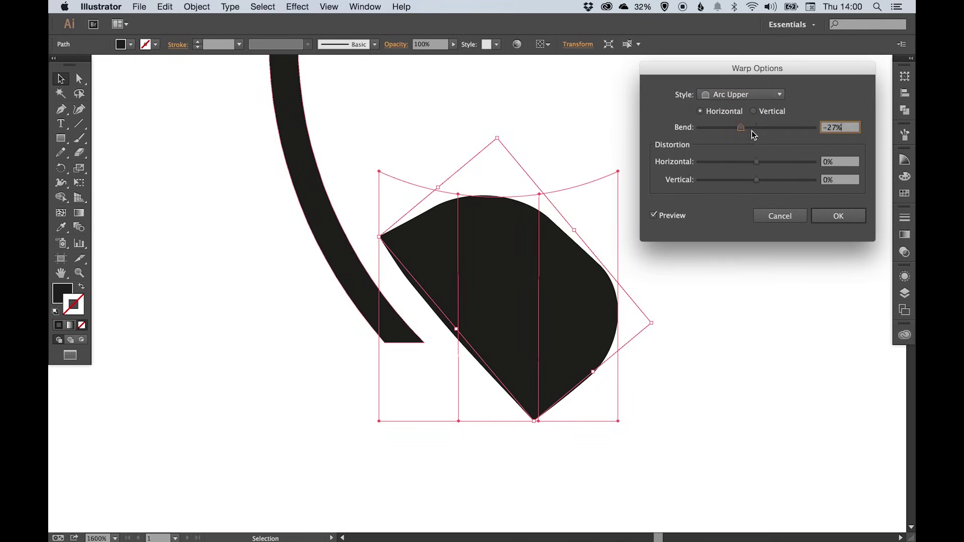
pyautogui.click(757, 128)
# Apply the Arc warp style to the ear piece with a horizontal bend of −10%
pyautogui.click(740, 95)
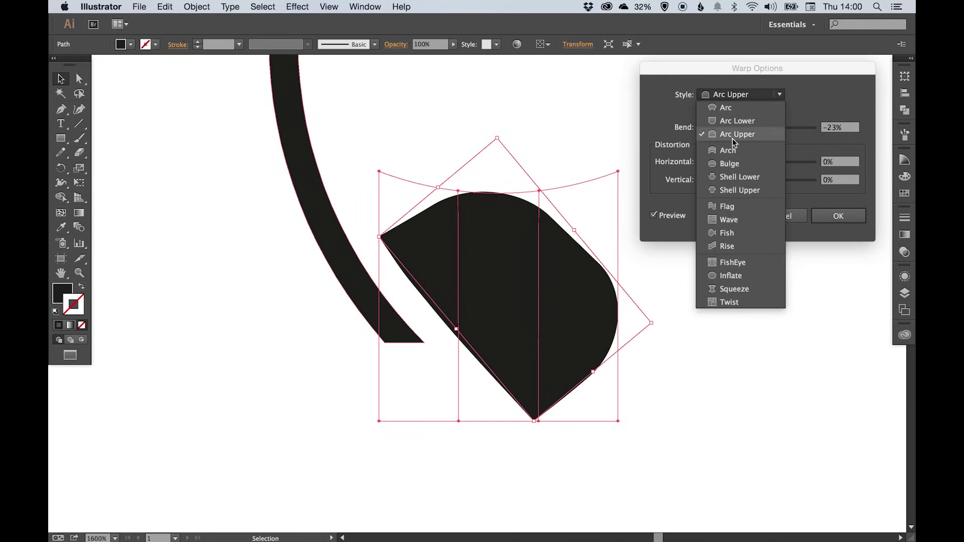
pyautogui.click(727, 108)
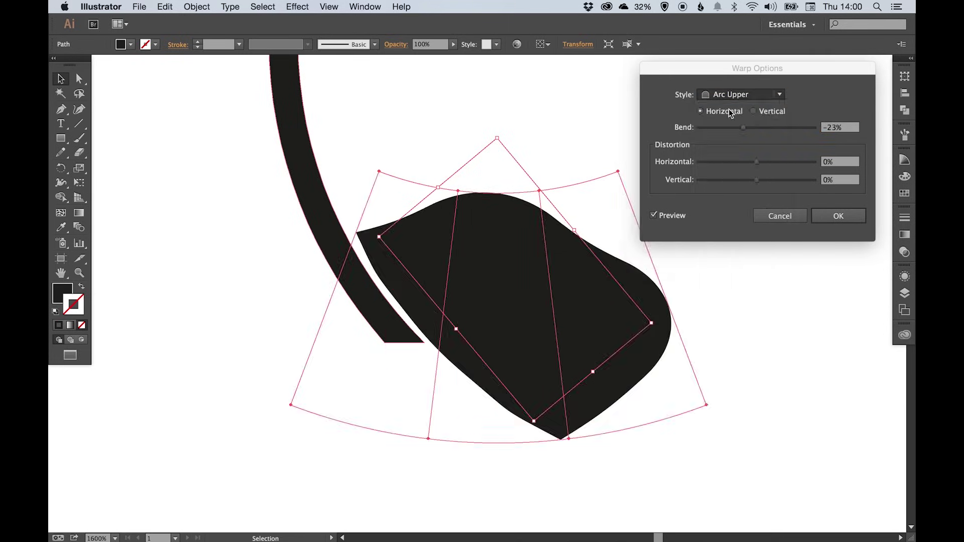
pyautogui.click(752, 127)
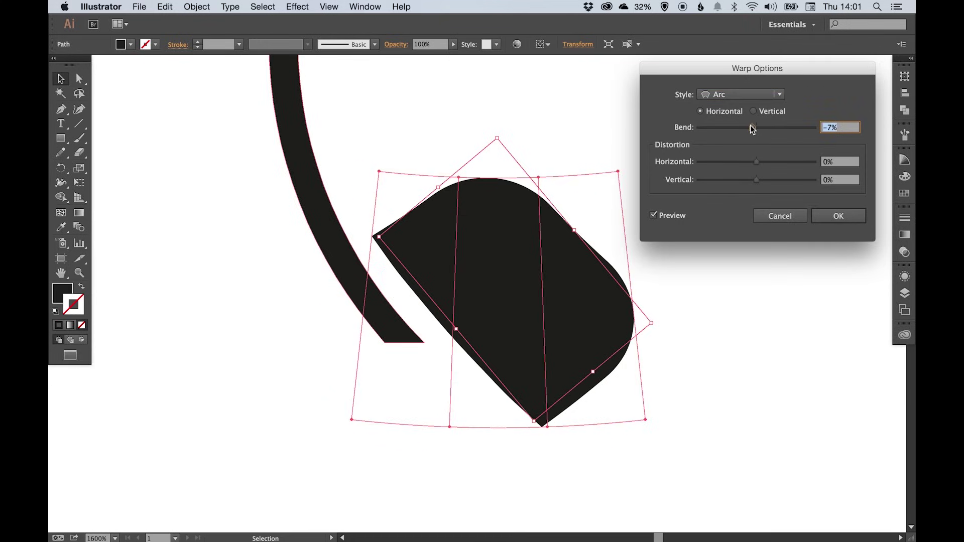
pyautogui.moveTo(752, 129); pyautogui.dragTo(752, 130)
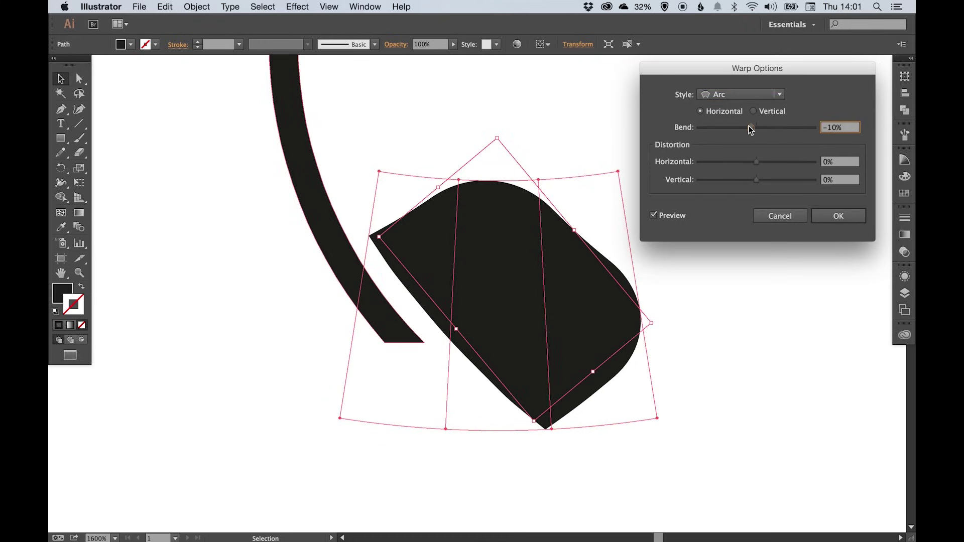
pyautogui.click(709, 228)
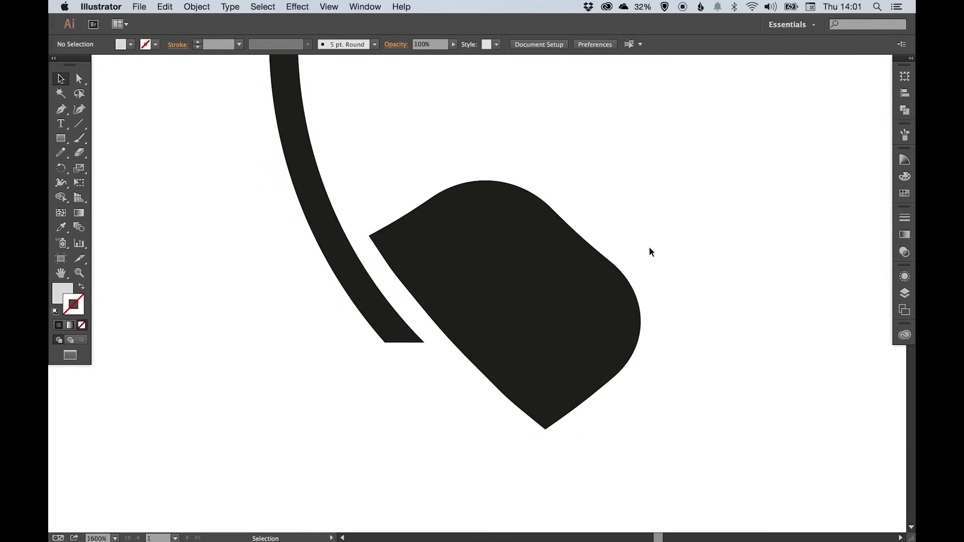
# Move the warped ear piece onto the arc's lower-left end and rotate it slightly so its edge follows the curve
pyautogui.moveTo(507, 254); pyautogui.dragTo(470, 288)
pyautogui.press('z')
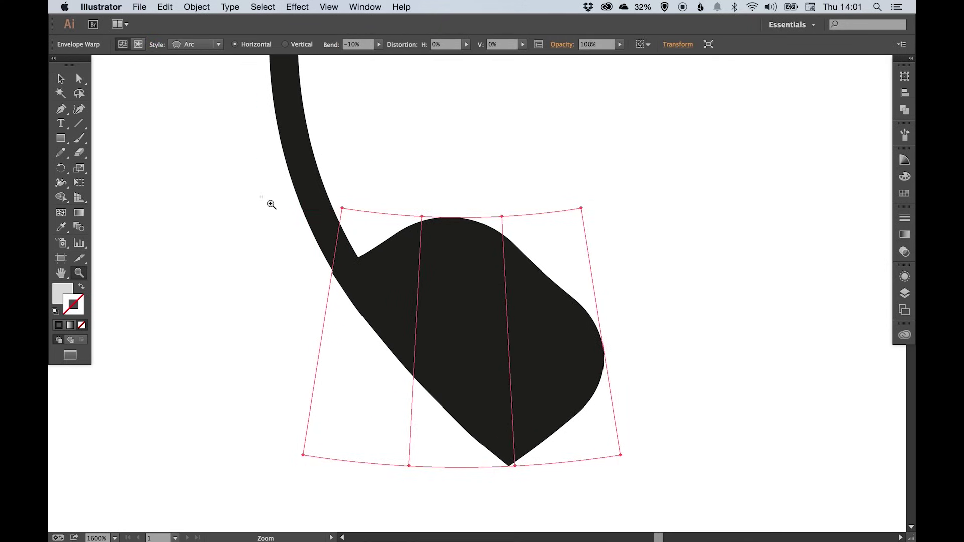
pyautogui.moveTo(259, 195); pyautogui.dragTo(517, 354)
pyautogui.press('r')
pyautogui.moveTo(465, 231); pyautogui.dragTo(469, 232)
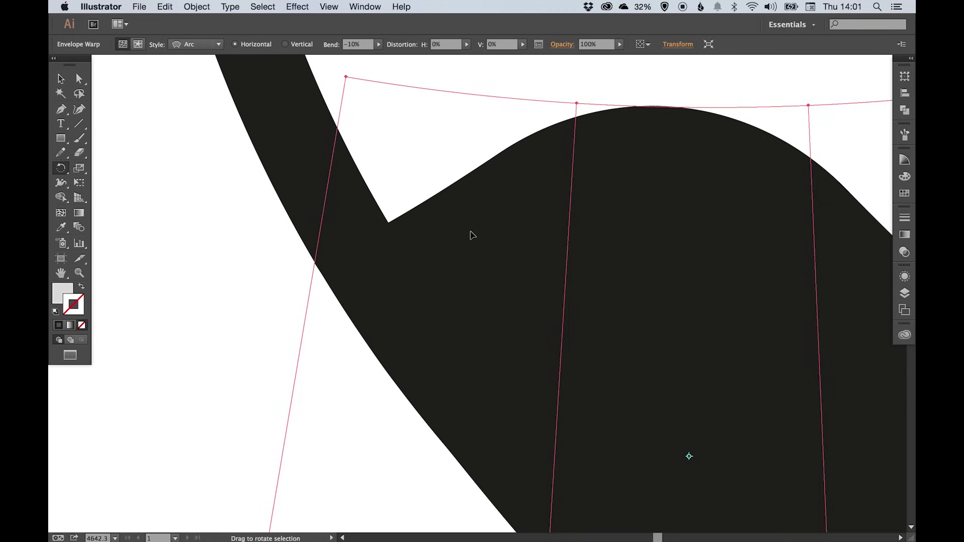
pyautogui.press('v')
pyautogui.click(223, 294)
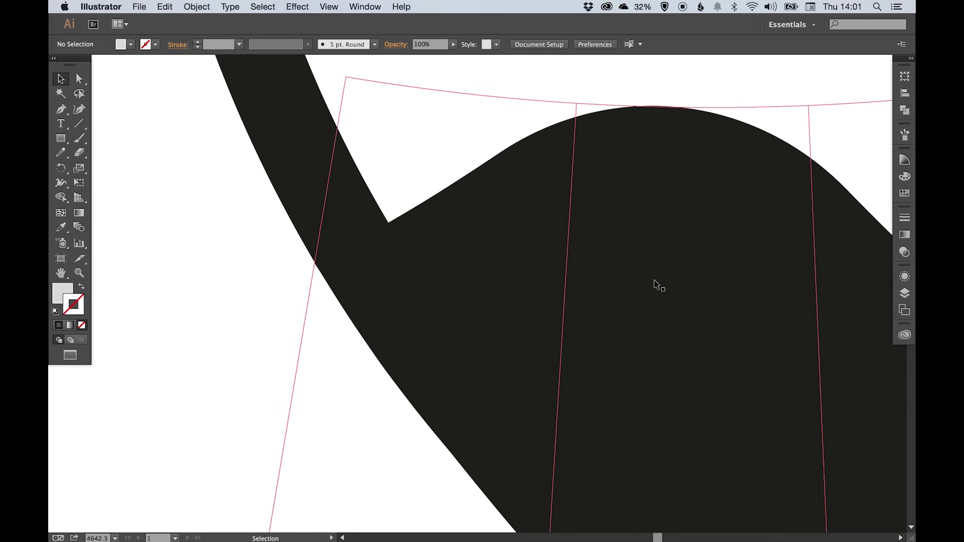
# Expand the warped ear piece with Object and Fill enabled, turning the envelope into plain paths
pyautogui.press('super+minus')
pyautogui.press('super+minus')
pyautogui.press('super+minus')
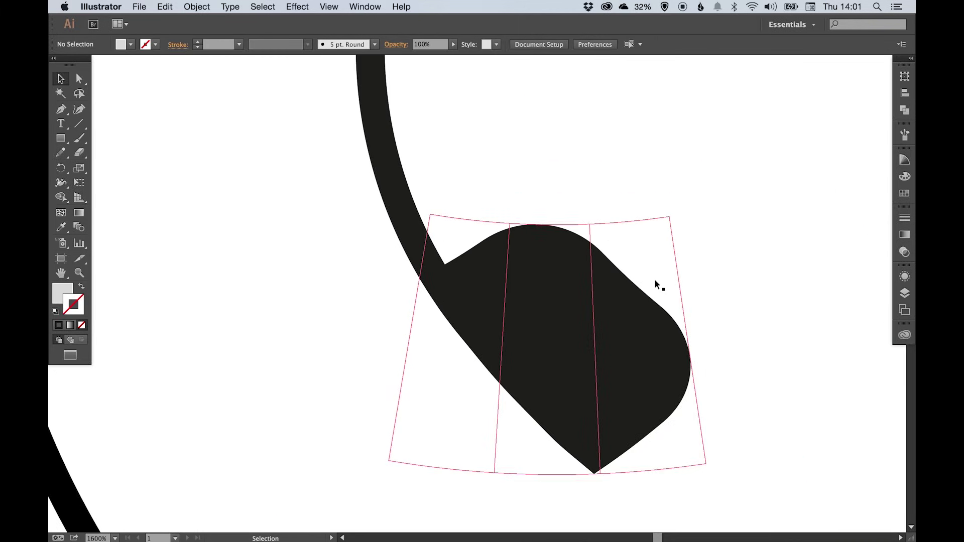
pyautogui.press('space')
pyautogui.moveTo(654, 278); pyautogui.dragTo(525, 293)
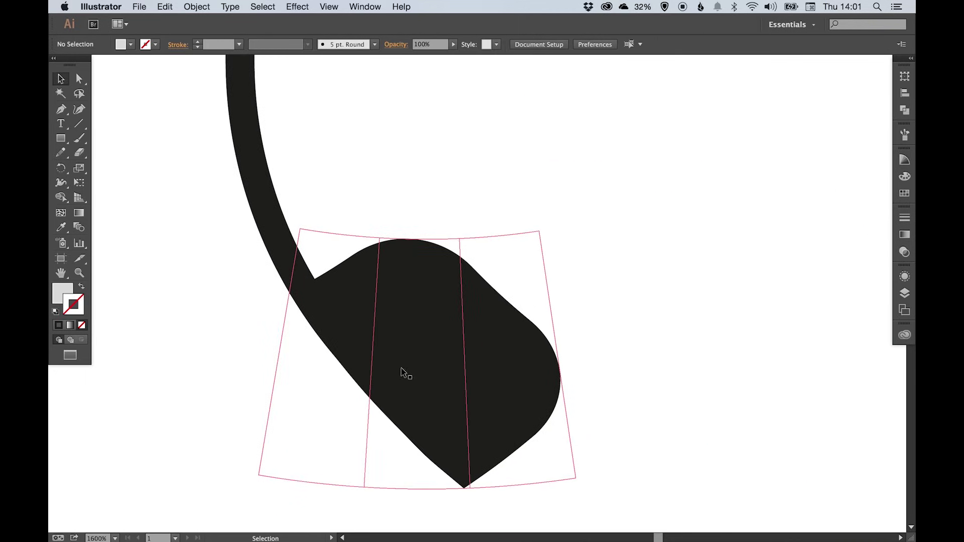
pyautogui.click(428, 345)
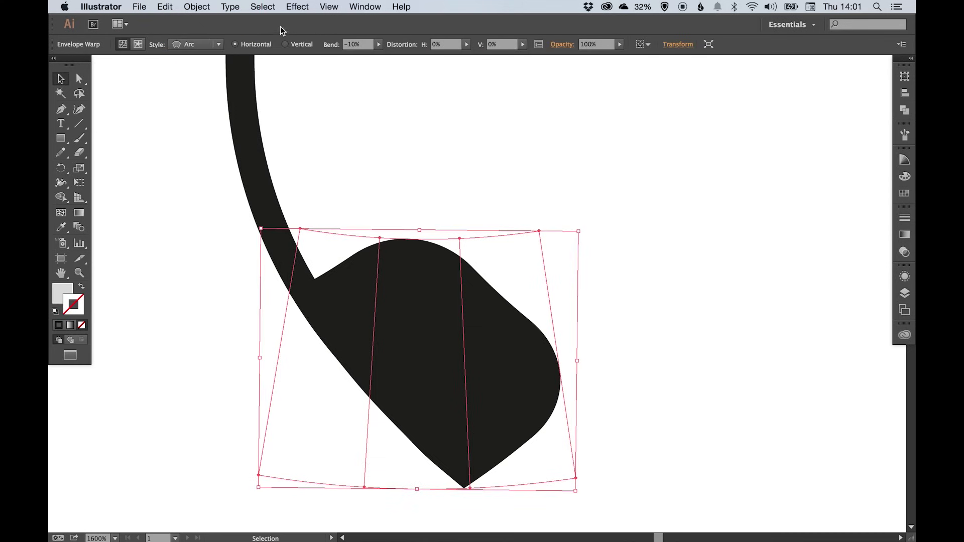
pyautogui.click(196, 7)
pyautogui.click(197, 7)
pyautogui.click(196, 7)
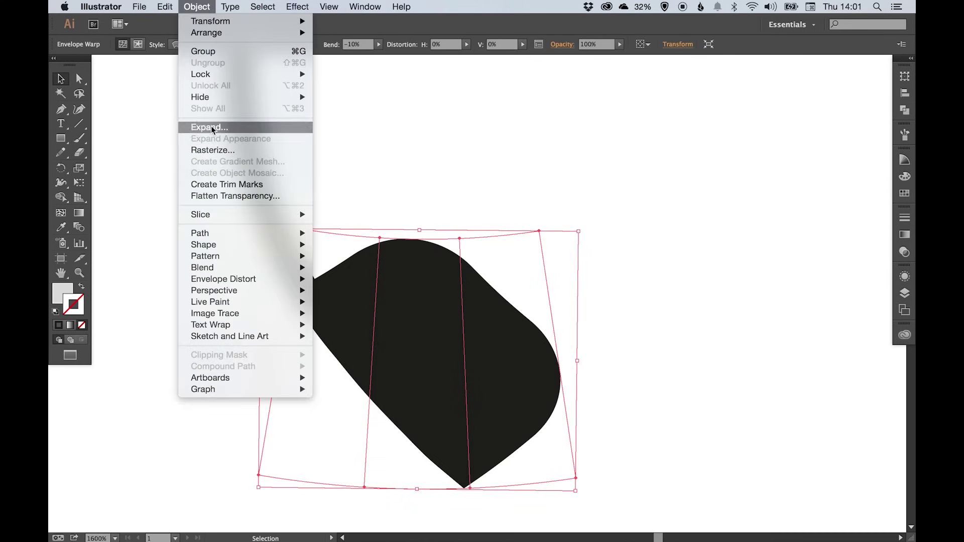
pyautogui.click(216, 127)
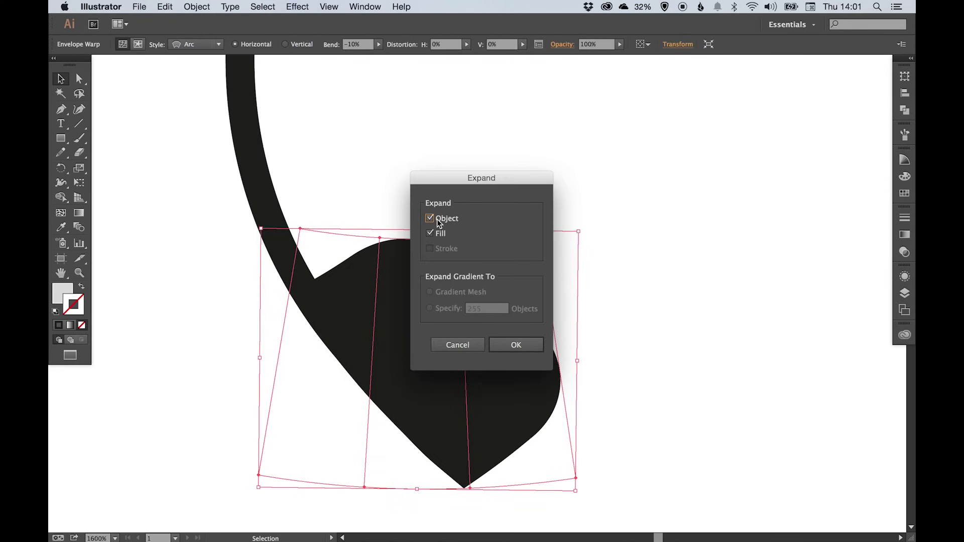
pyautogui.click(515, 346)
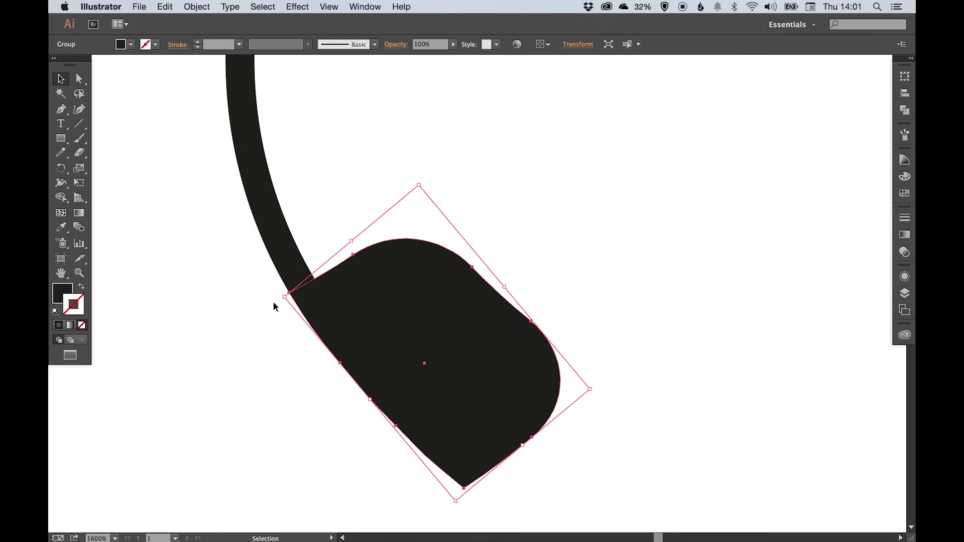
pyautogui.click(561, 239)
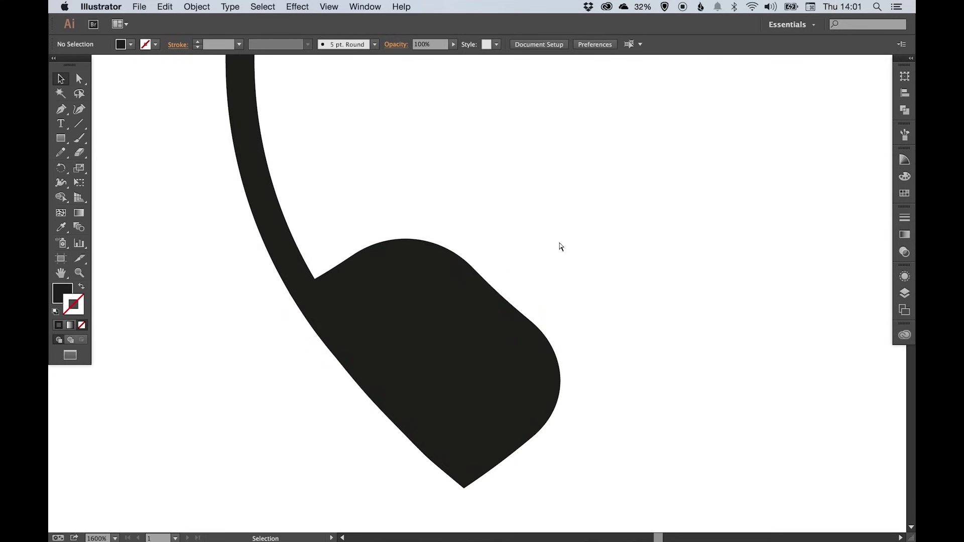
# Duplicate the ear piece in place and move the copy across the gap toward the arc's right end
pyautogui.press('super+minus')
pyautogui.moveTo(561, 246); pyautogui.dragTo(454, 329)
pyautogui.click(382, 386)
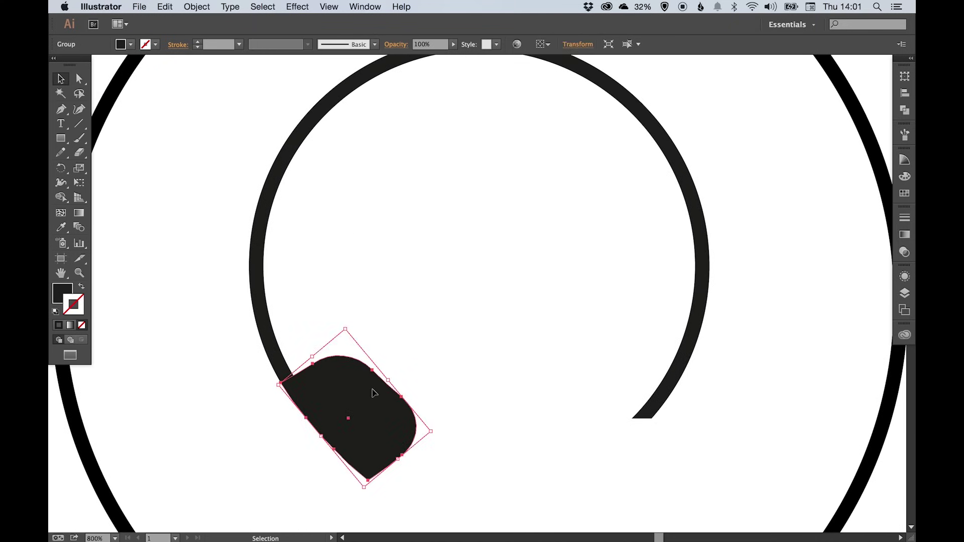
pyautogui.press('a')
pyautogui.click(165, 7)
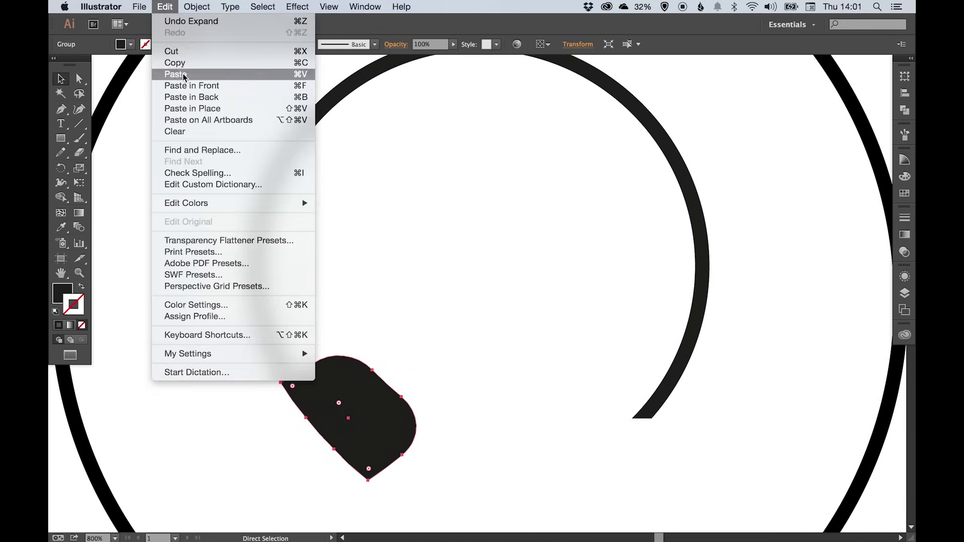
pyautogui.click(183, 63)
pyautogui.click(165, 6)
pyautogui.click(192, 108)
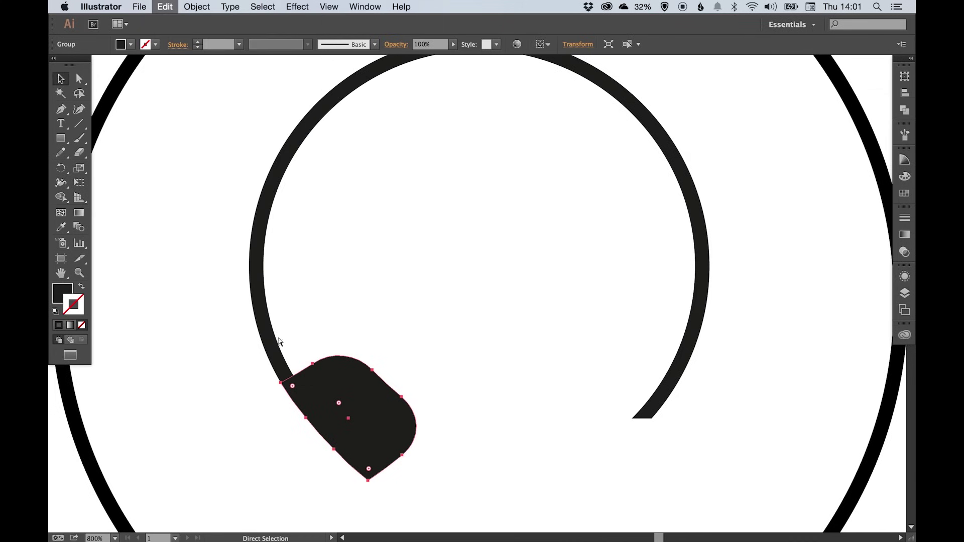
pyautogui.press('v')
pyautogui.moveTo(331, 386); pyautogui.dragTo(527, 390)
# Reflect the copied ear piece across the vertical axis
pyautogui.click(196, 7)
pyautogui.moveTo(210, 21)
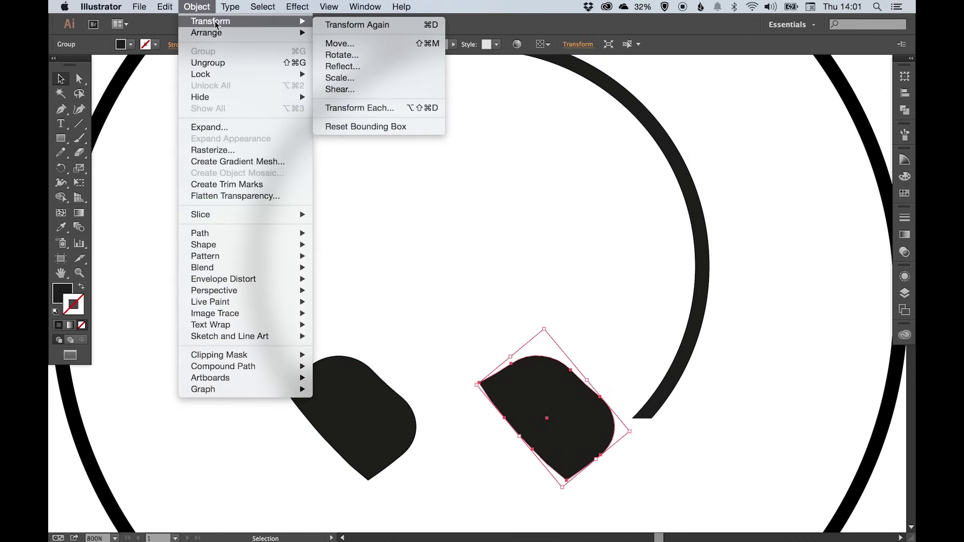
pyautogui.click(369, 68)
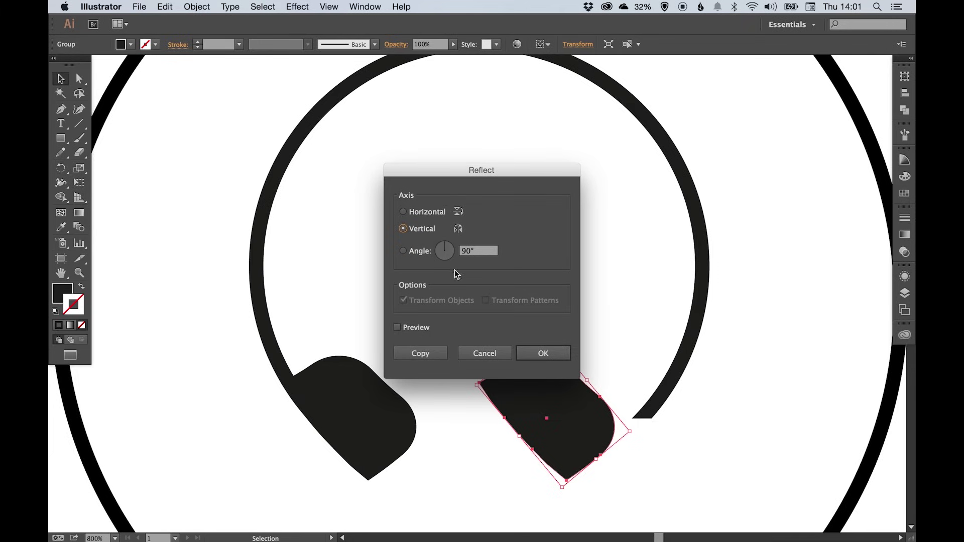
pyautogui.click(554, 354)
# Fit the mirrored ear piece onto the arc's right end, nudging it until its edge lines up with the arc's outer edge
pyautogui.moveTo(573, 387); pyautogui.dragTo(694, 442)
pyautogui.press('super+space')
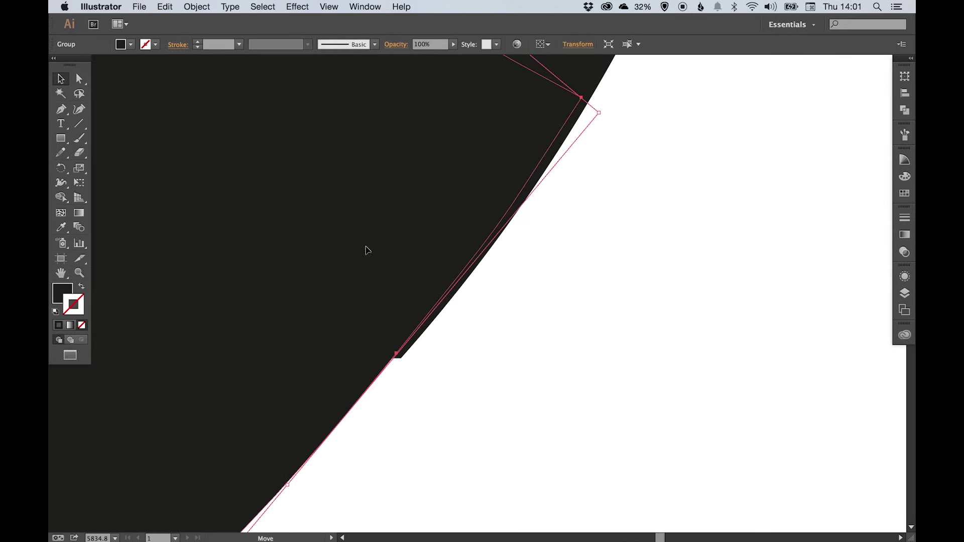
pyautogui.moveTo(367, 250); pyautogui.dragTo(372, 251)
pyautogui.click(624, 276)
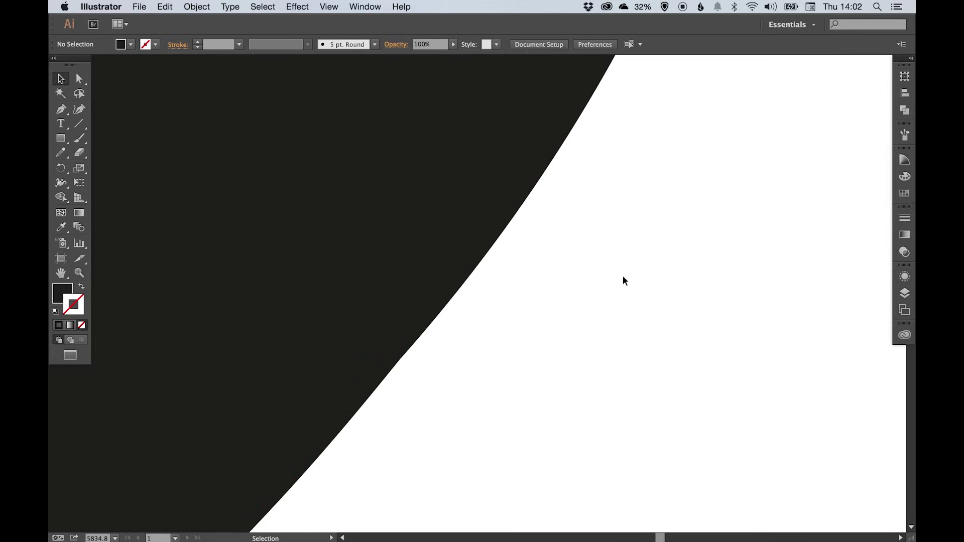
# Examine the finished headphones in their circle and compare them with the other icons along the row
pyautogui.press('super+minus')
pyautogui.press('super+minus')
pyautogui.press('super+minus')
pyautogui.press('super+minus')
pyautogui.press('super+minus')
pyautogui.press('super+minus')
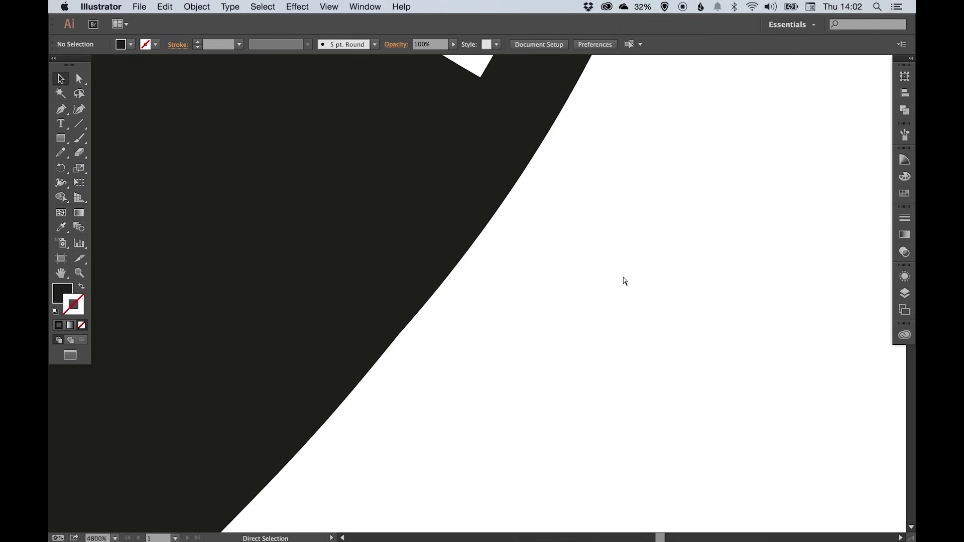
pyautogui.press('super+minus')
pyautogui.press('super+minus')
pyautogui.press('super+minus')
pyautogui.press('super+minus')
pyautogui.press('super+minus')
pyautogui.press('super+minus')
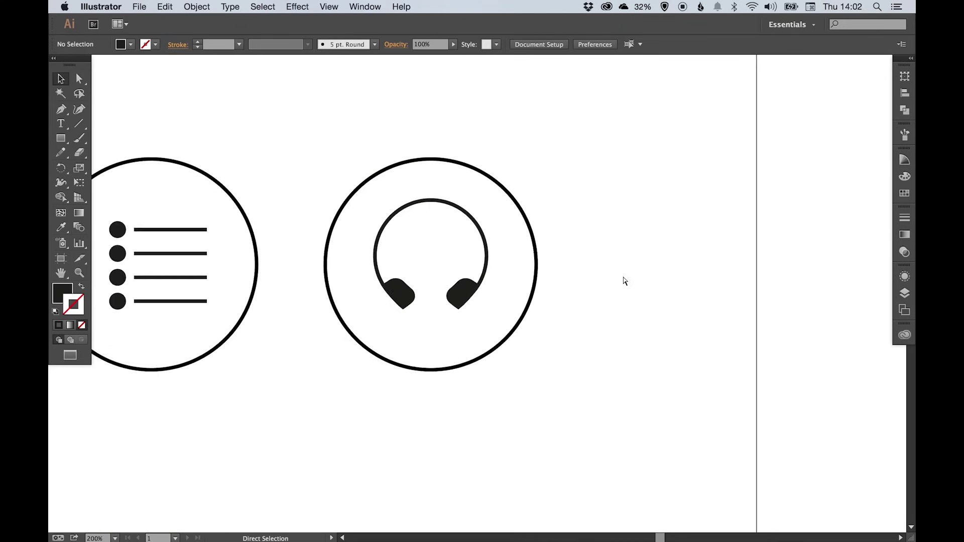
pyautogui.press('space')
pyautogui.moveTo(274, 299); pyautogui.dragTo(620, 307)
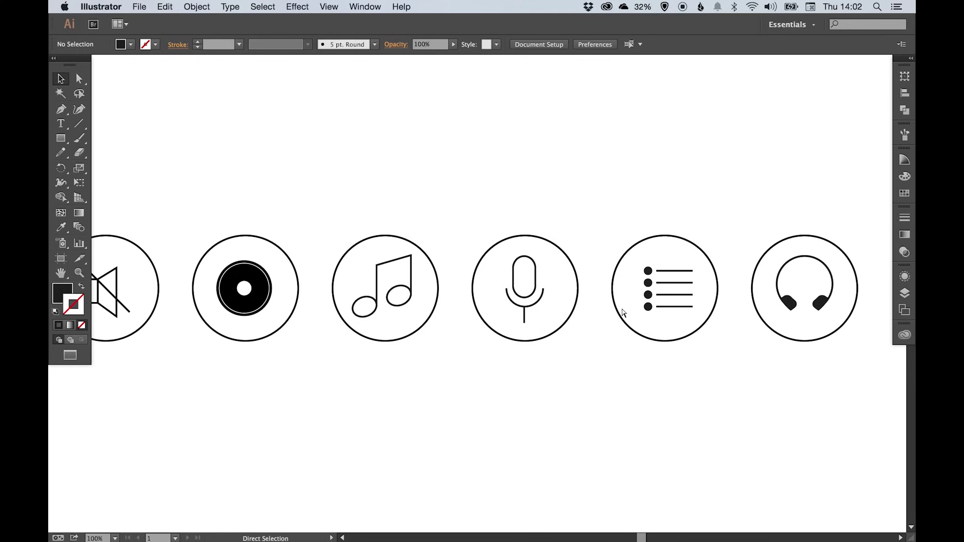
pyautogui.press('super+minus')
pyautogui.press('space')
pyautogui.moveTo(269, 249); pyautogui.dragTo(511, 234)
pyautogui.press('super+space')
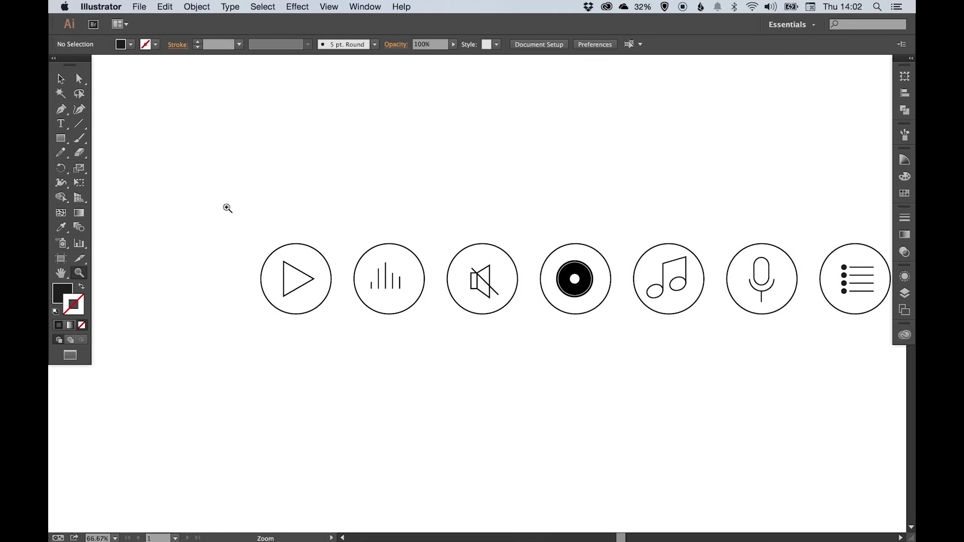
pyautogui.moveTo(227, 208); pyautogui.dragTo(385, 338)
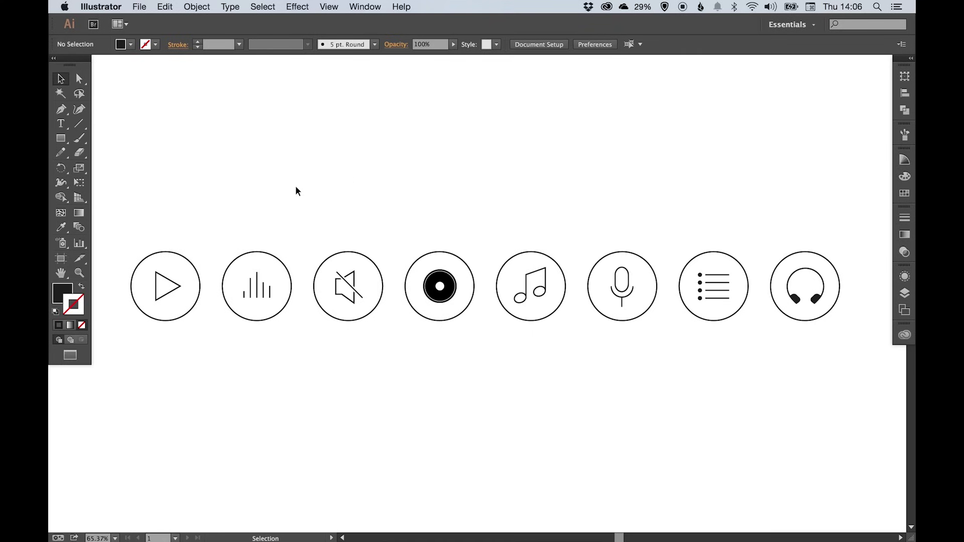
# Expand the fills and strokes of all eight symbols inside the circles
pyautogui.moveTo(141, 204); pyautogui.dragTo(866, 370)
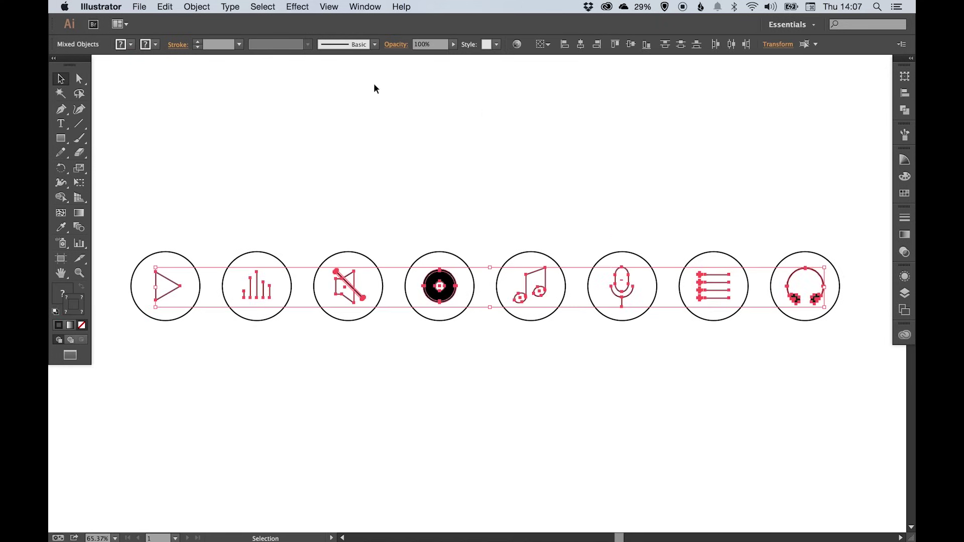
pyautogui.click(210, 7)
pyautogui.click(201, 125)
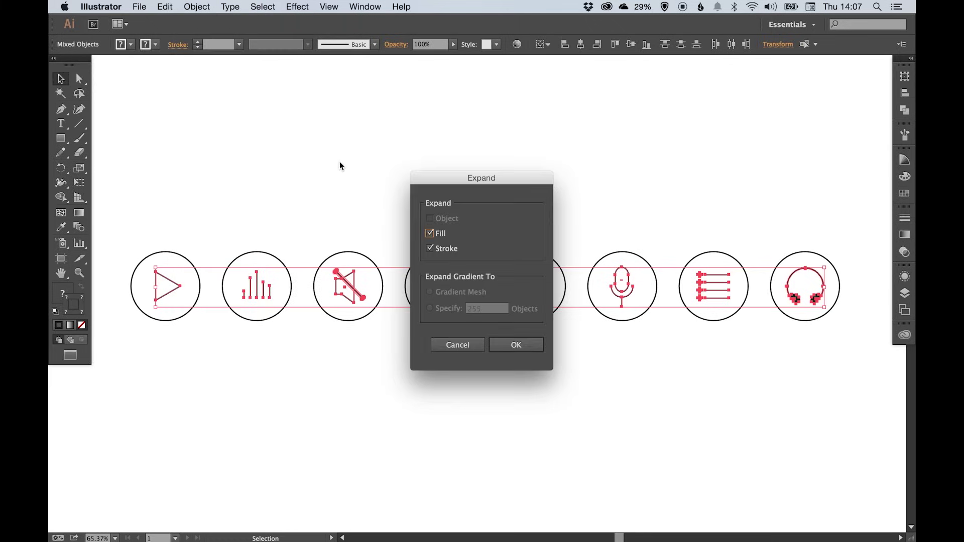
pyautogui.click(521, 344)
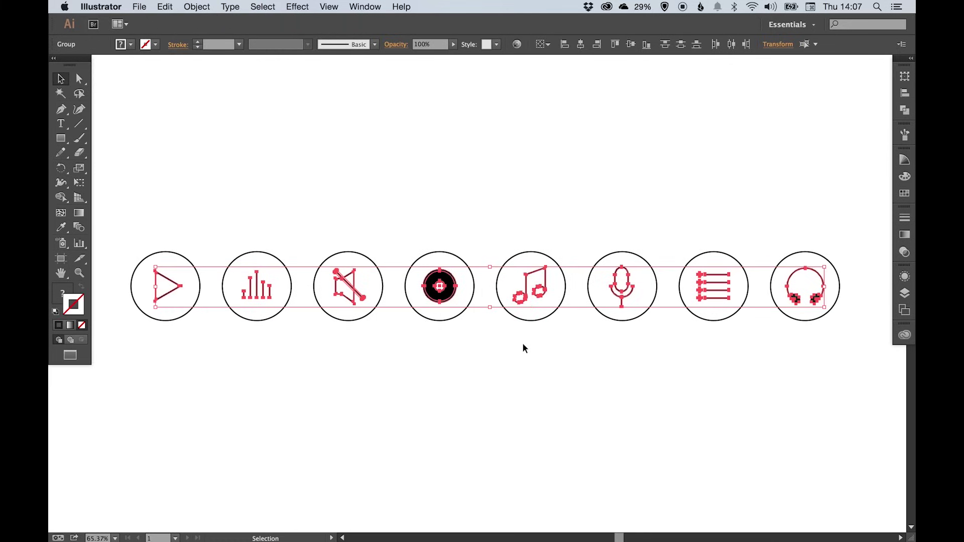
pyautogui.click(428, 191)
# Examine the expanded play, equalizer, mute and record icons up close, and the whole icon row at 50% zoom
pyautogui.moveTo(407, 189); pyautogui.dragTo(436, 190)
pyautogui.press('z')
pyautogui.moveTo(145, 207); pyautogui.dragTo(502, 361)
pyautogui.press('v')
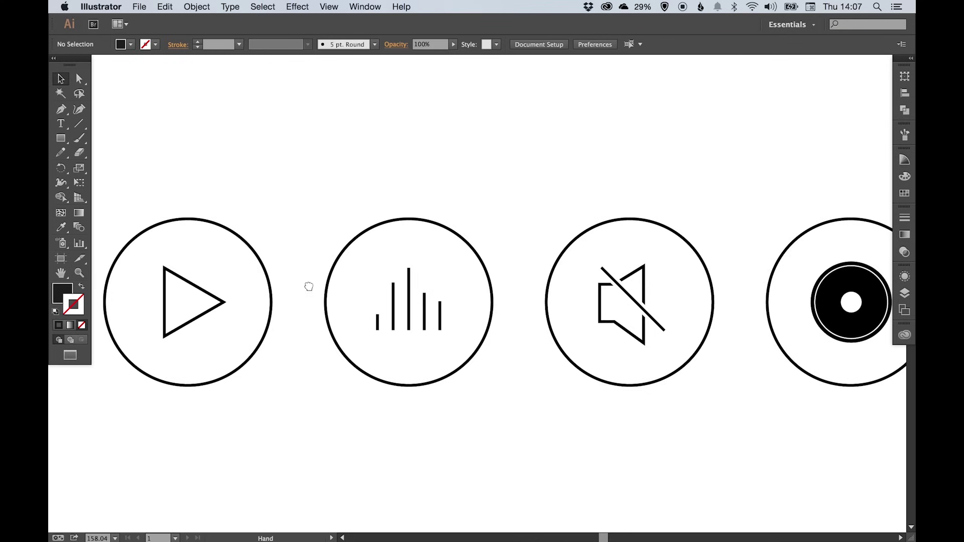
pyautogui.moveTo(308, 282); pyautogui.dragTo(327, 279)
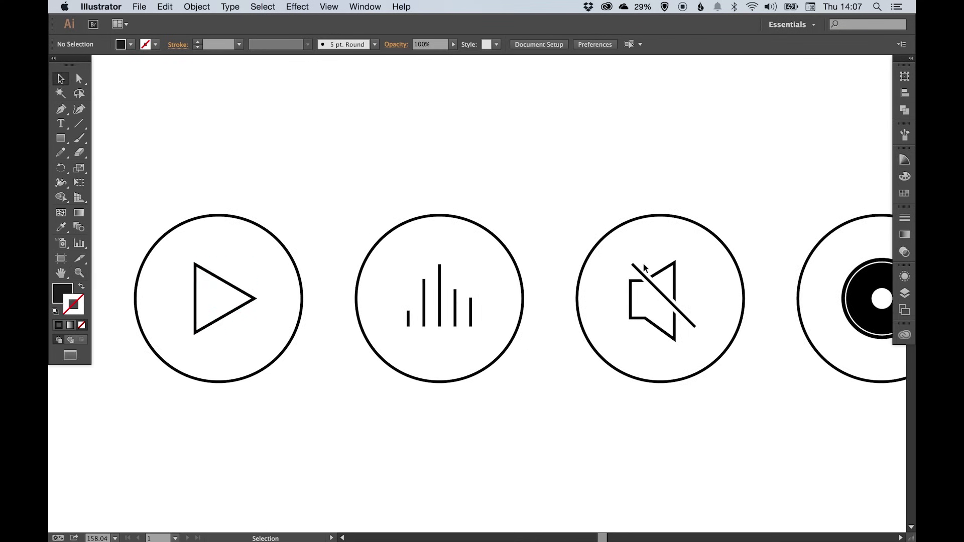
pyautogui.moveTo(608, 263); pyautogui.dragTo(466, 256)
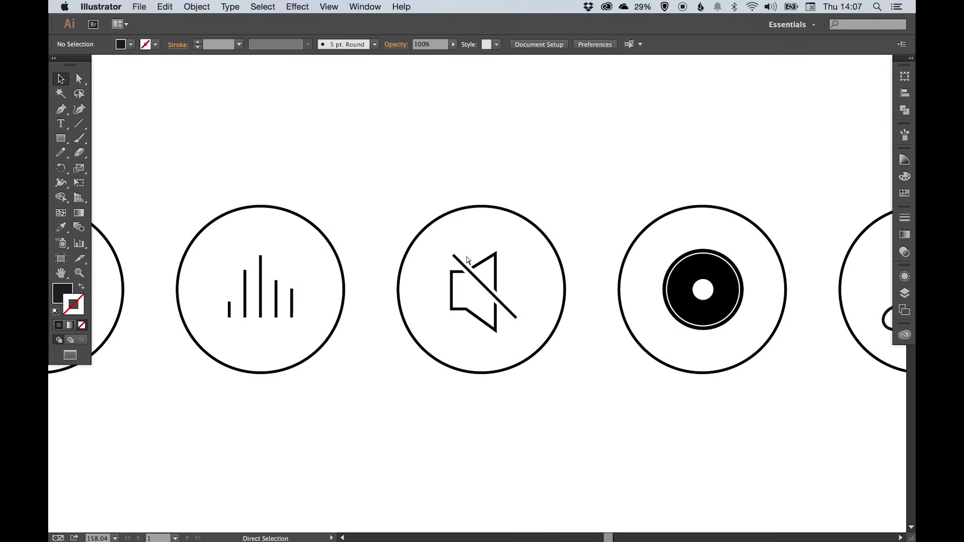
pyautogui.press('super+minus')
pyautogui.press('super+minus')
pyautogui.press('super+minus')
pyautogui.press('super+minus')
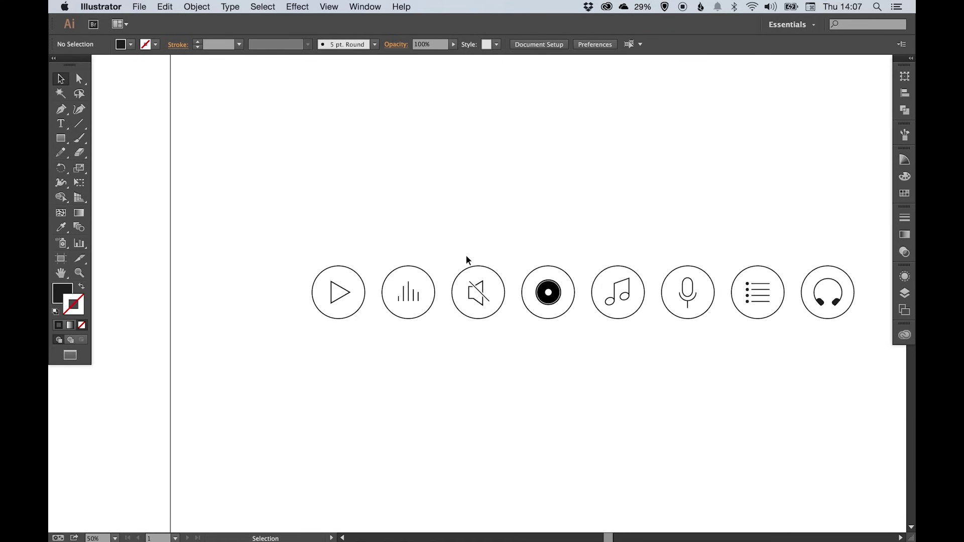
pyautogui.moveTo(445, 251); pyautogui.dragTo(343, 267)
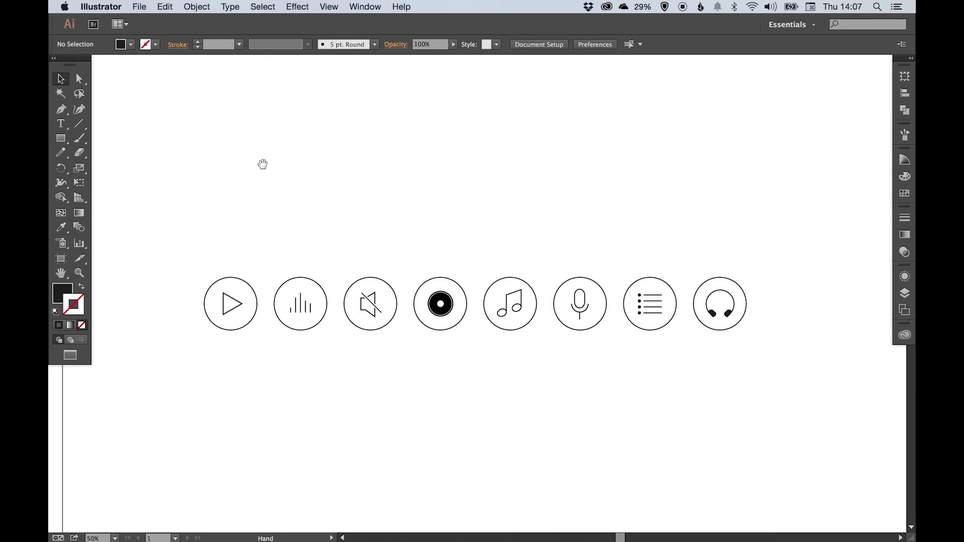
# Draw a 1000 × 1000 mm square and position it so it exactly covers the artboard
pyautogui.click(60, 140)
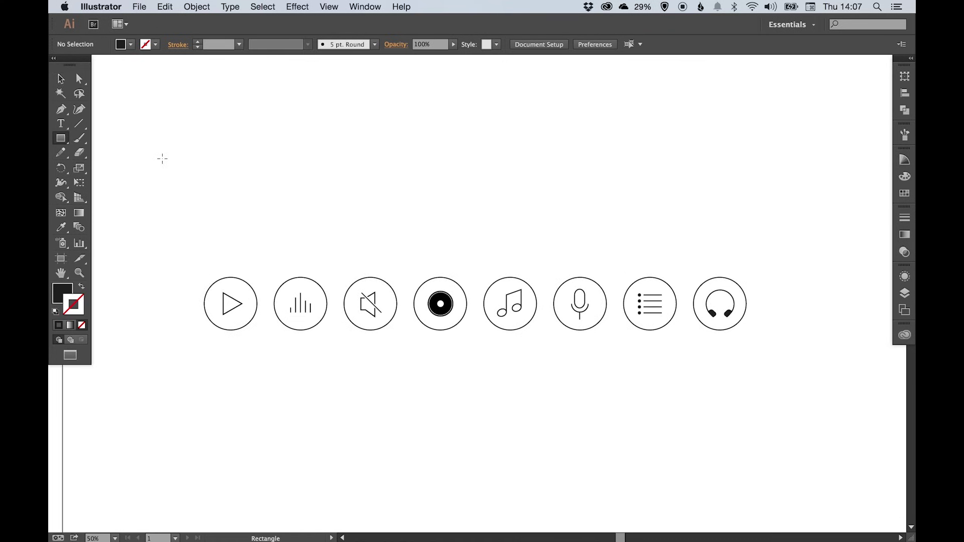
pyautogui.click(452, 155)
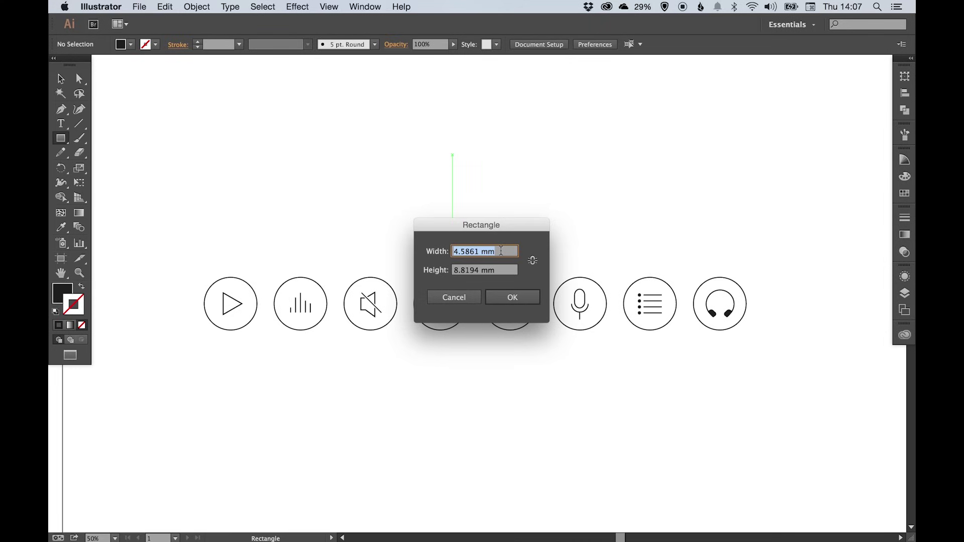
pyautogui.write('1000')
pyautogui.press('Tab')
pyautogui.write('1')
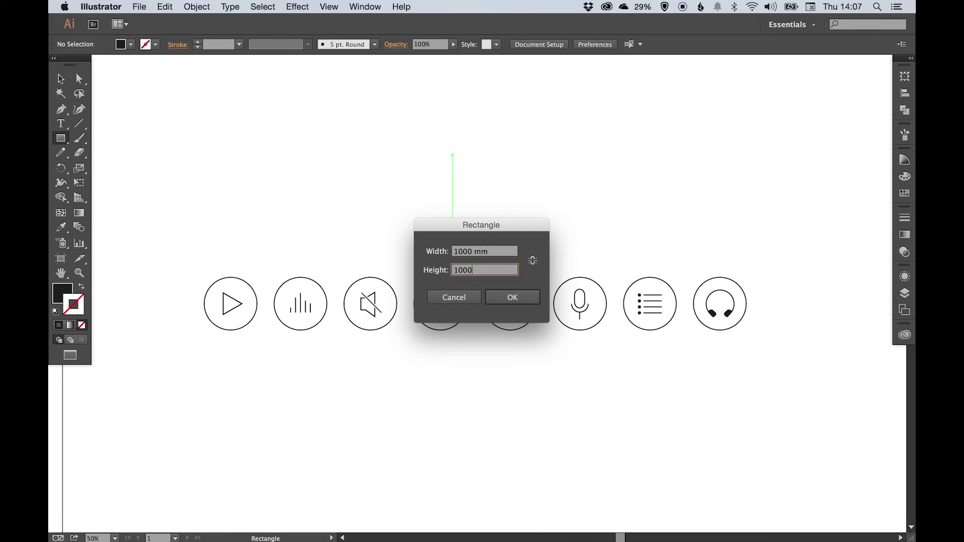
pyautogui.write('000')
pyautogui.press('Return')
pyautogui.press('v')
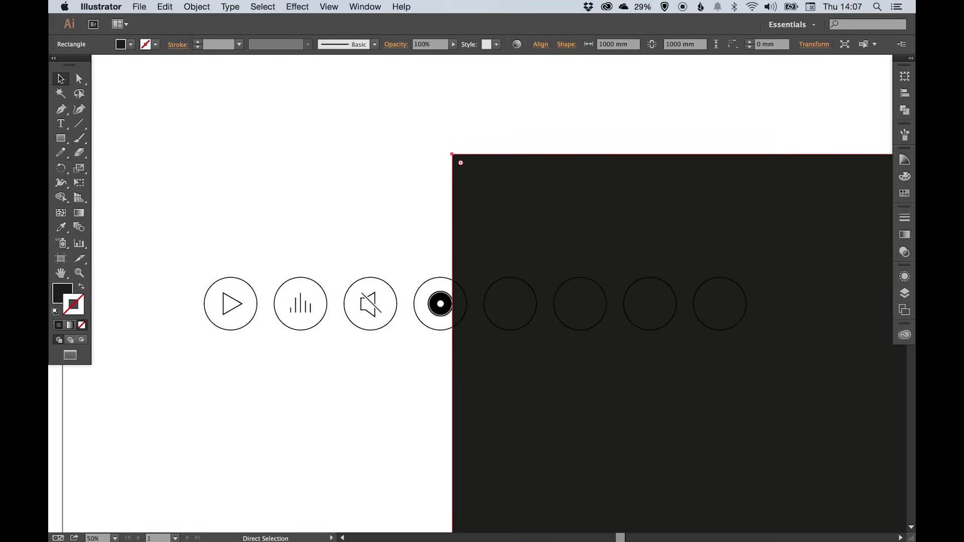
pyautogui.press('super+0')
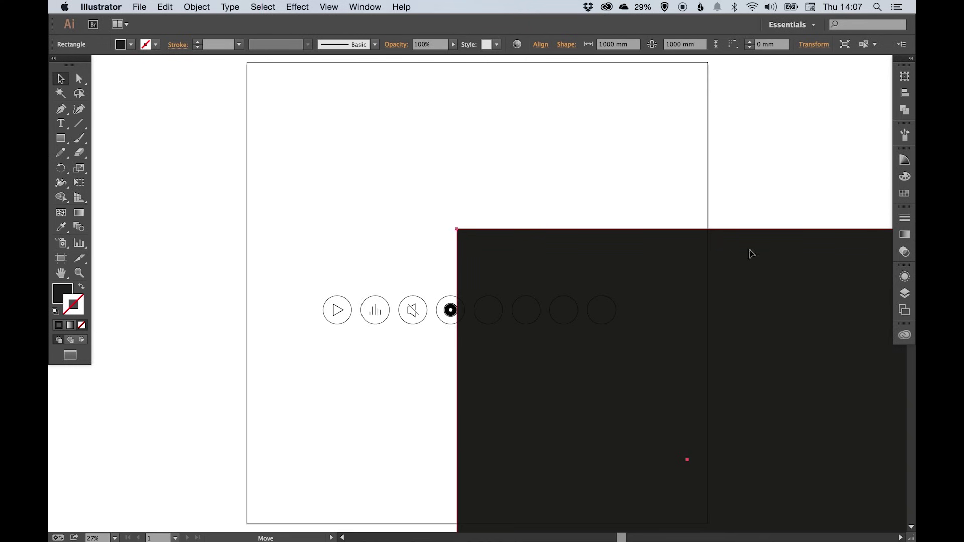
pyautogui.moveTo(751, 251); pyautogui.dragTo(599, 112)
# Make the lightest gray swatch global, fill the large square with it, and remove the square's stroke
pyautogui.click(905, 196)
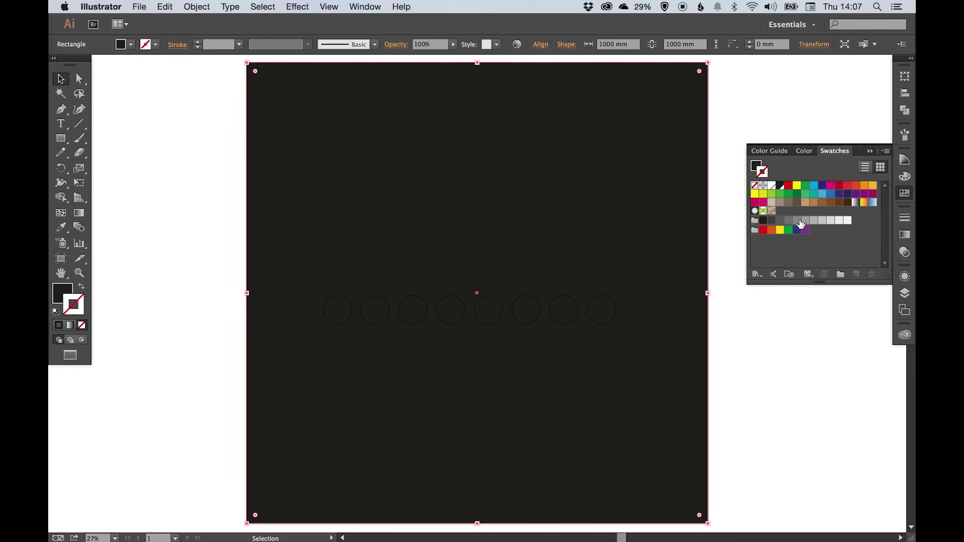
pyautogui.doubleClick(848, 222)
pyautogui.click(684, 205)
pyautogui.click(813, 326)
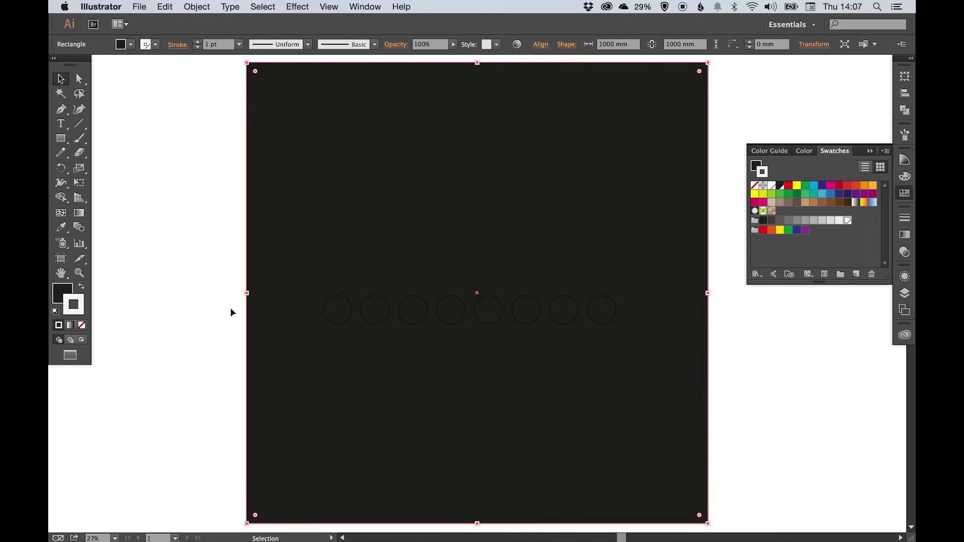
pyautogui.click(77, 290)
pyautogui.click(81, 325)
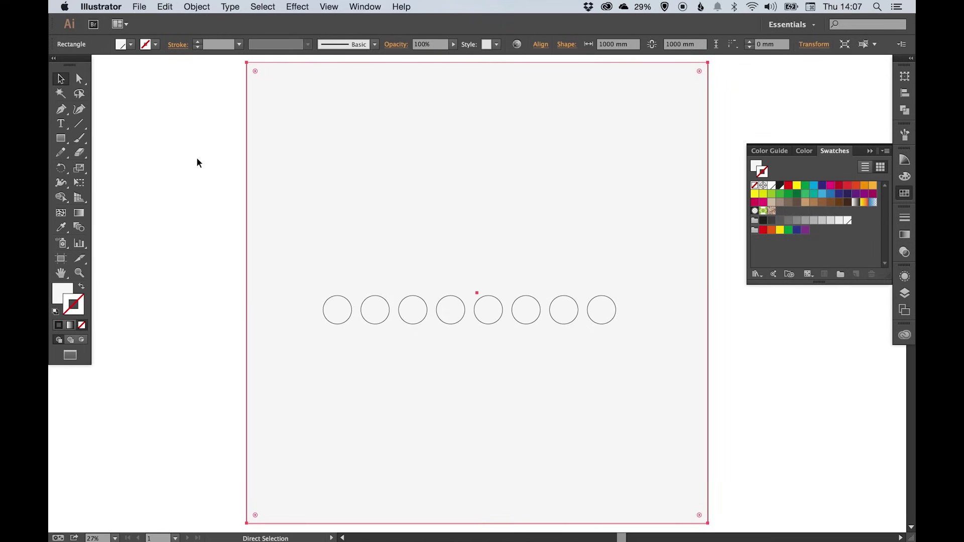
# Send the light gray background square to the back and lock it, testing the lock by selecting around the icons
pyautogui.click(193, 7)
pyautogui.moveTo(220, 32)
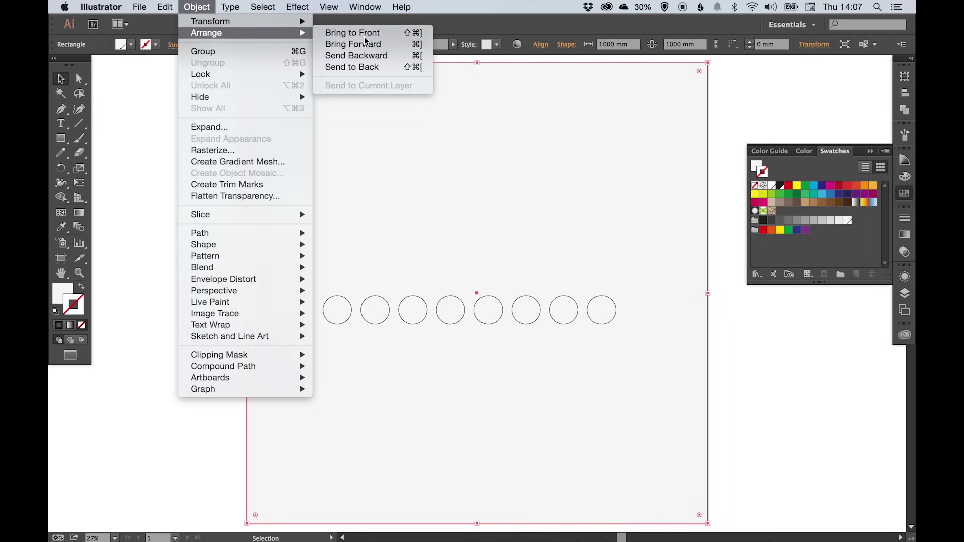
pyautogui.click(374, 68)
pyautogui.click(211, 6)
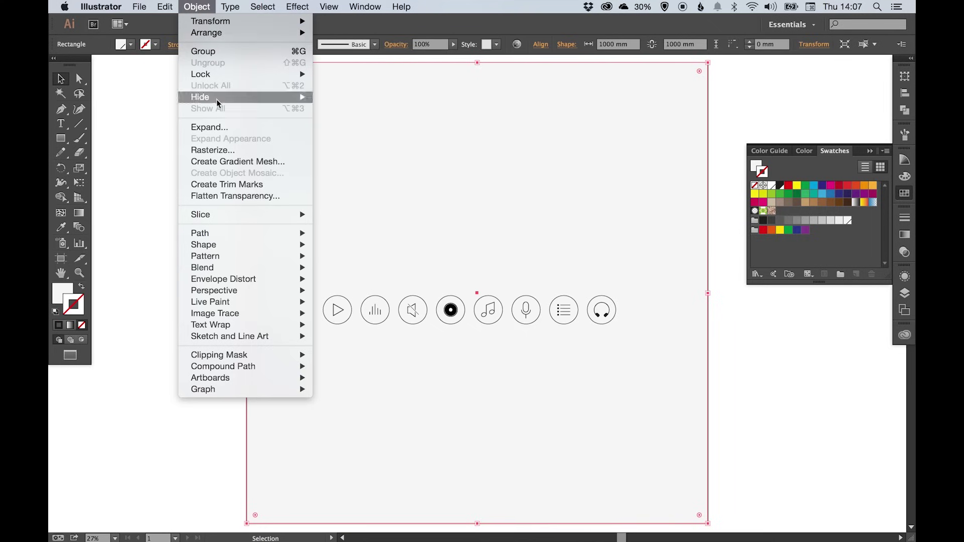
pyautogui.moveTo(211, 74)
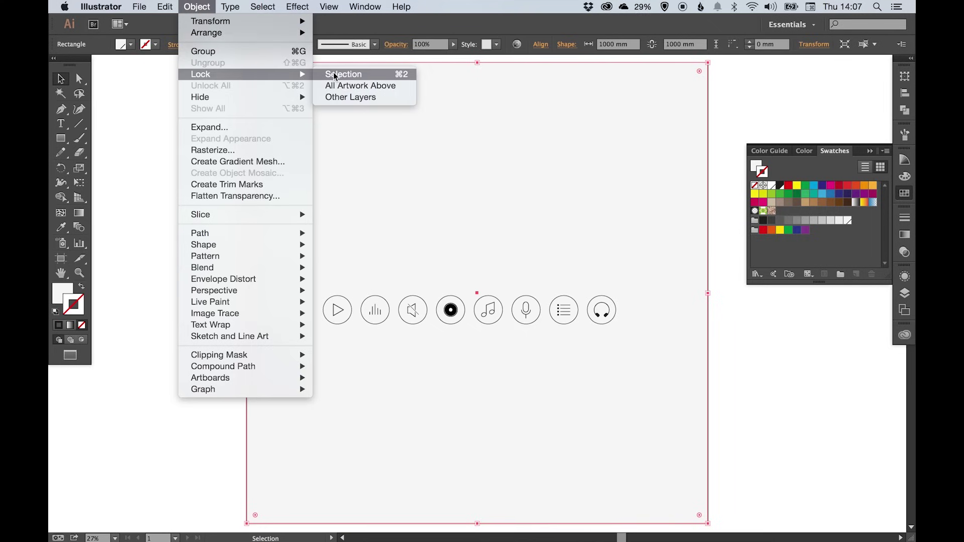
pyautogui.click(335, 75)
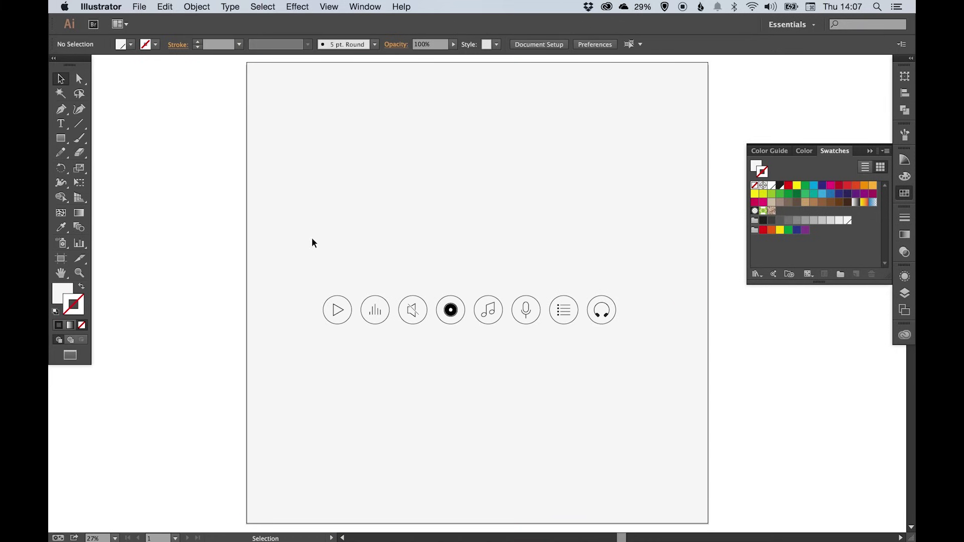
pyautogui.moveTo(312, 243); pyautogui.dragTo(638, 356)
pyautogui.click(502, 274)
# Redefine the Black swatch as the web-safe dark gray RGB 51, 51, 51
pyautogui.press('z')
pyautogui.moveTo(267, 237); pyautogui.dragTo(803, 411)
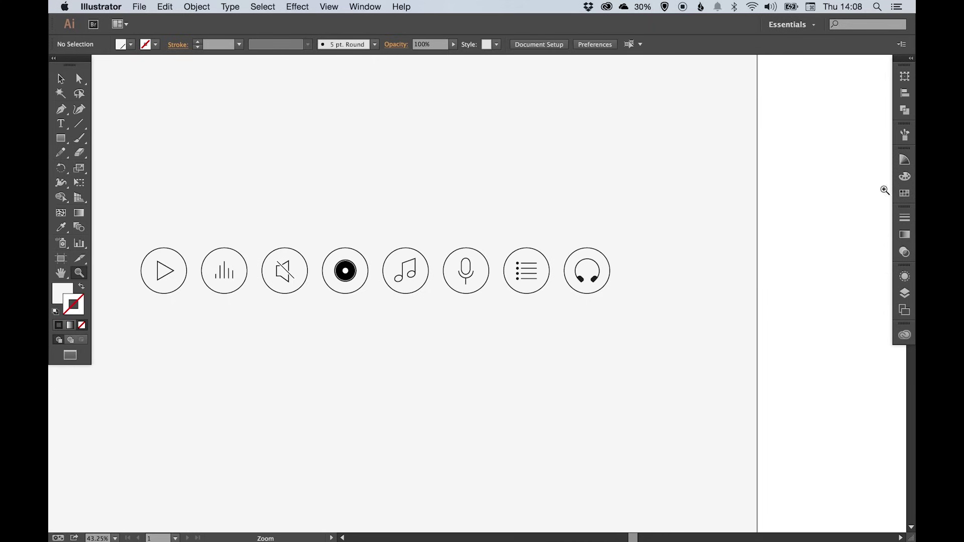
pyautogui.press('v')
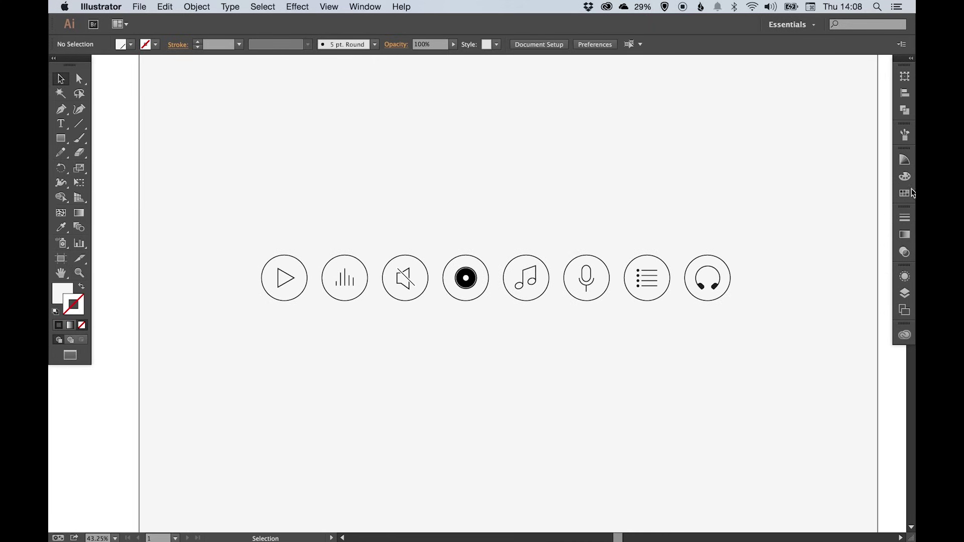
pyautogui.click(905, 194)
pyautogui.doubleClick(786, 189)
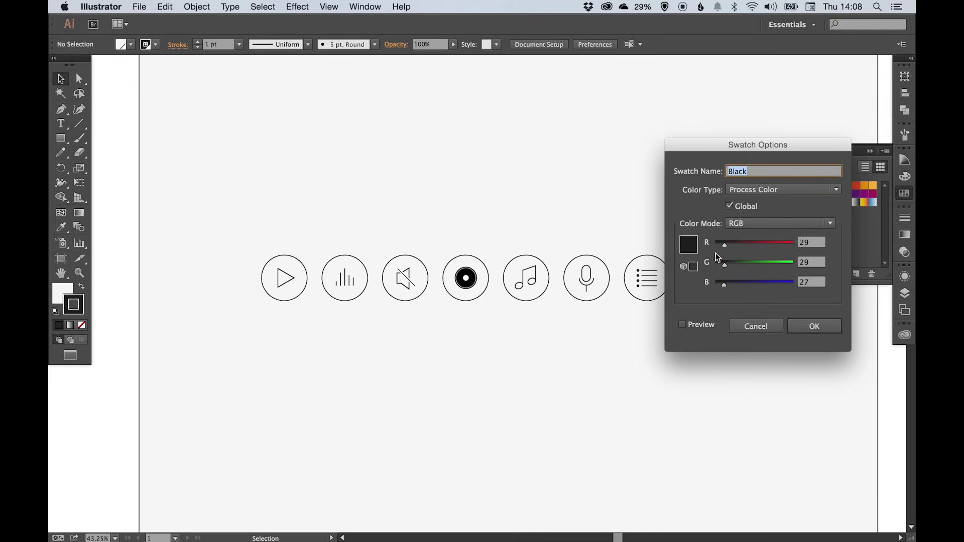
pyautogui.click(693, 267)
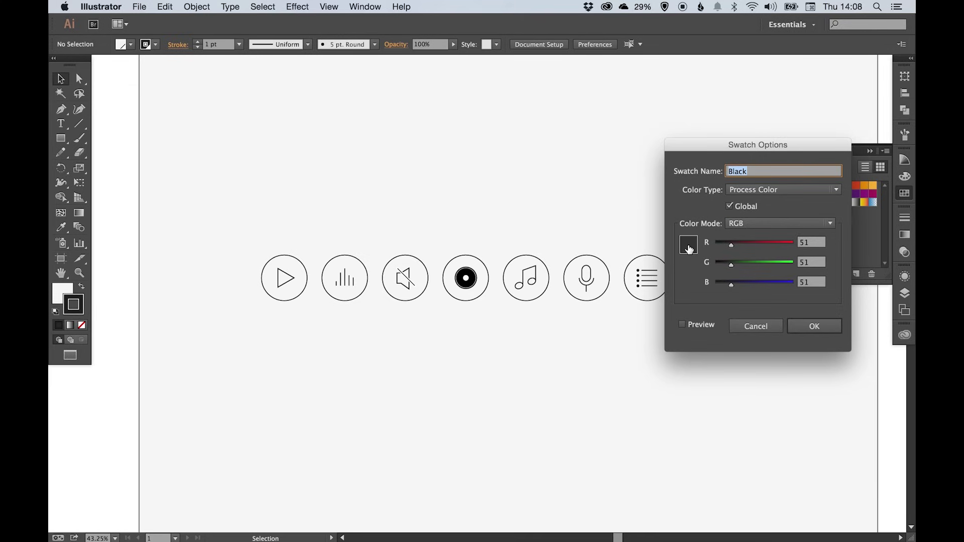
pyautogui.click(814, 324)
# Unlock the Circles layer and expand the fills and strokes of all eight circles
pyautogui.press('super+space')
pyautogui.moveTo(237, 216); pyautogui.dragTo(803, 405)
pyautogui.click(905, 289)
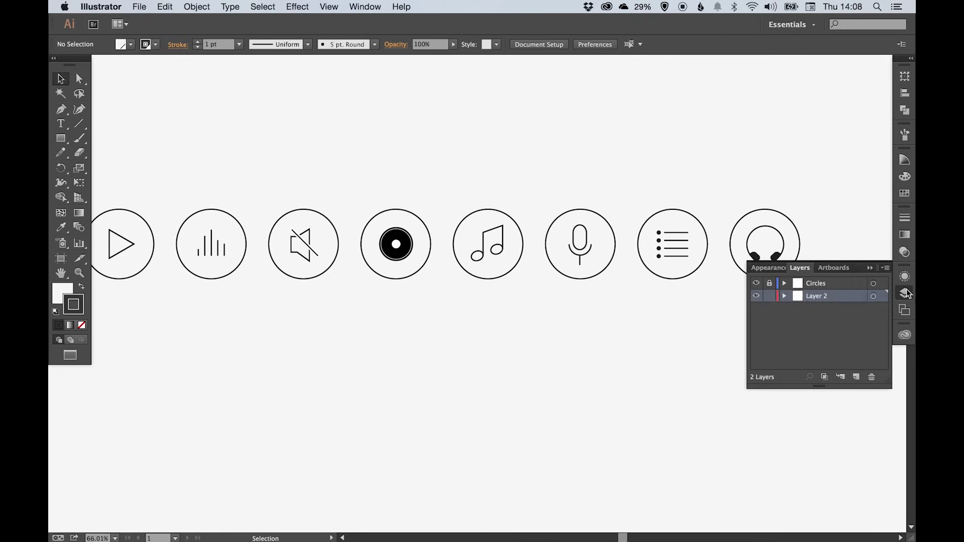
pyautogui.click(770, 285)
pyautogui.moveTo(428, 269); pyautogui.dragTo(499, 299)
pyautogui.moveTo(165, 212); pyautogui.dragTo(880, 241)
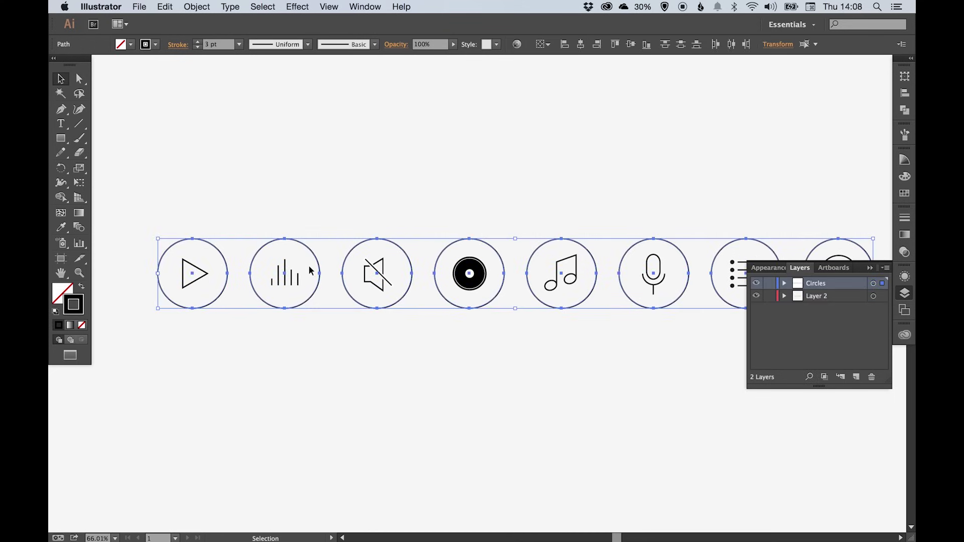
pyautogui.click(189, 7)
pyautogui.click(208, 128)
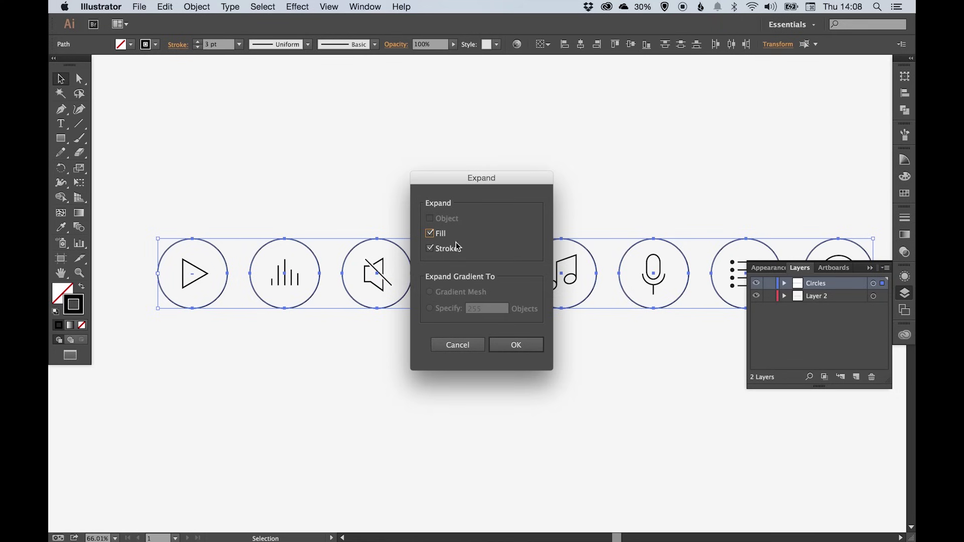
pyautogui.click(516, 344)
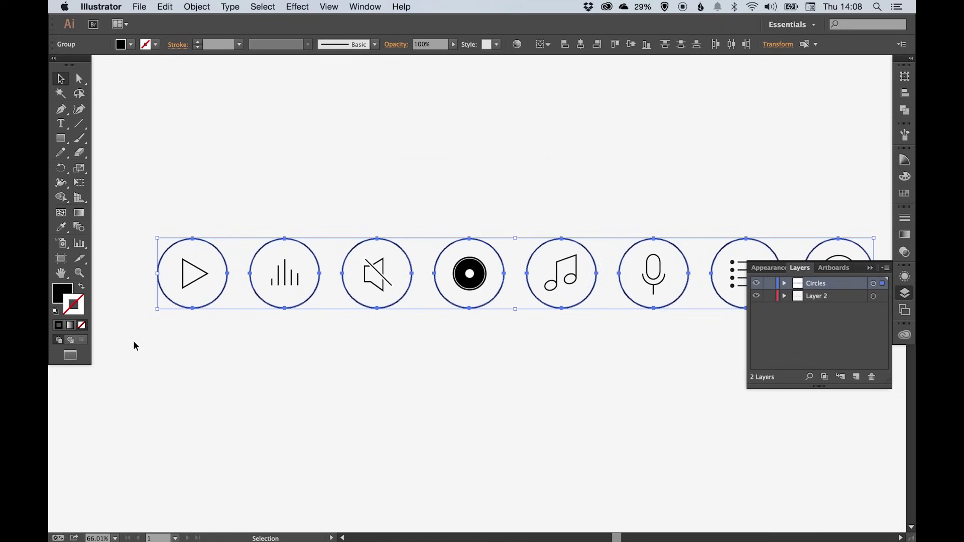
# Fill the expanded circles with the dark gray Black swatch and deselect them
pyautogui.click(69, 294)
pyautogui.click(905, 195)
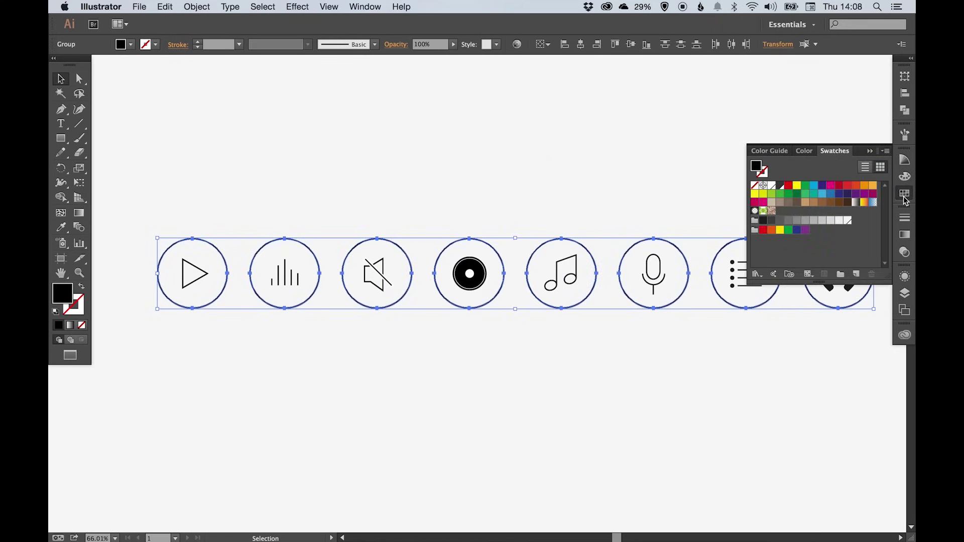
pyautogui.click(779, 187)
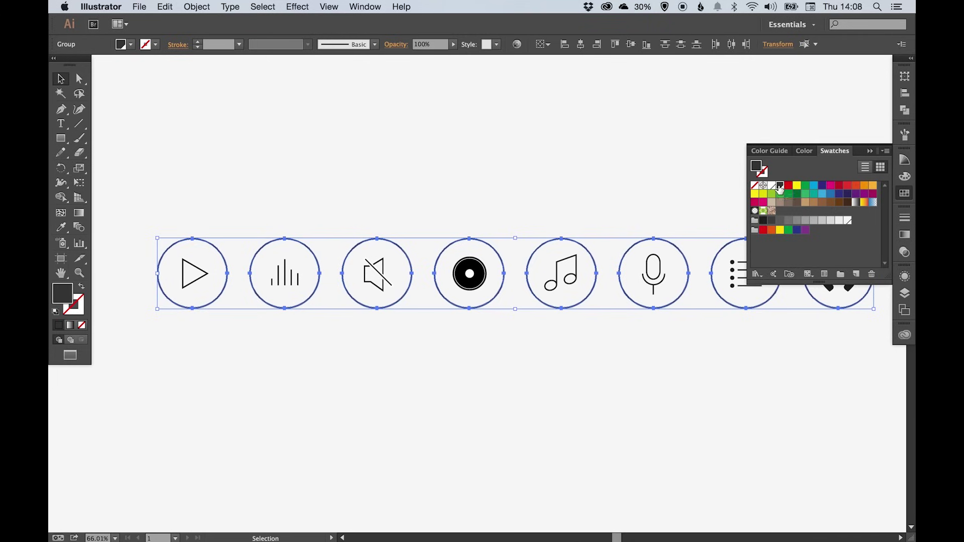
pyautogui.click(908, 193)
pyautogui.click(571, 202)
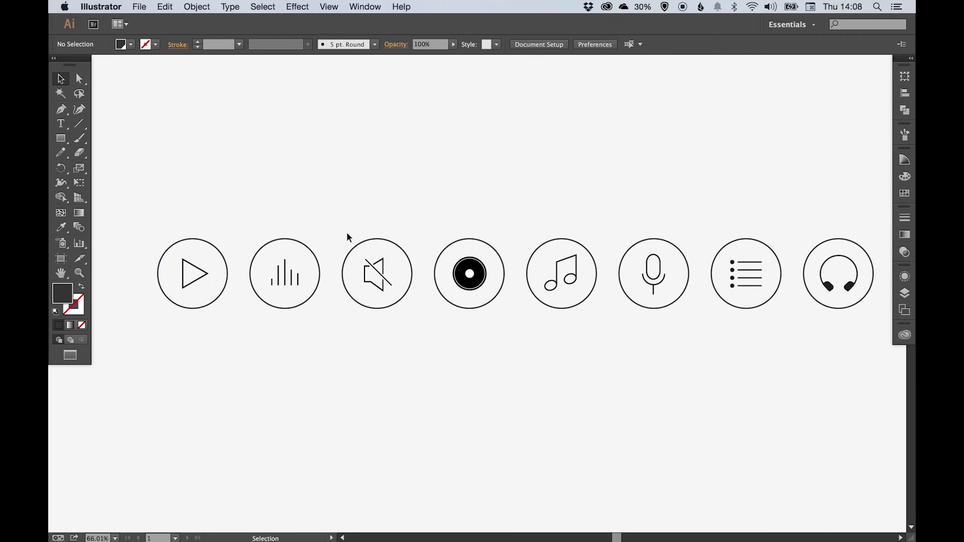
# Try recolouring the play triangle and the equalizer bars with the dark gray Black swatch
pyautogui.press('super+space')
pyautogui.moveTo(150, 201); pyautogui.dragTo(308, 330)
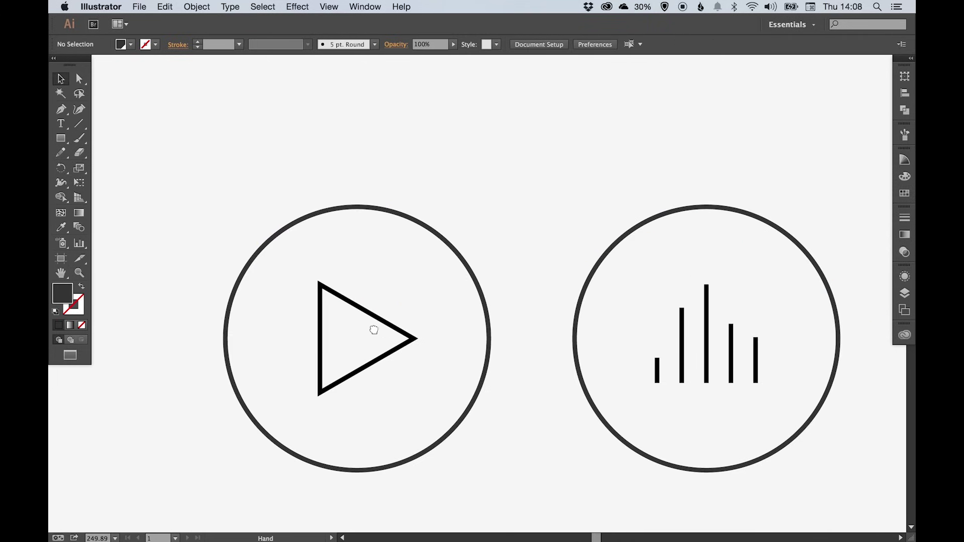
pyautogui.moveTo(374, 330); pyautogui.dragTo(294, 329)
pyautogui.moveTo(606, 251); pyautogui.dragTo(726, 361)
pyautogui.click(905, 192)
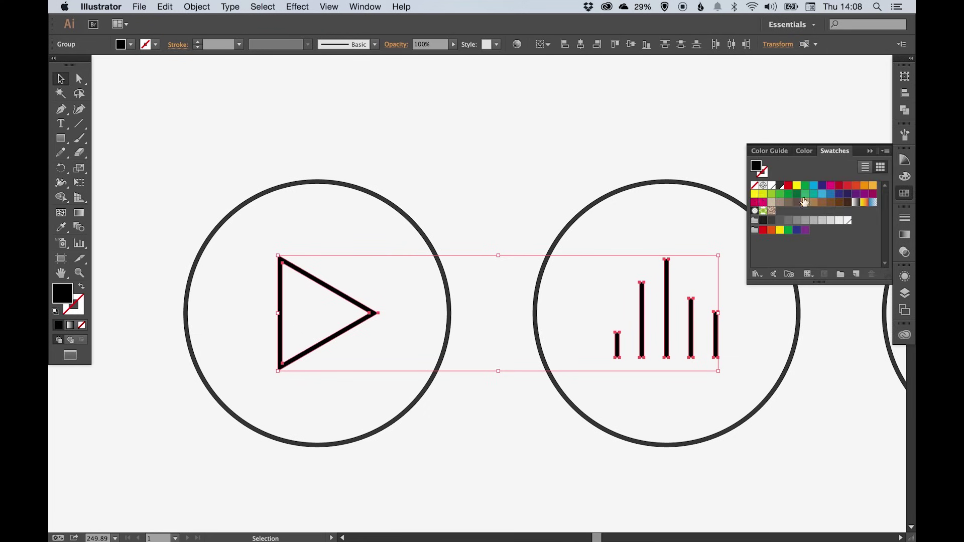
pyautogui.click(781, 187)
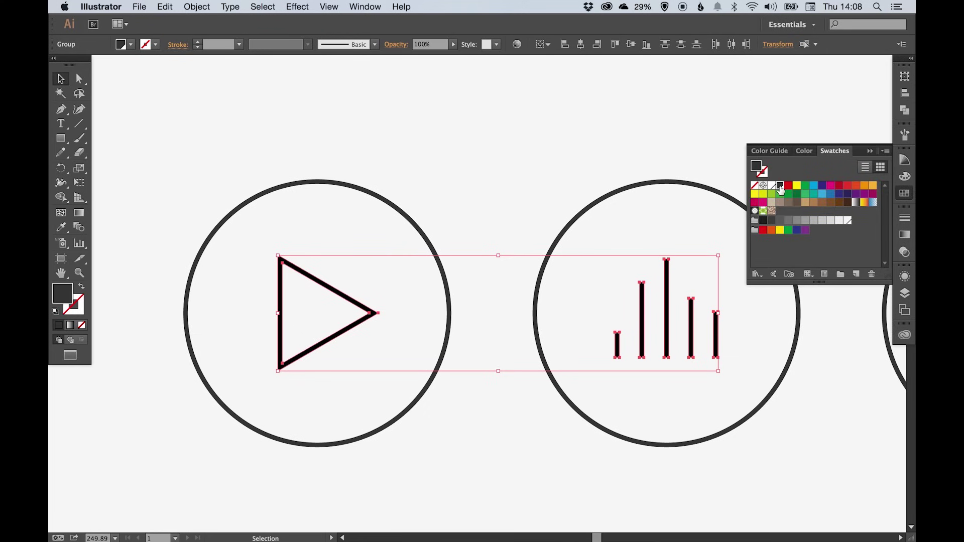
pyautogui.click(494, 147)
# Cut the white outline around the mute icon's diagonal line out of its group and paste it back in place
pyautogui.moveTo(494, 147); pyautogui.dragTo(140, 173)
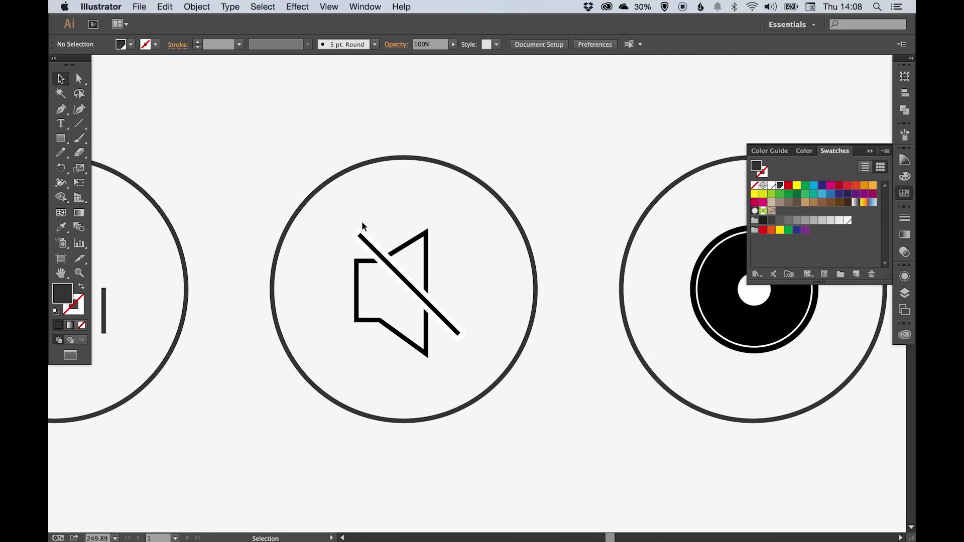
pyautogui.moveTo(258, 161); pyautogui.dragTo(491, 361)
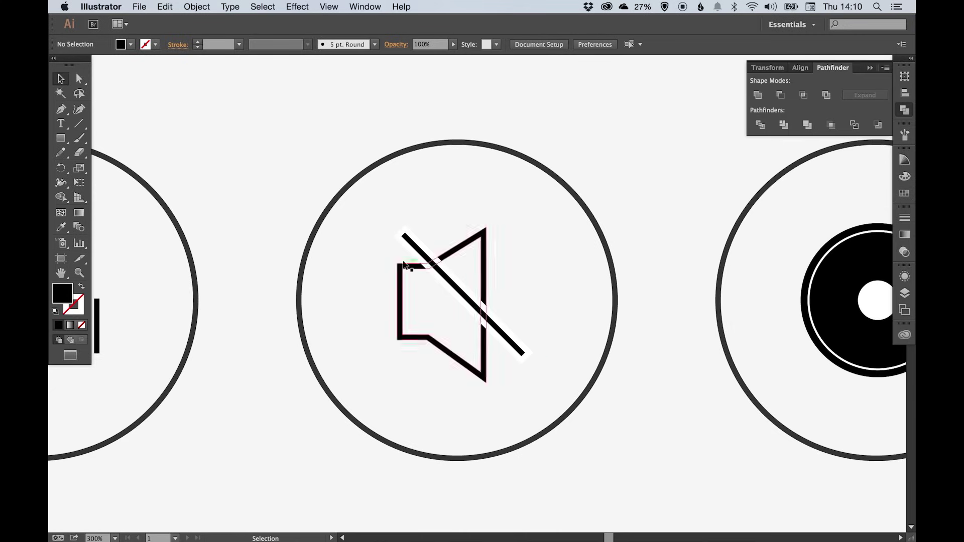
pyautogui.press('super+space')
pyautogui.moveTo(361, 200); pyautogui.dragTo(553, 358)
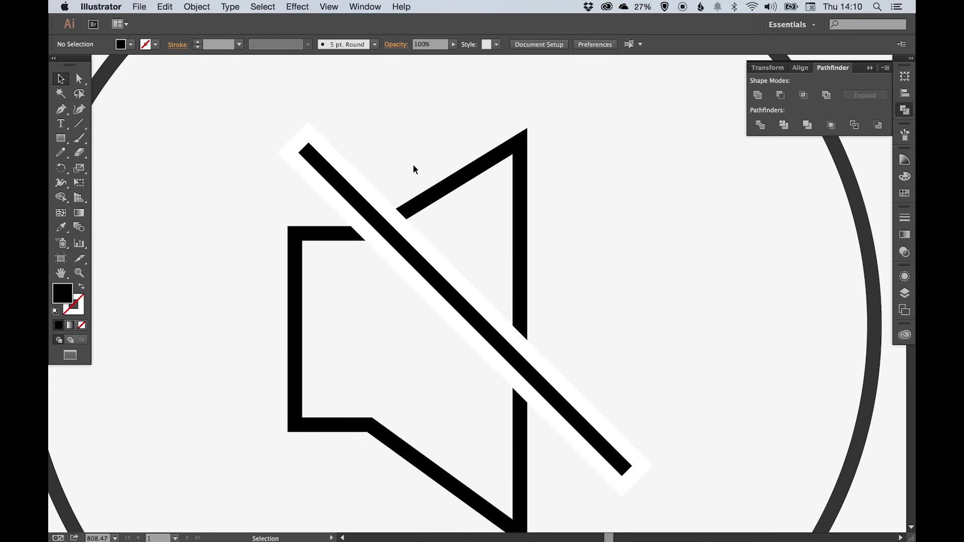
pyautogui.press('a')
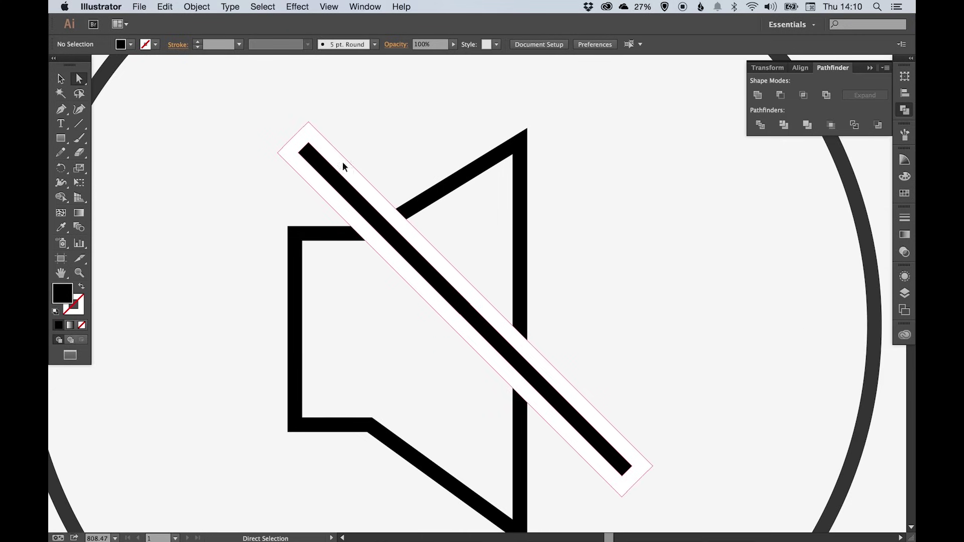
pyautogui.click(345, 166)
pyautogui.click(171, 8)
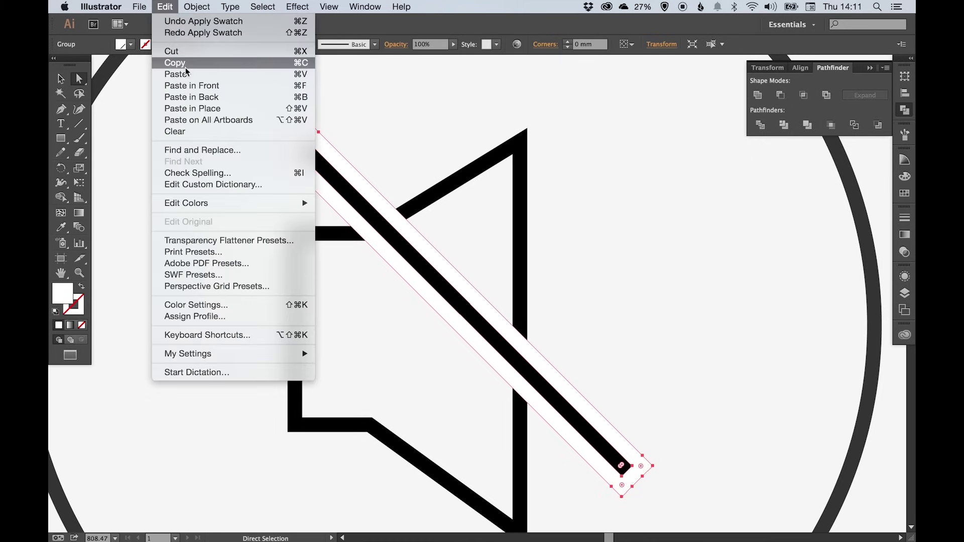
pyautogui.click(178, 50)
pyautogui.click(169, 8)
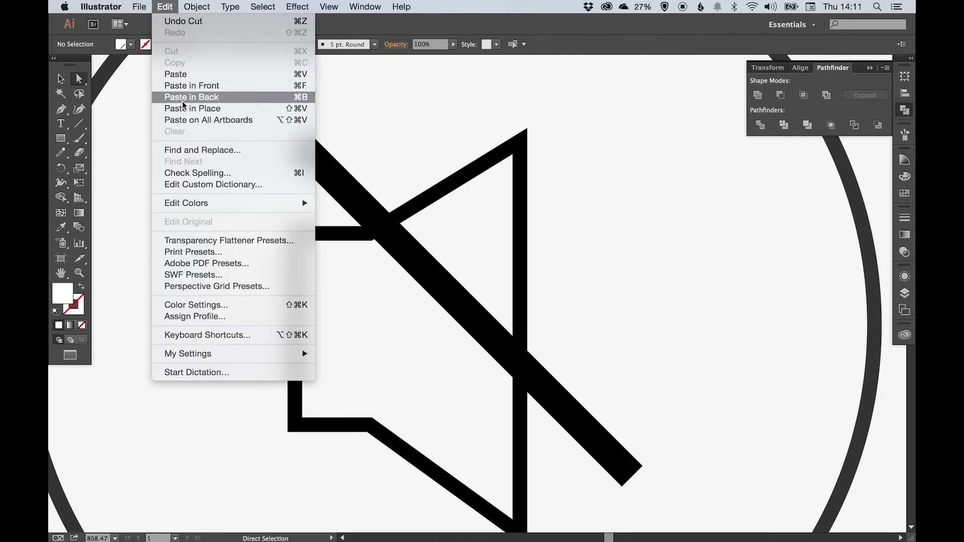
pyautogui.click(181, 108)
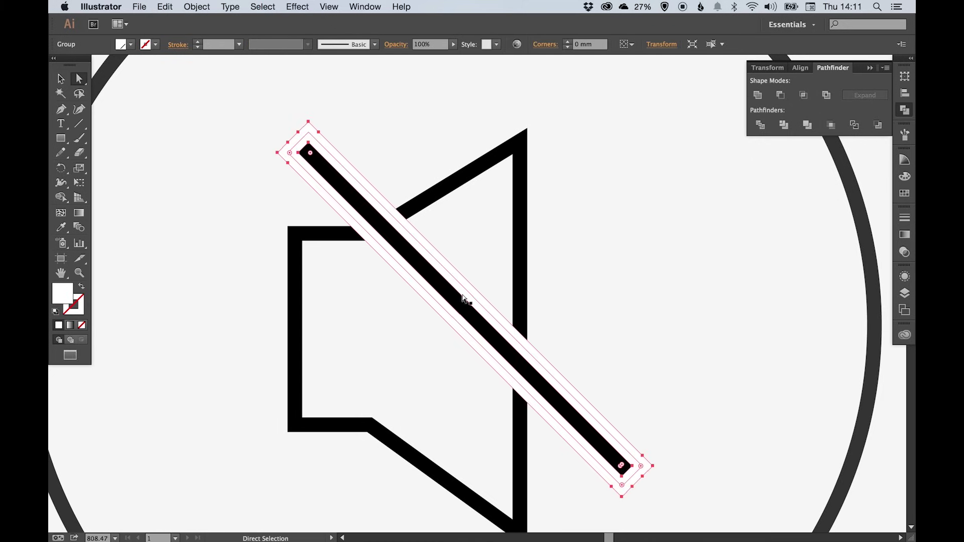
pyautogui.press('v')
pyautogui.click(391, 109)
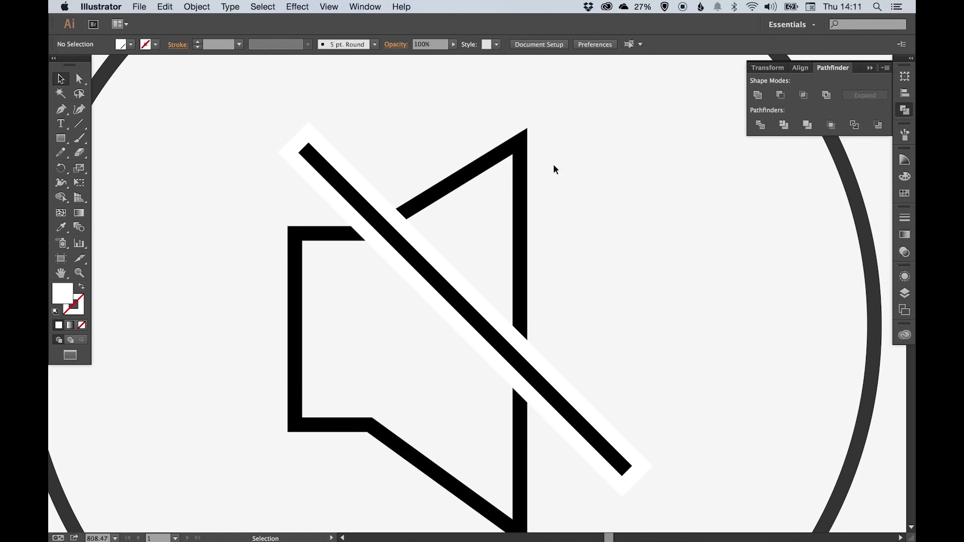
# Subtract the white outline from the mute icon's speaker shape with Minus Front and deselect the result
pyautogui.click(323, 142)
pyautogui.keyDown('shift'); pyautogui.click(475, 175); pyautogui.keyUp('shift')
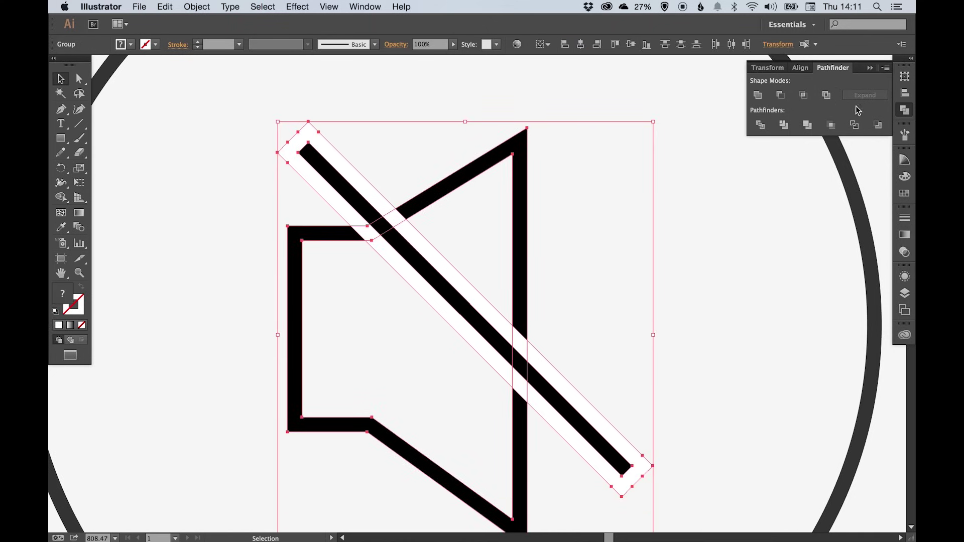
pyautogui.click(780, 98)
pyautogui.press('super+shift+a')
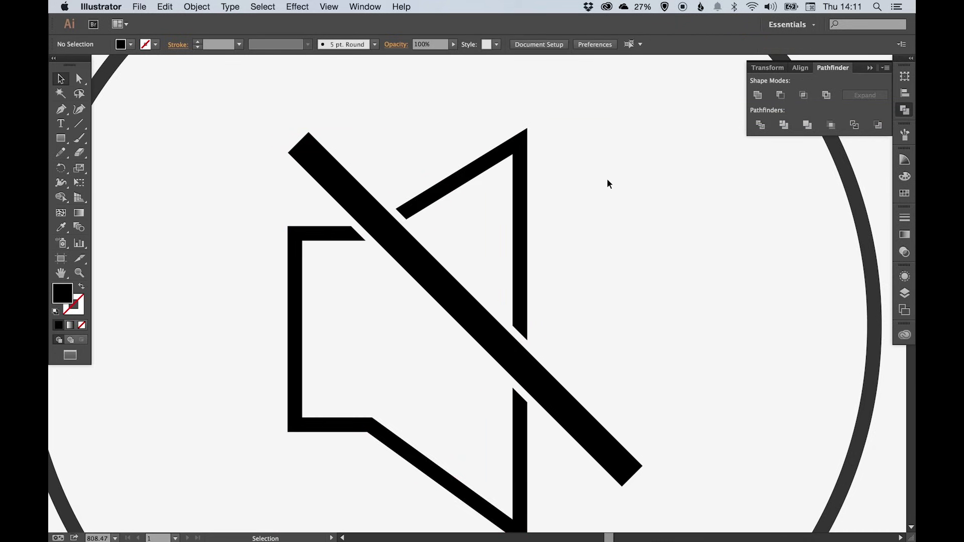
pyautogui.scroll(-2, 606, 156)
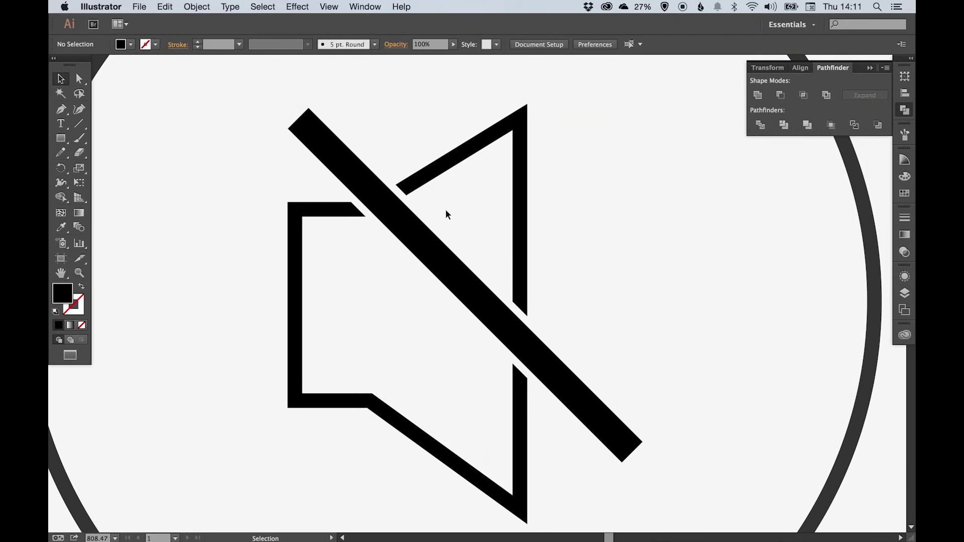
# Cut the mute icon's gapped speaker shape to the clipboard
pyautogui.click(354, 403)
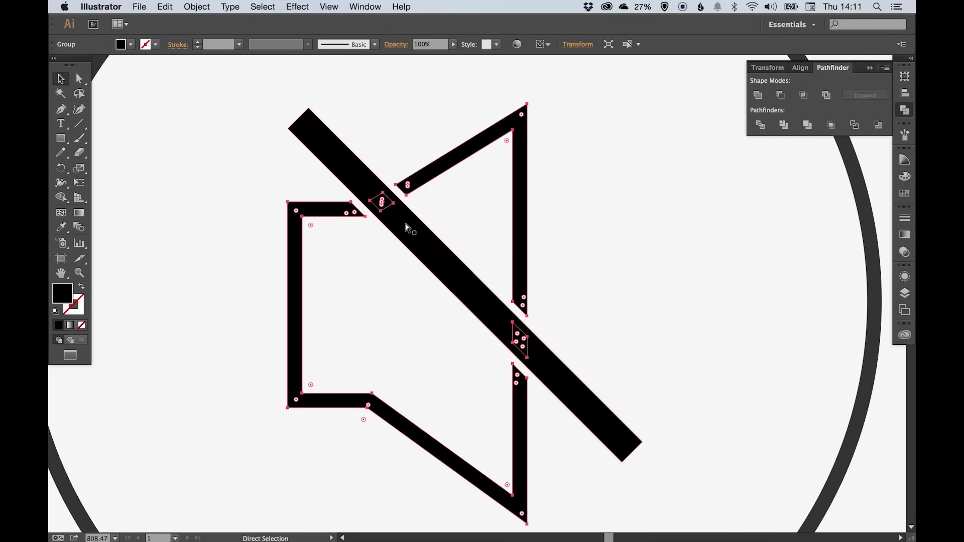
pyautogui.click(165, 7)
pyautogui.click(177, 52)
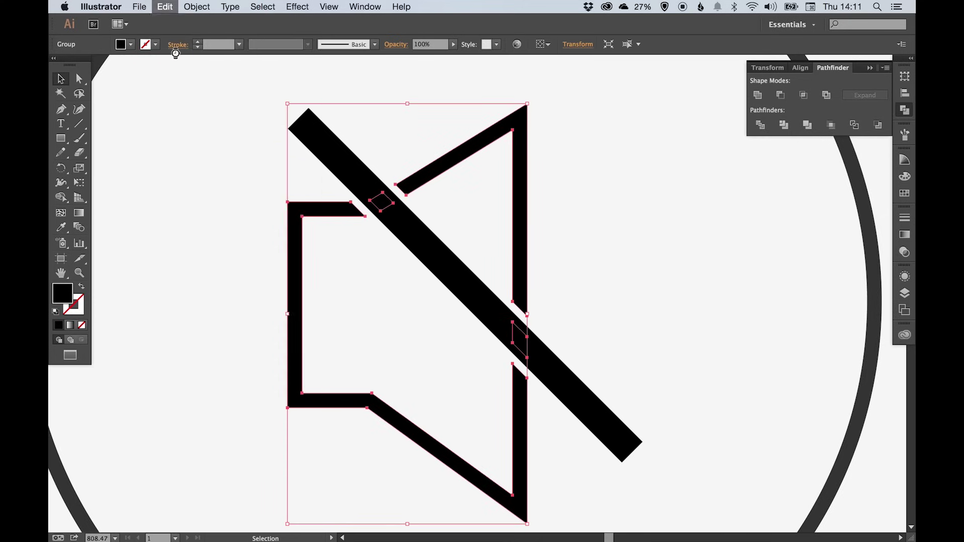
pyautogui.press('a')
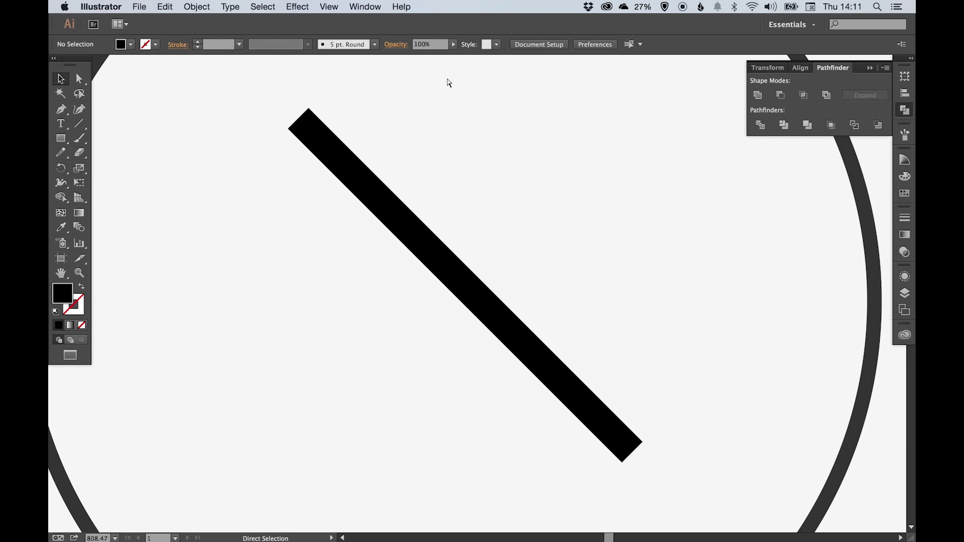
# Undo the cut and the Minus Front subtraction to restore the white outline and the uncut speaker, and deselect everything
pyautogui.click(175, 5)
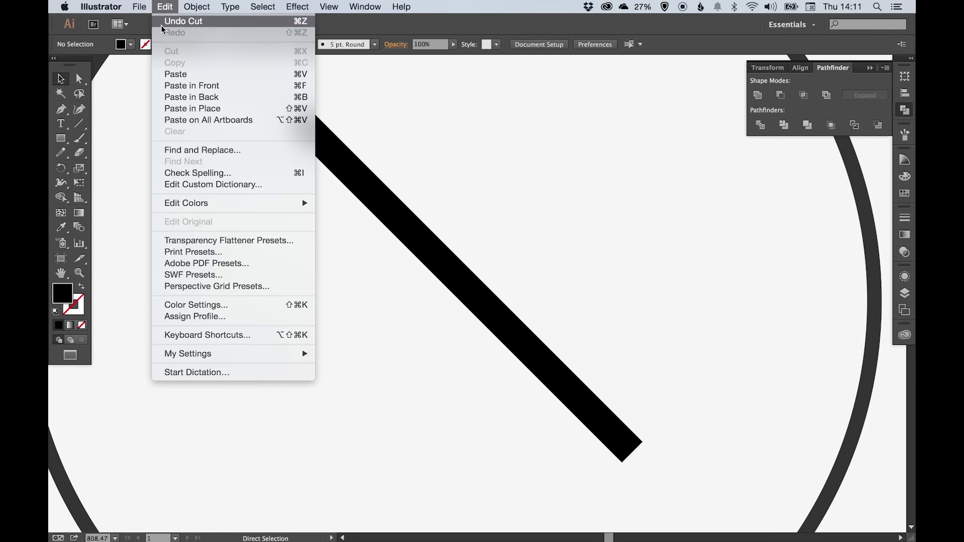
pyautogui.click(303, 23)
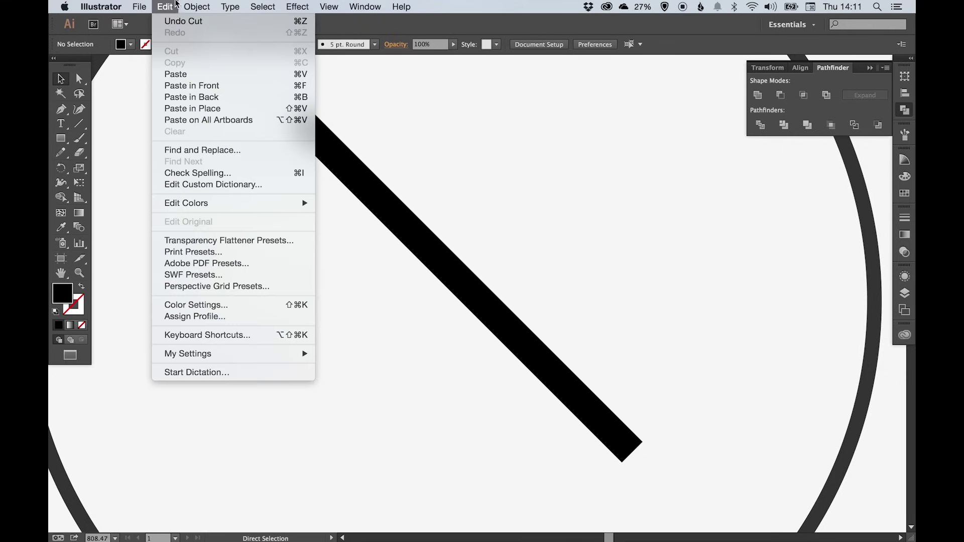
pyautogui.press('super+z')
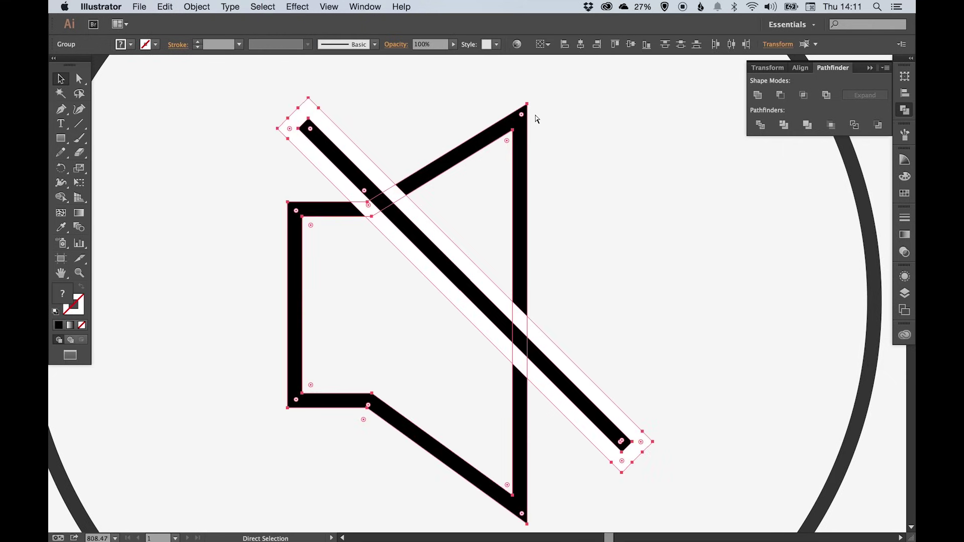
pyautogui.press('super+z')
pyautogui.press('super+shift+z')
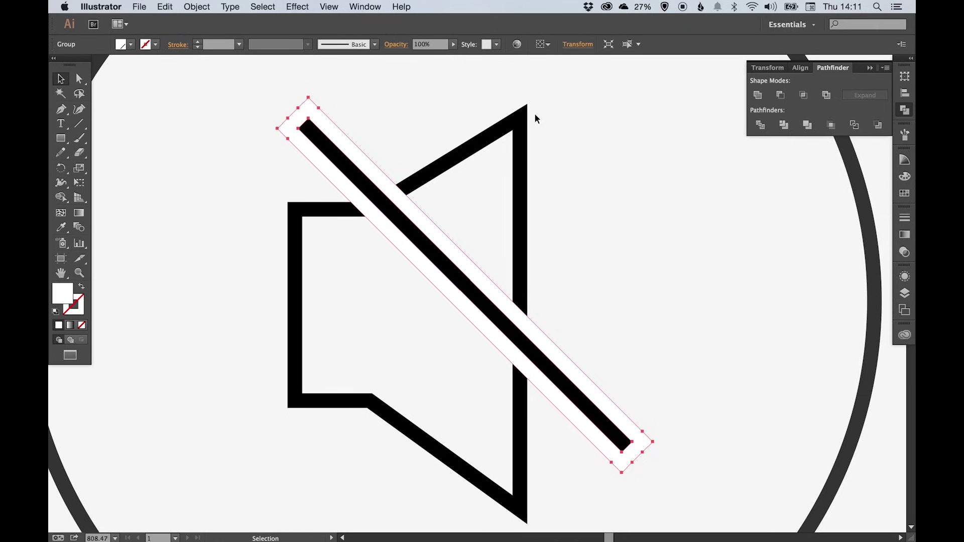
pyautogui.press('super+z')
pyautogui.press('super+shift+z')
pyautogui.click(361, 94)
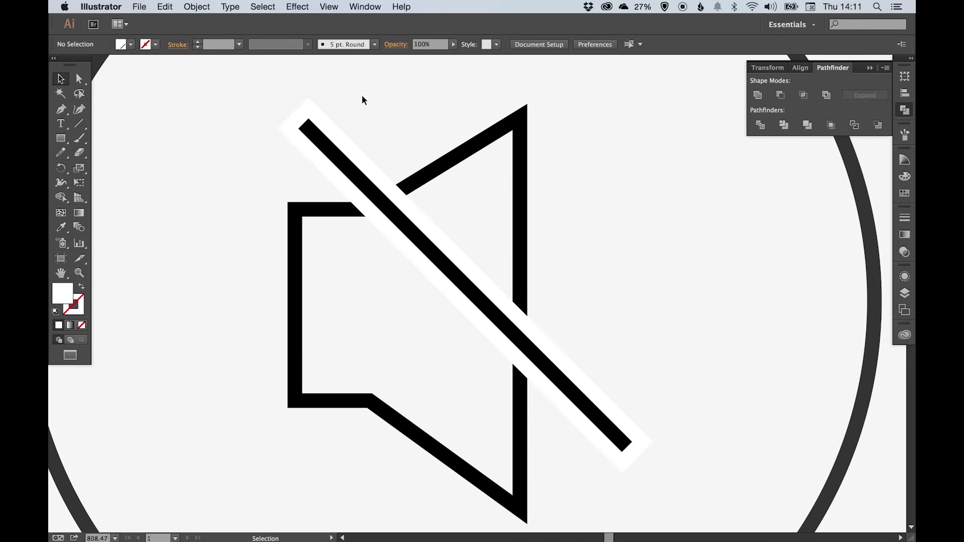
# Delete the uncut speaker, paste the gapped speaker from the clipboard in place, and deselect it
pyautogui.click(510, 135)
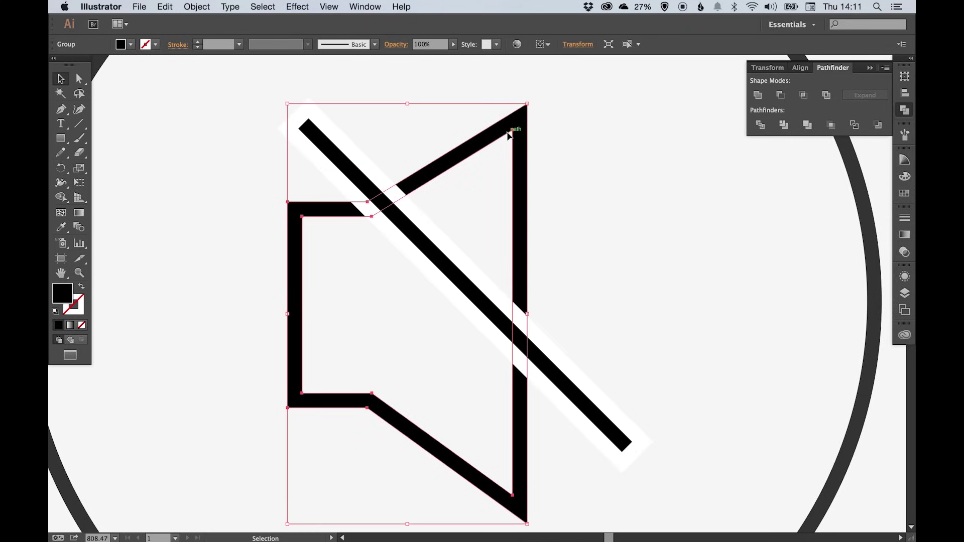
pyautogui.press('Delete')
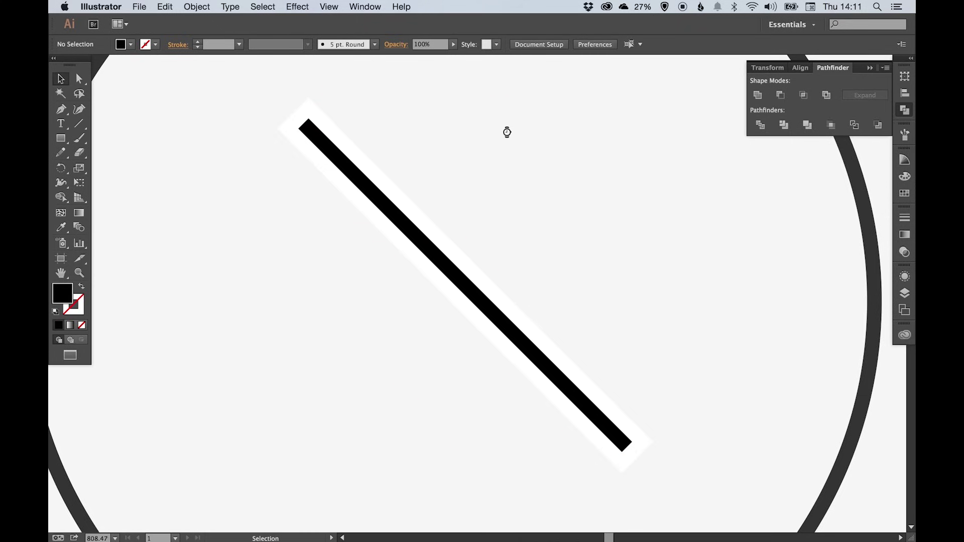
pyautogui.click(167, 6)
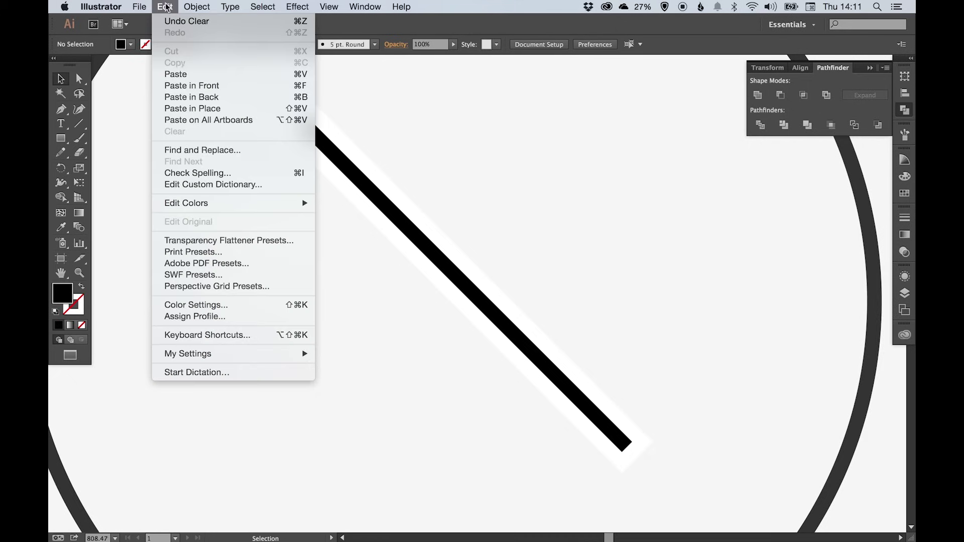
pyautogui.click(197, 108)
pyautogui.press('super+shift+a')
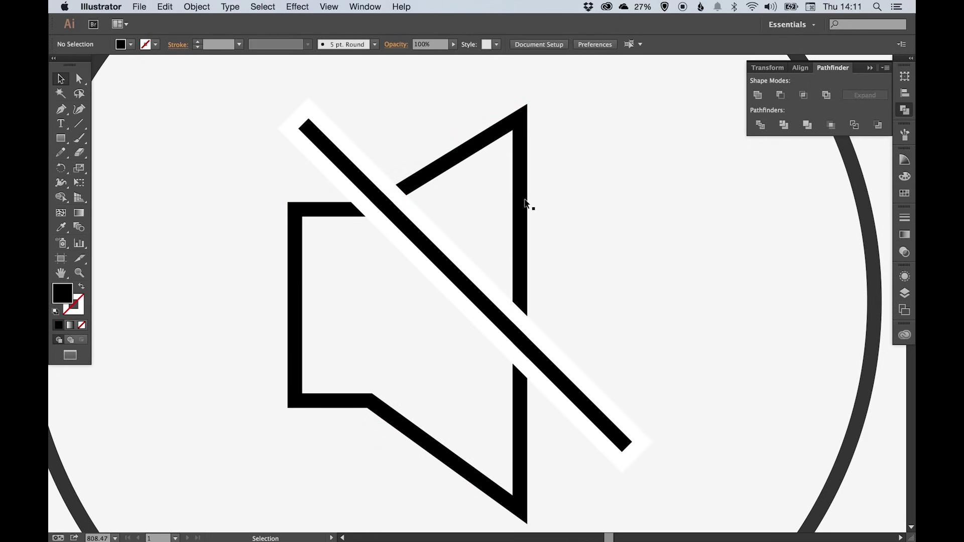
# Subtract the white outline from the mute icon's thick diagonal bar with Minus Front and deselect the result
pyautogui.click(347, 137)
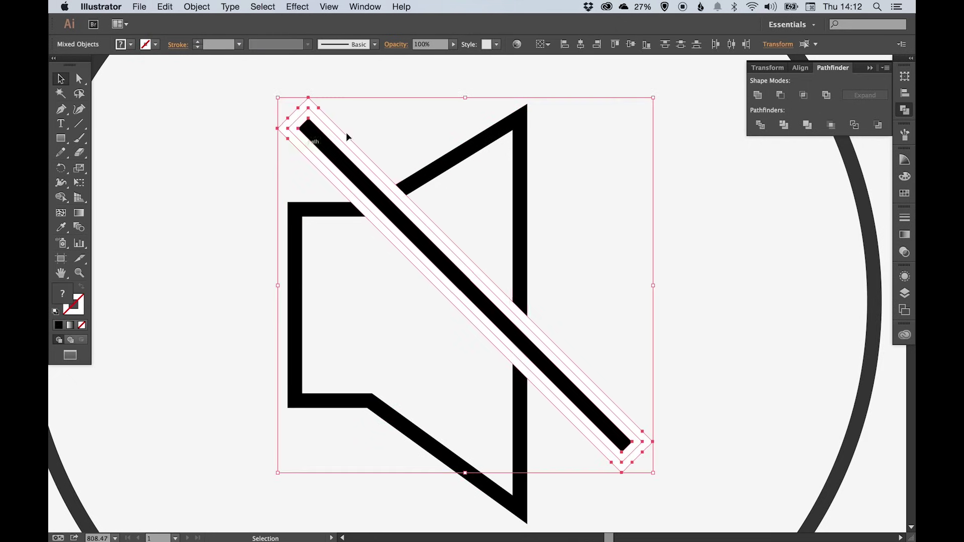
pyautogui.click(781, 95)
pyautogui.click(322, 129)
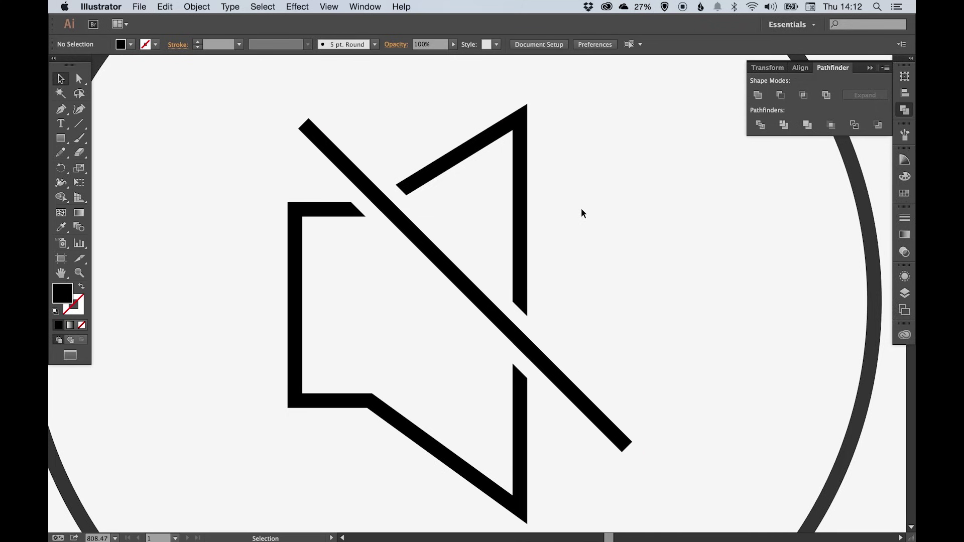
pyautogui.press('a')
# Examine the vinyl record icon's outer disc and thin white ring by selecting each in turn
pyautogui.press('super+minus')
pyautogui.press('super+minus')
pyautogui.press('super+minus')
pyautogui.press('super+minus')
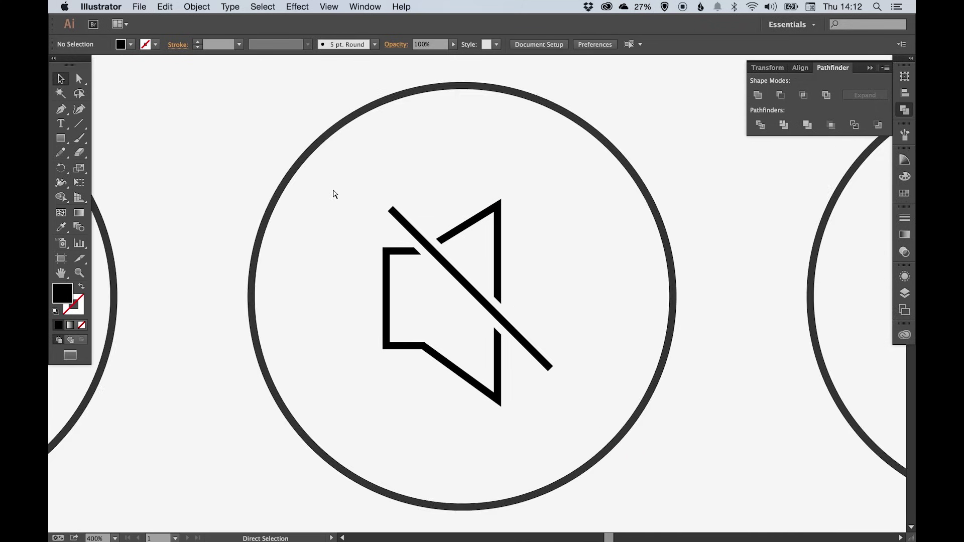
pyautogui.moveTo(416, 241); pyautogui.dragTo(306, 236)
pyautogui.moveTo(565, 279); pyautogui.dragTo(377, 269)
pyautogui.press('space')
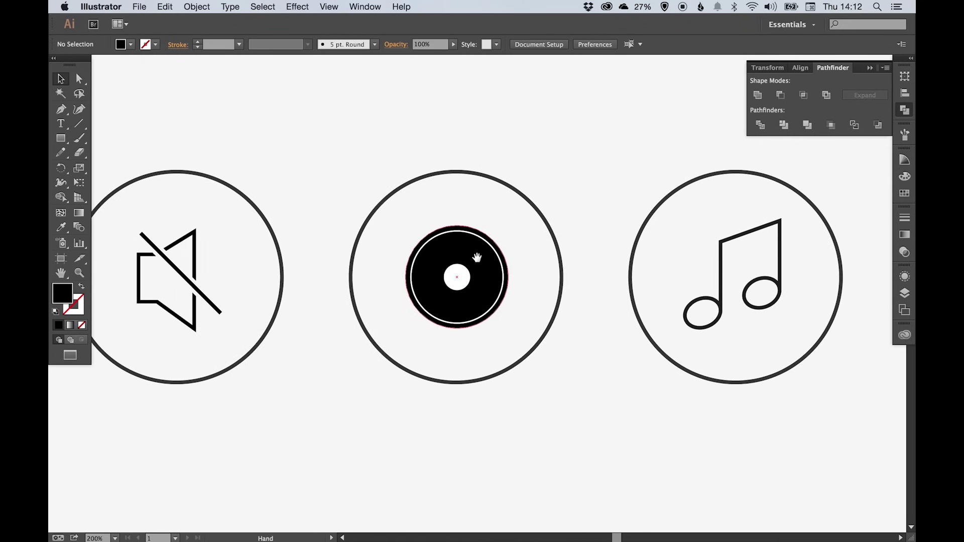
pyautogui.moveTo(477, 258); pyautogui.dragTo(450, 273)
pyautogui.press('z')
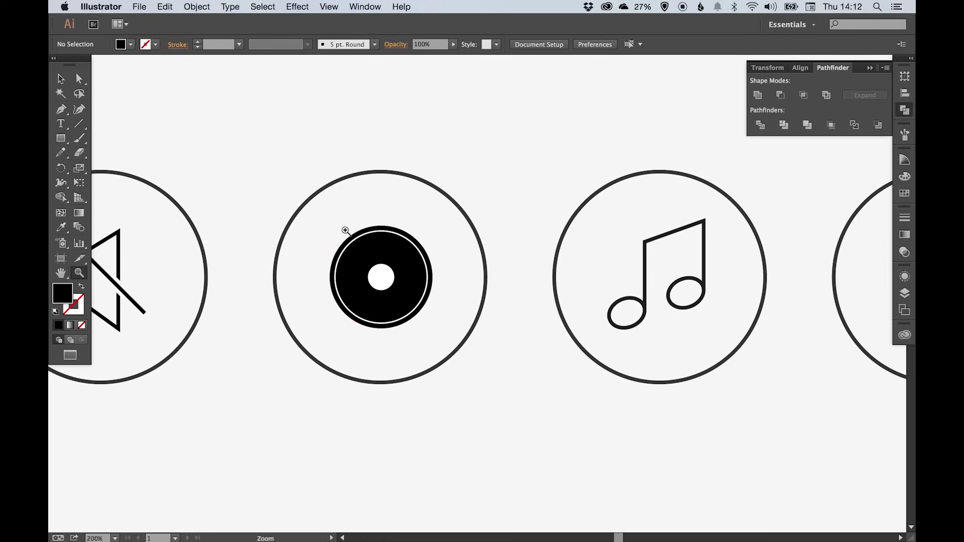
pyautogui.moveTo(301, 194); pyautogui.dragTo(514, 376)
pyautogui.press('v')
pyautogui.click(479, 223)
pyautogui.press('s')
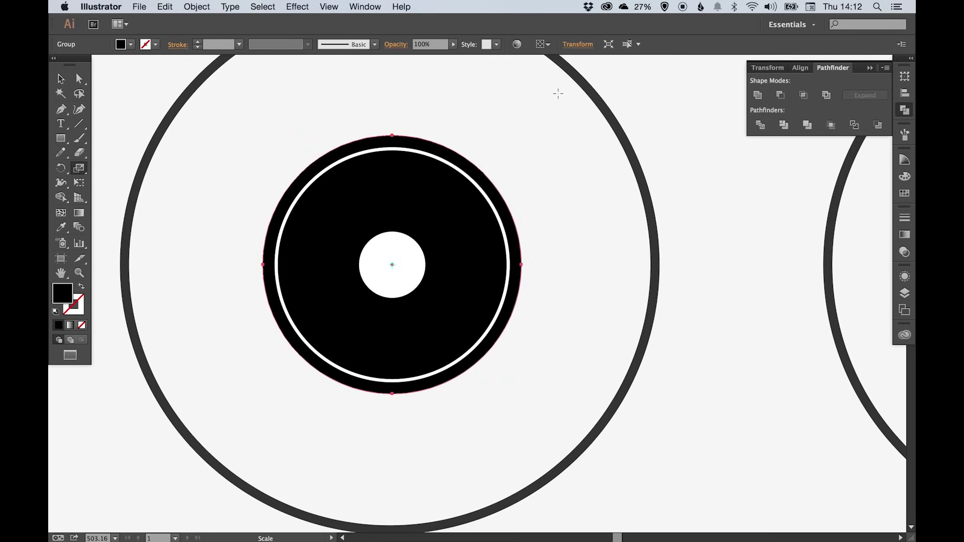
pyautogui.press('v')
pyautogui.click(472, 186)
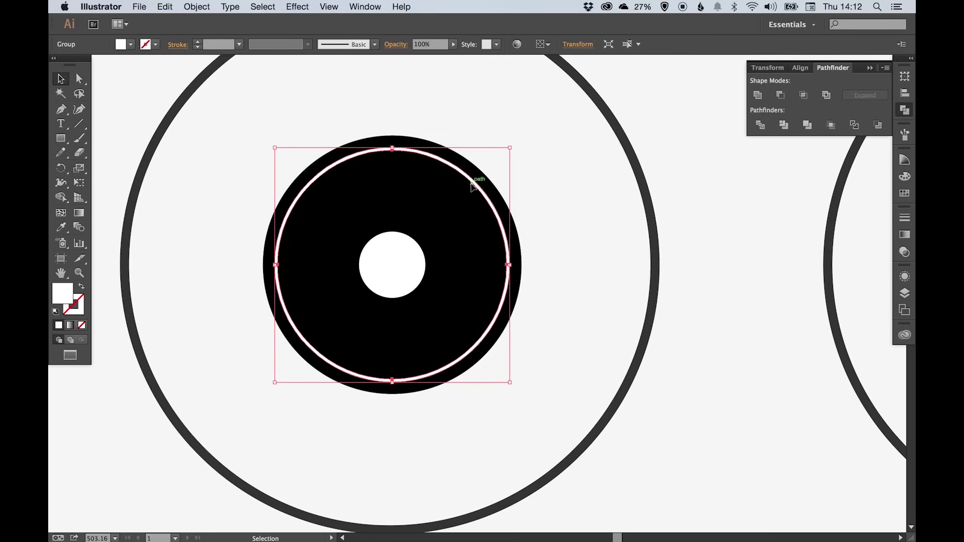
pyautogui.press('s')
pyautogui.press('v')
pyautogui.press('super+shift+a')
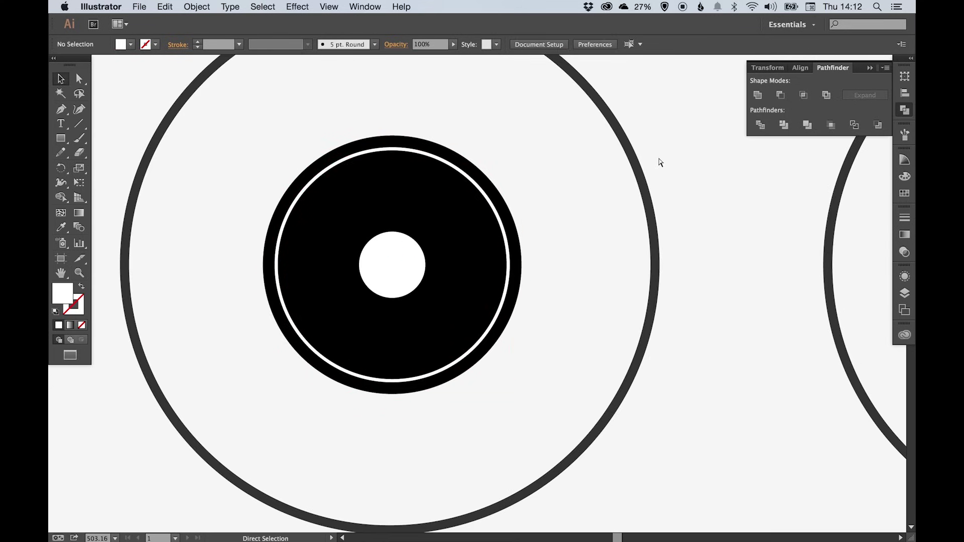
pyautogui.press('super+minus')
pyautogui.press('super+minus')
pyautogui.press('super+minus')
pyautogui.moveTo(577, 196); pyautogui.dragTo(609, 152)
# Fill the whole music note icon with the dark gray Black swatch
pyautogui.click(904, 110)
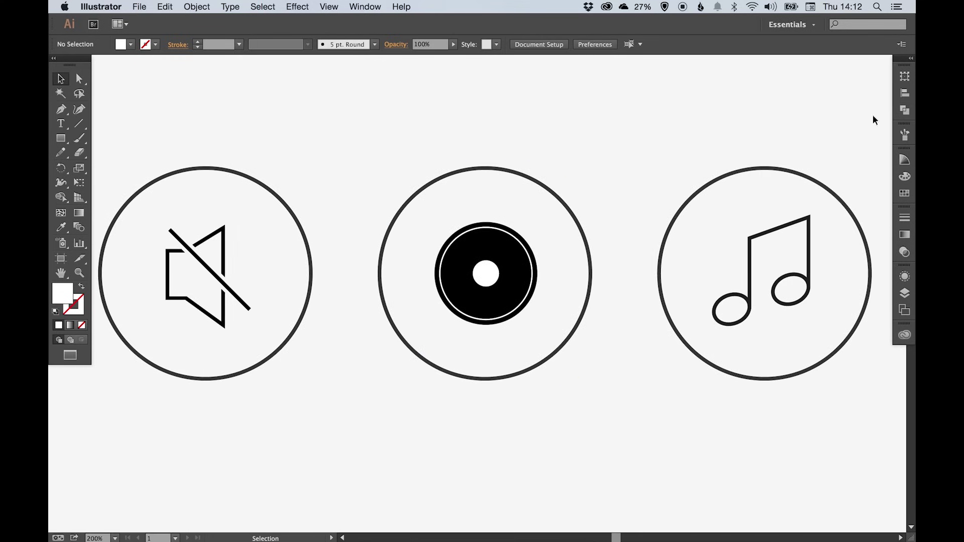
pyautogui.moveTo(634, 152); pyautogui.dragTo(460, 142)
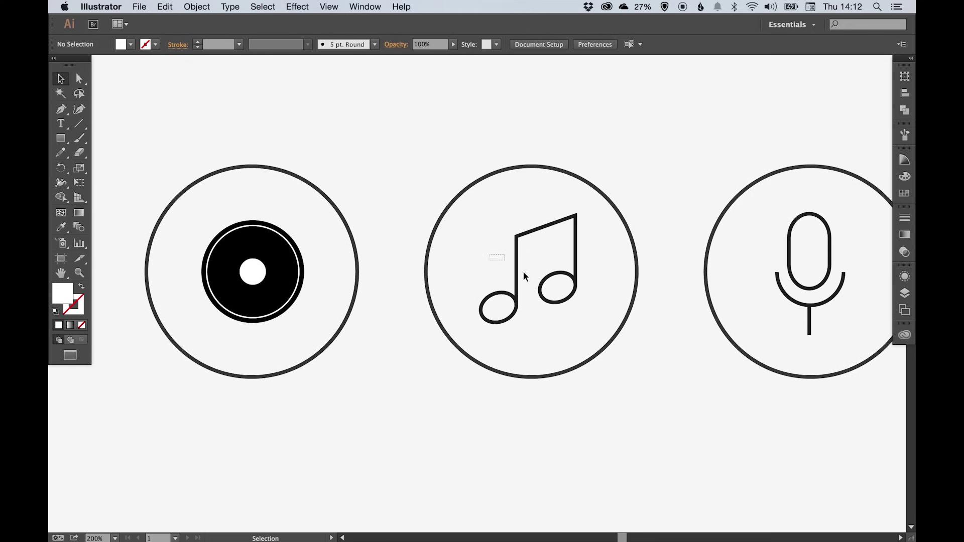
pyautogui.moveTo(523, 273); pyautogui.dragTo(585, 317)
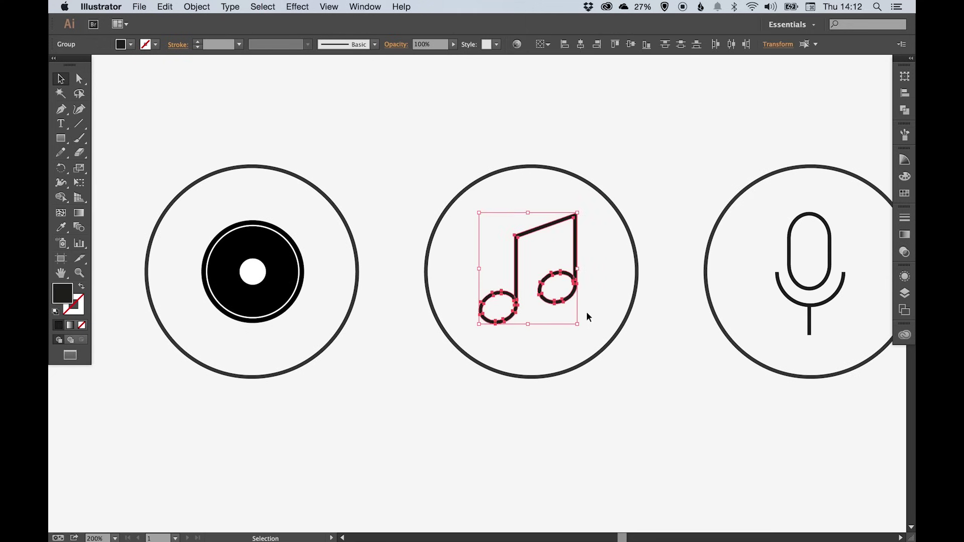
pyautogui.click(904, 192)
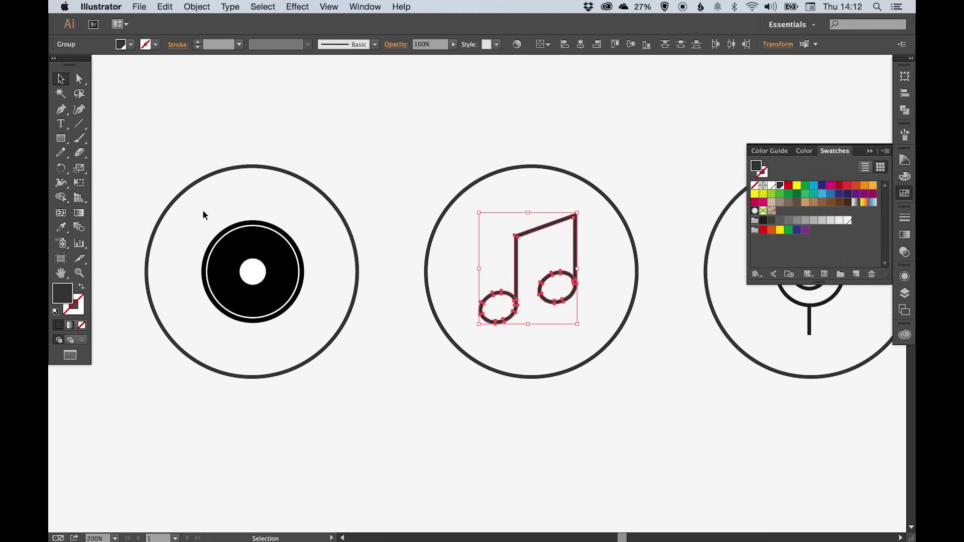
# Fill the vinyl record's large disc and the ring around its white centre with the dark gray Black swatch, and deselect
pyautogui.click(227, 255)
pyautogui.click(780, 186)
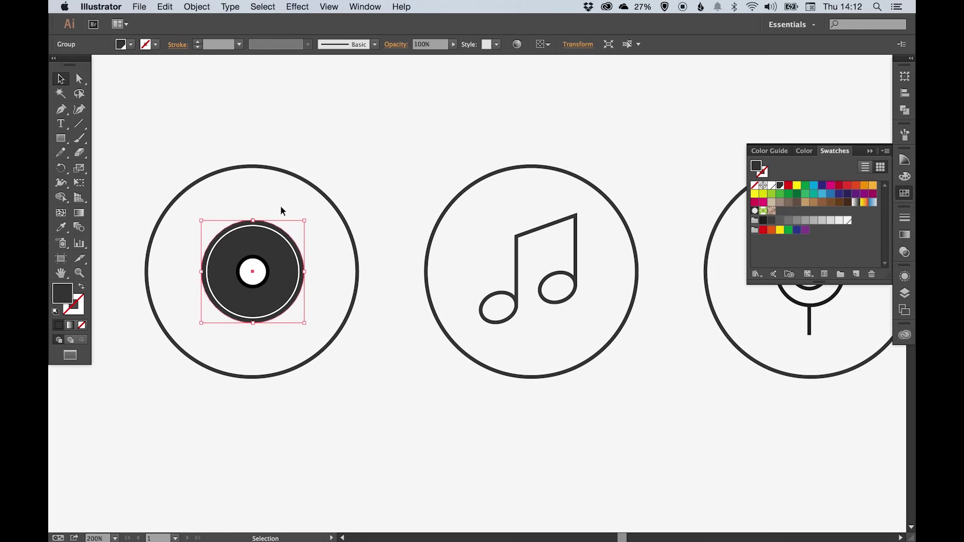
pyautogui.press('z')
pyautogui.moveTo(189, 200); pyautogui.dragTo(324, 305)
pyautogui.press('v')
pyautogui.click(437, 434)
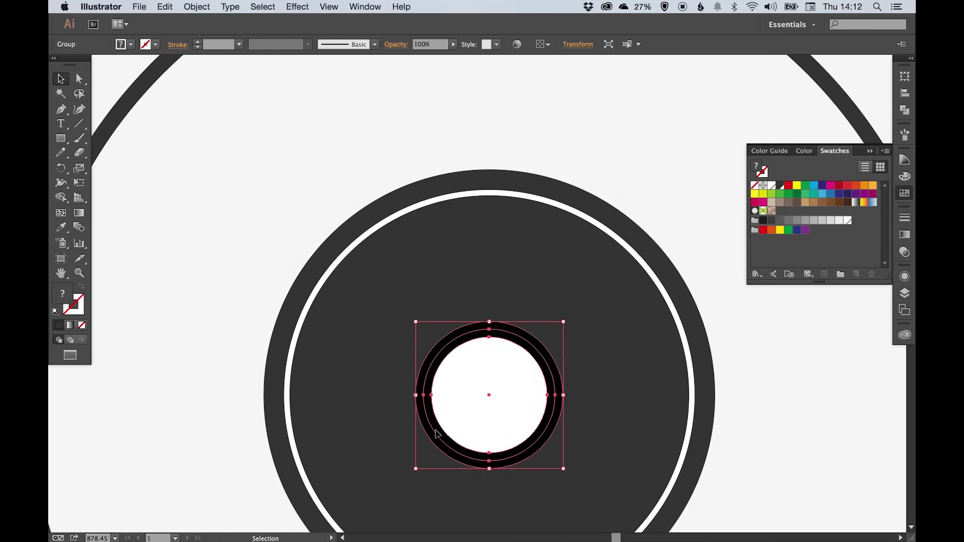
pyautogui.press('a')
pyautogui.click(422, 371)
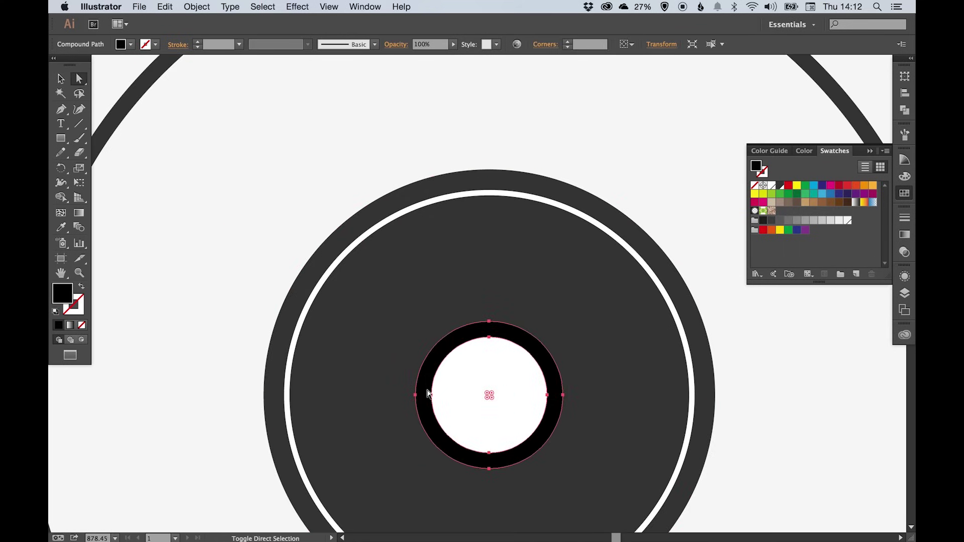
pyautogui.click(779, 186)
pyautogui.press('v')
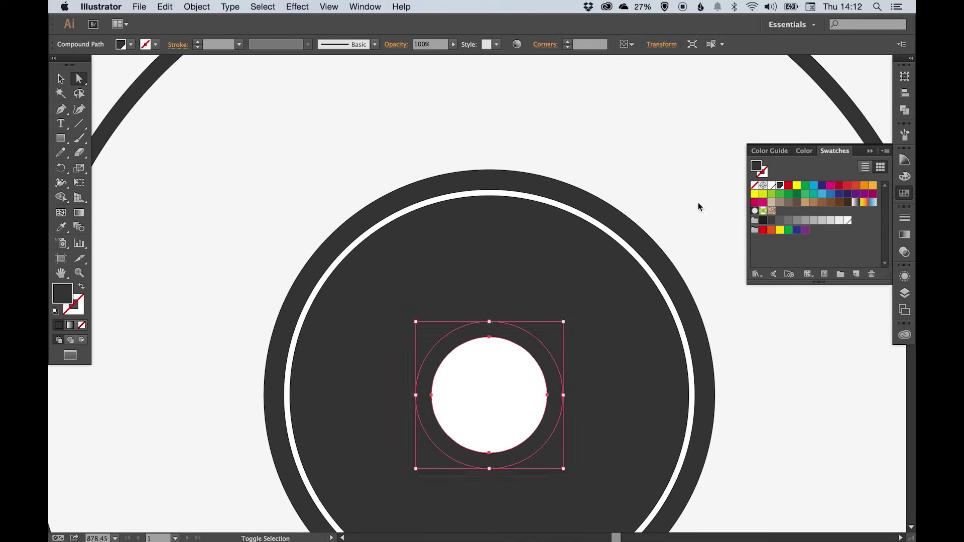
pyautogui.click(698, 204)
# Check the colours of the vinyl record, music note and microphone icons one after another
pyautogui.press('super+minus')
pyautogui.press('super+minus')
pyautogui.press('super+minus')
pyautogui.press('super+minus')
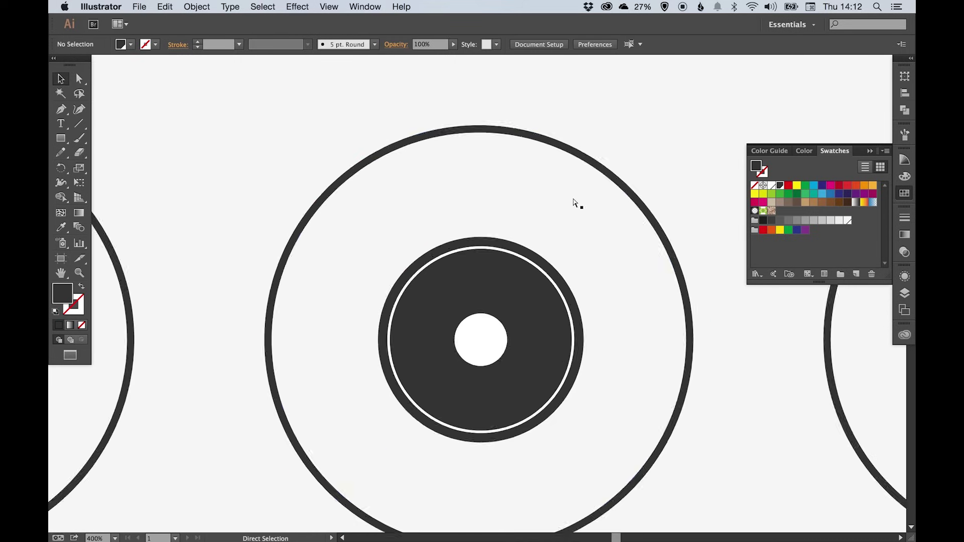
pyautogui.moveTo(574, 238); pyautogui.dragTo(481, 228)
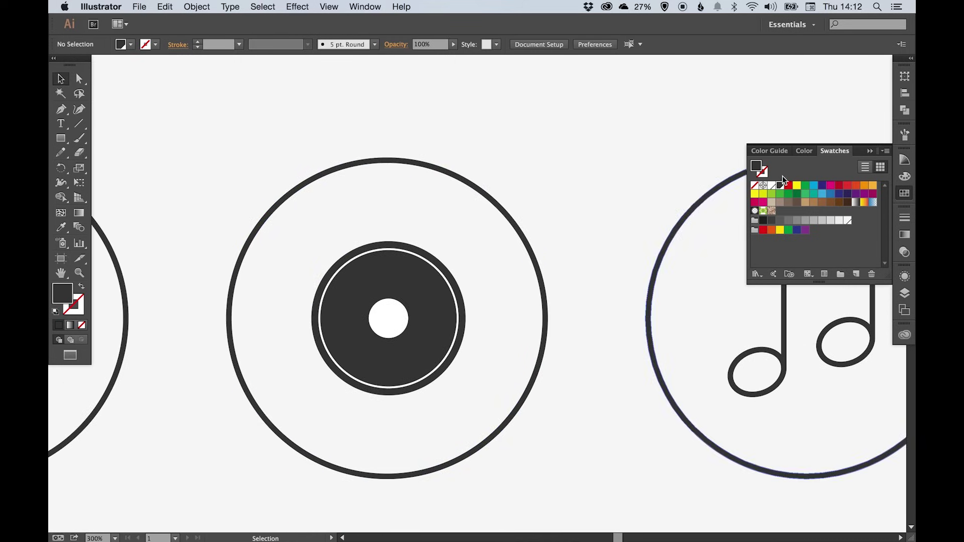
pyautogui.moveTo(642, 230); pyautogui.dragTo(351, 218)
pyautogui.moveTo(493, 228); pyautogui.dragTo(424, 217)
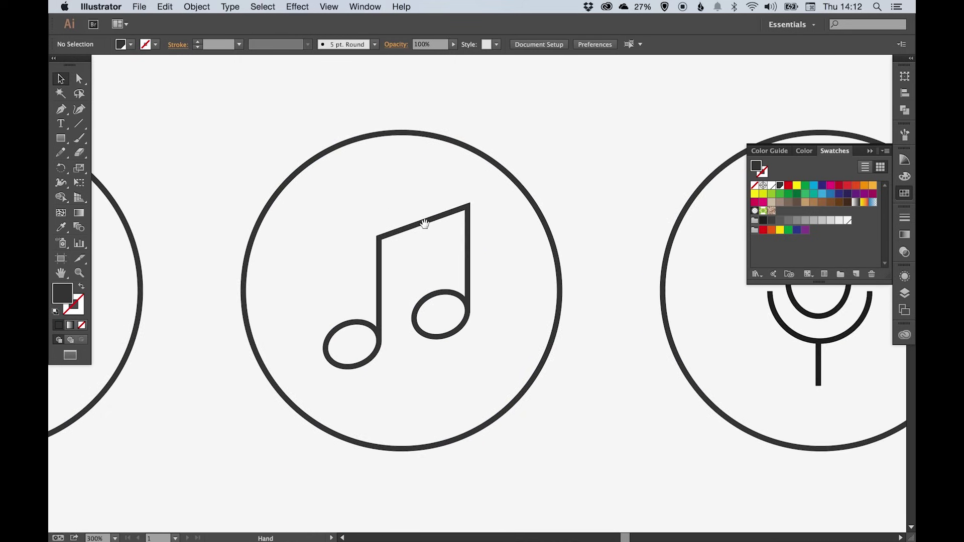
pyautogui.moveTo(509, 243); pyautogui.dragTo(309, 228)
pyautogui.moveTo(608, 216); pyautogui.dragTo(523, 215)
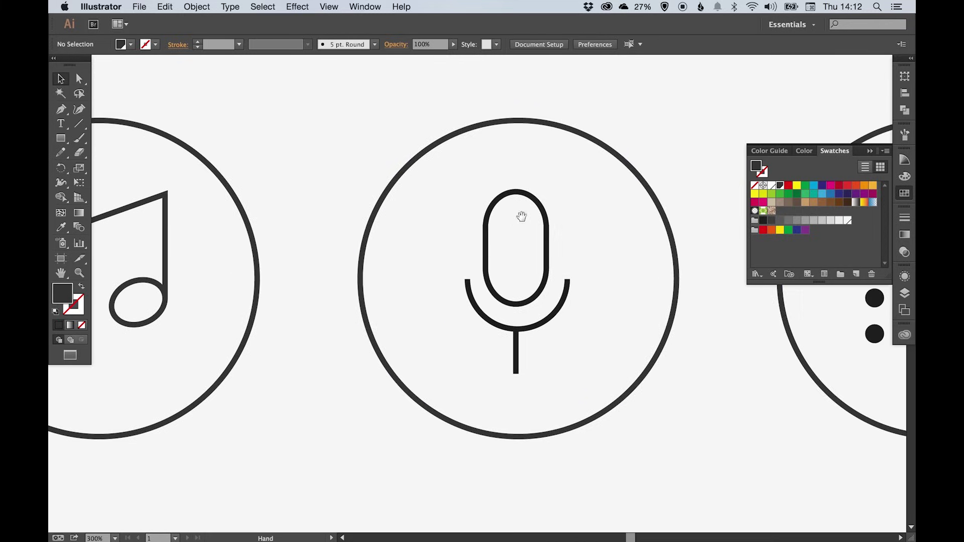
# Fill the microphone's capsule, curved holder and stand with the dark gray Black swatch, and deselect
pyautogui.press('z')
pyautogui.moveTo(437, 194); pyautogui.dragTo(608, 354)
pyautogui.press('v')
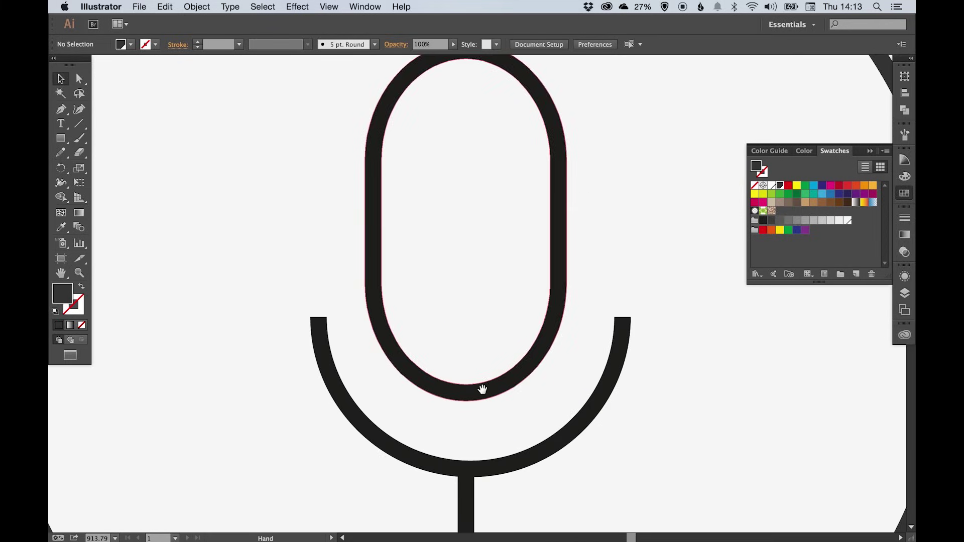
pyautogui.moveTo(484, 387); pyautogui.dragTo(441, 215)
pyautogui.press('a')
pyautogui.click(407, 221)
pyautogui.keyDown('shift'); pyautogui.click(389, 295); pyautogui.keyUp('shift')
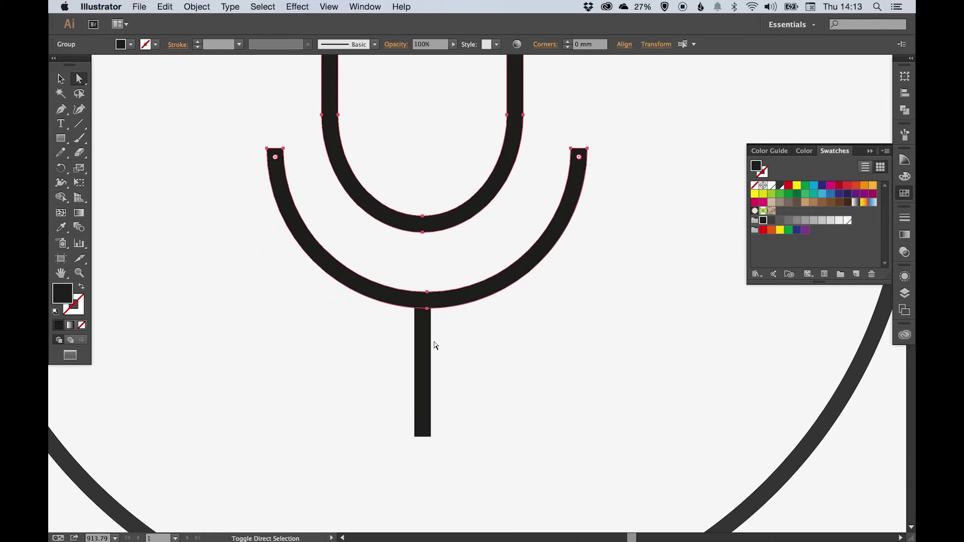
pyautogui.keyDown('shift'); pyautogui.click(430, 345); pyautogui.keyUp('shift')
pyautogui.press('super+z')
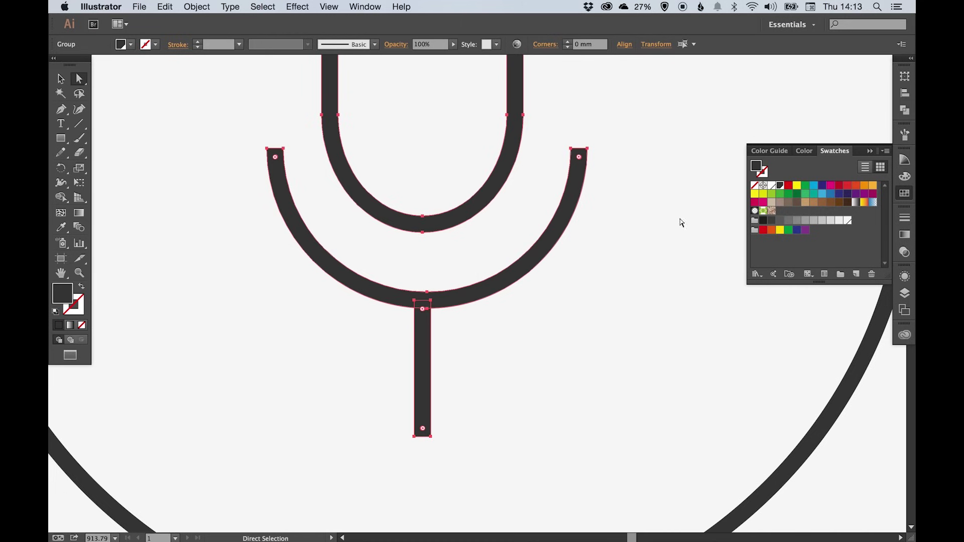
pyautogui.click(640, 239)
pyautogui.press('v')
# Fill the playlist icon's four dots and four horizontal bars with the dark gray Black swatch, and deselect
pyautogui.press('super+minus')
pyautogui.press('super+minus')
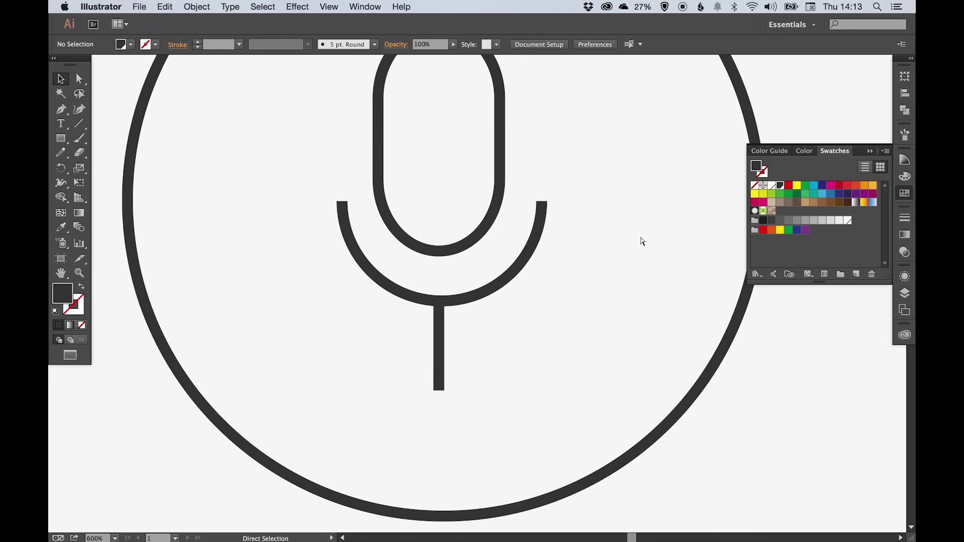
pyautogui.press('super+minus')
pyautogui.press('super+minus')
pyautogui.moveTo(644, 234); pyautogui.dragTo(326, 247)
pyautogui.press('z')
pyautogui.moveTo(384, 172); pyautogui.dragTo(602, 347)
pyautogui.press('v')
pyautogui.scroll(1, 400, 111)
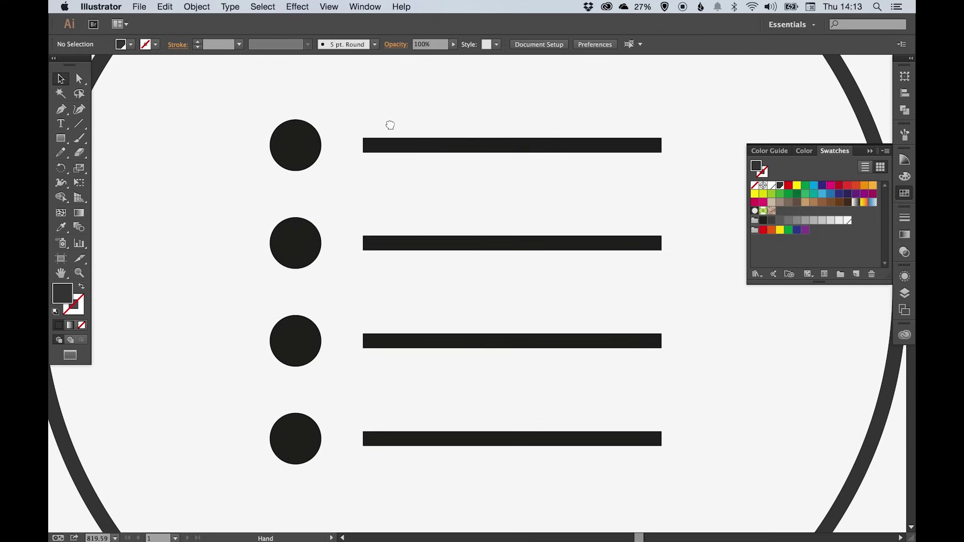
pyautogui.press('a')
pyautogui.moveTo(222, 101); pyautogui.dragTo(340, 496)
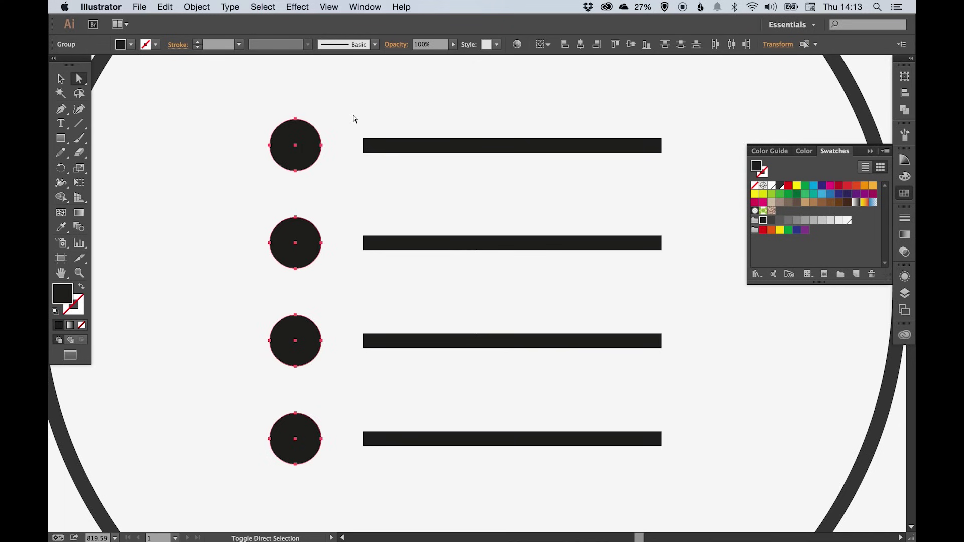
pyautogui.moveTo(355, 119); pyautogui.dragTo(692, 438)
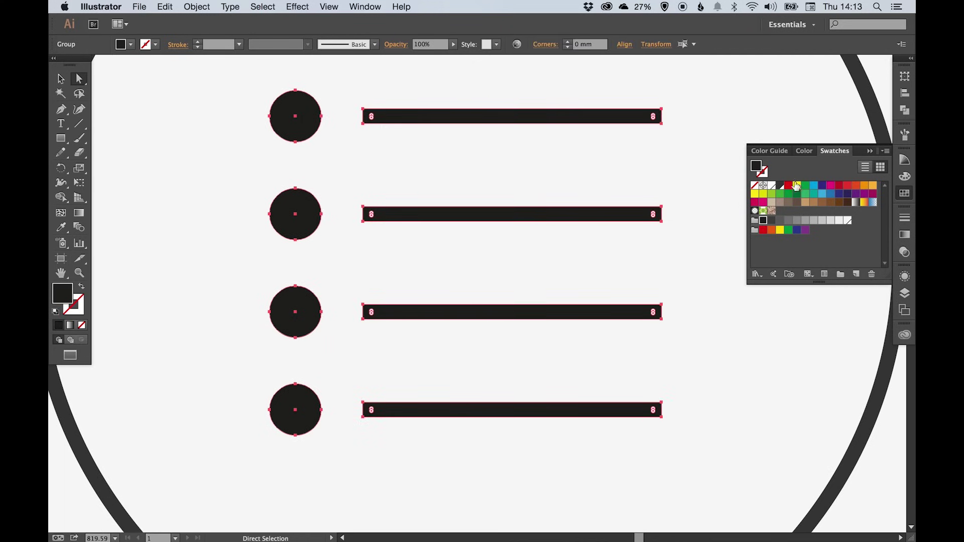
pyautogui.click(781, 187)
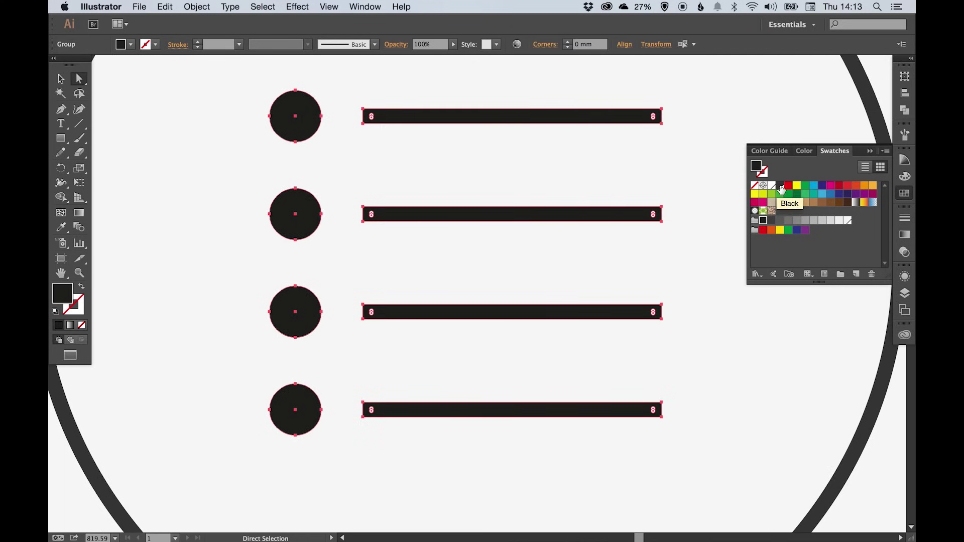
pyautogui.press('v')
pyautogui.click(595, 164)
# Fill the whole headphones icon inside its circle with the dark gray Black swatch, and deselect
pyautogui.press('super+minus')
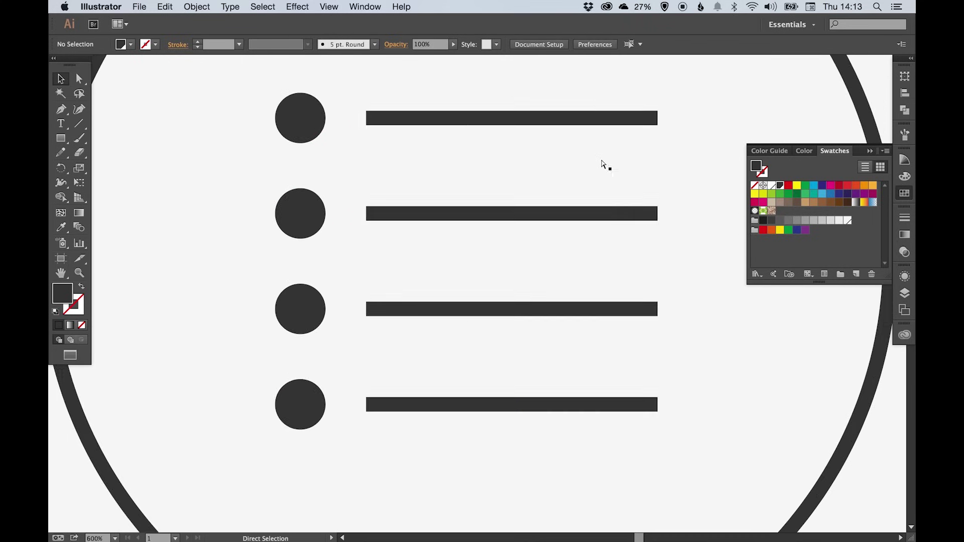
pyautogui.press('super+minus')
pyautogui.press('super+minus')
pyautogui.press('super+minus')
pyautogui.moveTo(600, 159); pyautogui.dragTo(732, 351)
pyautogui.moveTo(313, 409); pyautogui.dragTo(431, 367)
pyautogui.click(778, 187)
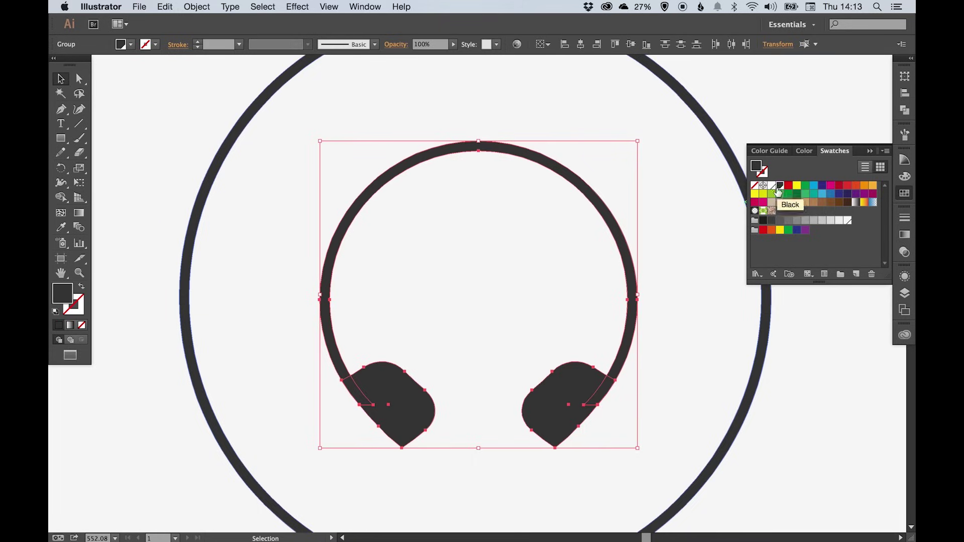
pyautogui.click(673, 288)
# Hide the swatches and group the play triangle with its surrounding circle
pyautogui.press('super+minus')
pyautogui.press('super+minus')
pyautogui.press('super+minus')
pyautogui.press('super+minus')
pyautogui.press('super+minus')
pyautogui.press('super+minus')
pyautogui.press('super+minus')
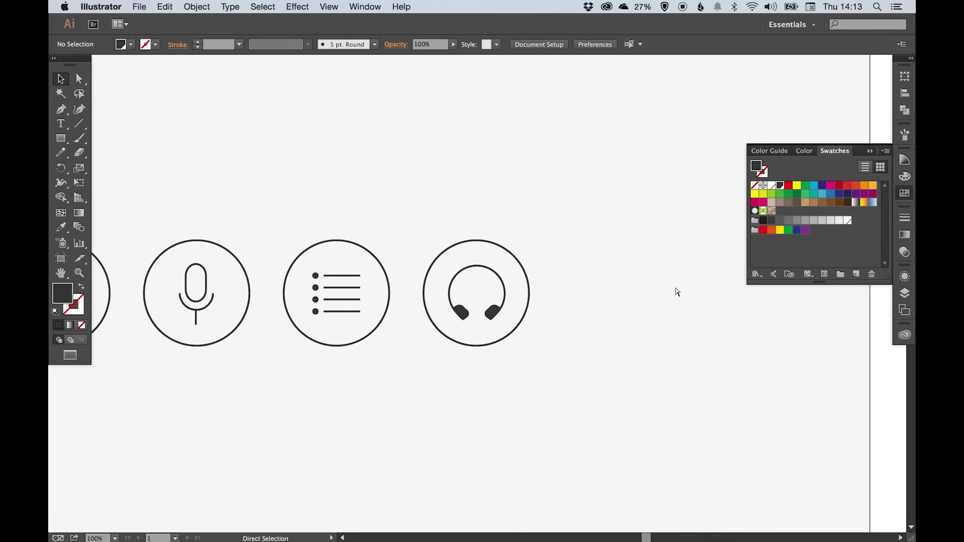
pyautogui.hscroll(-10, 614, 284)
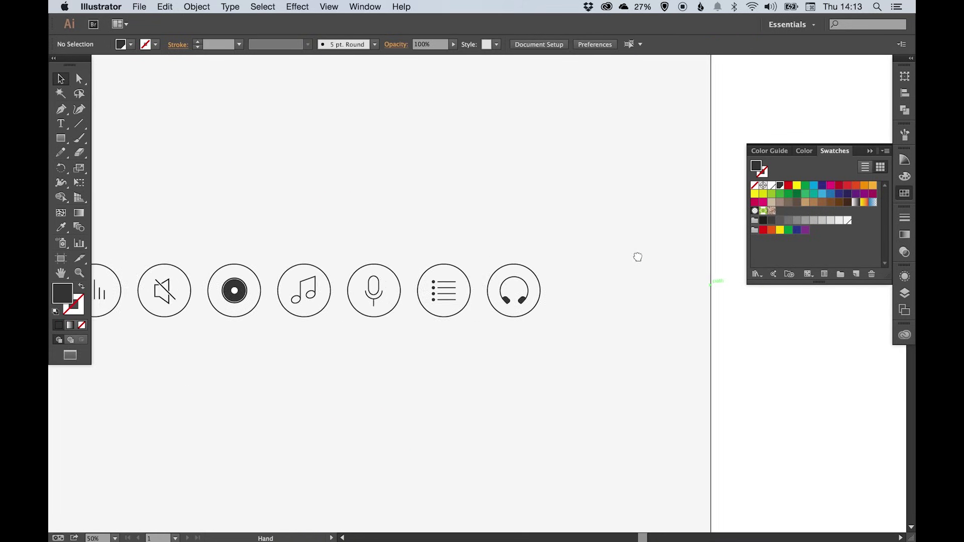
pyautogui.click(908, 196)
pyautogui.hscroll(-2, 405, 262)
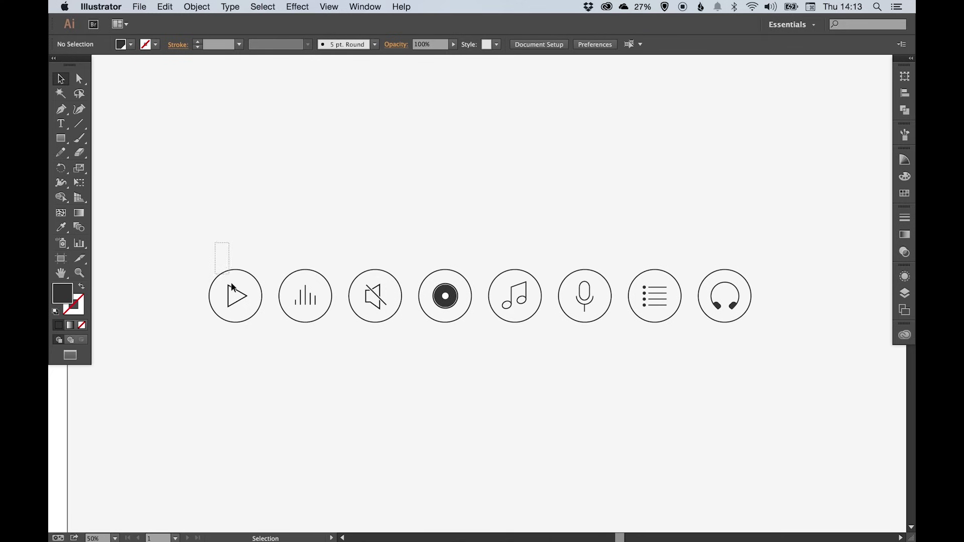
pyautogui.moveTo(231, 285); pyautogui.dragTo(249, 334)
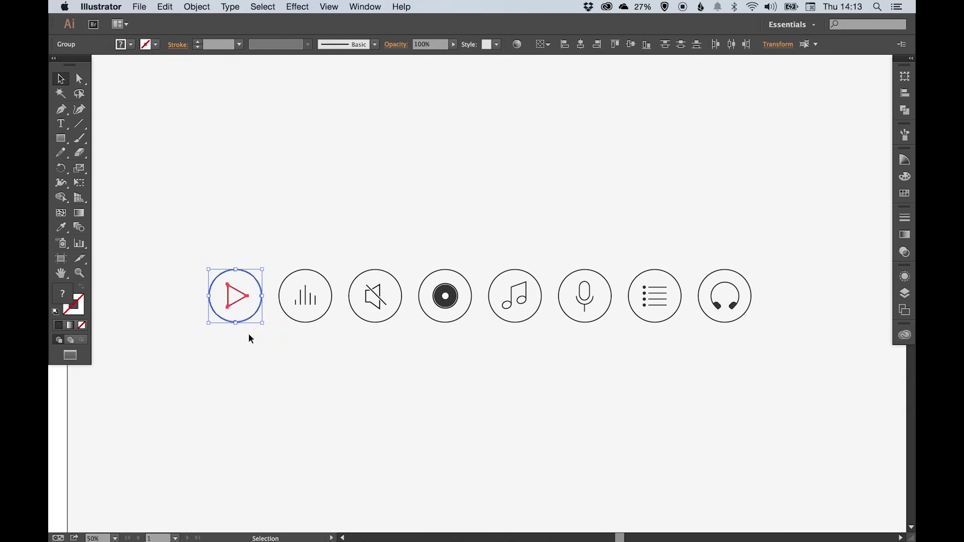
pyautogui.click(196, 7)
pyautogui.click(201, 51)
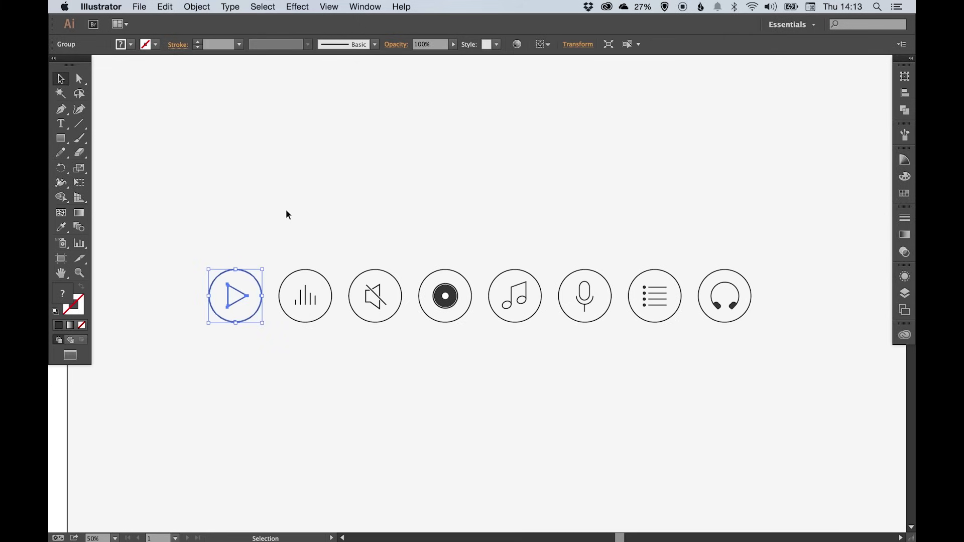
# Group the equalizer, muted speaker, vinyl record and music note icons, each with its own surrounding circle
pyautogui.moveTo(295, 222); pyautogui.dragTo(321, 333)
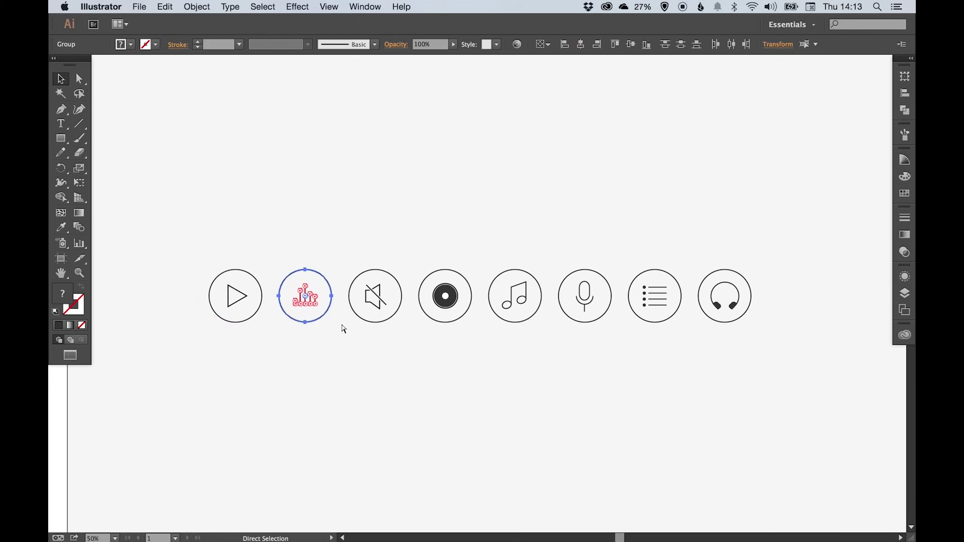
pyautogui.press('super+g')
pyautogui.moveTo(358, 253); pyautogui.dragTo(403, 332)
pyautogui.press('super+g')
pyautogui.moveTo(424, 246); pyautogui.dragTo(469, 321)
pyautogui.press('super+g')
pyautogui.moveTo(488, 245); pyautogui.dragTo(546, 314)
pyautogui.press('super+g')
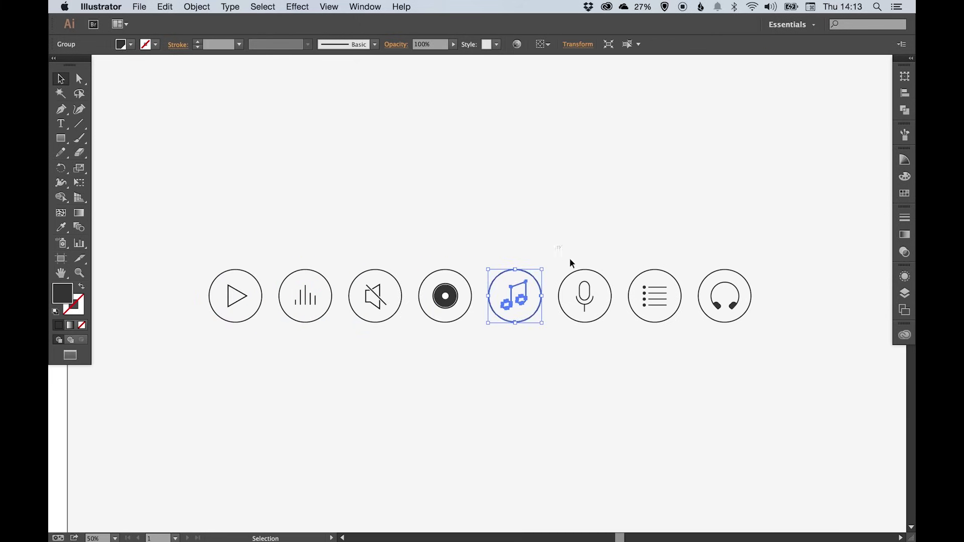
# Group the microphone, playlist and headphones icons, each with its own surrounding circle, and deselect
pyautogui.moveTo(556, 246); pyautogui.dragTo(614, 301)
pyautogui.press('super+g')
pyautogui.moveTo(639, 242); pyautogui.dragTo(677, 318)
pyautogui.press('super+g')
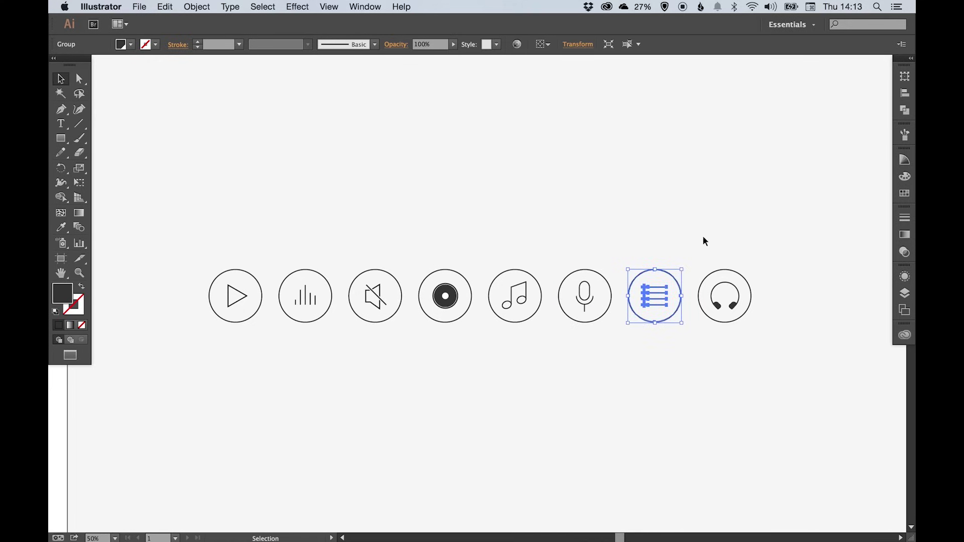
pyautogui.moveTo(704, 238); pyautogui.dragTo(764, 343)
pyautogui.press('super+g')
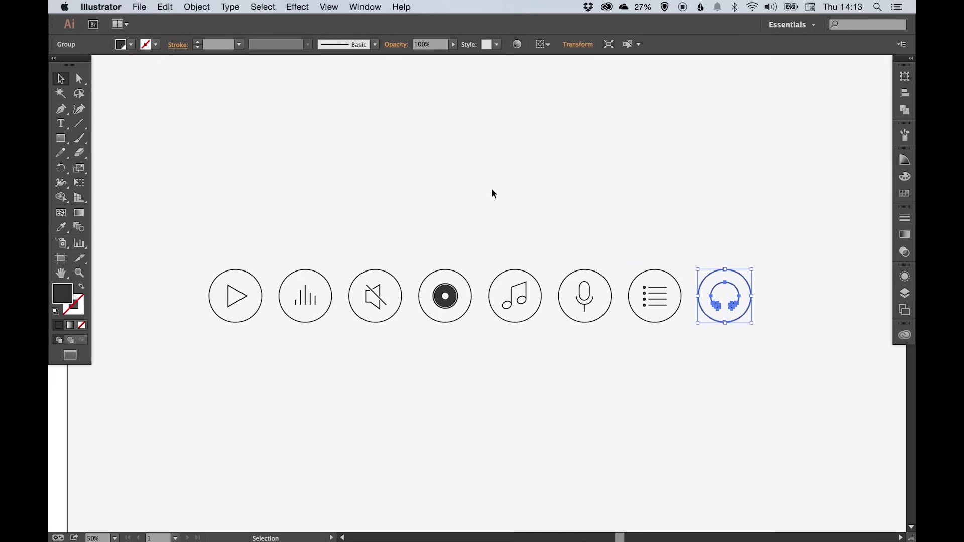
pyautogui.click(478, 190)
# Merge the Circles layer and Layer 2 into a single layer
pyautogui.click(905, 293)
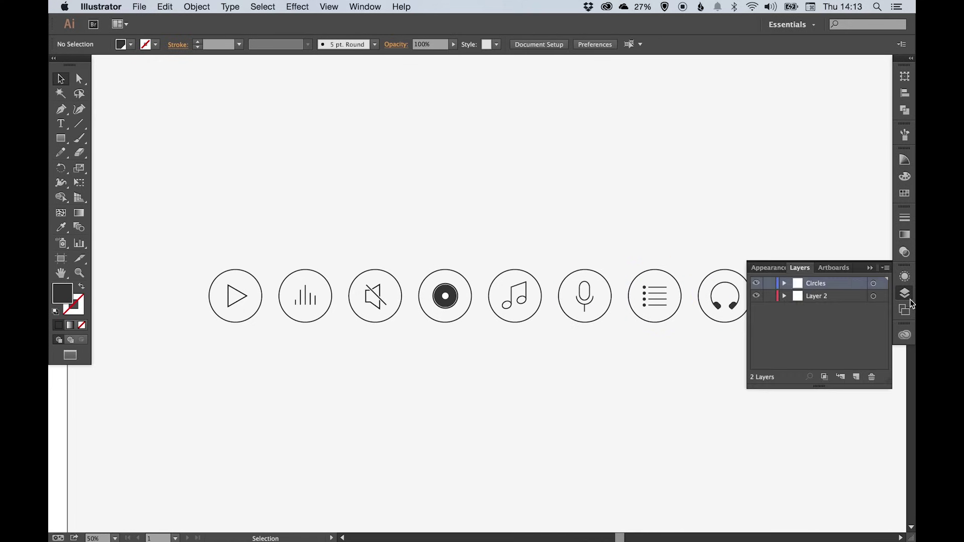
pyautogui.keyDown('shift'); pyautogui.click(815, 297); pyautogui.keyUp('shift')
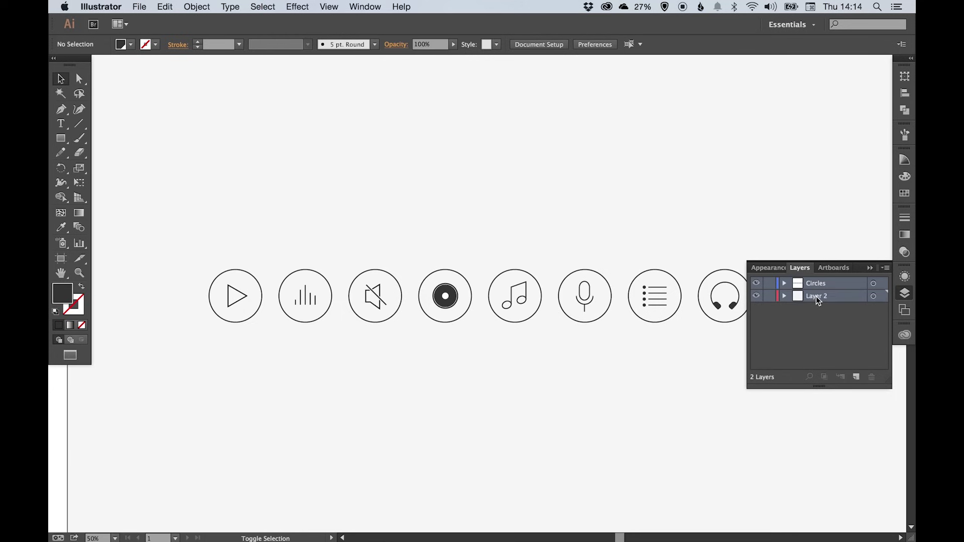
pyautogui.click(886, 269)
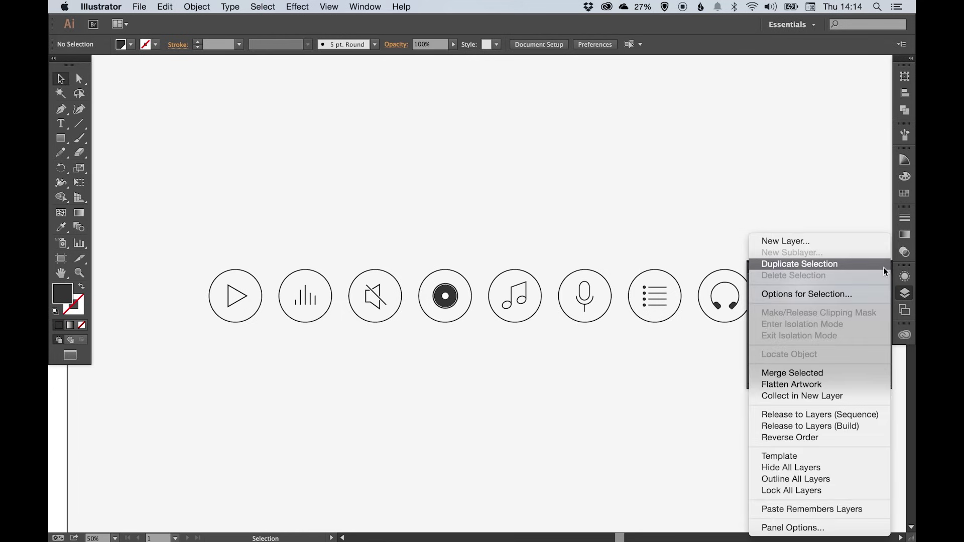
pyautogui.click(827, 375)
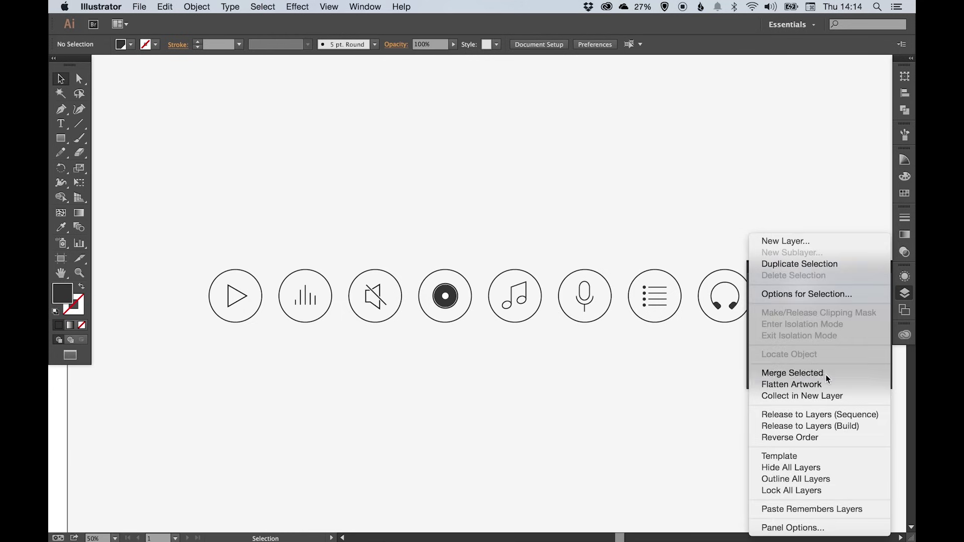
# Rename the merged layer as Default
pyautogui.doubleClick(821, 284)
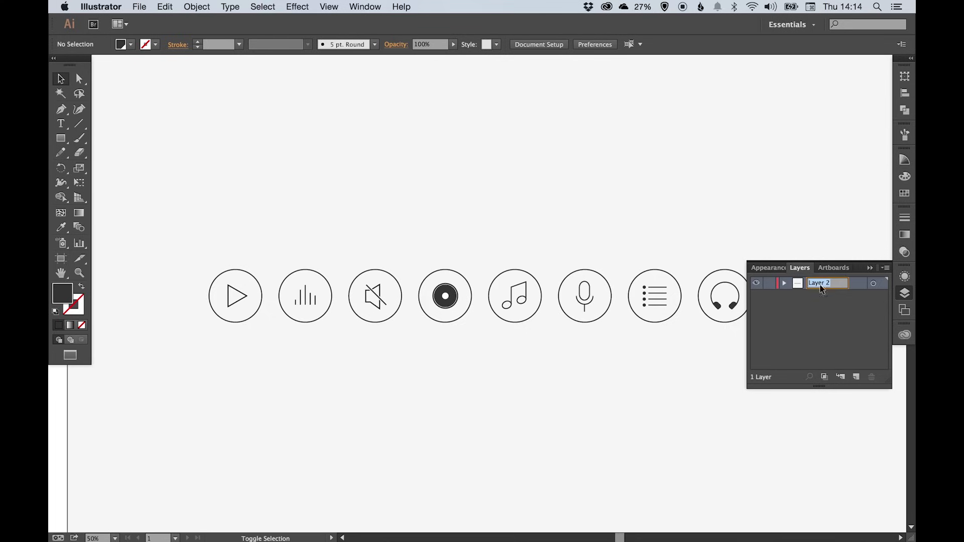
pyautogui.write('Default')
pyautogui.press('Return')
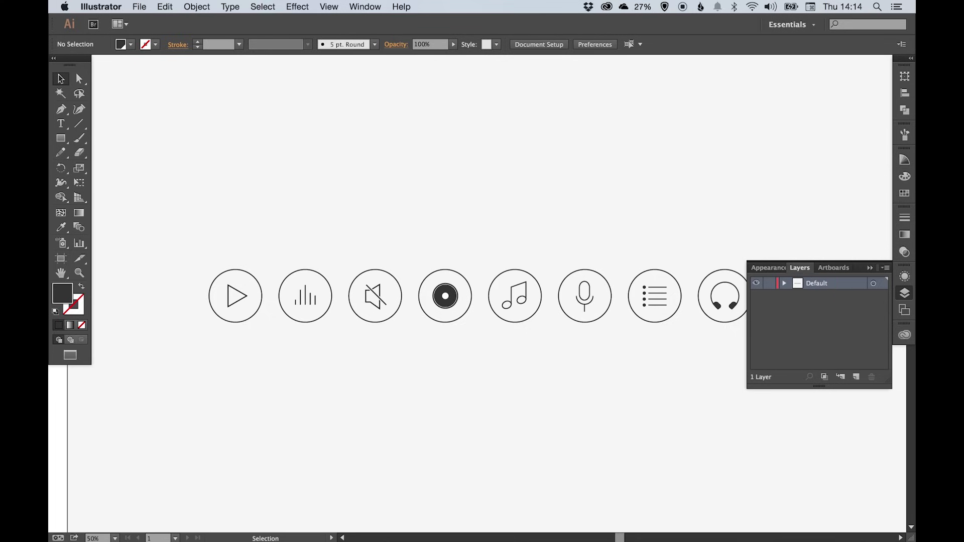
# Set the Default layer's colour to Teal and hide the layer list
pyautogui.doubleClick(850, 284)
pyautogui.click(445, 245)
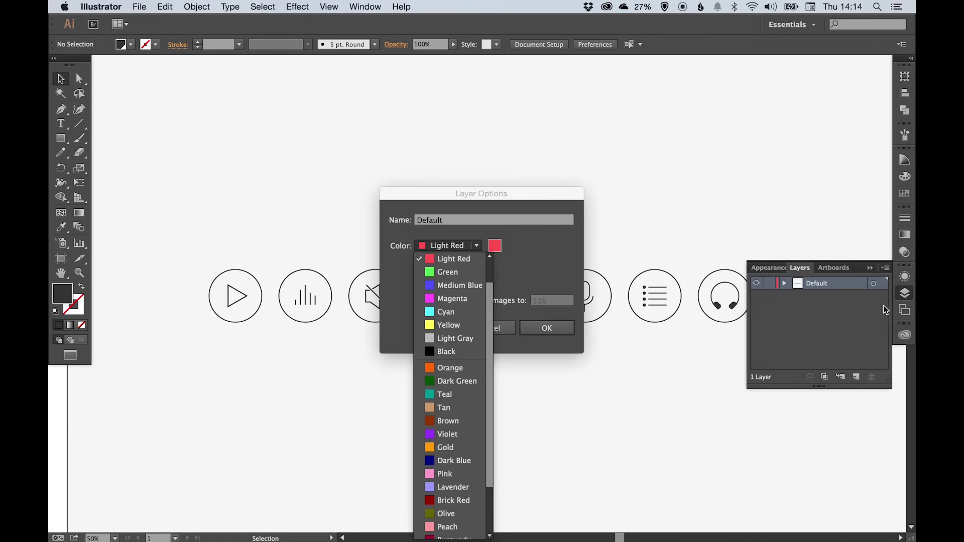
pyautogui.click(455, 395)
pyautogui.click(546, 328)
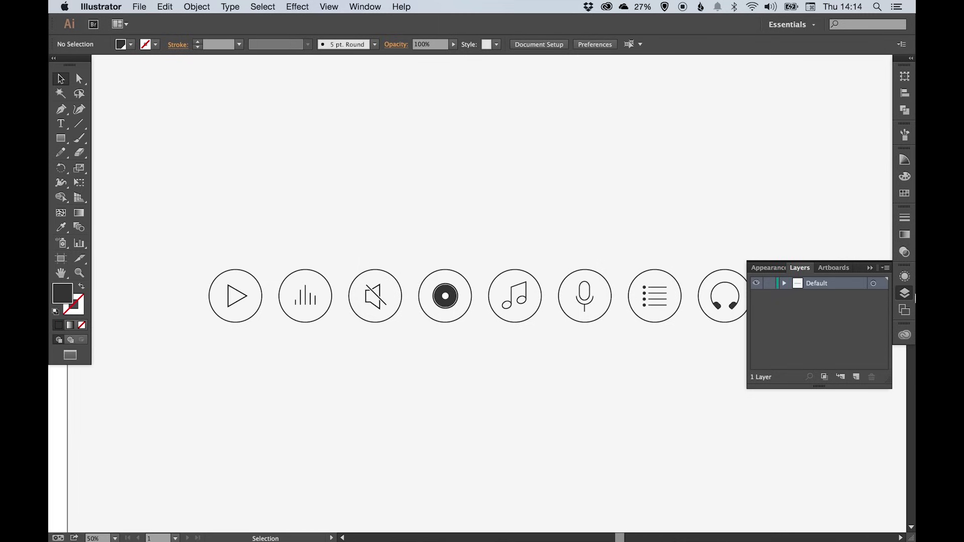
pyautogui.click(906, 294)
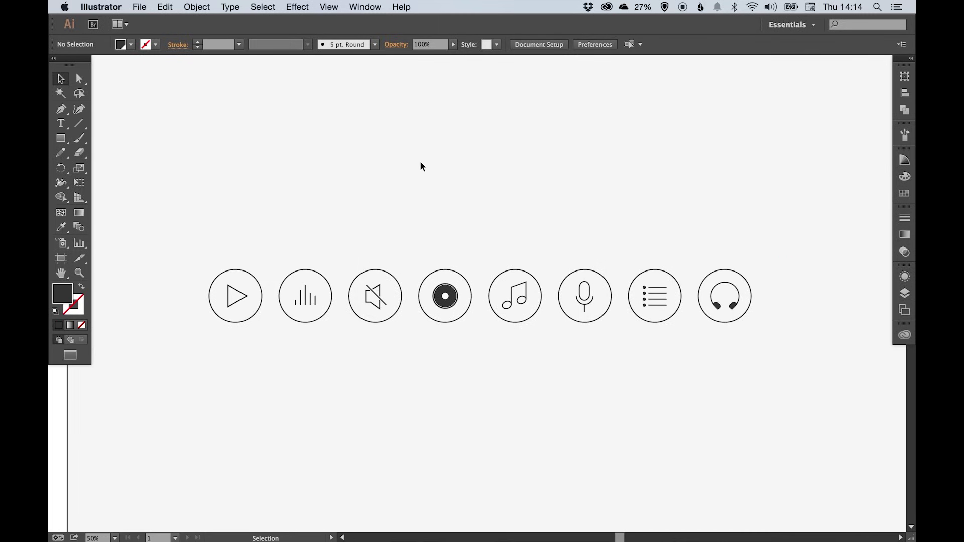
# Group the play, equalizer, muted speaker and vinyl record icons together
pyautogui.press('space')
pyautogui.press('space')
pyautogui.moveTo(415, 196); pyautogui.dragTo(404, 197)
pyautogui.press('space')
pyautogui.moveTo(301, 224); pyautogui.dragTo(291, 213)
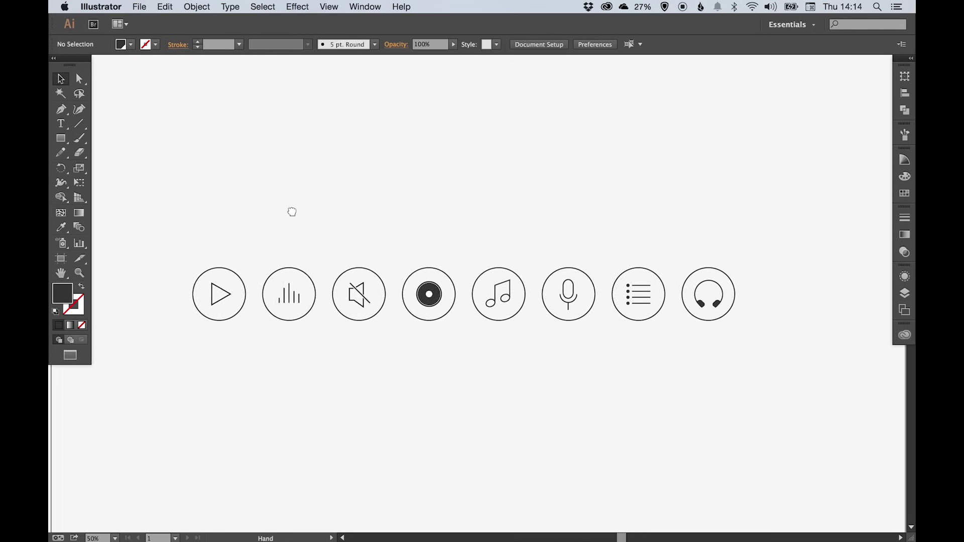
pyautogui.moveTo(166, 228); pyautogui.dragTo(464, 340)
pyautogui.press('v')
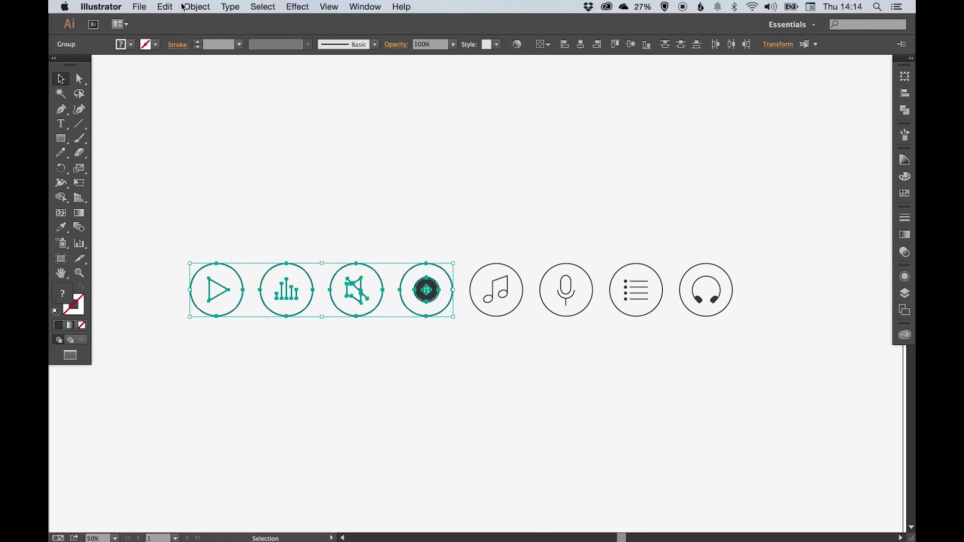
pyautogui.click(197, 7)
pyautogui.click(203, 50)
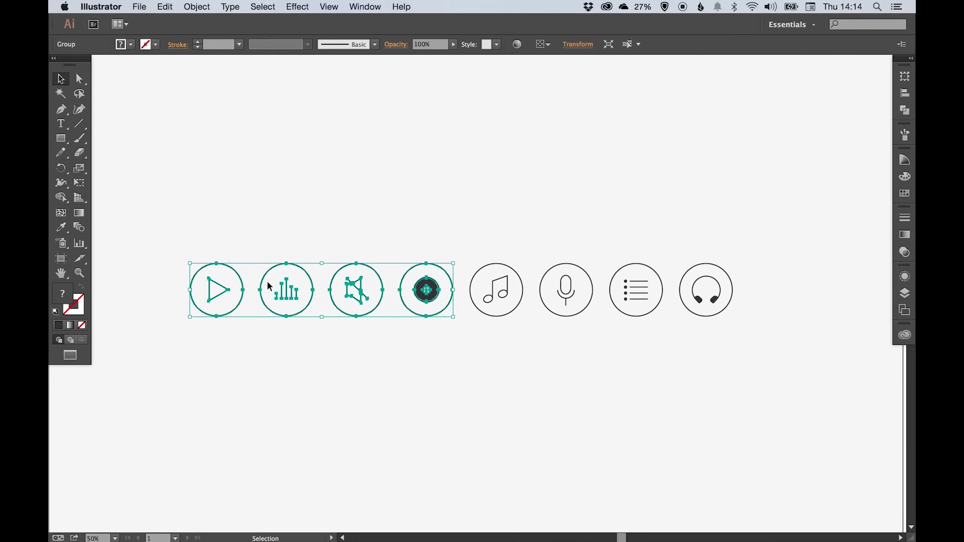
# Move the group of four icons directly above the other four to form two aligned rows
pyautogui.moveTo(261, 289); pyautogui.dragTo(544, 218)
pyautogui.hscroll(5, 352, 201)
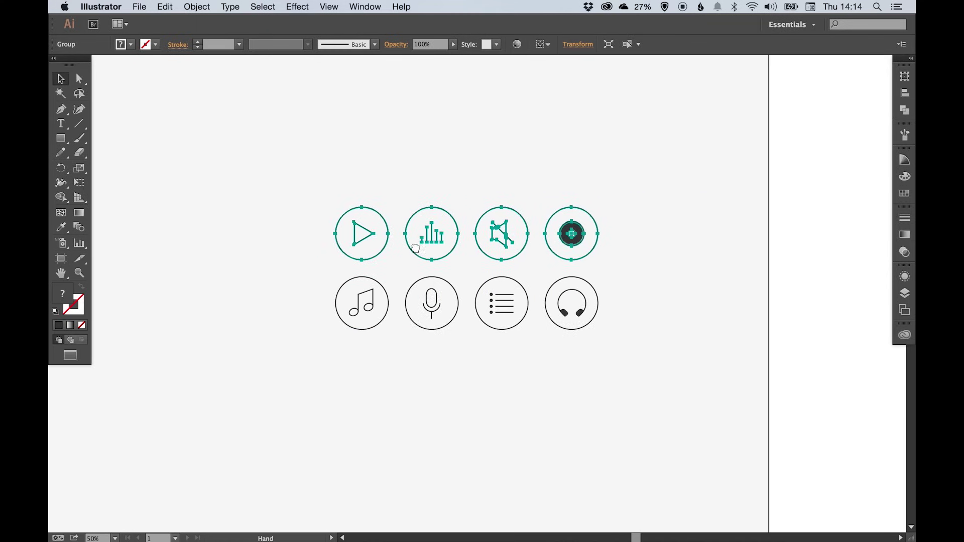
pyautogui.press('z')
pyautogui.moveTo(271, 157); pyautogui.dragTo(531, 306)
pyautogui.press('v')
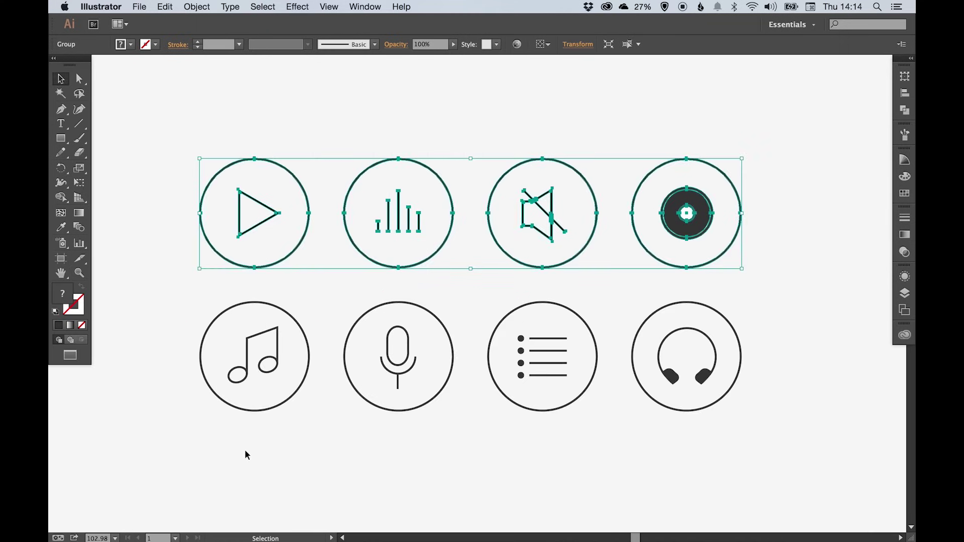
# Select all eight icons, move the two-row grid to about the middle of the artboard, and deselect
pyautogui.press('super+a')
pyautogui.press('super+minus')
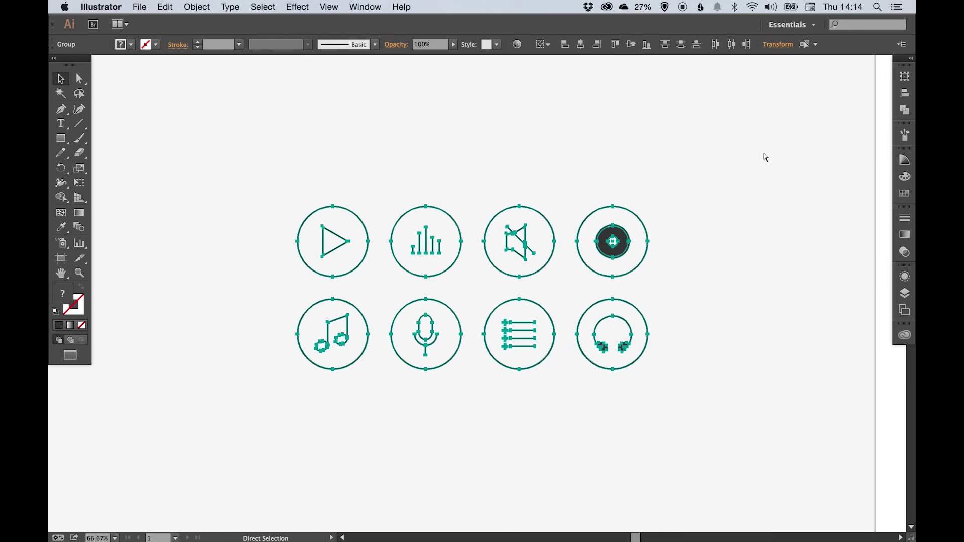
pyautogui.moveTo(442, 265); pyautogui.dragTo(702, 262)
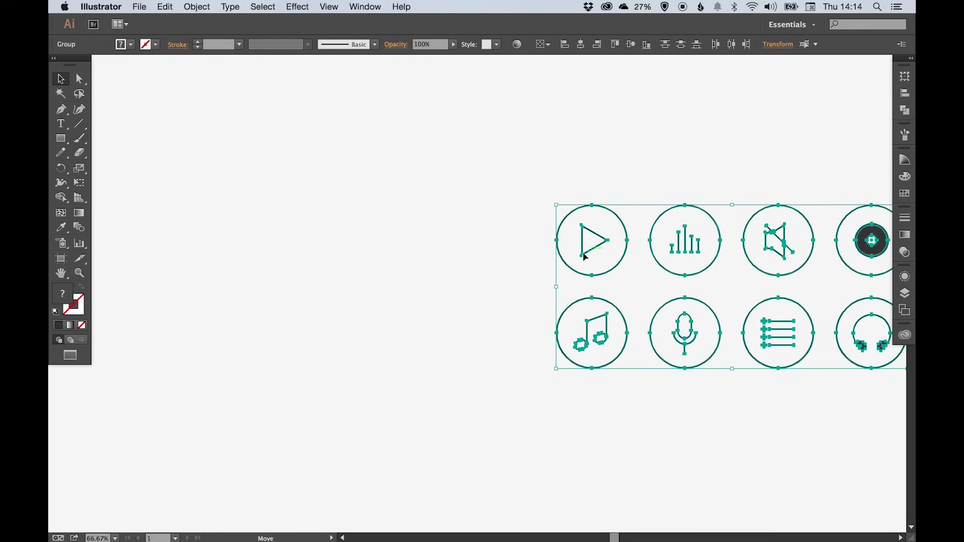
pyautogui.moveTo(588, 255); pyautogui.dragTo(222, 246)
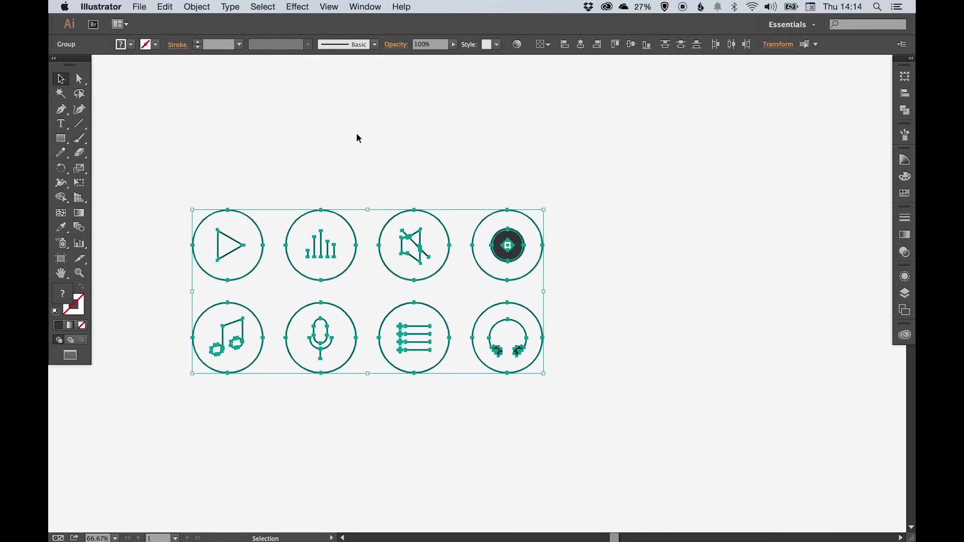
pyautogui.click(358, 137)
pyautogui.moveTo(355, 133); pyautogui.dragTo(405, 129)
pyautogui.moveTo(220, 154); pyautogui.dragTo(522, 339)
pyautogui.moveTo(557, 261); pyautogui.dragTo(661, 258)
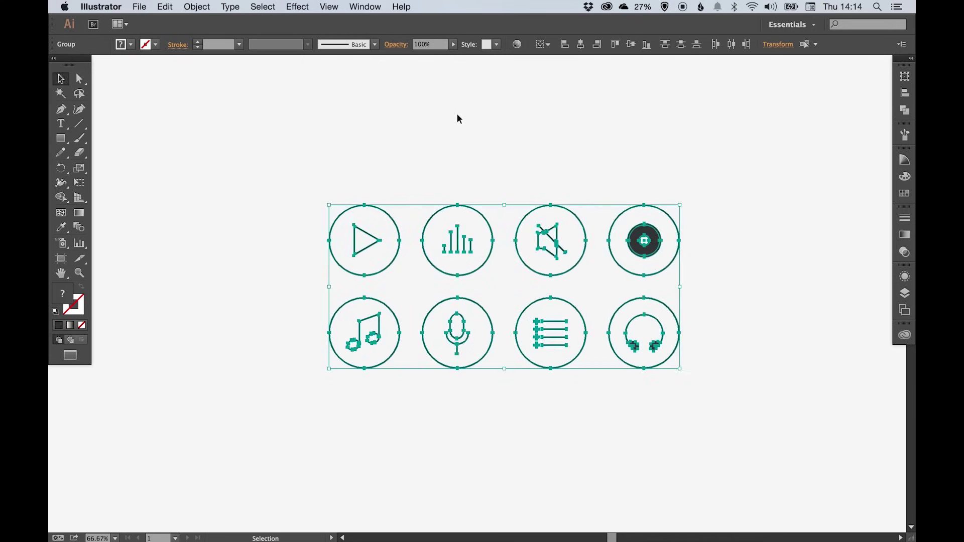
pyautogui.click(497, 127)
pyautogui.moveTo(499, 127); pyautogui.dragTo(467, 122)
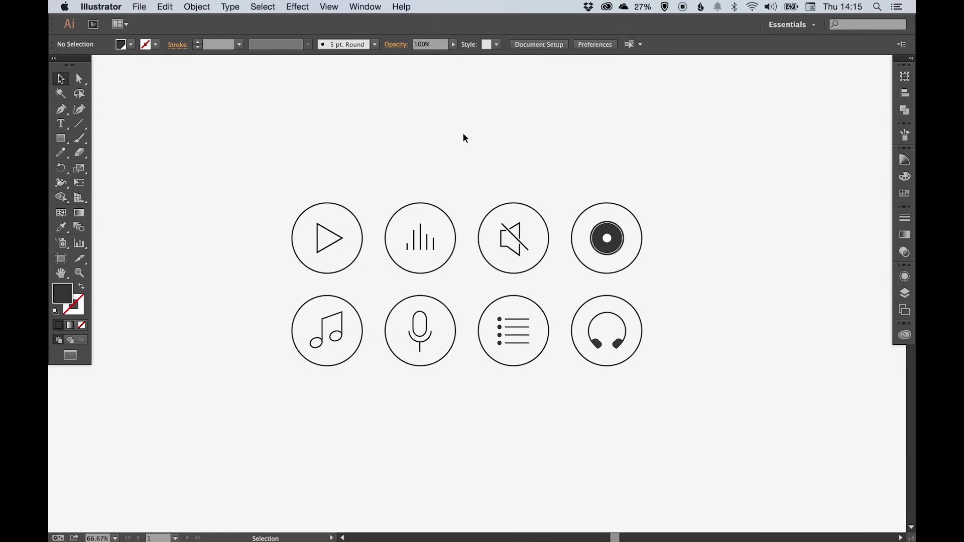
pyautogui.keyDown('super'); pyautogui.click(468, 271); pyautogui.keyUp('super')
pyautogui.moveTo(472, 274)
pyautogui.mouseDown()
pyautogui.moveTo(467, 247)
pyautogui.moveTo(481, 265)
pyautogui.mouseUp()
pyautogui.press('v')
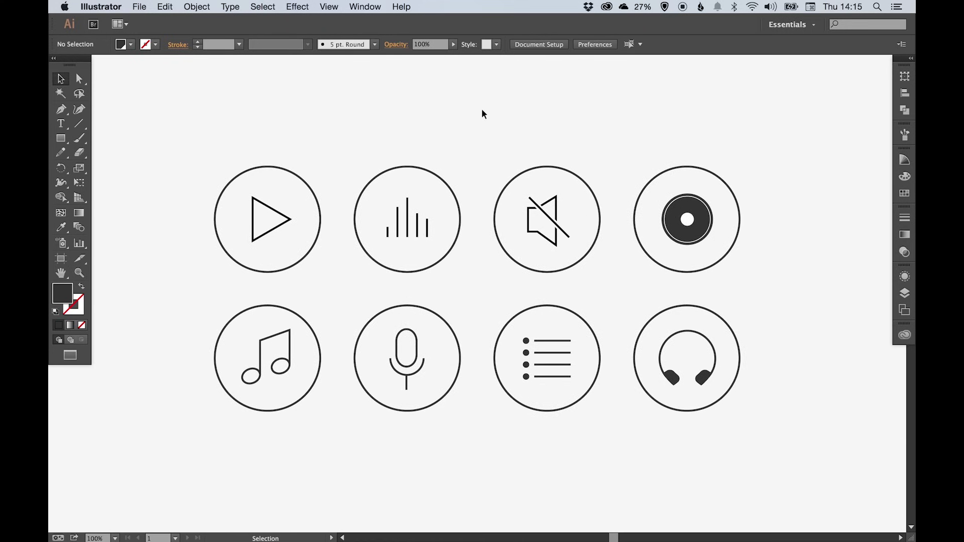